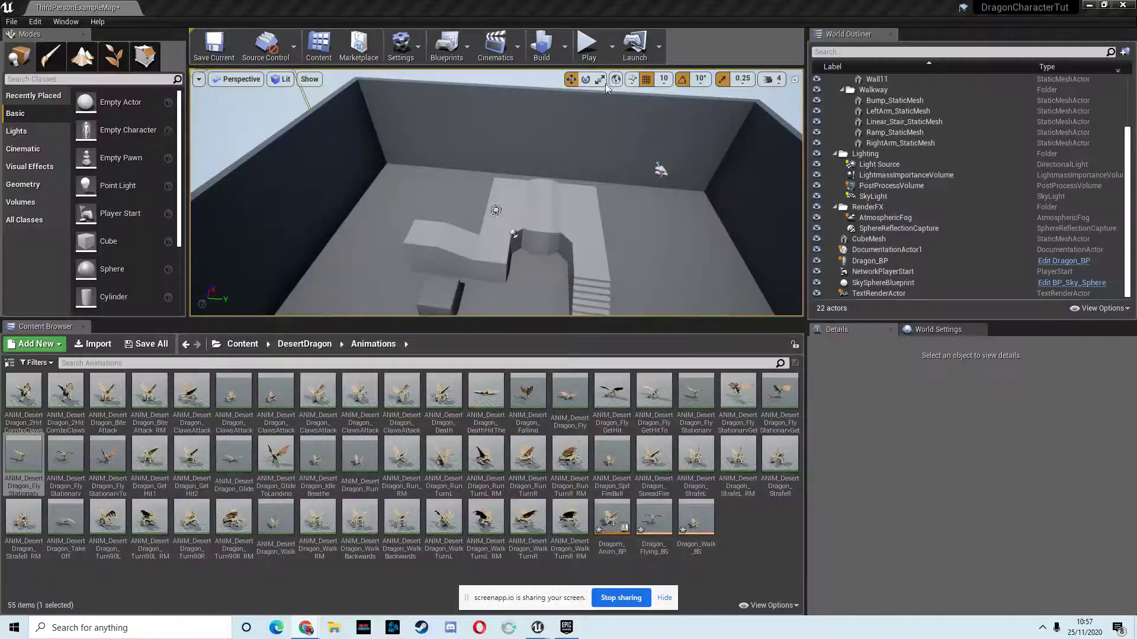
Restore the editor and run two play sessions, firing fireballs from the flying dragon
left_click(1090, 8)
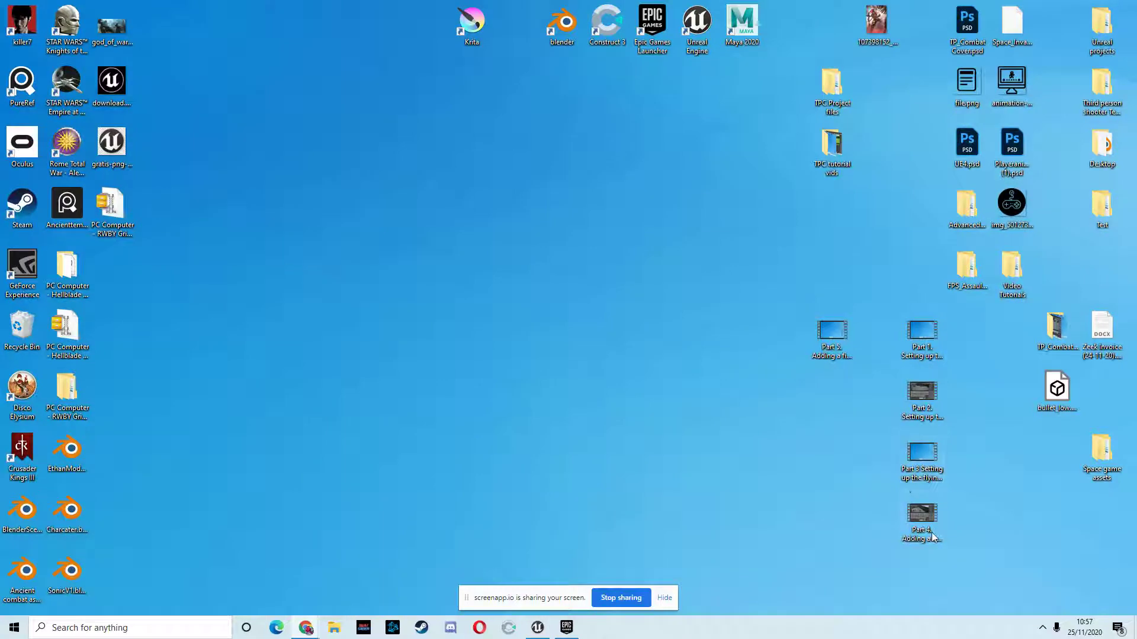
left_click(539, 625)
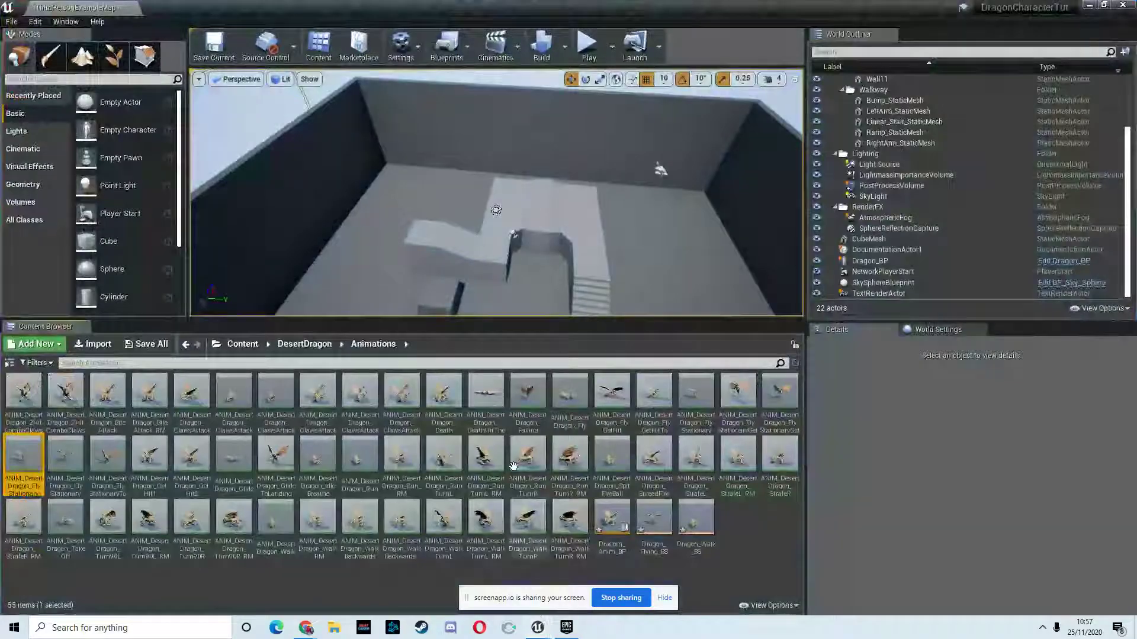
left_click(589, 47)
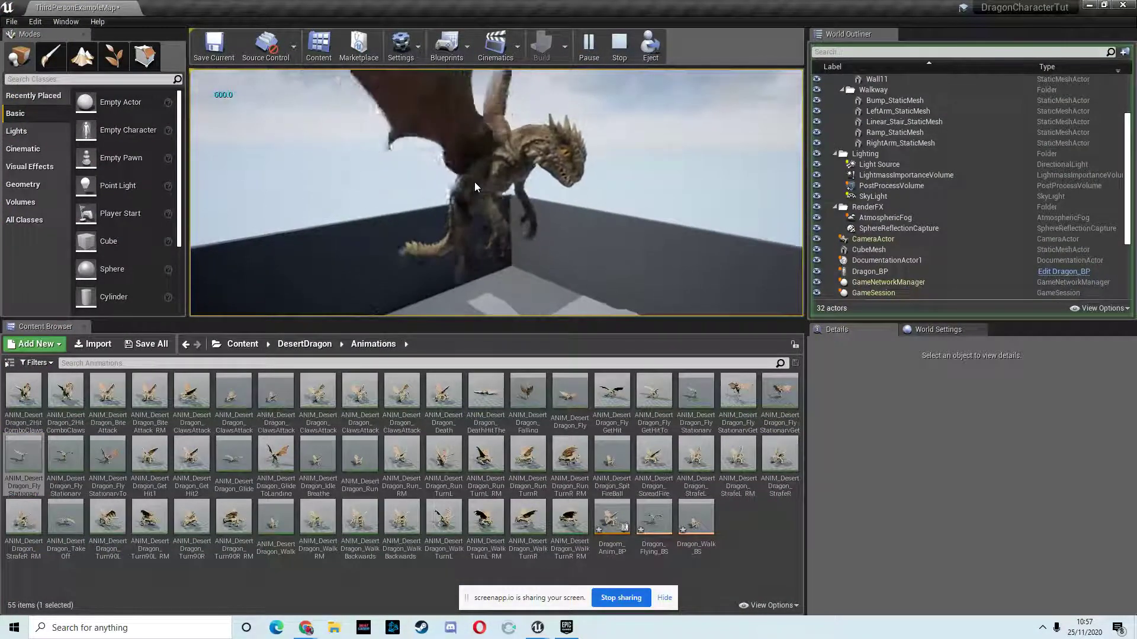
left_click(475, 182)
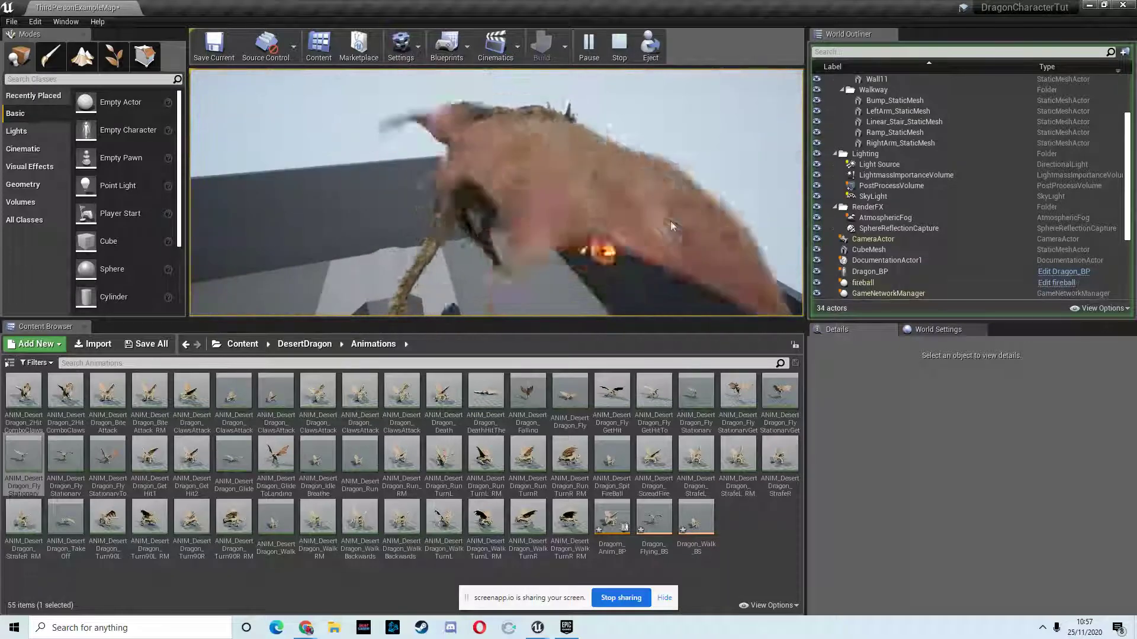
left_click(655, 266)
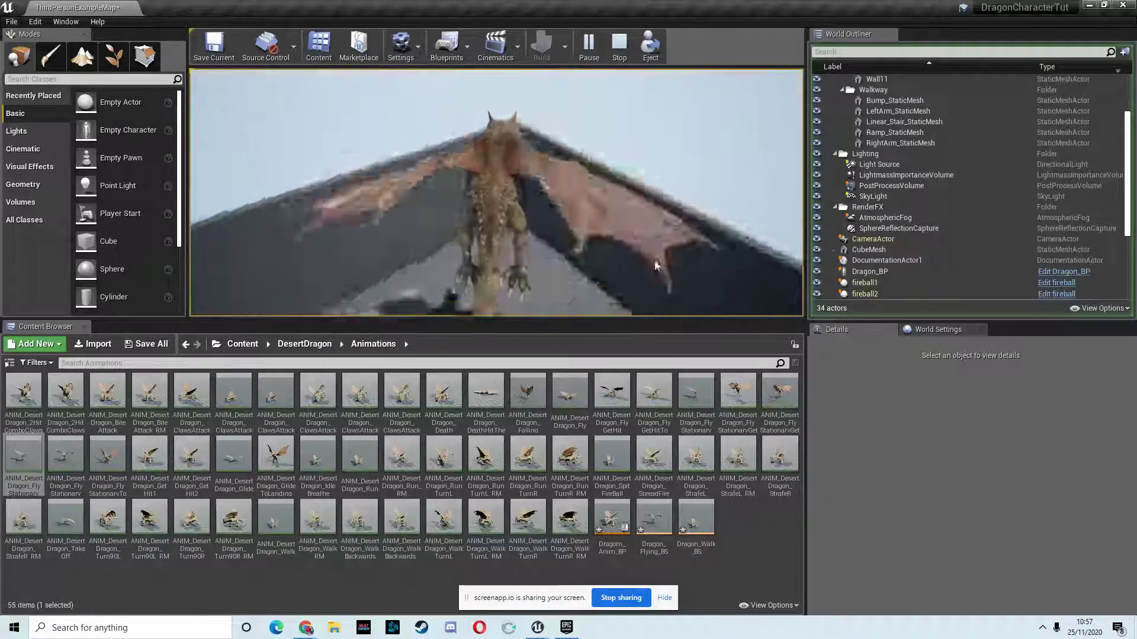
left_click(576, 245)
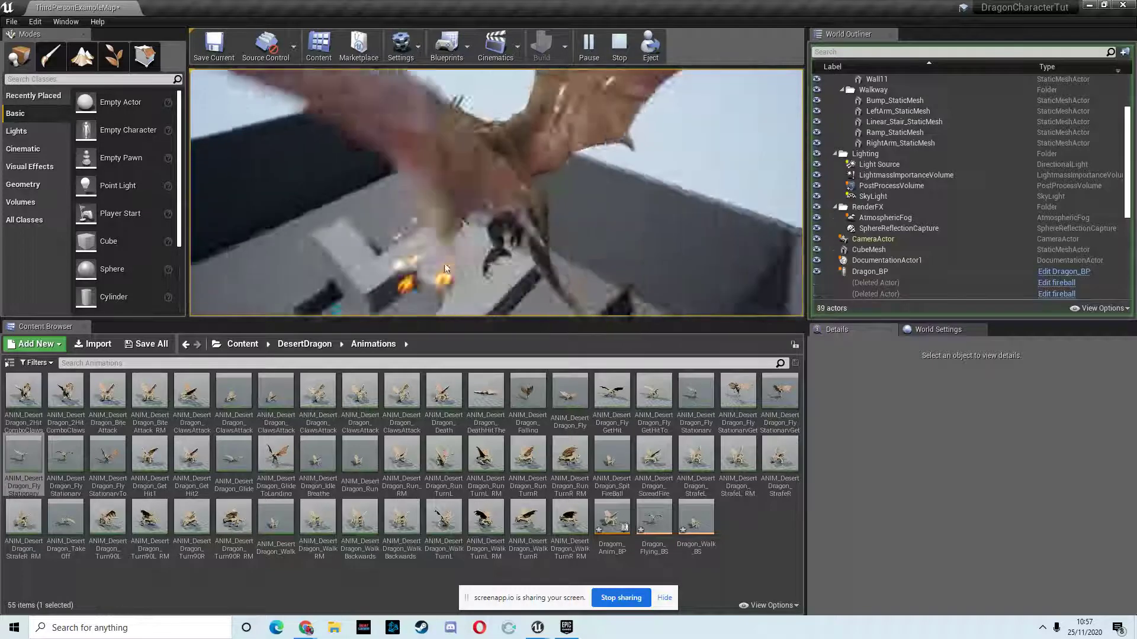
key("Escape")
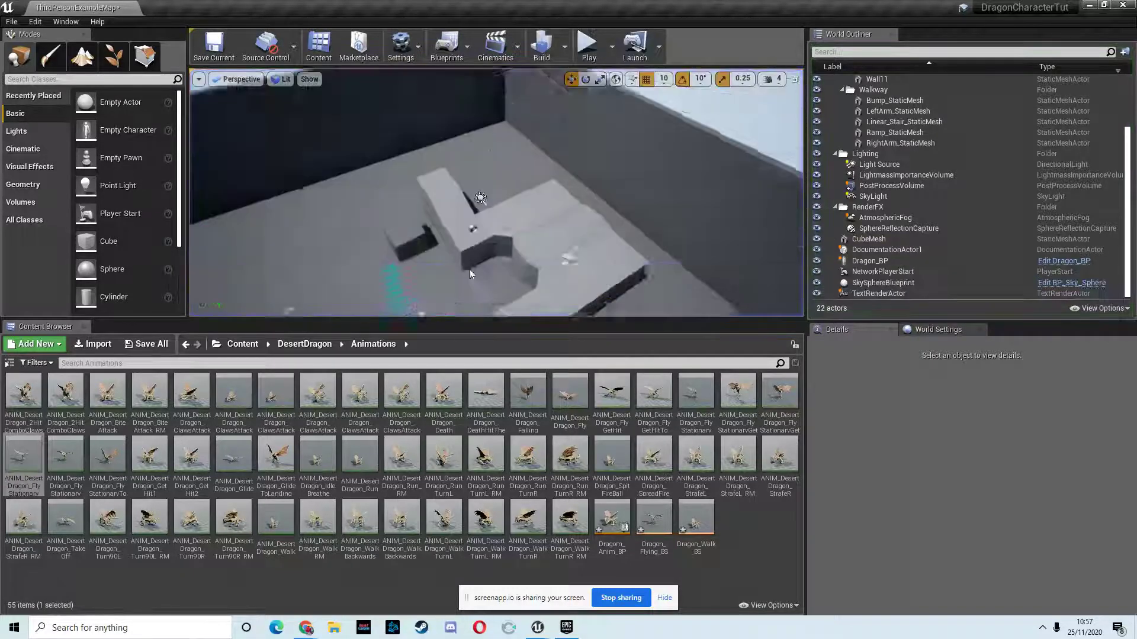
left_click(589, 45)
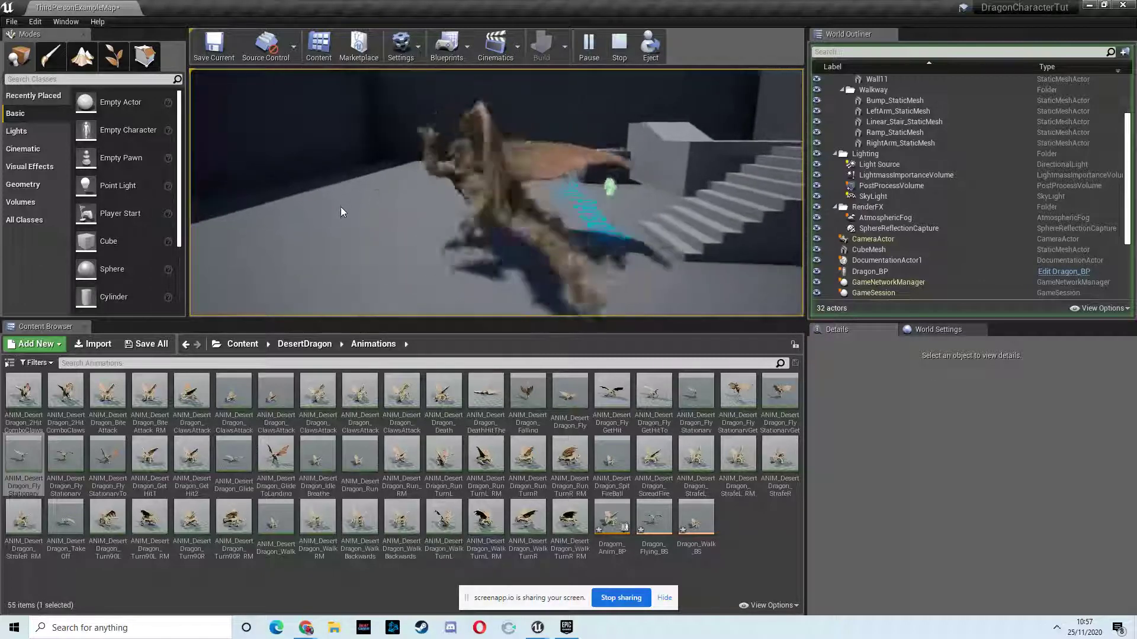
key("Escape")
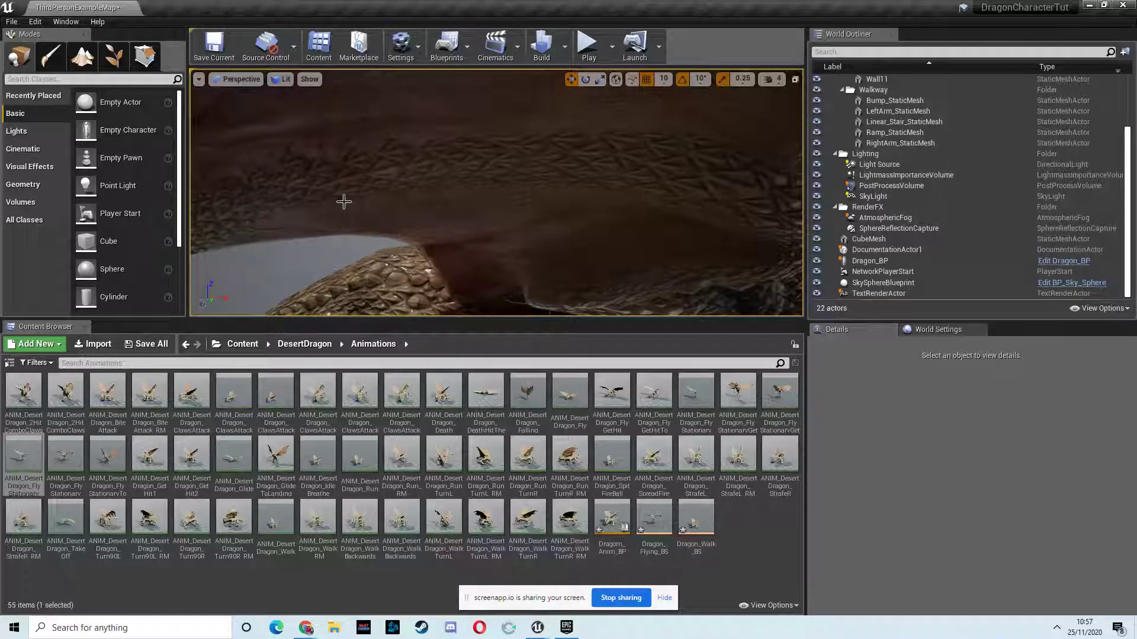
scroll(507, 220, "down", 10)
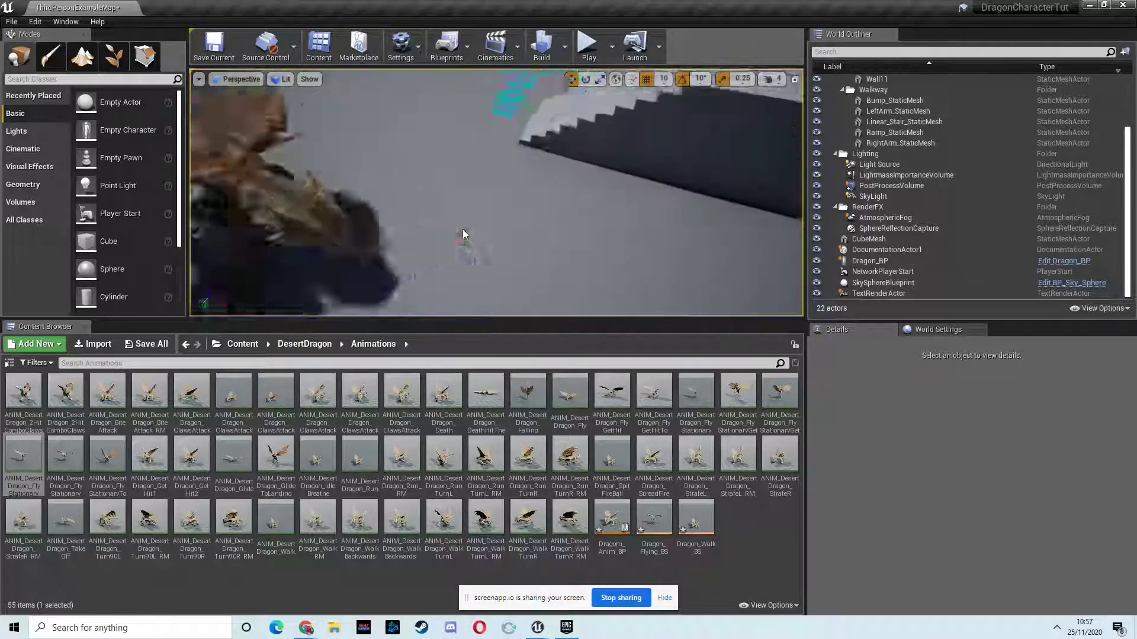
Reframe the view on the dragon and stairs, then open the fireball Blueprint from Content > Blueprints
right_click_drag(408, 203, 375, 226)
right_click_drag(456, 207, 412, 214)
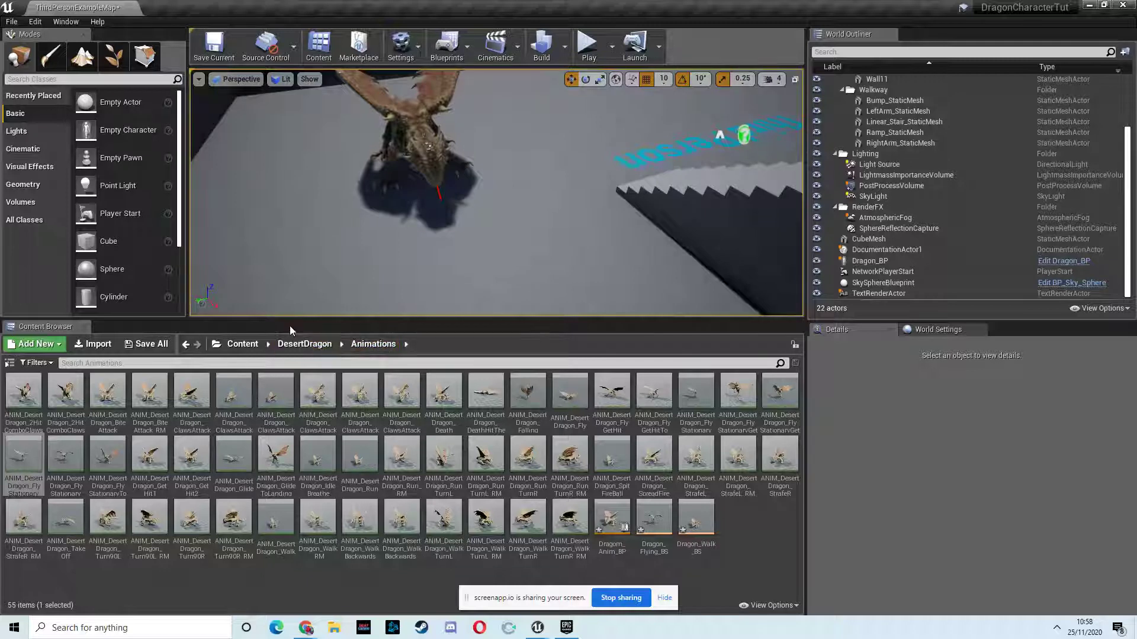
left_click(311, 349)
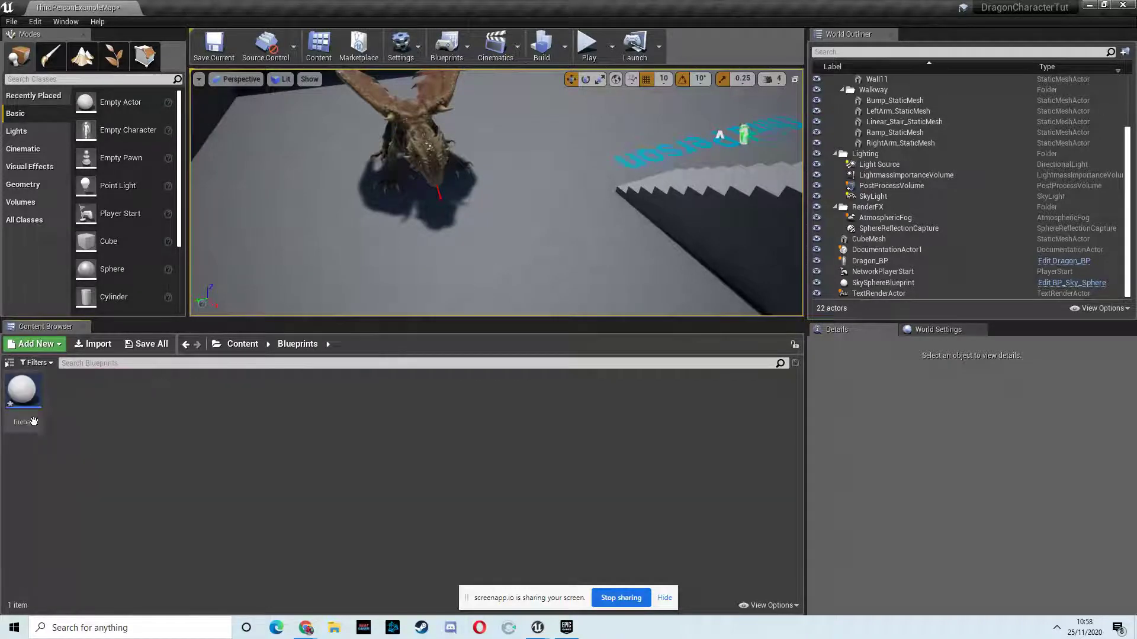
double_click(23, 395)
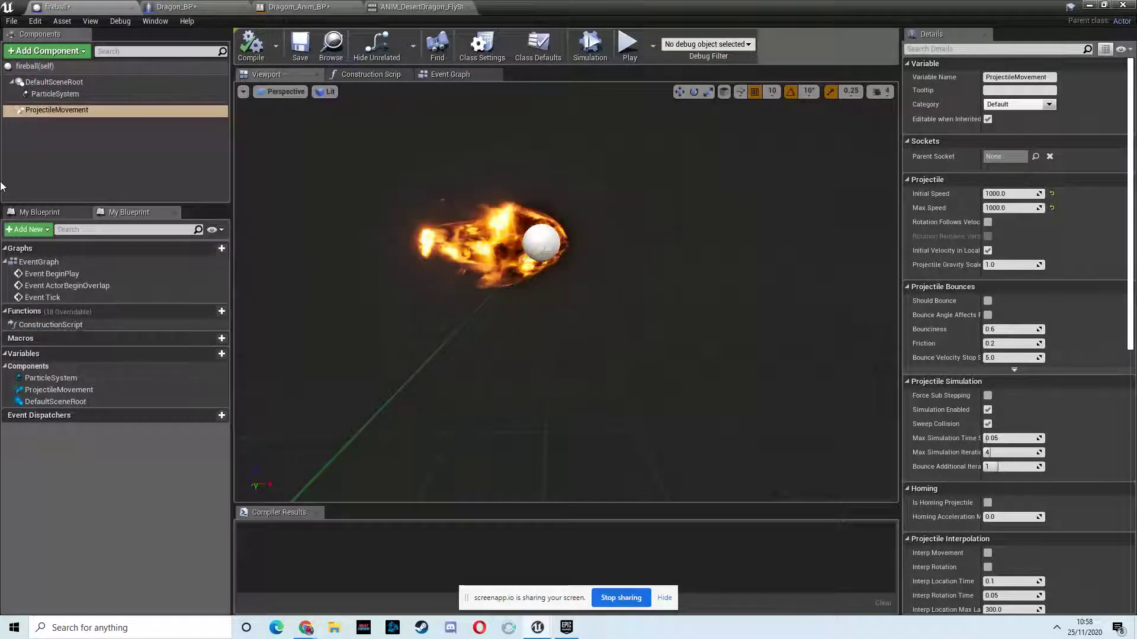
Double the fireball ParticleSystem's scale to 2 on X, Y and Z
left_click(58, 96)
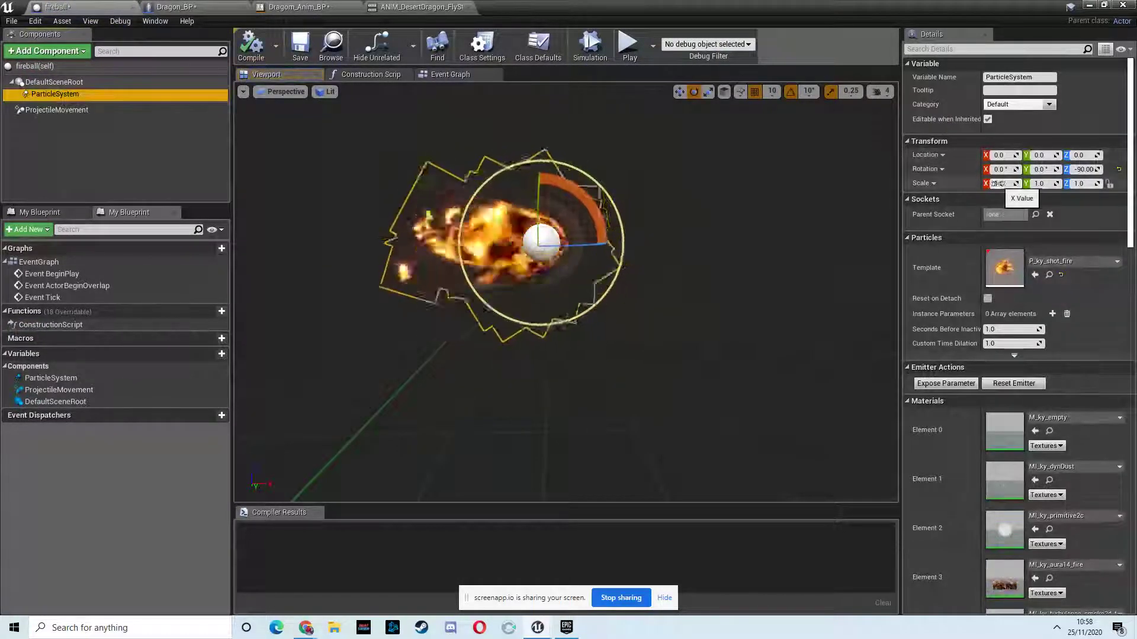
type("2")
key("Tab")
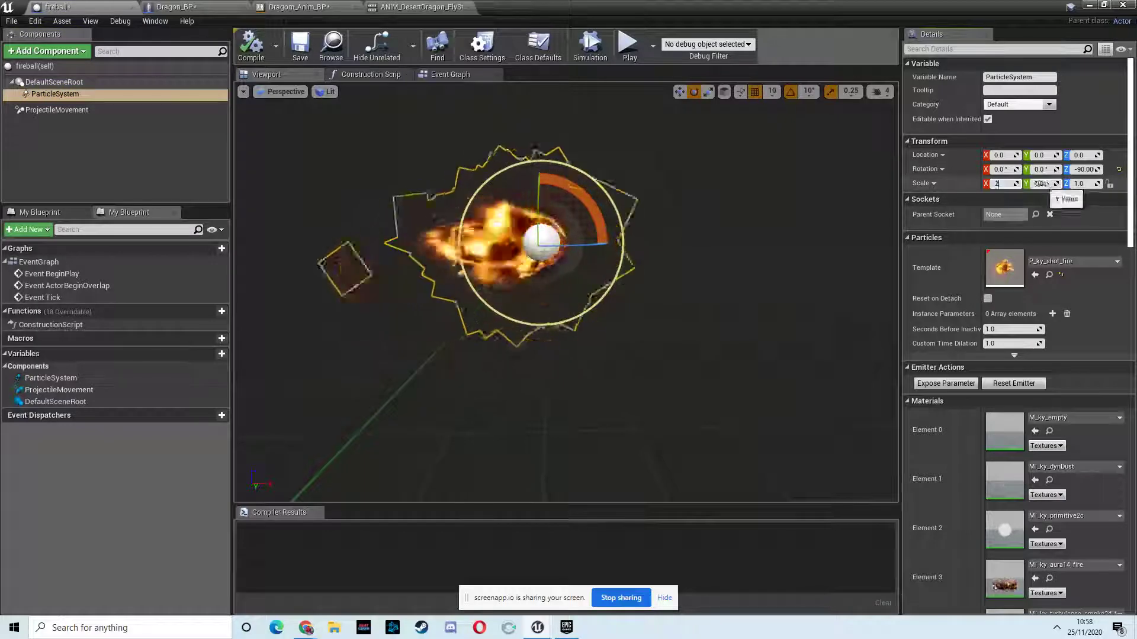
type("2")
key("Tab")
type("2")
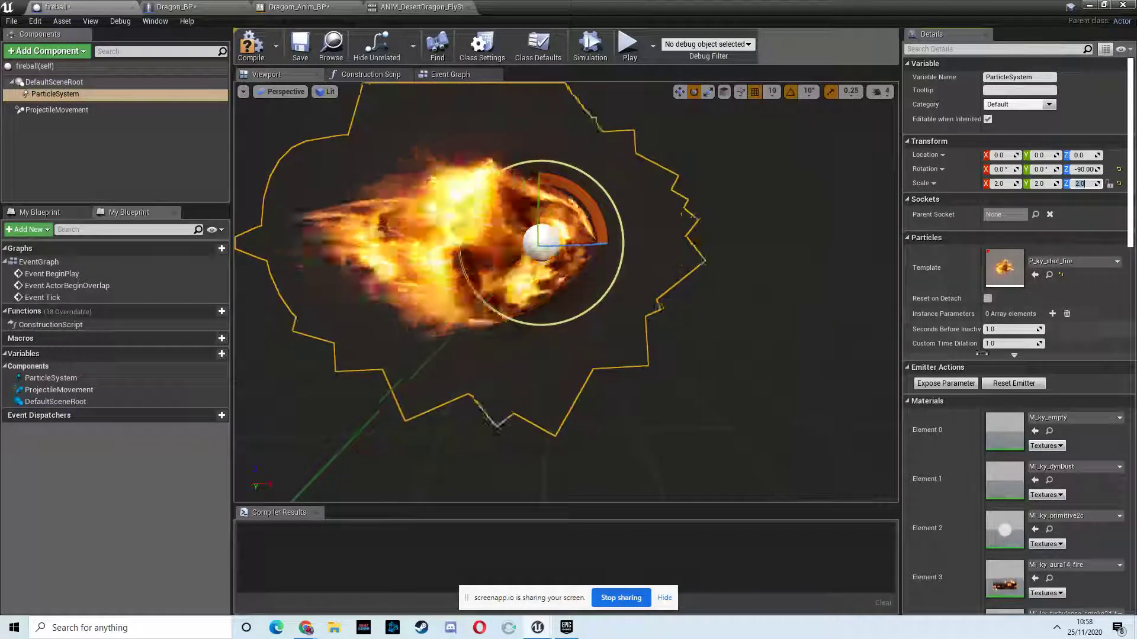
Set ProjectileMovement's gravity scale to 0.5, compile, and minimize the Blueprint editor
left_click(71, 111)
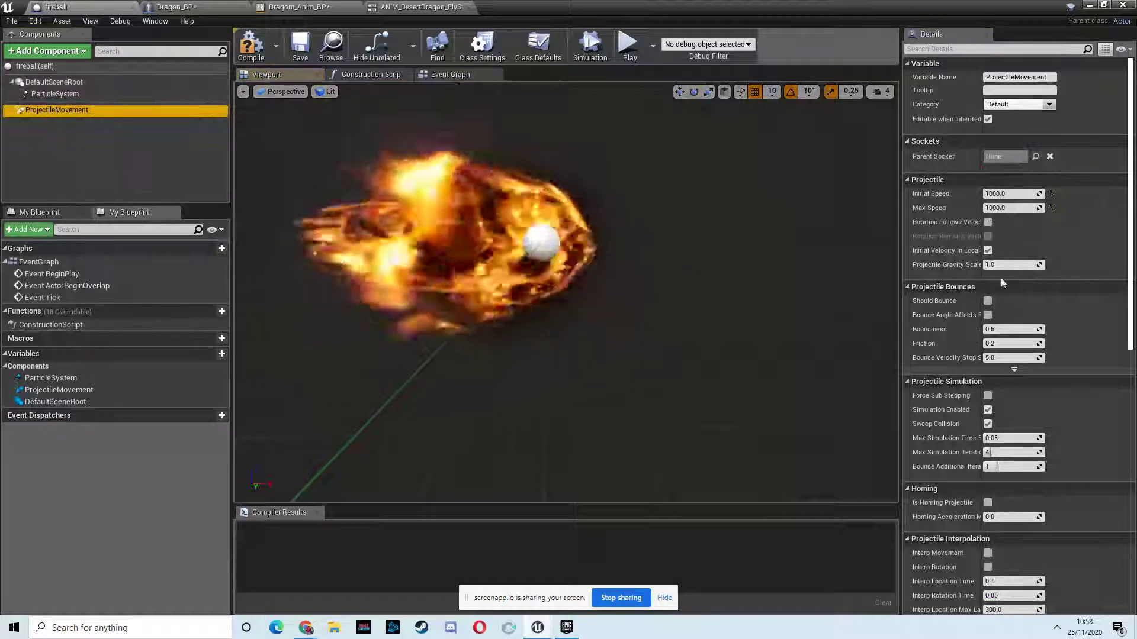
left_click(992, 265)
type("0")
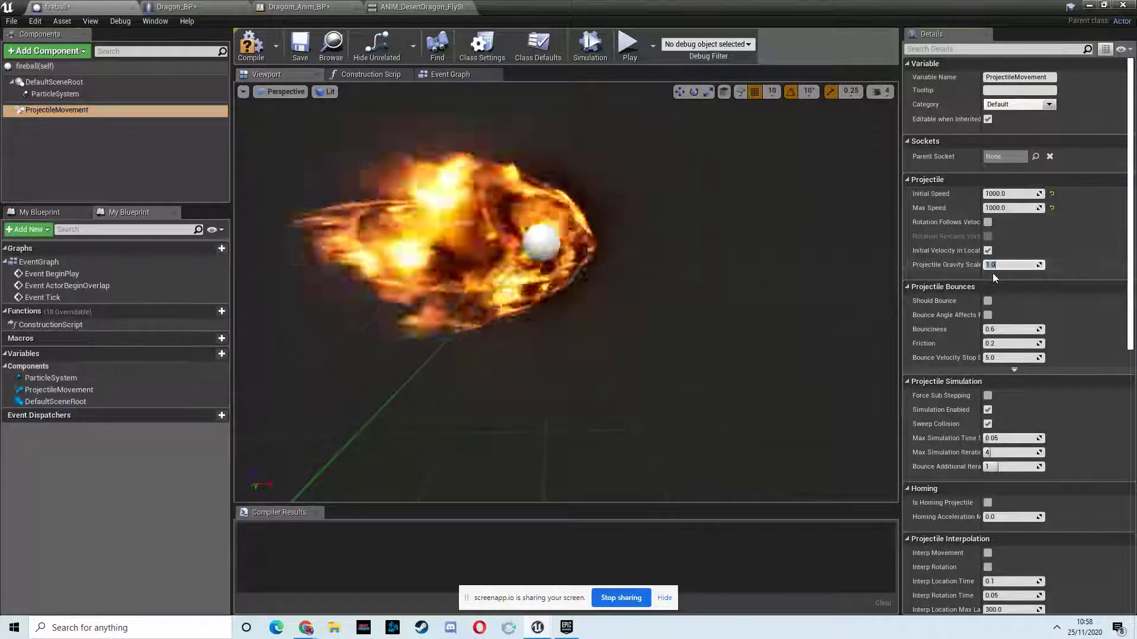
type(".5")
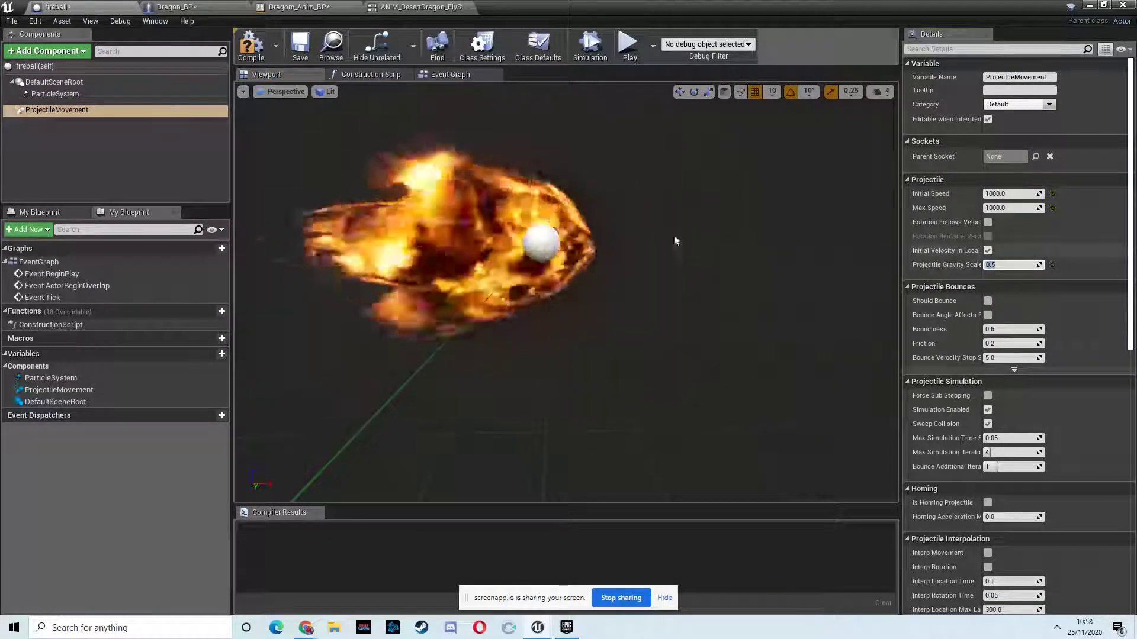
key("Return")
left_click(251, 44)
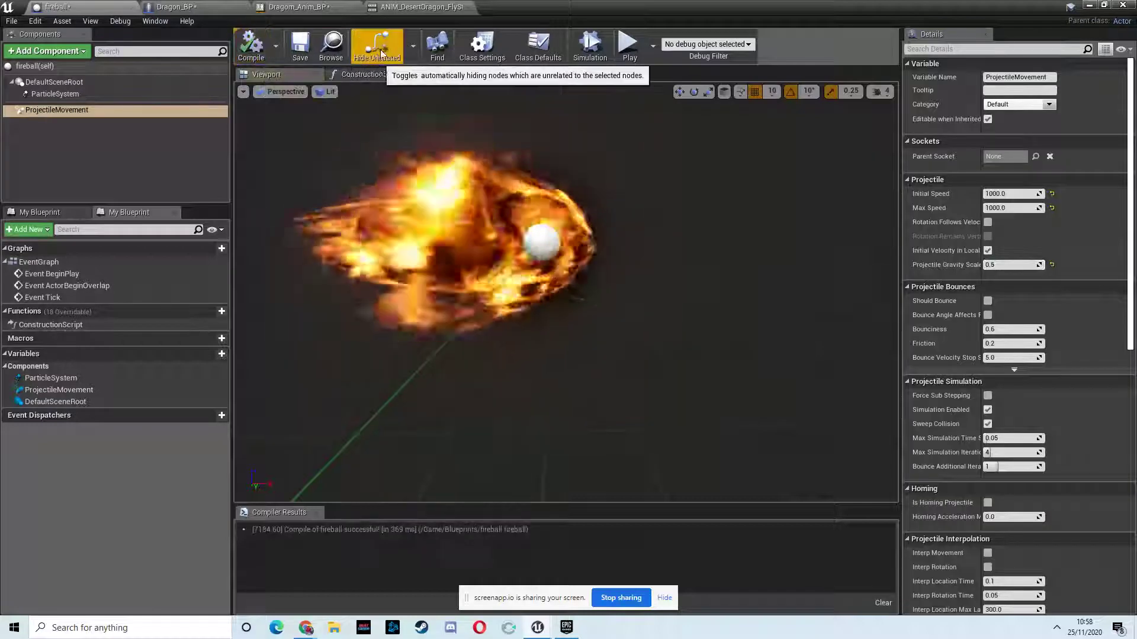
left_click(1090, 6)
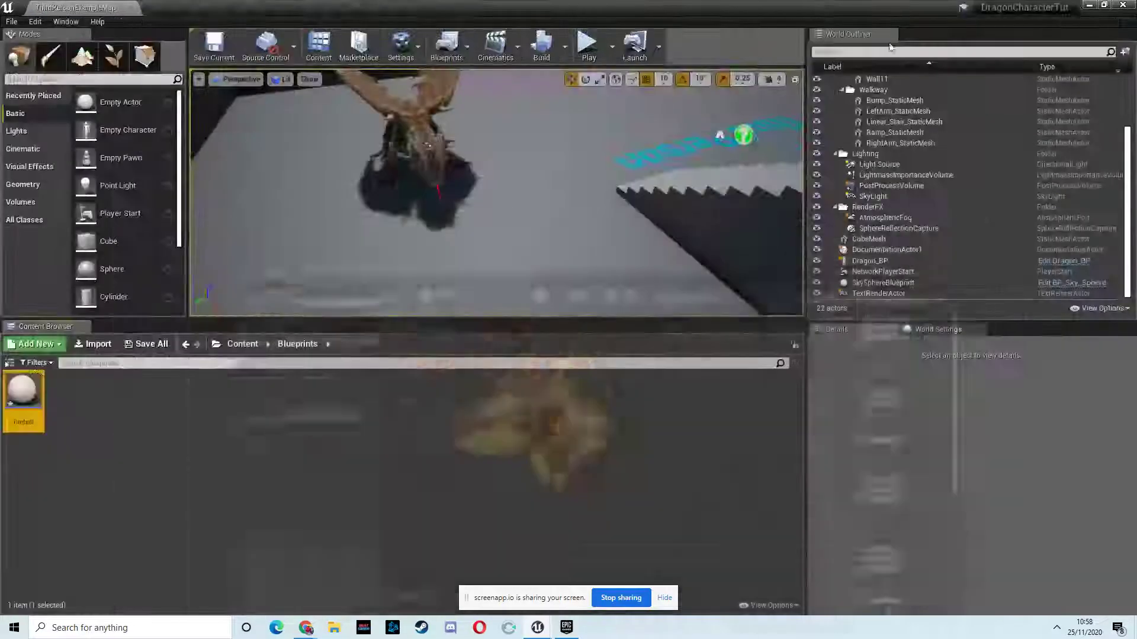
left_click(586, 43)
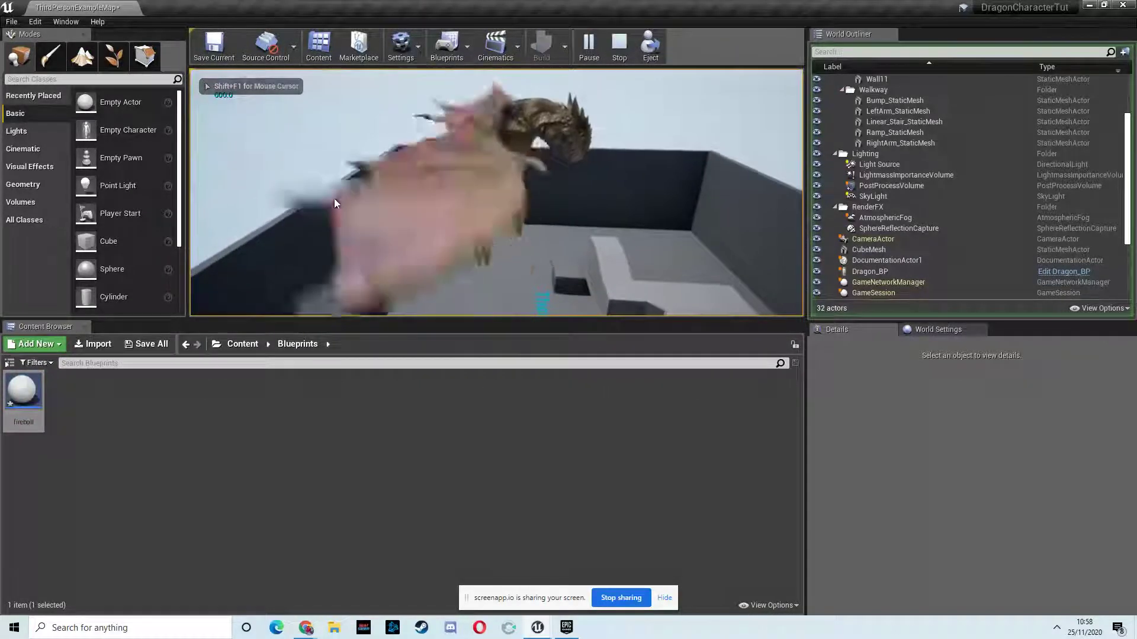
left_click(335, 200)
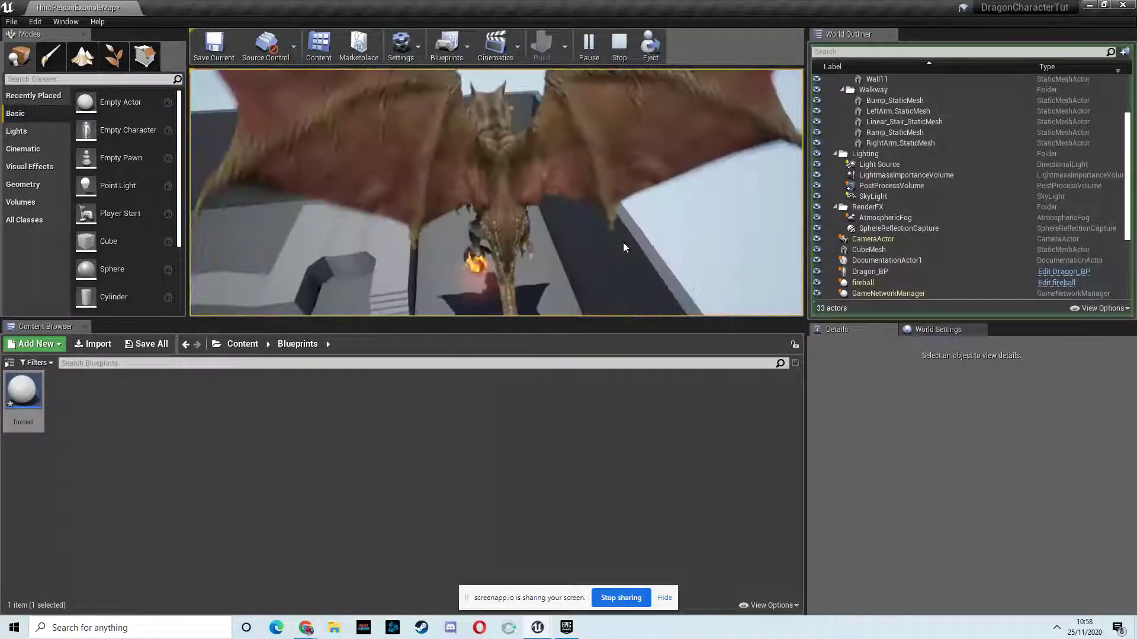
left_click(623, 243)
left_click(649, 259)
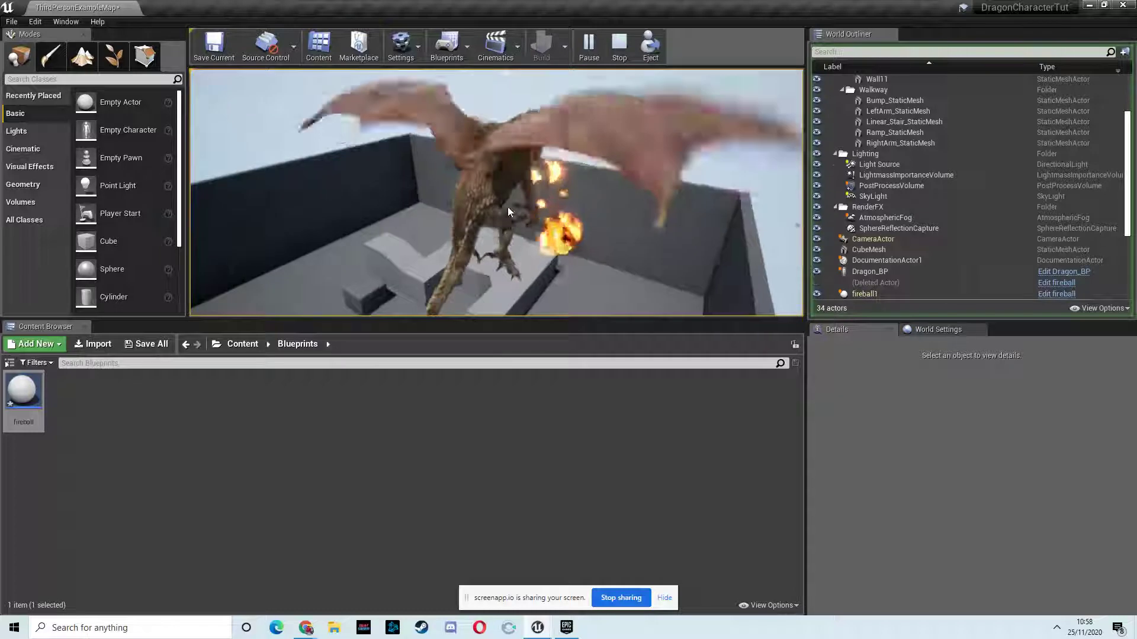
left_click(543, 217)
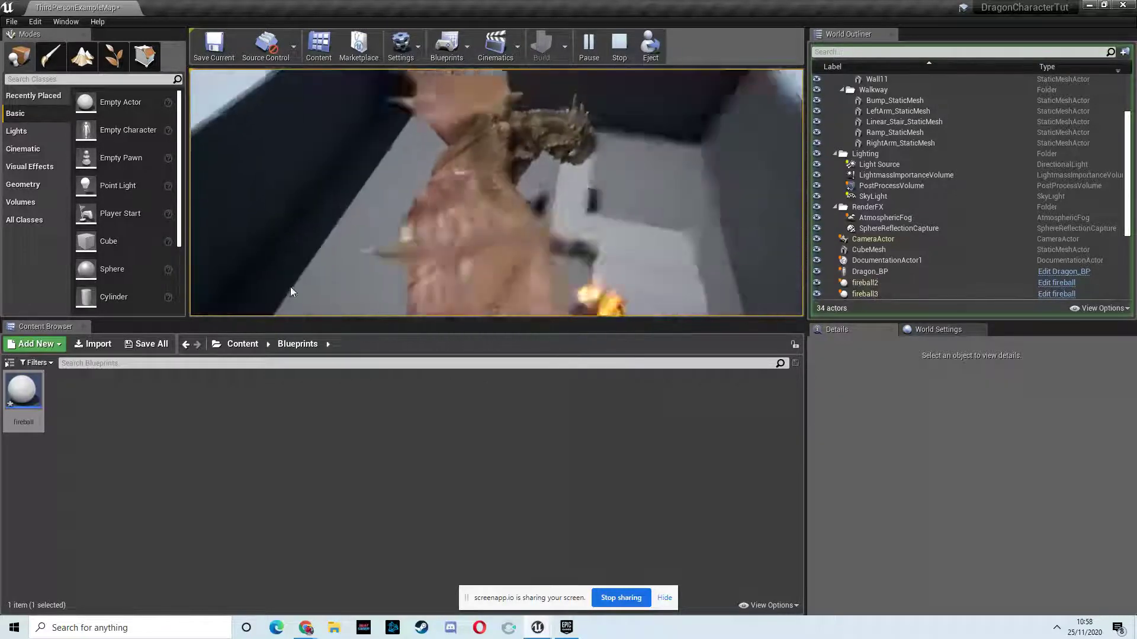
left_click(478, 244)
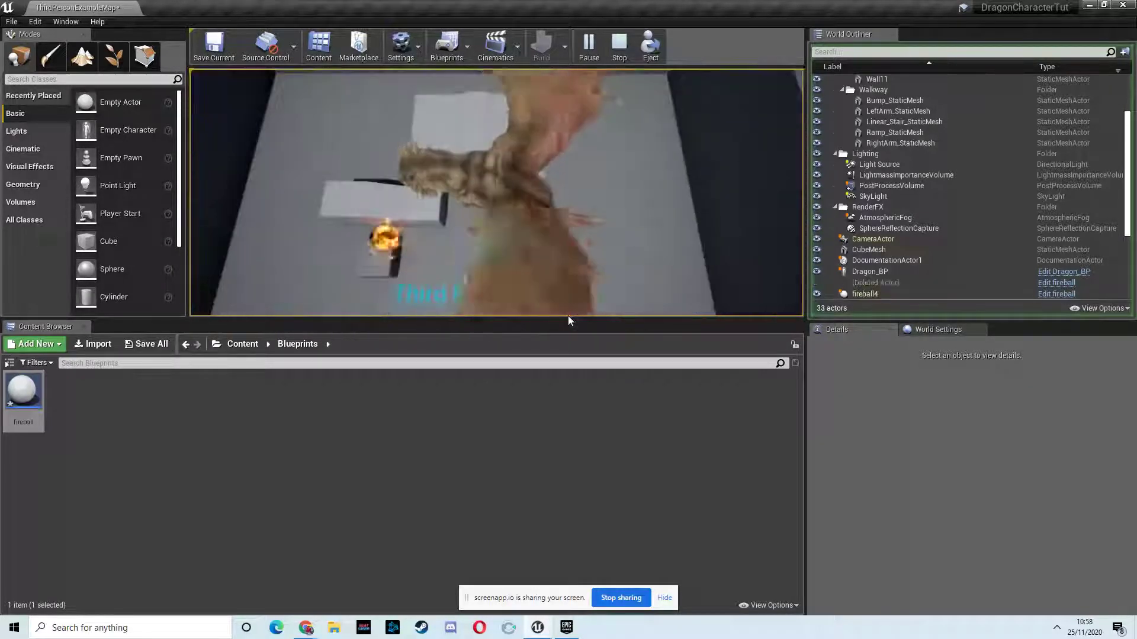
left_click(484, 315)
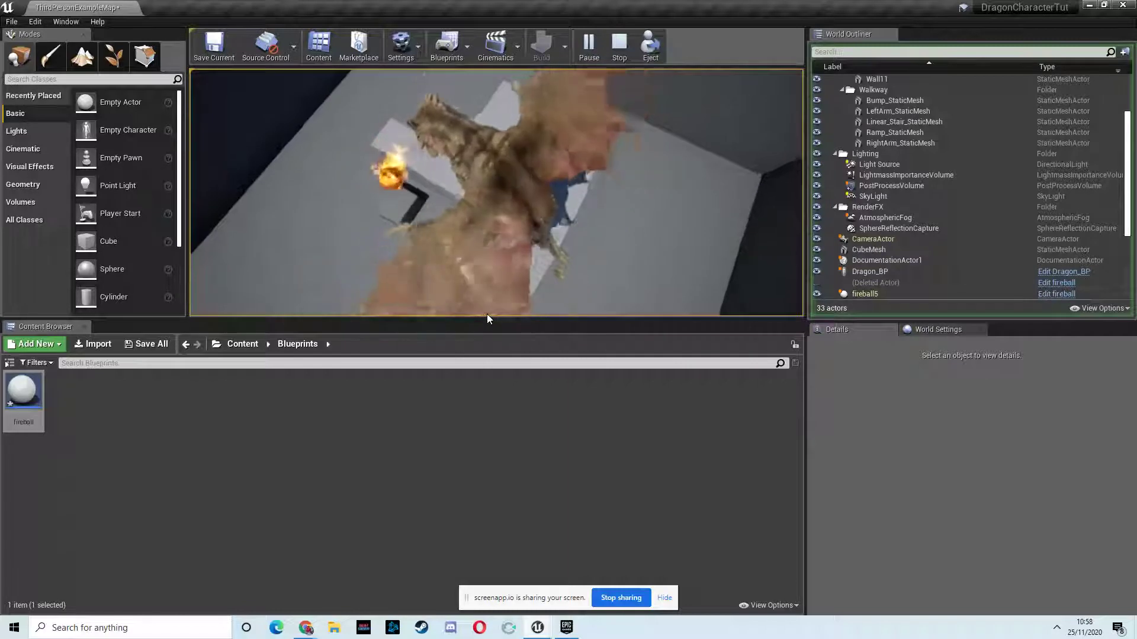
left_click(487, 314)
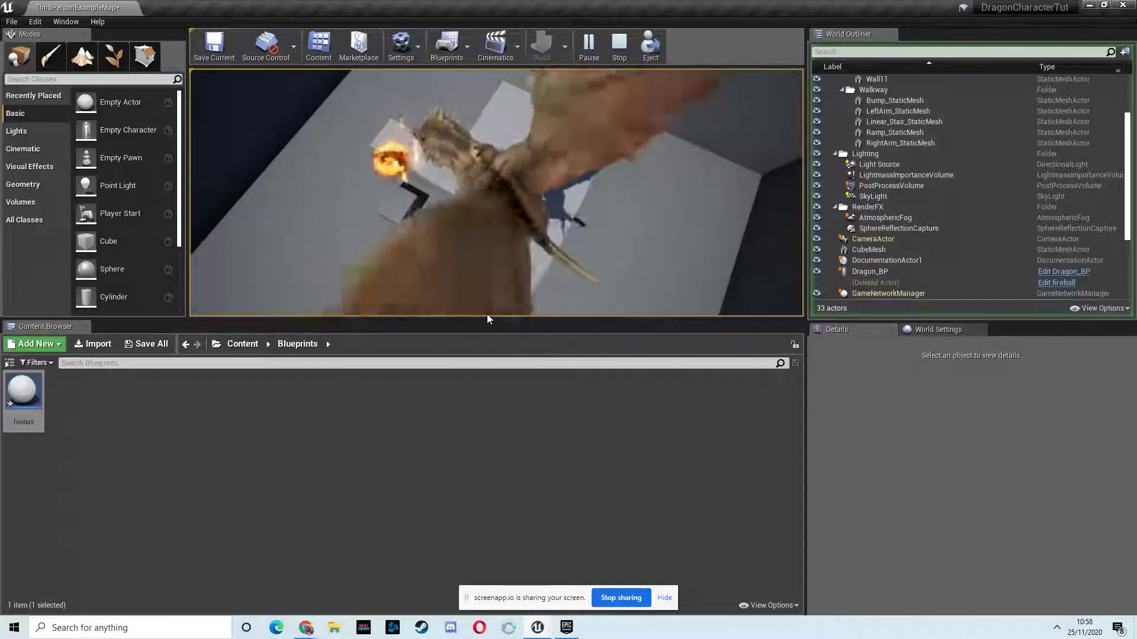
left_click(675, 224)
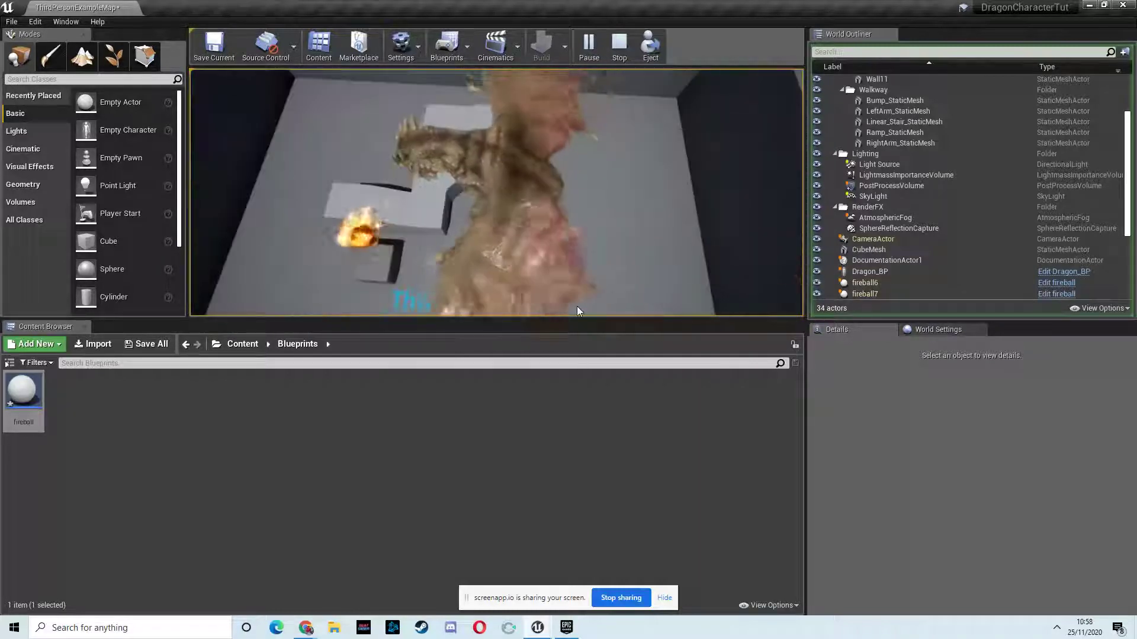
key("Escape")
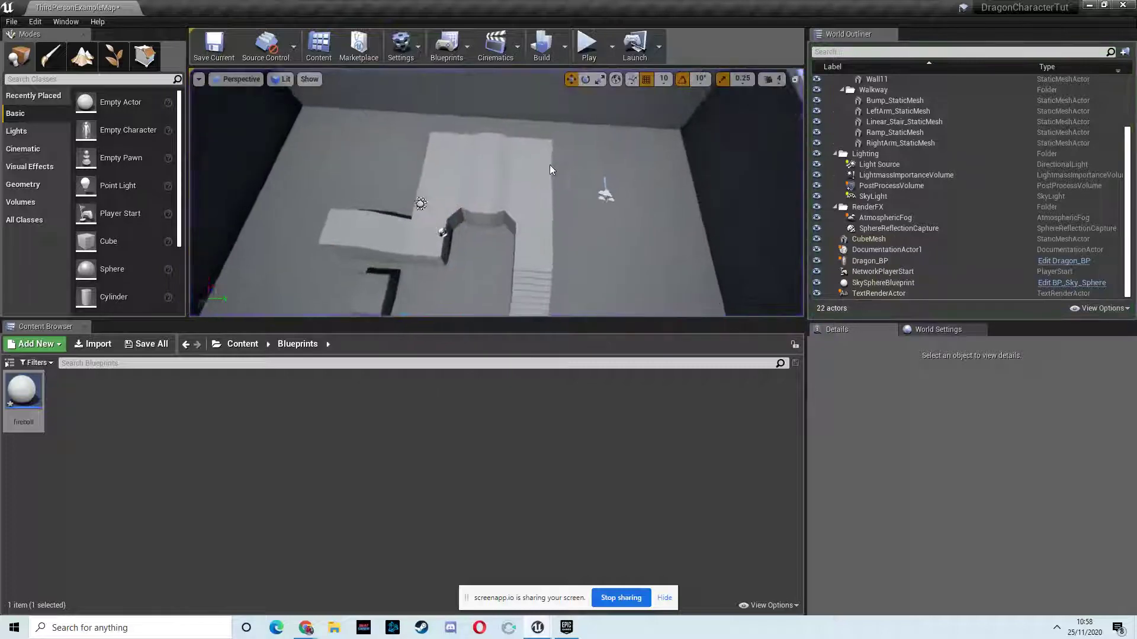
In the Locomotion graph, drag Attack on ground up beside Idle/Walk/Run, then return to the level
mouse_move(550, 164)
right_mouse_down()
mouse_move(284, 138)
mouse_move(509, 118)
mouse_move(330, 91)
mouse_move(344, 85)
right_mouse_up()
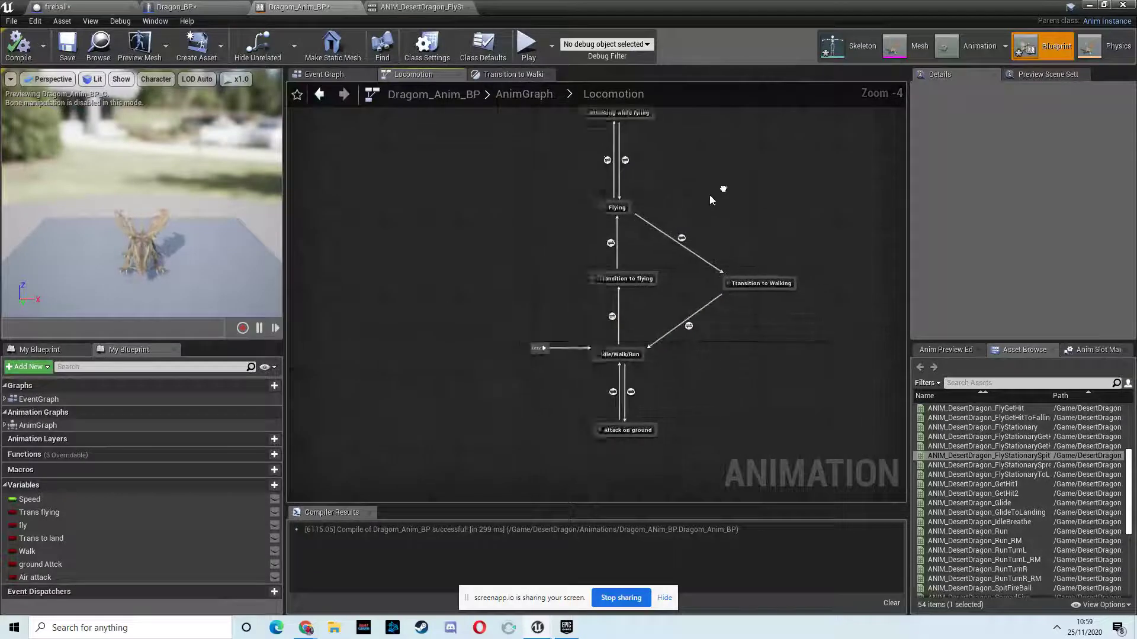
scroll(678, 179, "up", 2)
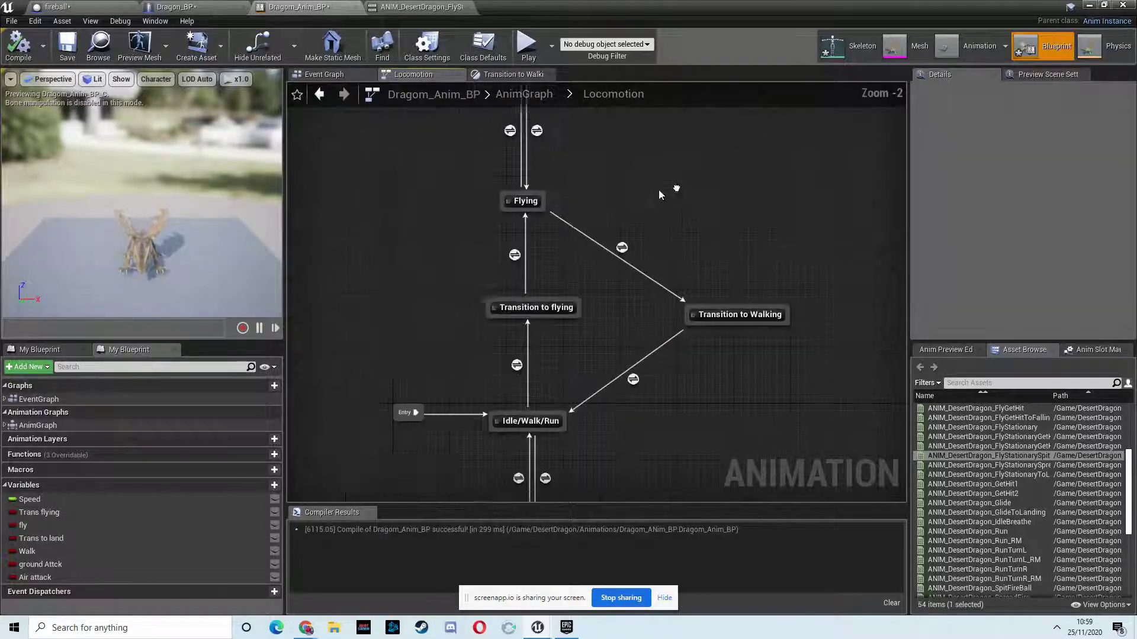
right_click_drag(667, 195, 680, 86)
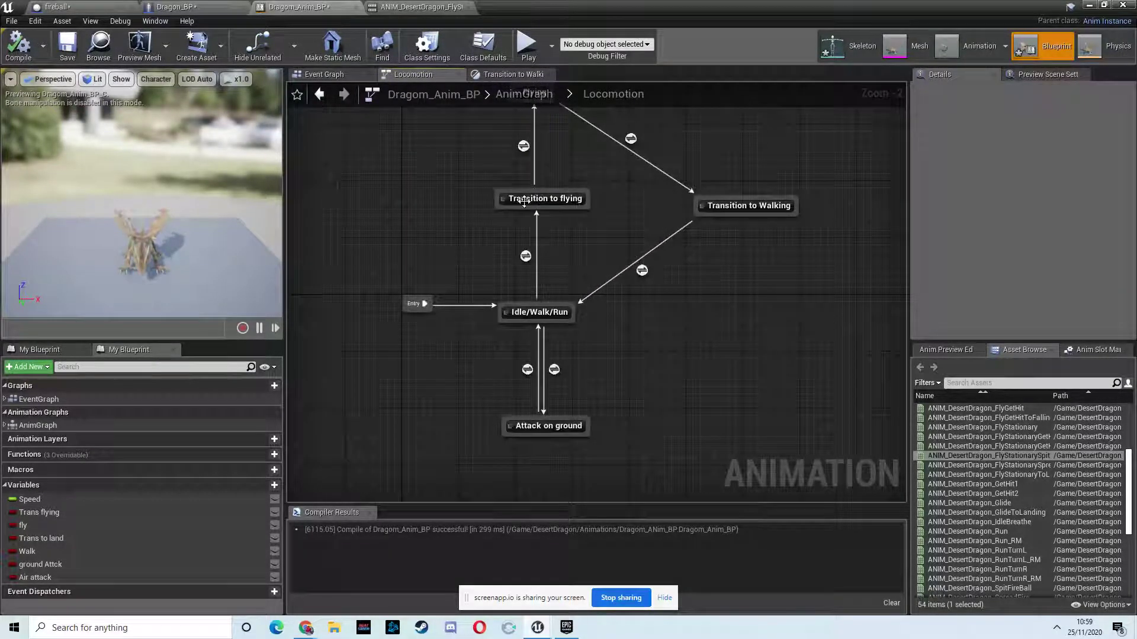
scroll(573, 223, "up", 2)
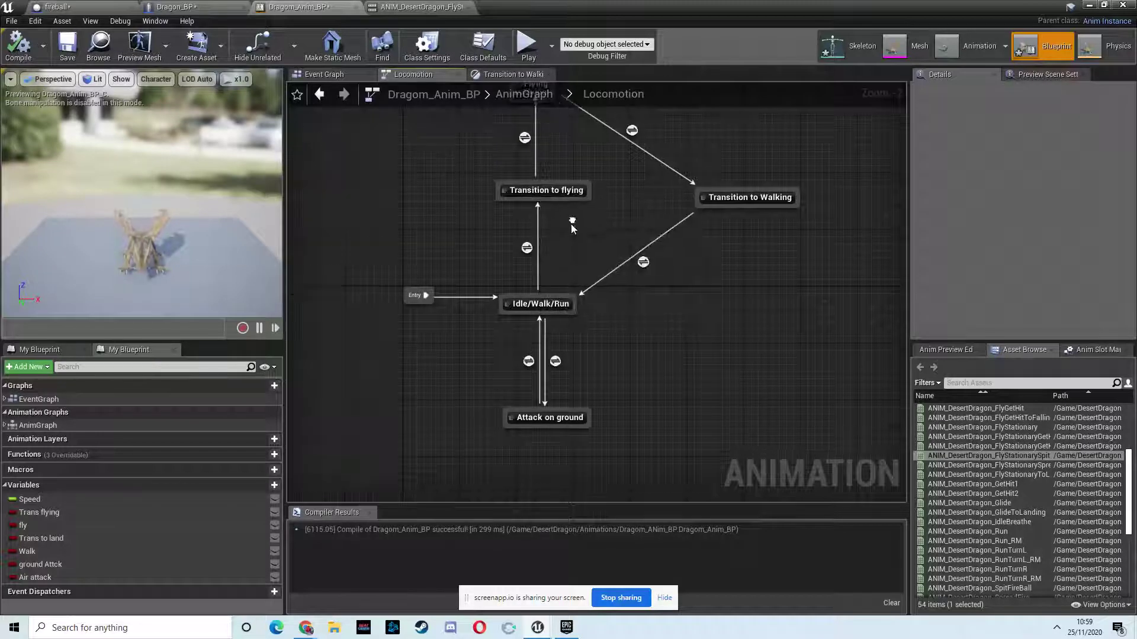
right_click_drag(576, 232, 594, 219)
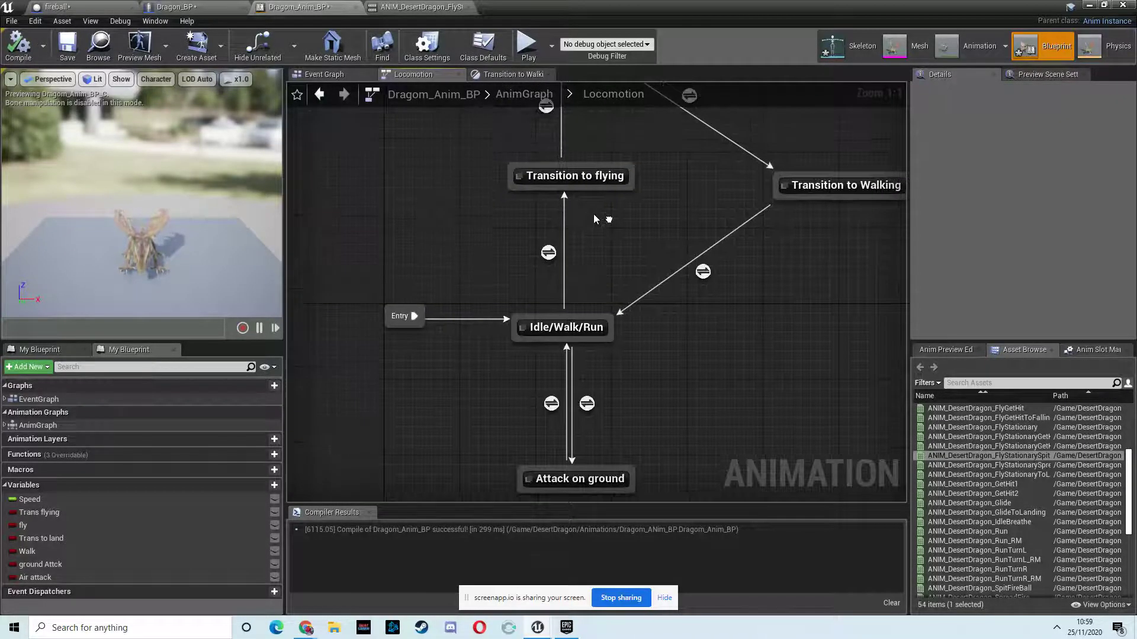
right_click_drag(594, 215, 611, 230)
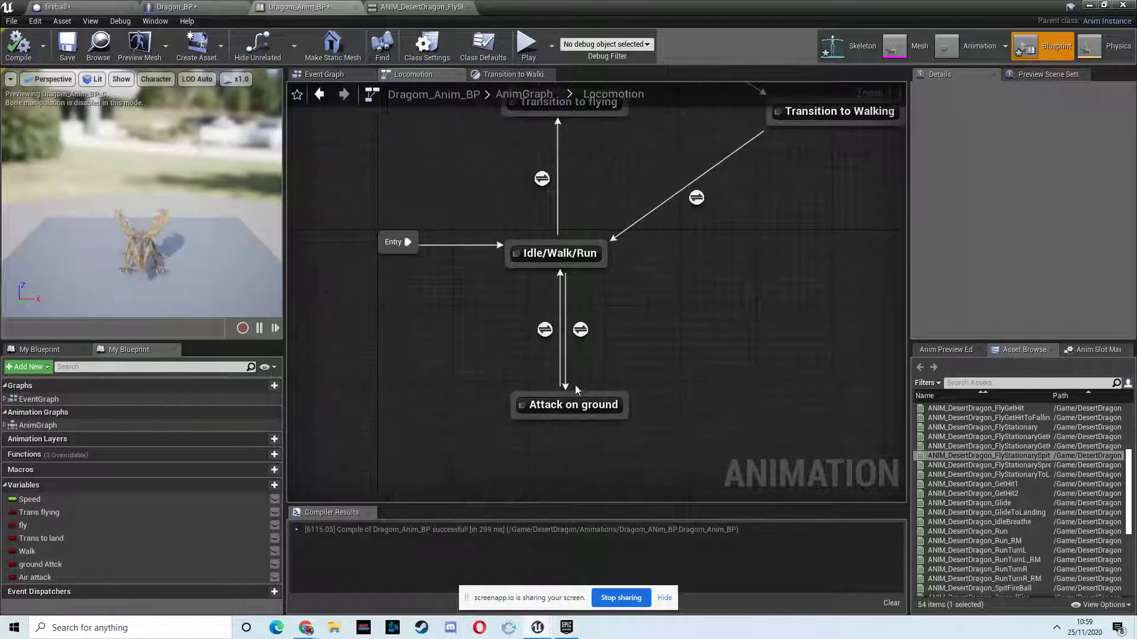
mouse_move(602, 405)
left_mouse_down()
mouse_move(573, 390)
mouse_move(577, 404)
left_mouse_up()
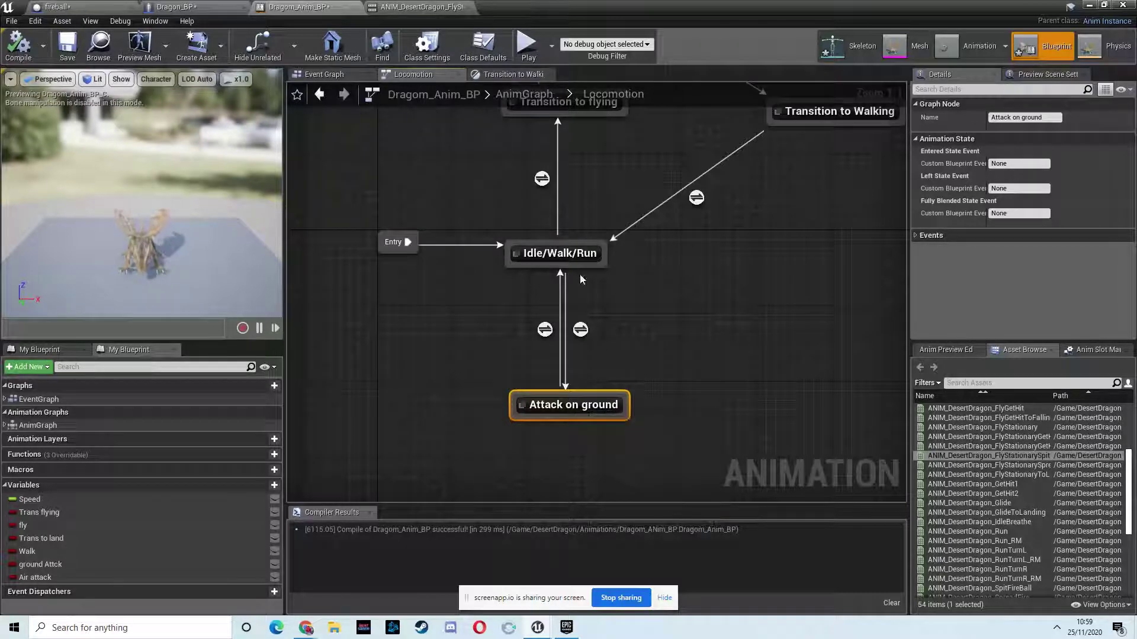
right_click_drag(580, 279, 571, 327)
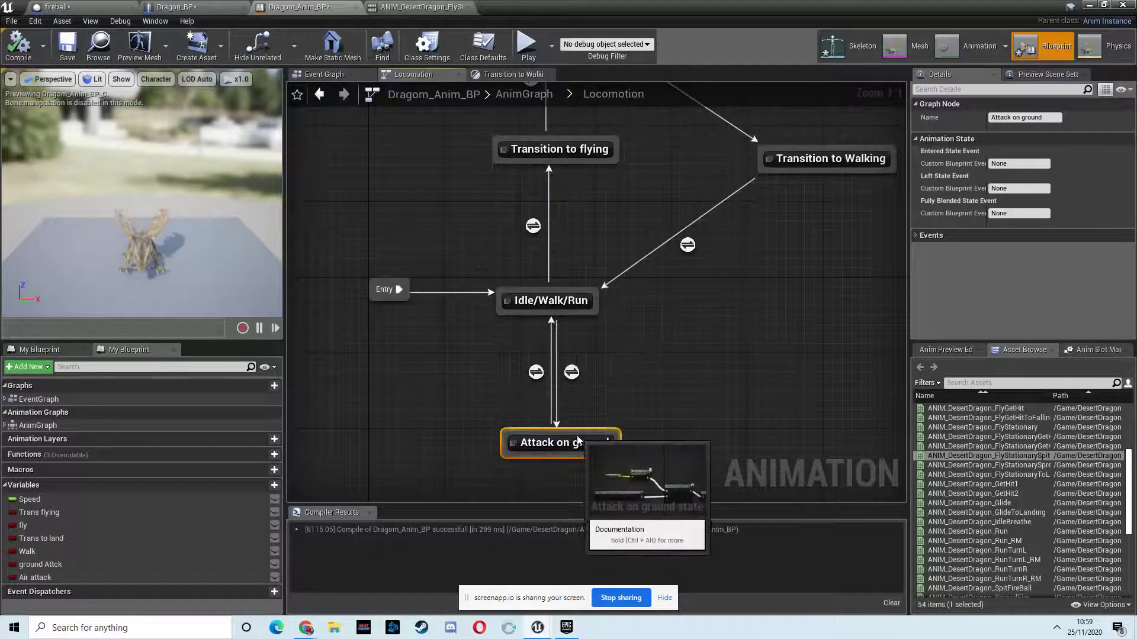
left_click(1089, 7)
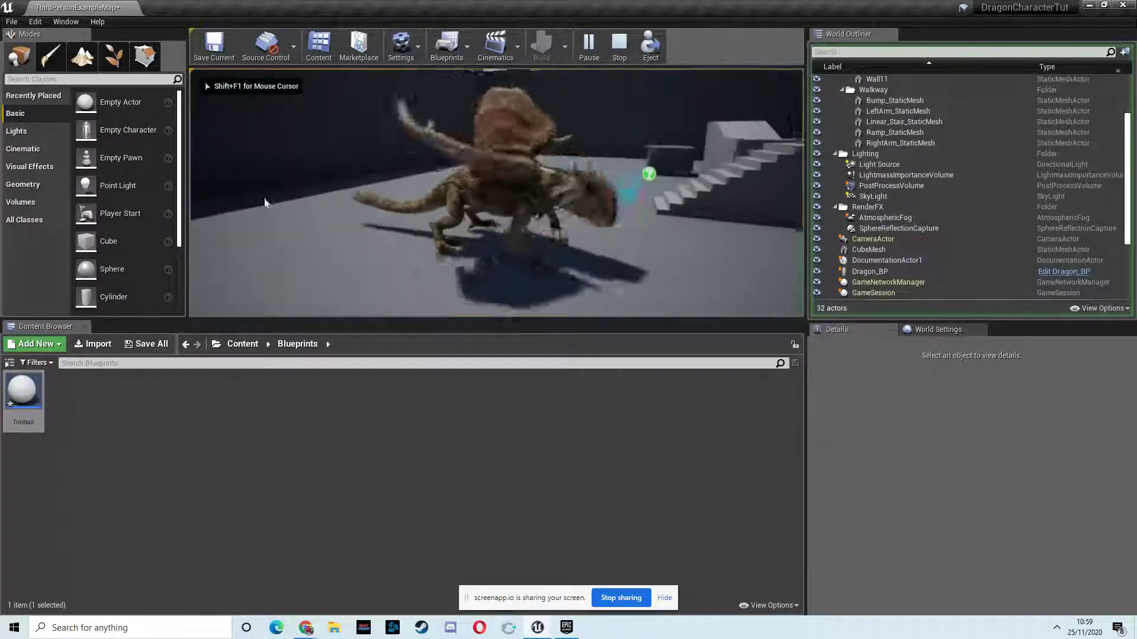
key("space")
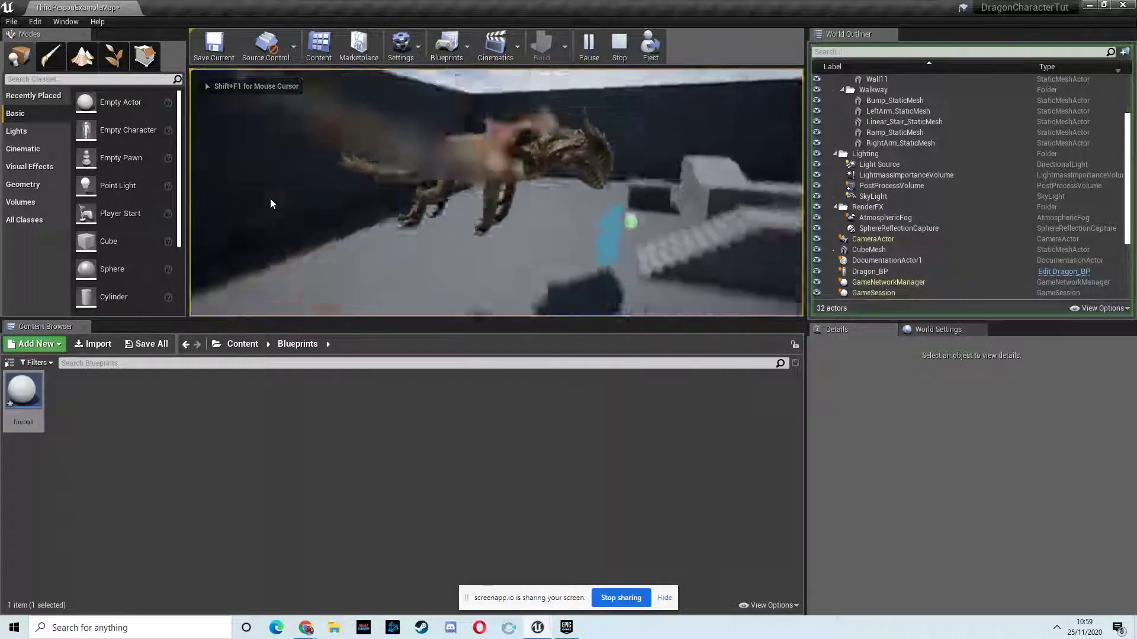
left_click(303, 200)
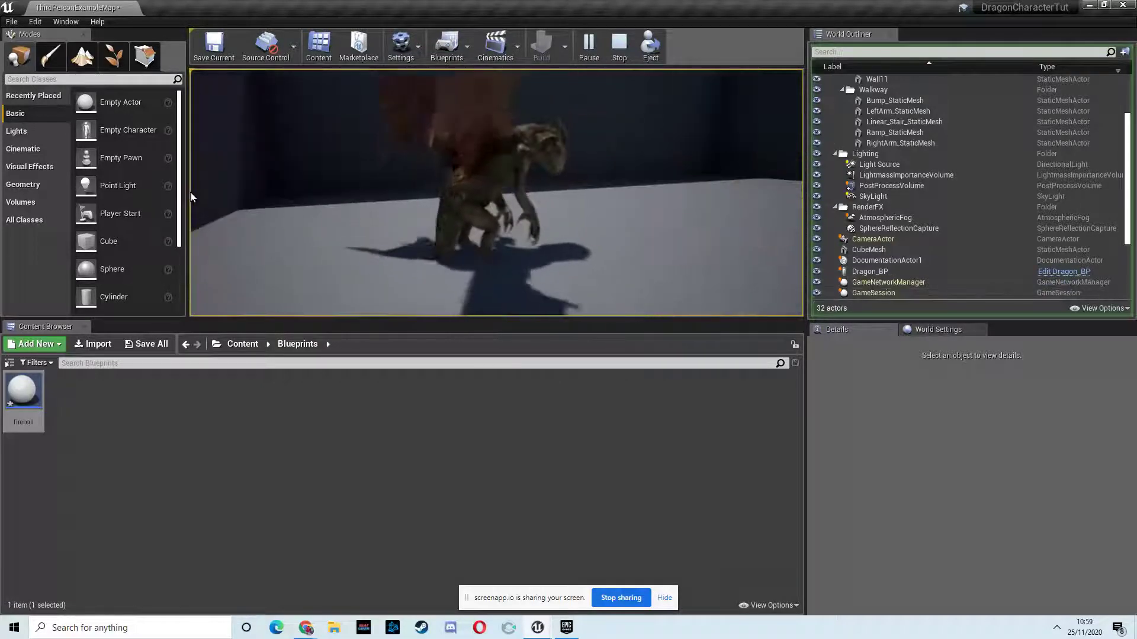
key("Escape")
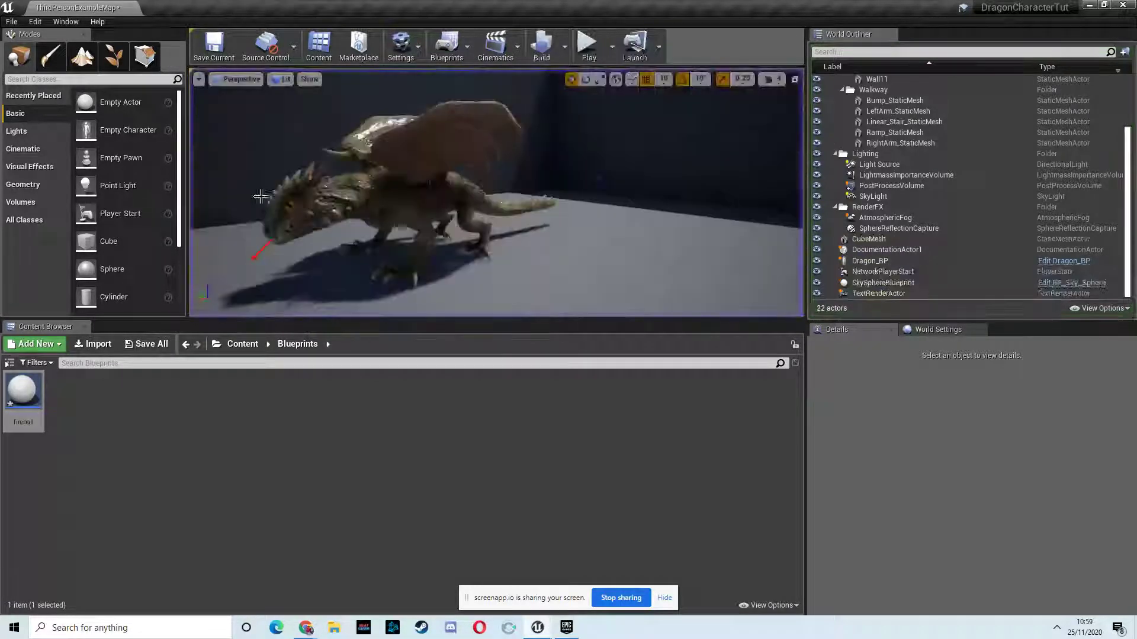
In Dragon_BP's event graph, shift the Transition to Flying event and Flip Flop nodes left
left_click(1048, 262)
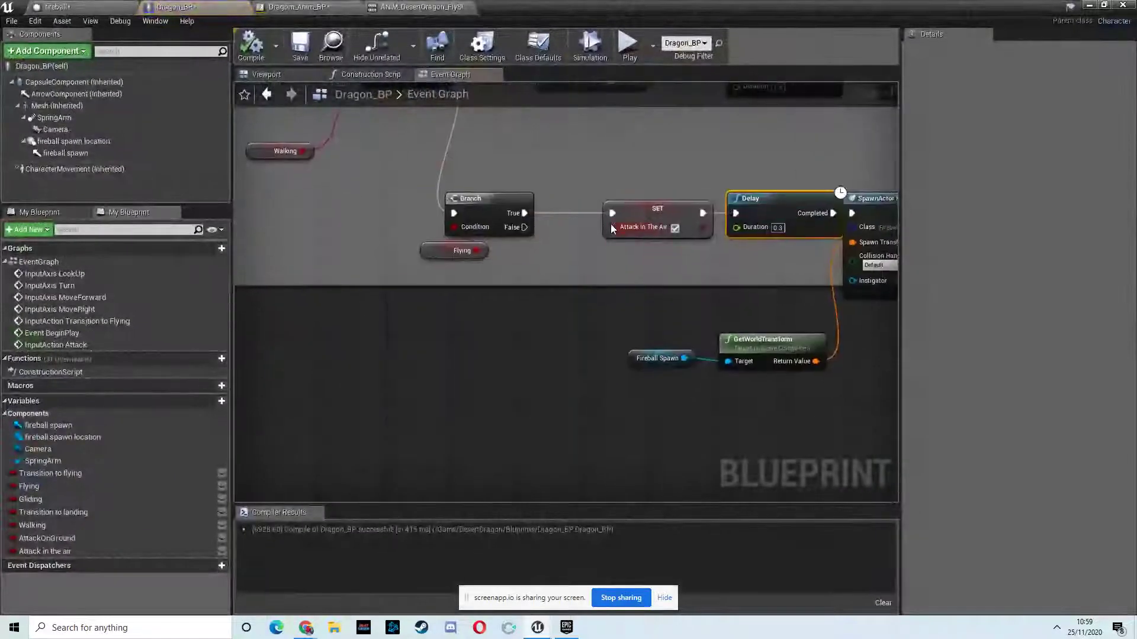
mouse_move(487, 223)
right_mouse_down()
mouse_move(501, 293)
mouse_move(542, 272)
mouse_move(633, 290)
mouse_move(627, 347)
right_mouse_up()
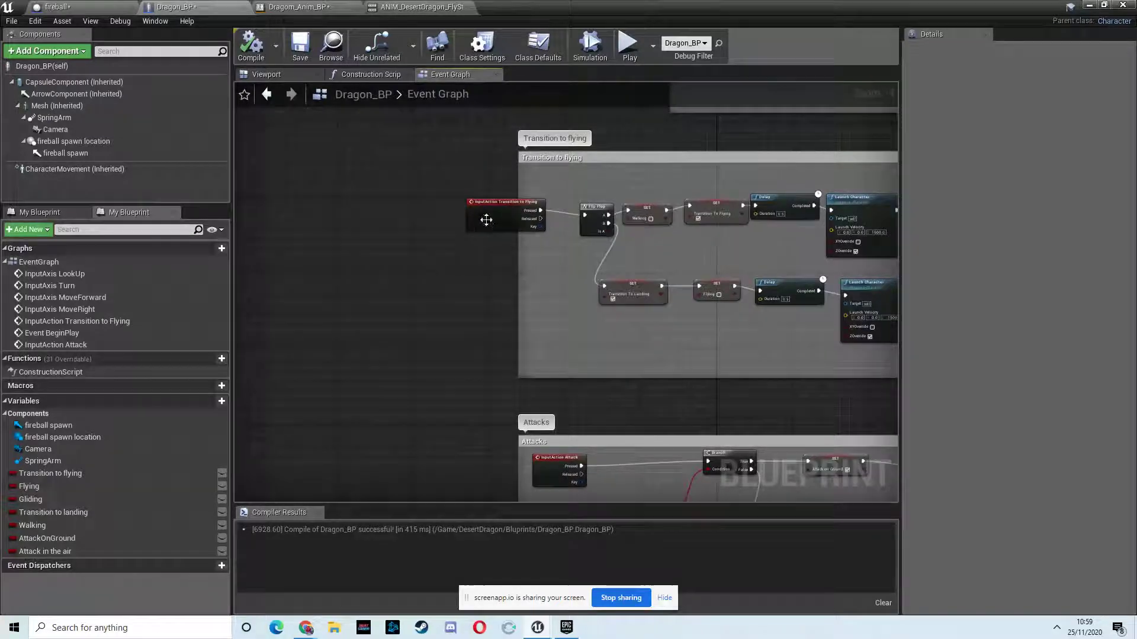
left_click_drag(468, 216, 432, 216)
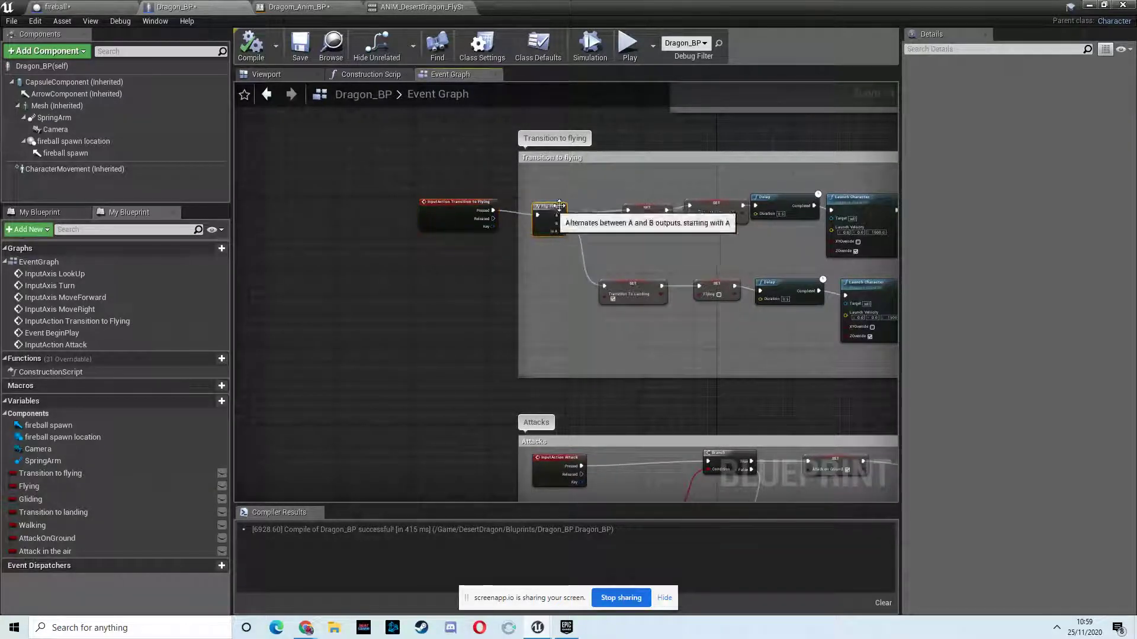
right_click_drag(560, 206, 531, 203)
scroll(530, 203, "up", 1)
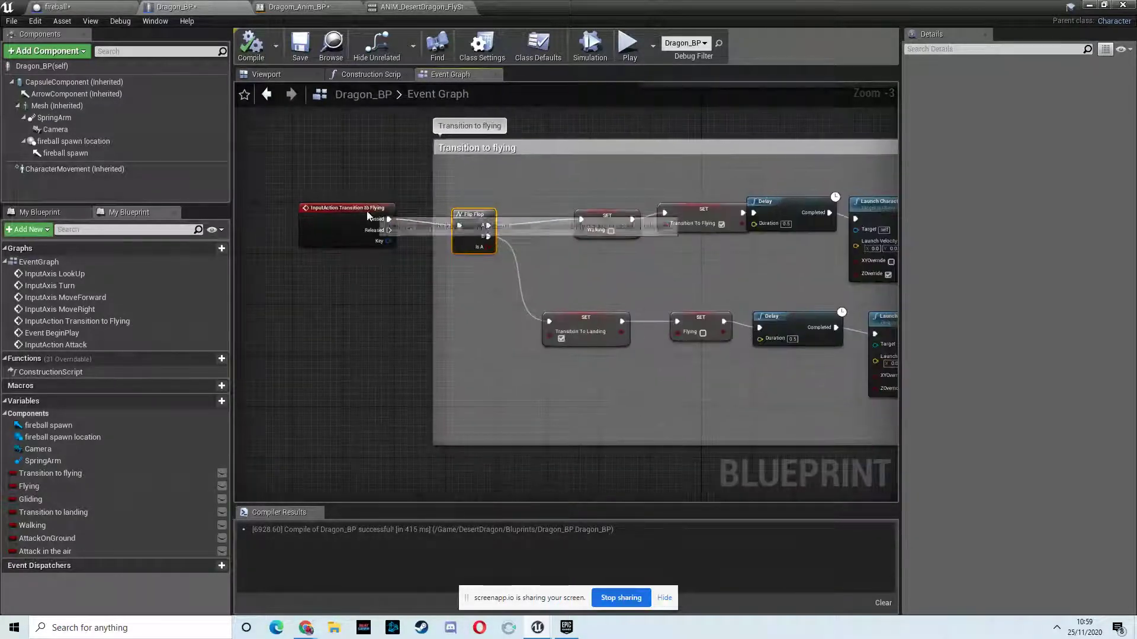
left_click_drag(368, 216, 306, 216)
mouse_move(479, 219)
left_mouse_down()
mouse_move(432, 219)
mouse_move(355, 190)
mouse_move(228, 188)
left_mouse_up()
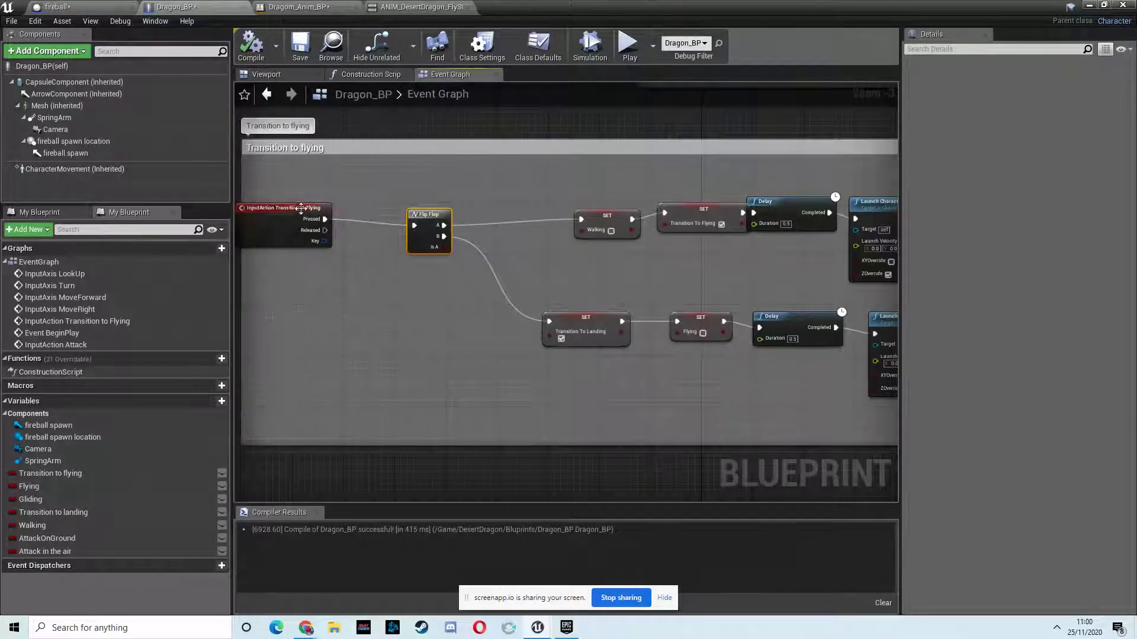
left_click_drag(300, 208, 314, 209)
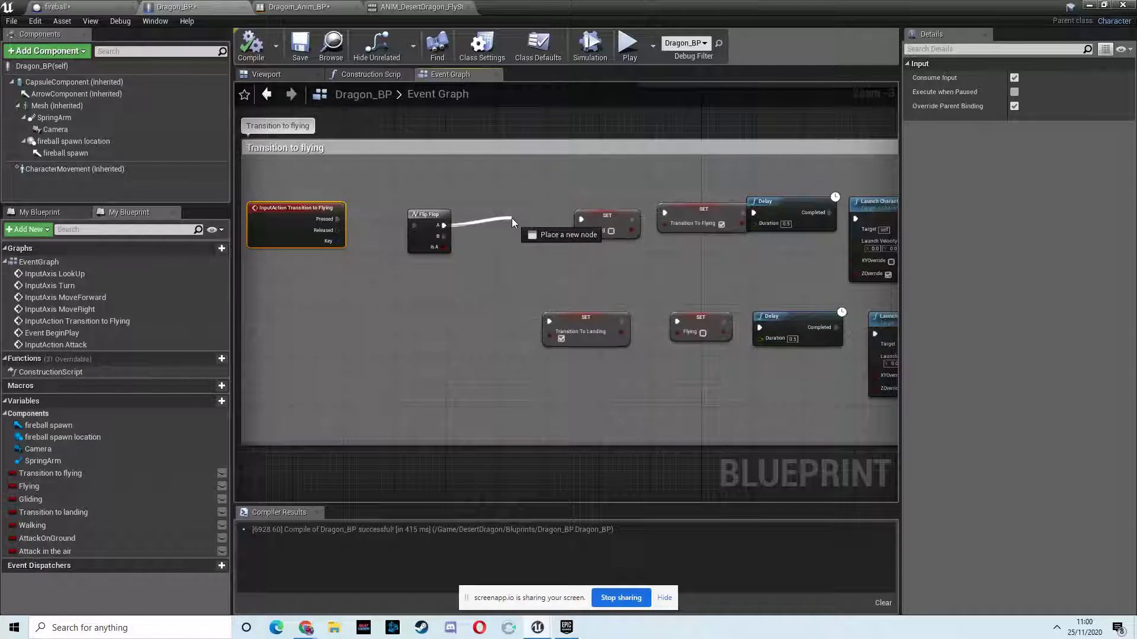
Add a Branch from Flip Flop A ahead of the SET Walking node
left_click_drag(512, 222, 448, 223)
left_click(525, 189)
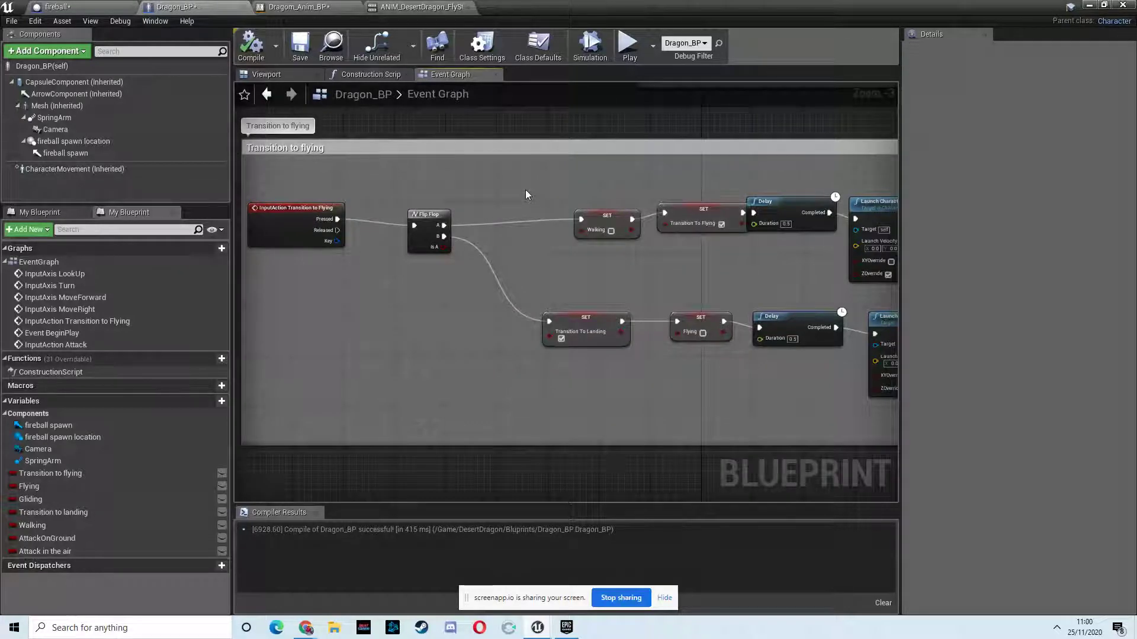
left_click_drag(623, 223, 604, 214)
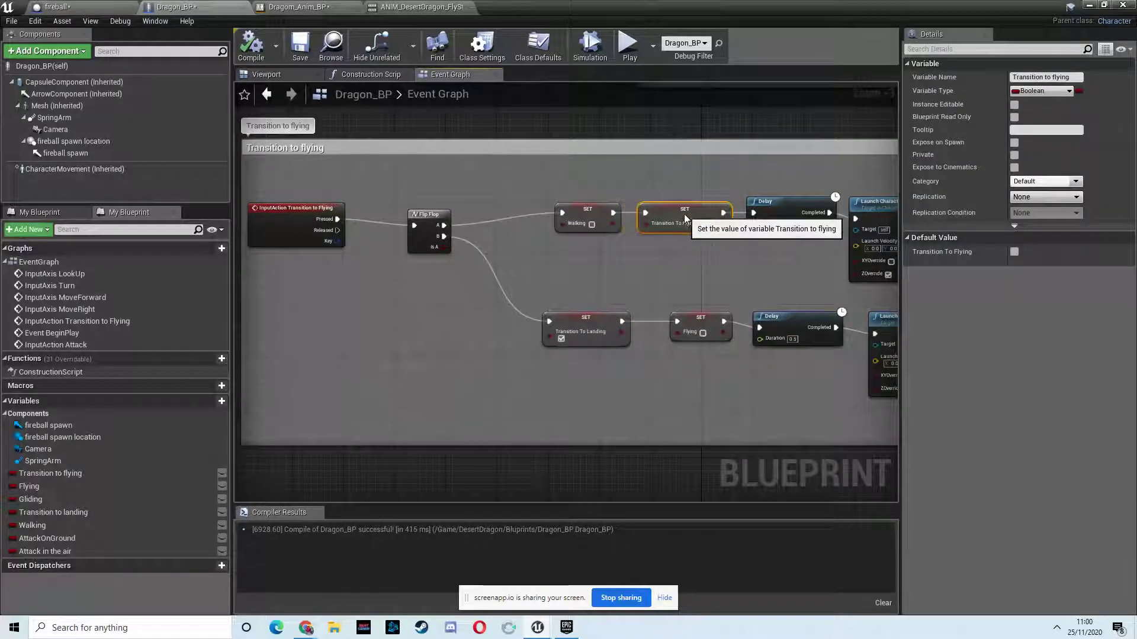
left_click_drag(439, 222, 434, 225)
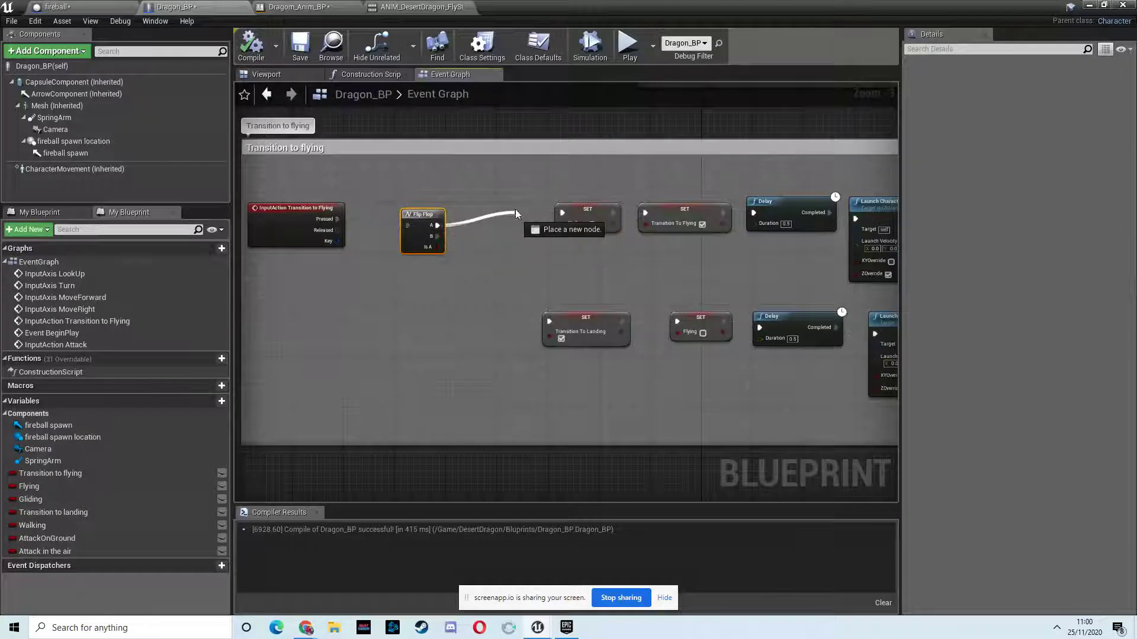
left_click_drag(516, 213, 515, 214)
key("Escape")
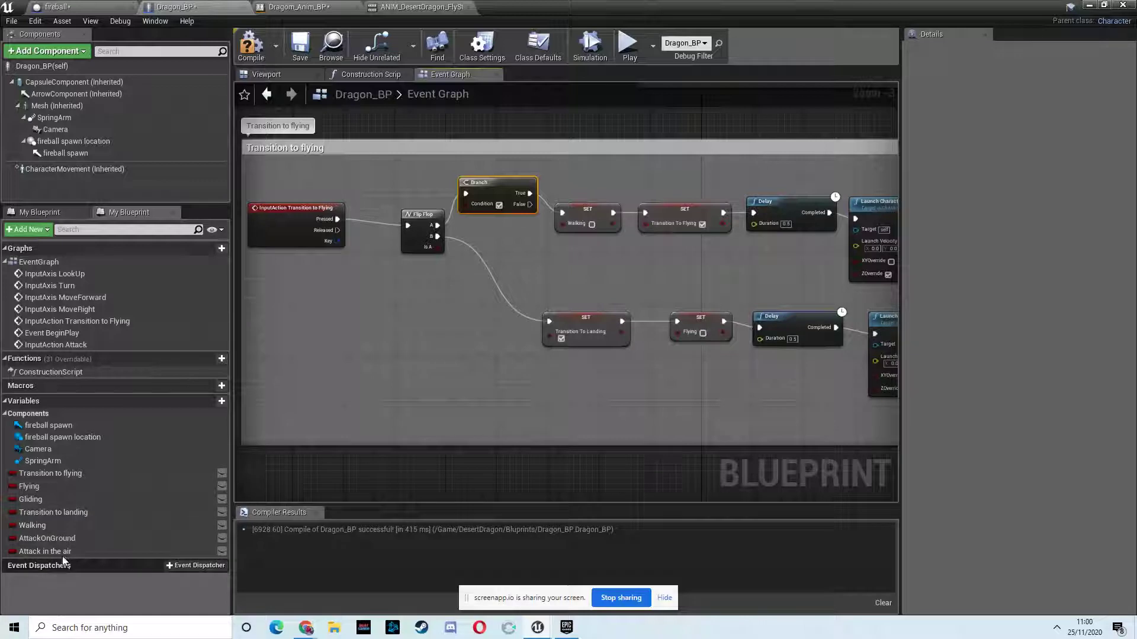
Wire a Transition to flying getter into the Branch condition, then return to the level
mouse_move(85, 474)
left_mouse_down()
mouse_move(459, 239)
mouse_move(460, 206)
left_mouse_up()
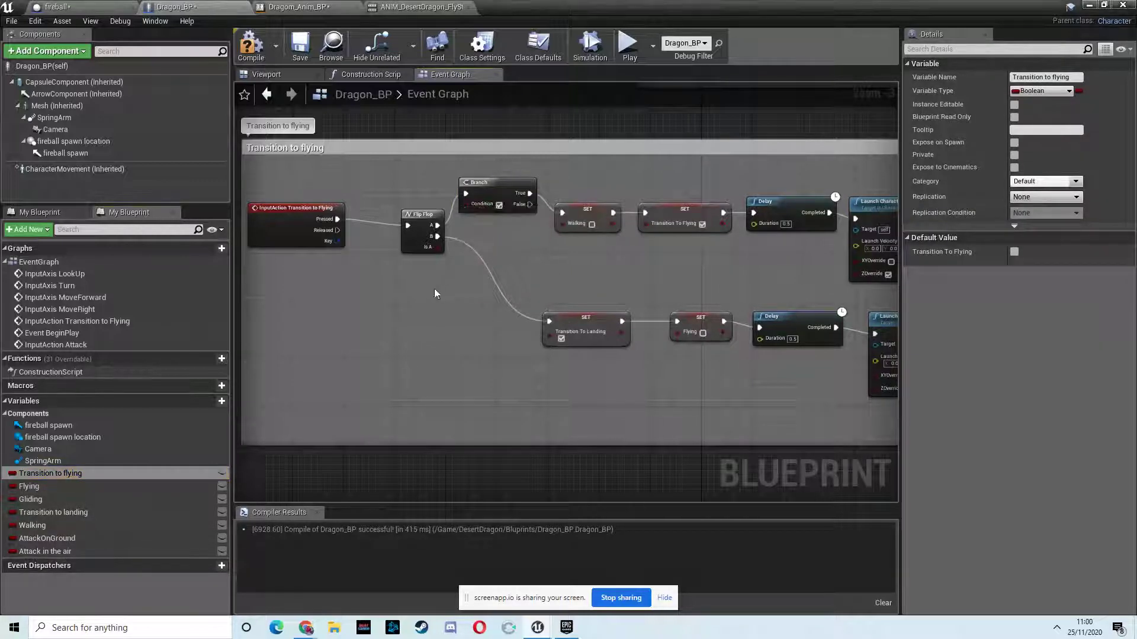
mouse_move(76, 473)
left_mouse_down()
mouse_move(501, 198)
mouse_move(465, 207)
mouse_move(566, 220)
left_mouse_up()
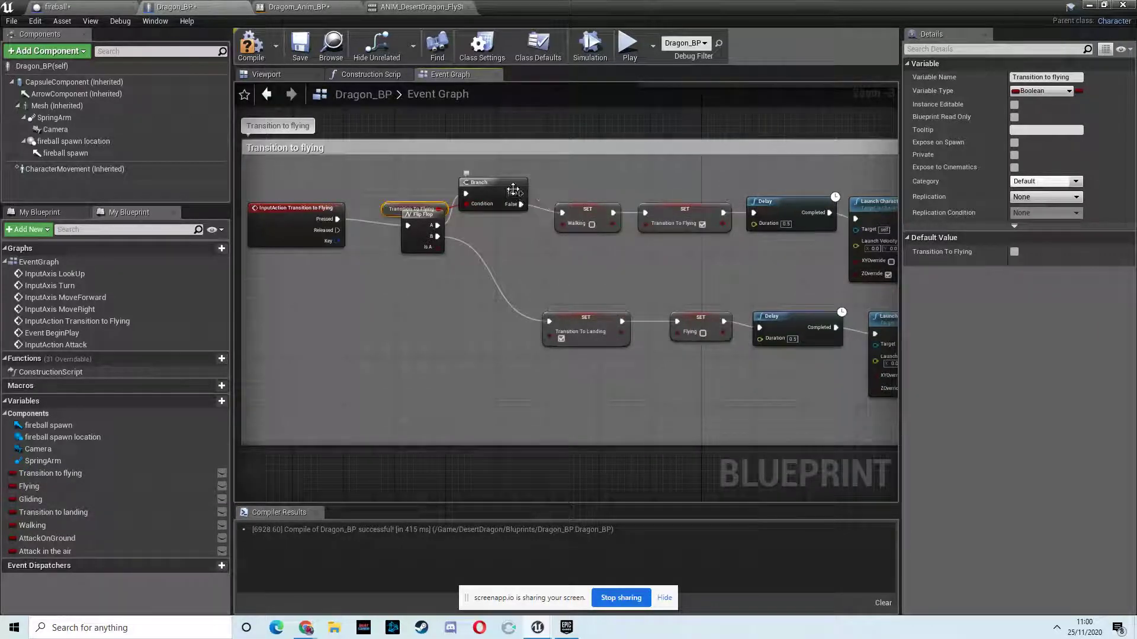
left_click_drag(514, 190, 519, 178)
left_click_drag(387, 207, 389, 184)
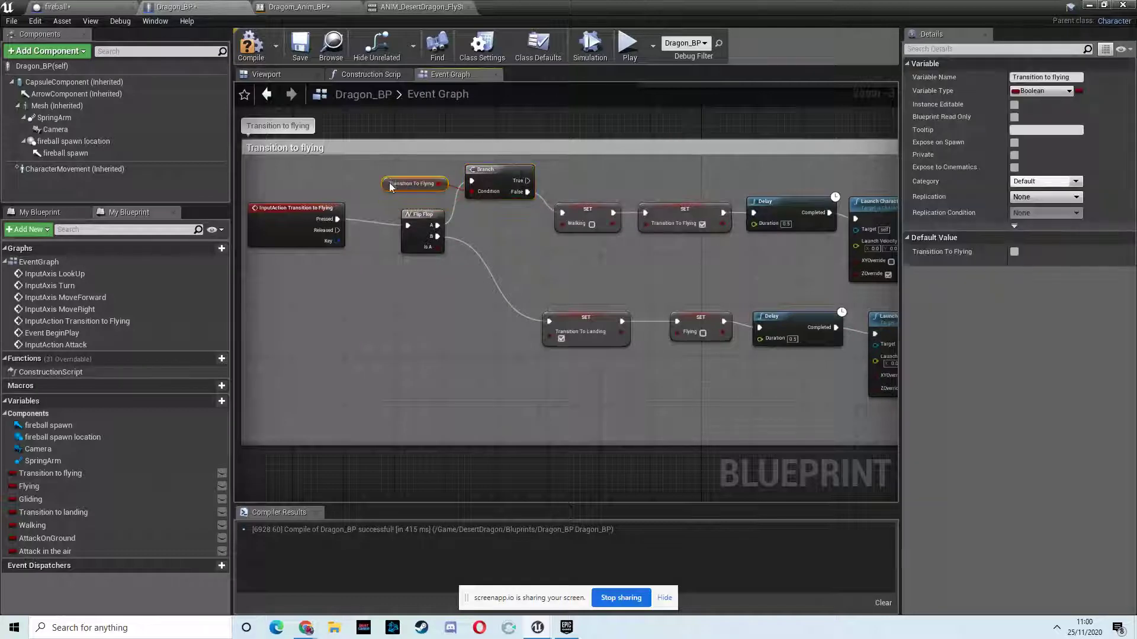
mouse_move(525, 273)
right_mouse_down()
mouse_move(584, 246)
mouse_move(388, 244)
mouse_move(688, 250)
right_mouse_up()
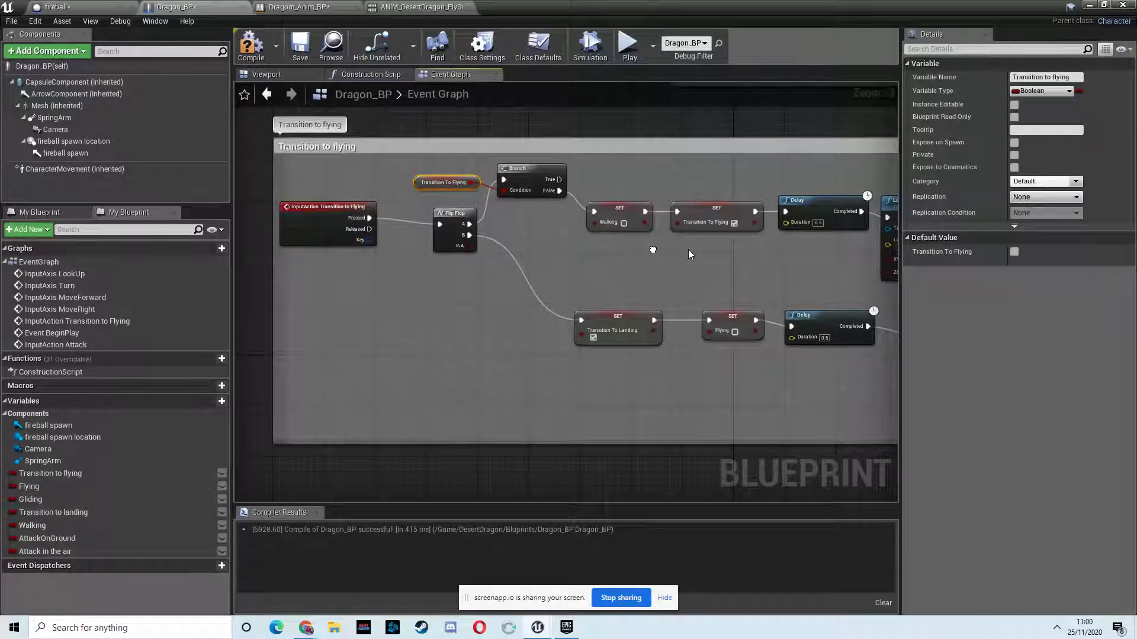
right_click_drag(689, 253, 691, 253)
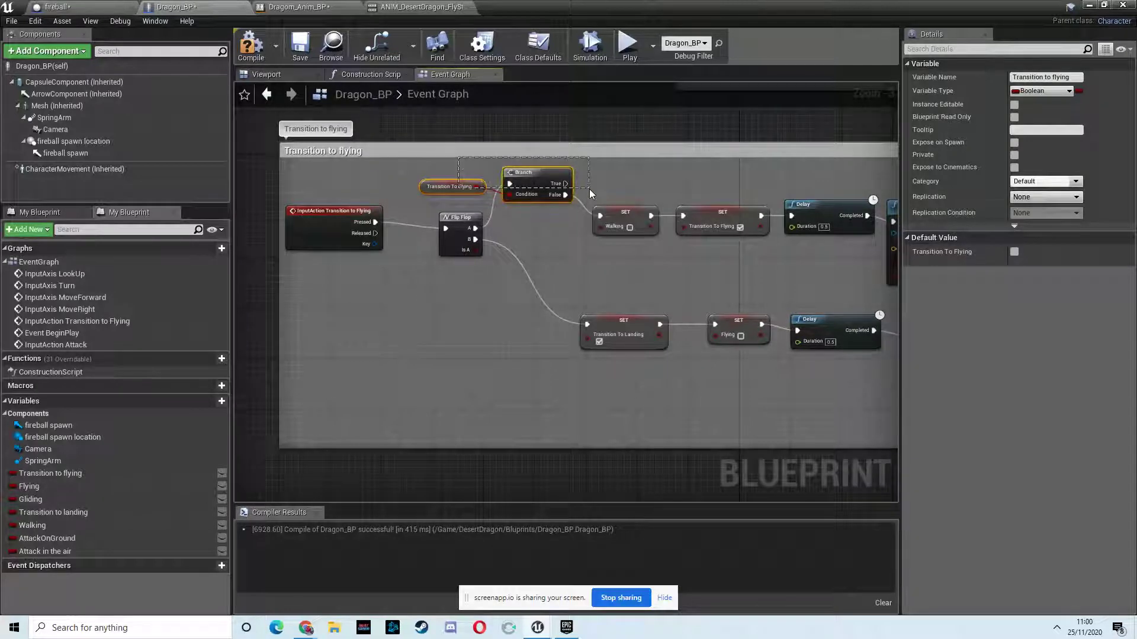
left_click_drag(589, 188, 594, 189)
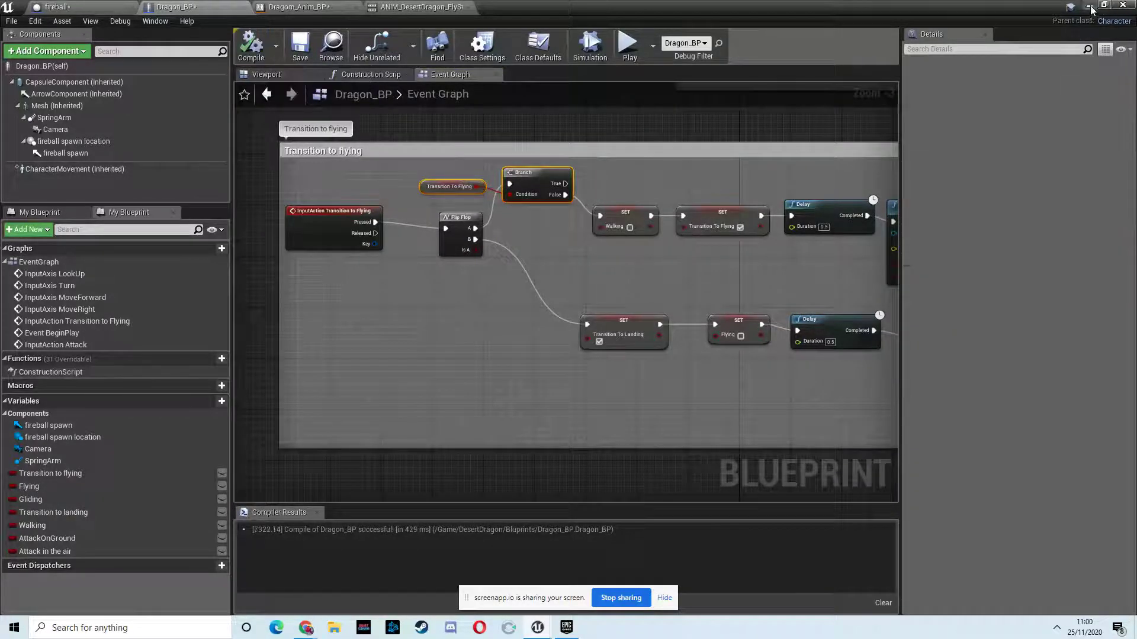
left_click(1088, 7)
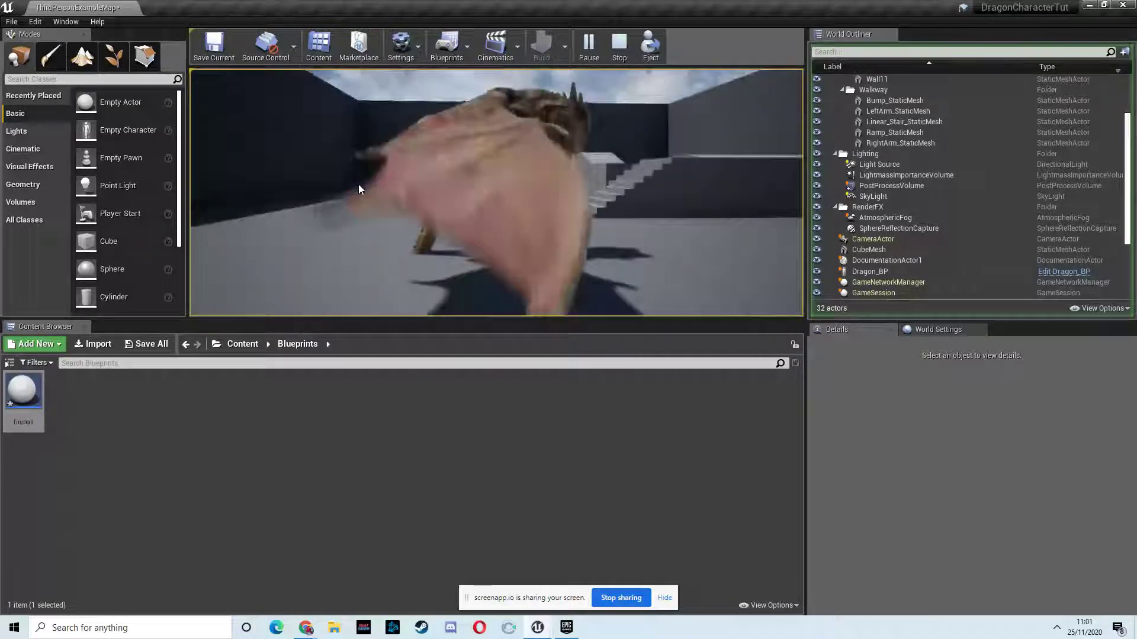
Stop the flight test, select the dragon, and reopen Dragon_BP for editing
key("Escape")
left_click(623, 190)
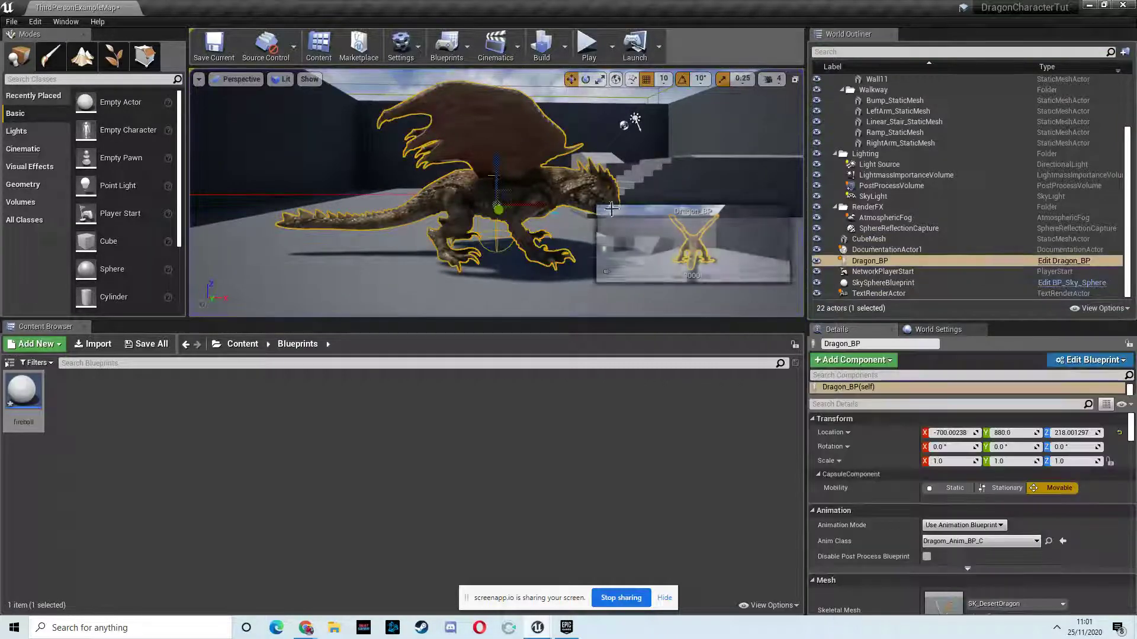
left_click(1070, 260)
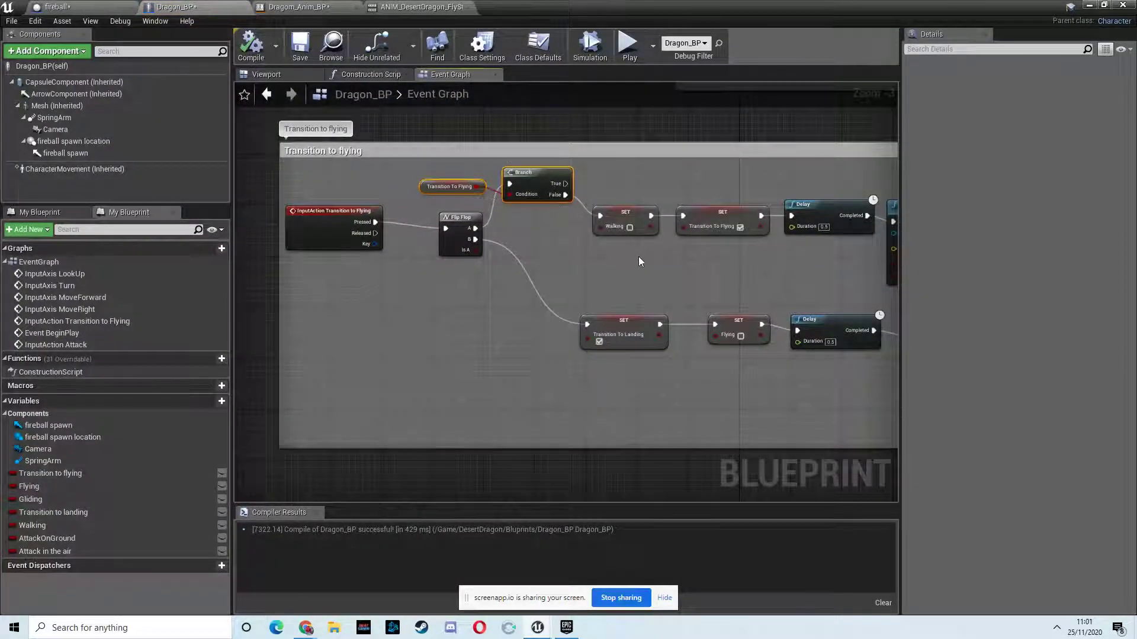
Delete the Branch and its getter, reconnecting Flip Flop A directly to SET Walking
key("Delete")
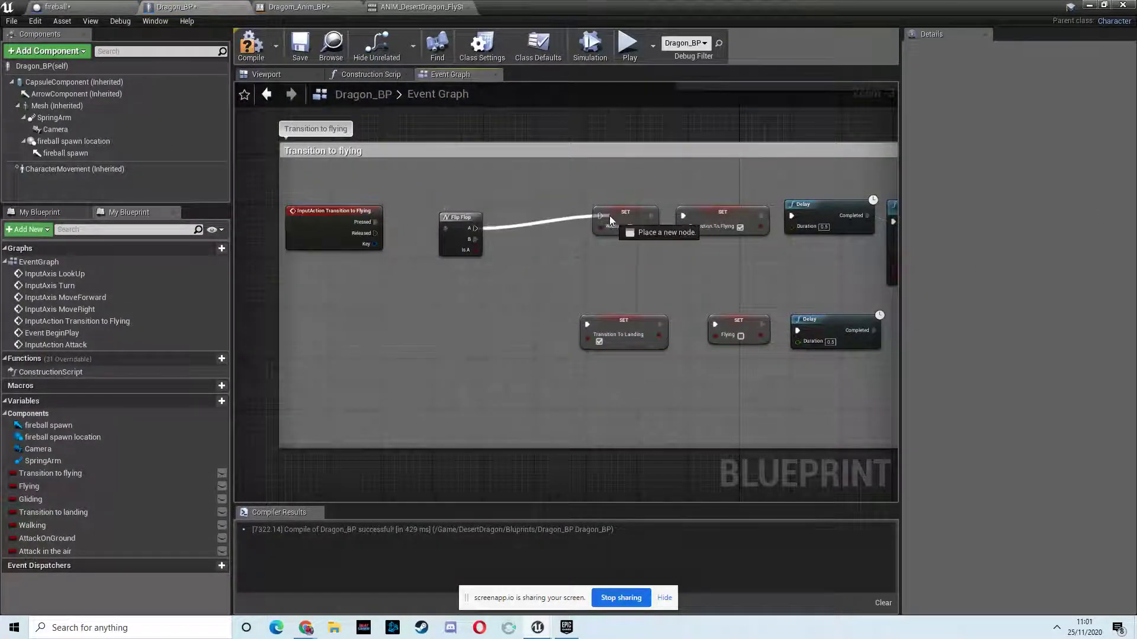
left_click_drag(609, 216, 609, 216)
left_click_drag(475, 239, 586, 326)
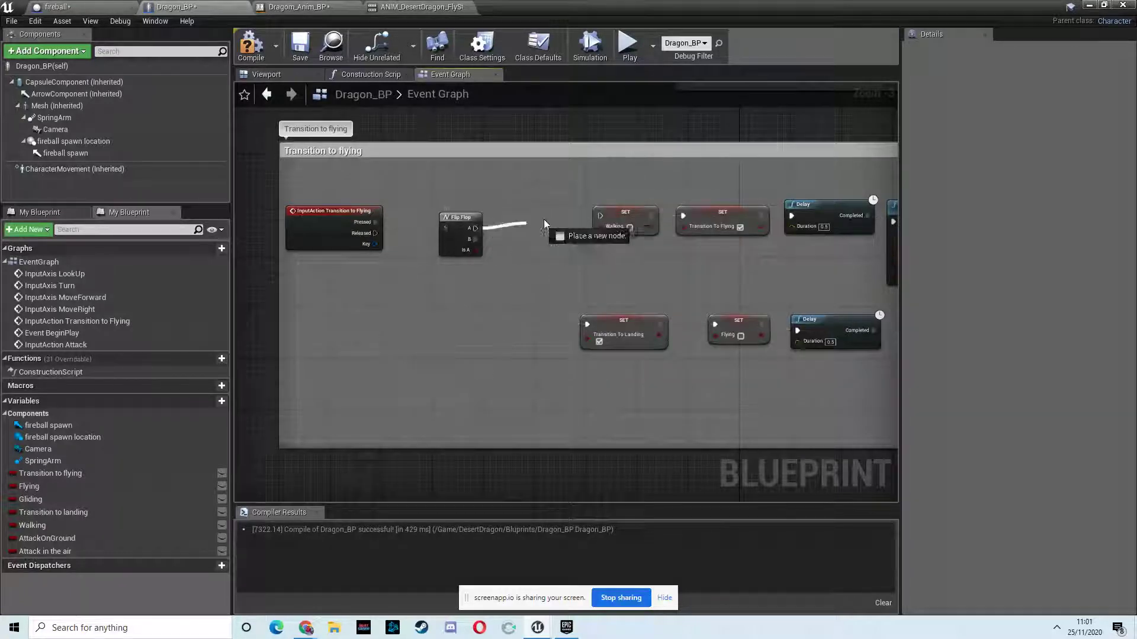
left_click_drag(607, 215, 608, 215)
Add Boolean variable Cantransition, place it in the graph, compile, and default it to true
left_click(222, 401)
type("Cantransition")
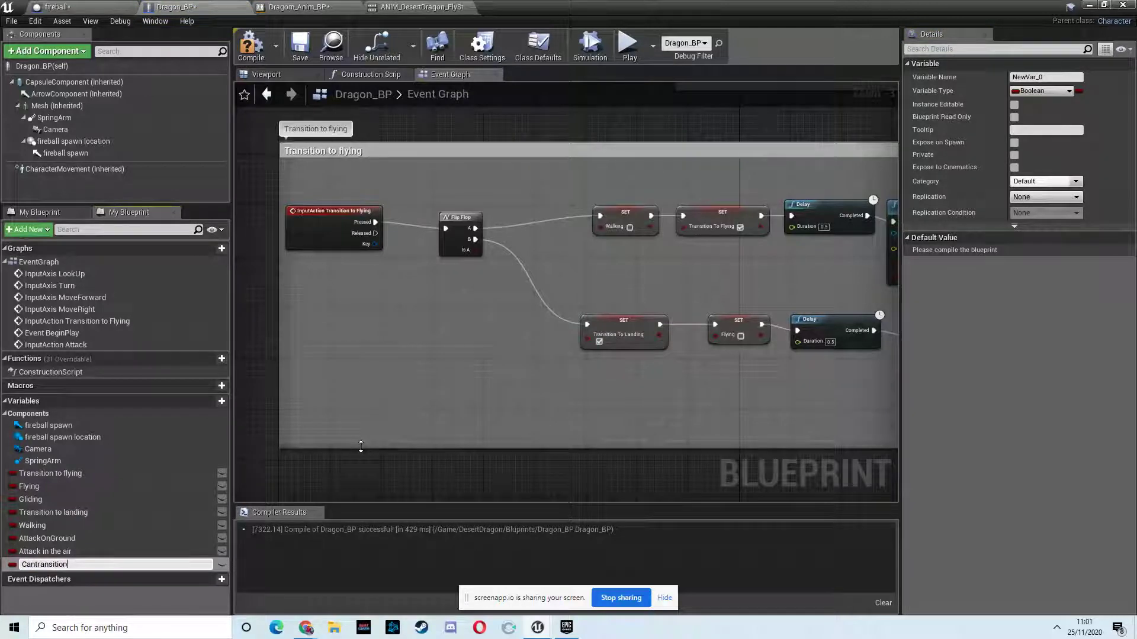
key("Return")
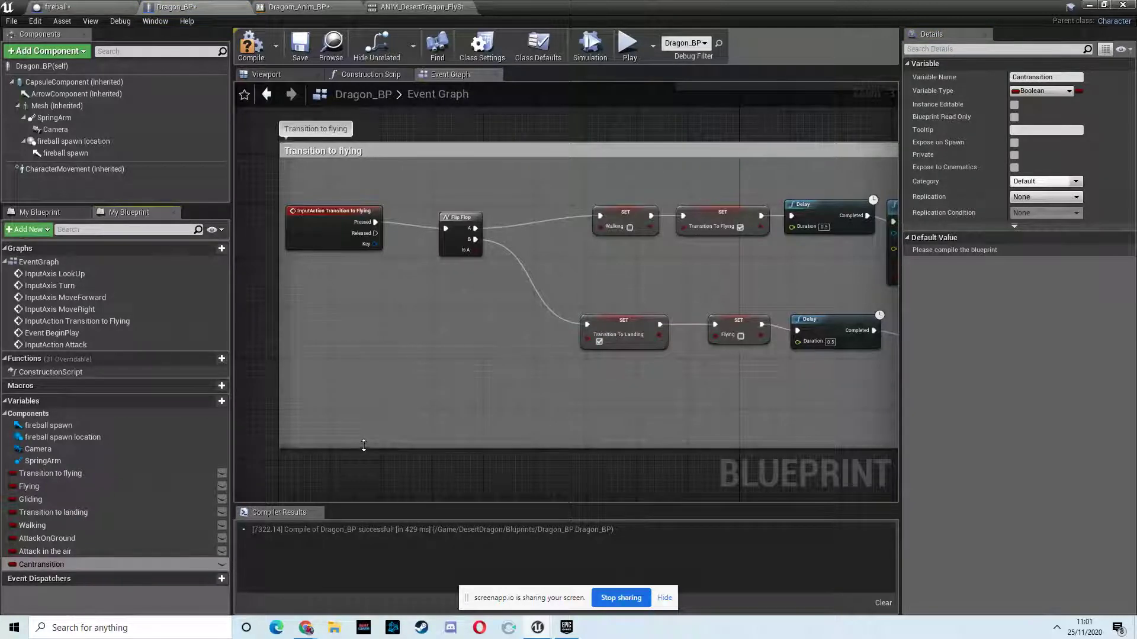
left_click_drag(64, 568, 360, 220)
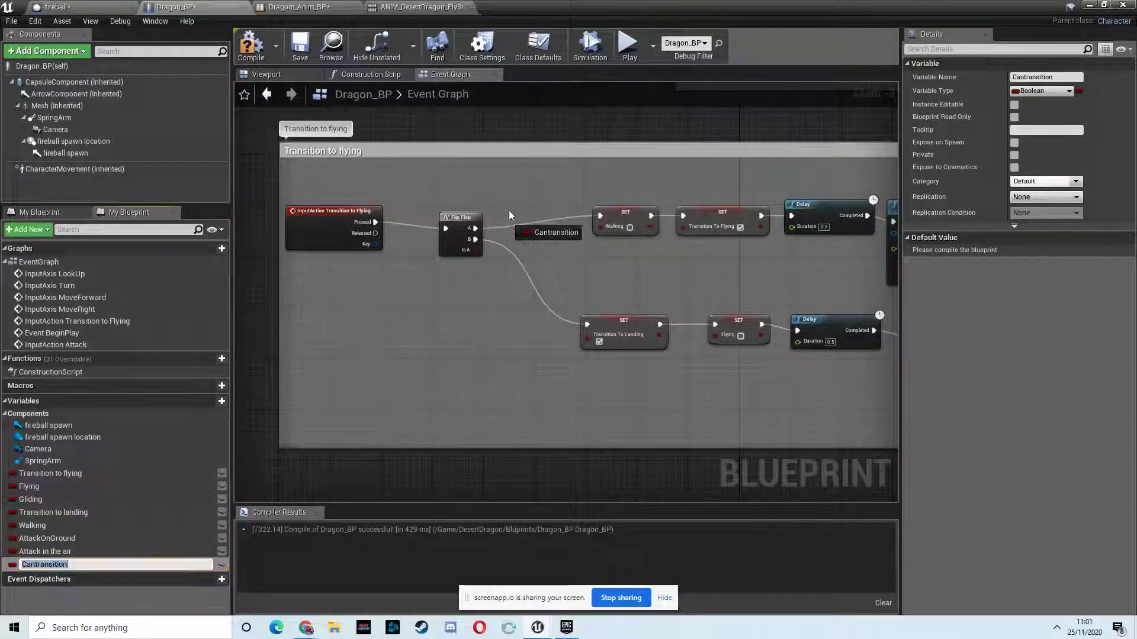
left_click_drag(360, 219, 518, 198)
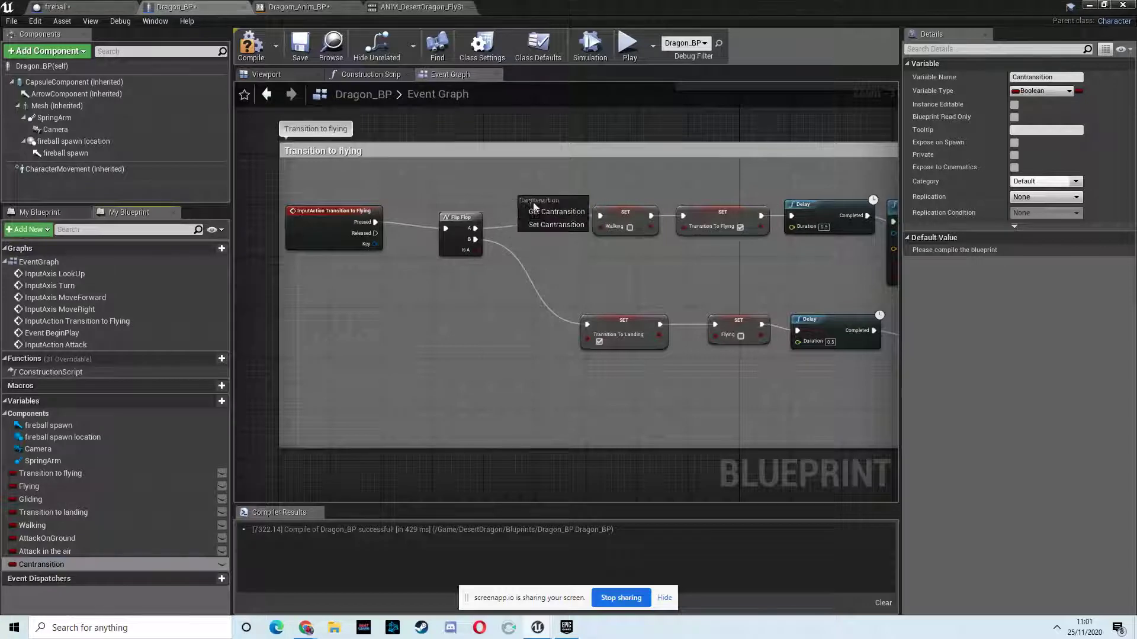
left_click(251, 46)
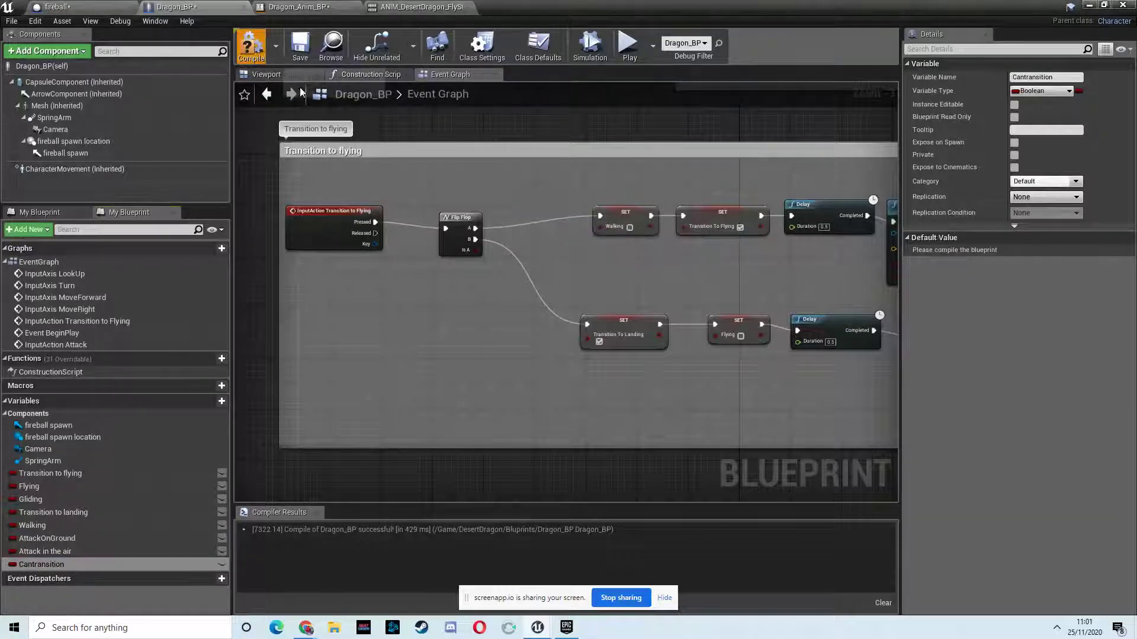
left_click(1015, 254)
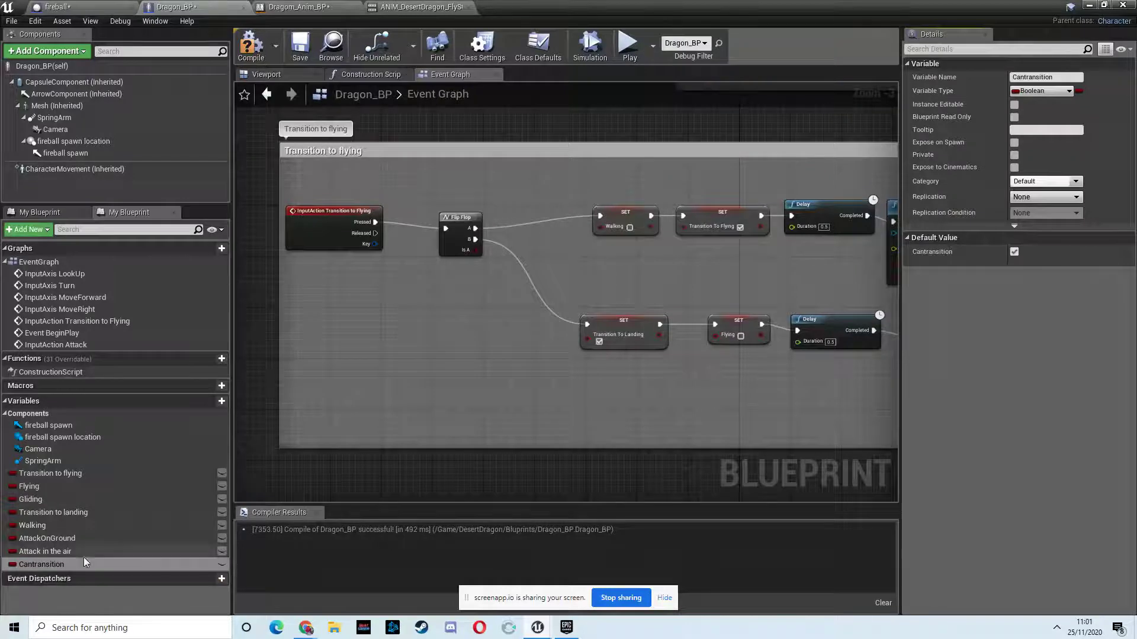
Add a Cantransition getter and an unchecked Cantransition setter wired before SET Walking
mouse_move(54, 562)
left_mouse_down()
mouse_move(516, 224)
mouse_move(528, 189)
left_mouse_up()
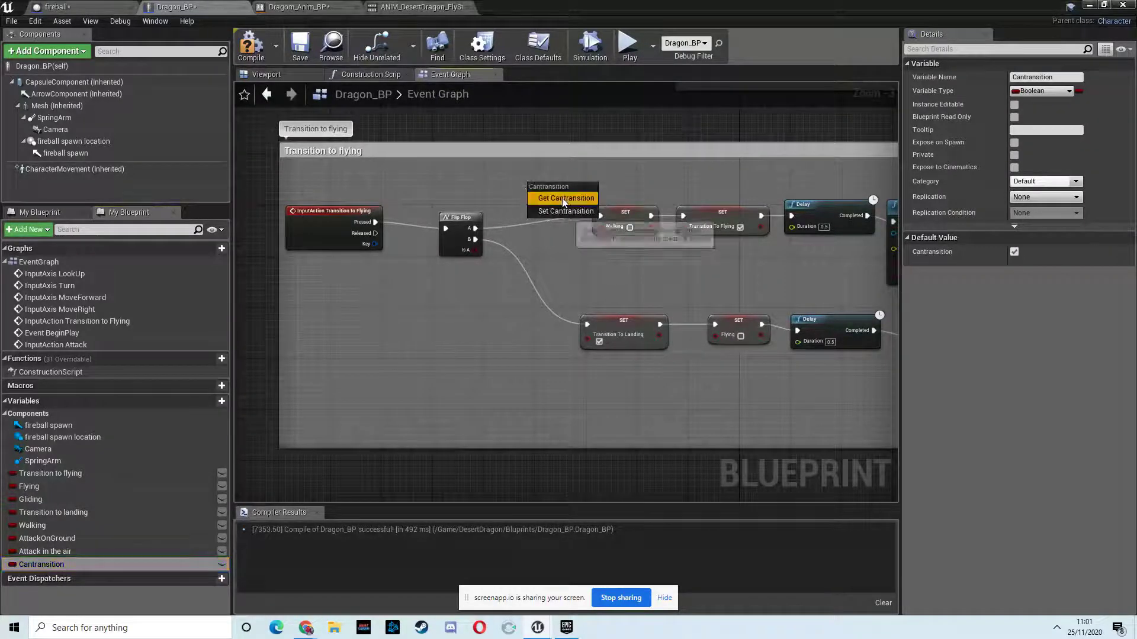
left_click(557, 197)
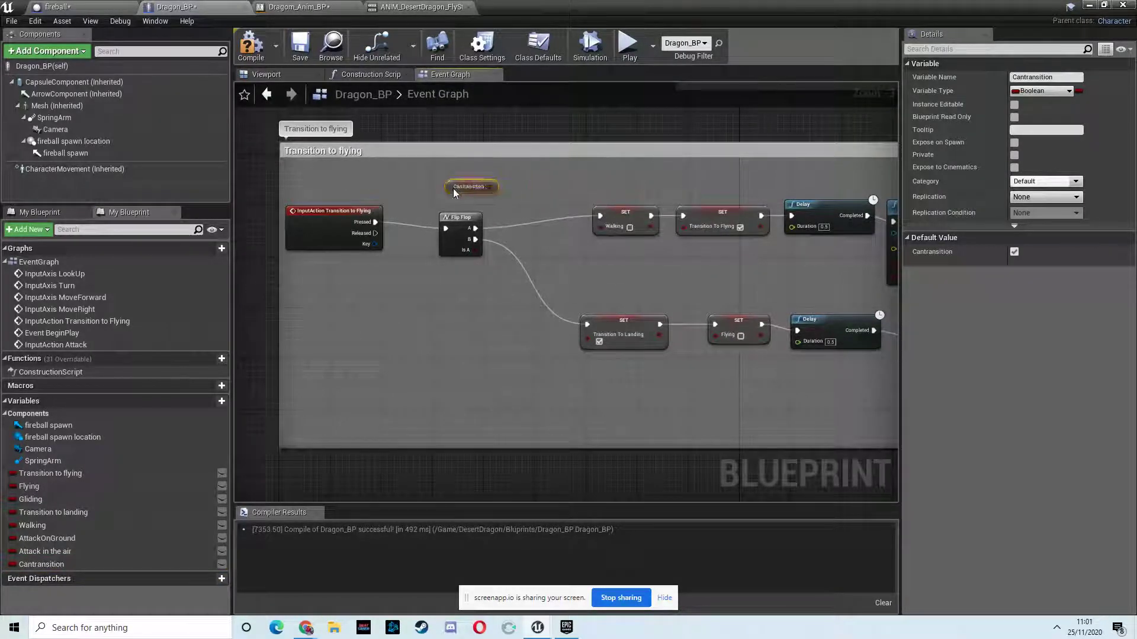
left_click_drag(453, 188, 444, 182)
left_click_drag(40, 565, 462, 217)
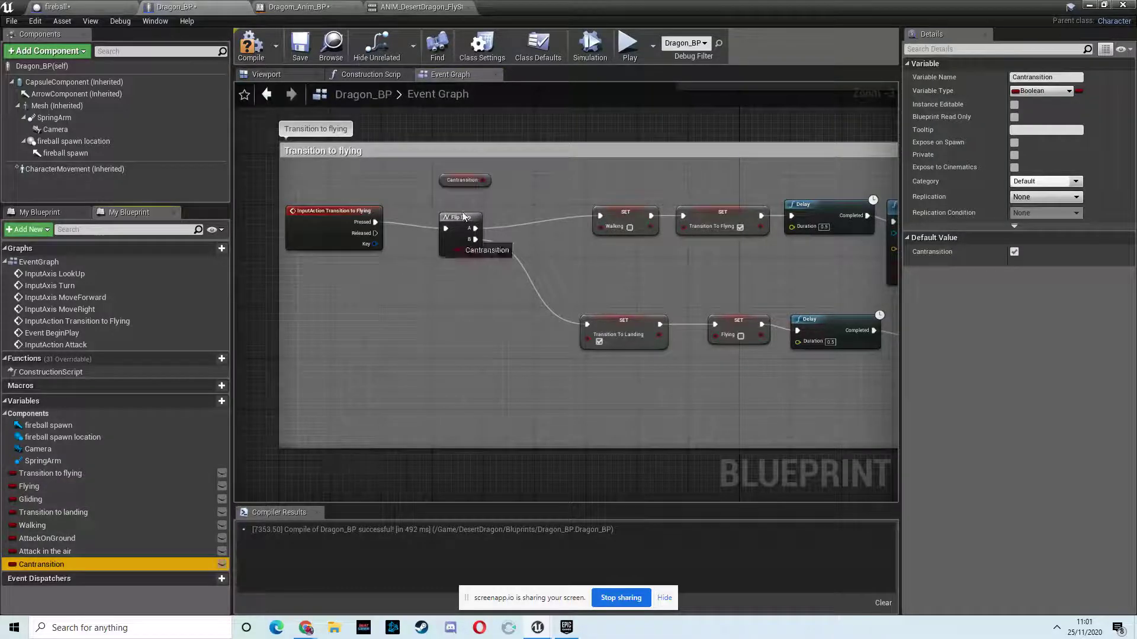
mouse_move(537, 203)
left_mouse_down("alt")
mouse_move(542, 196)
mouse_move(517, 199)
left_mouse_up("alt")
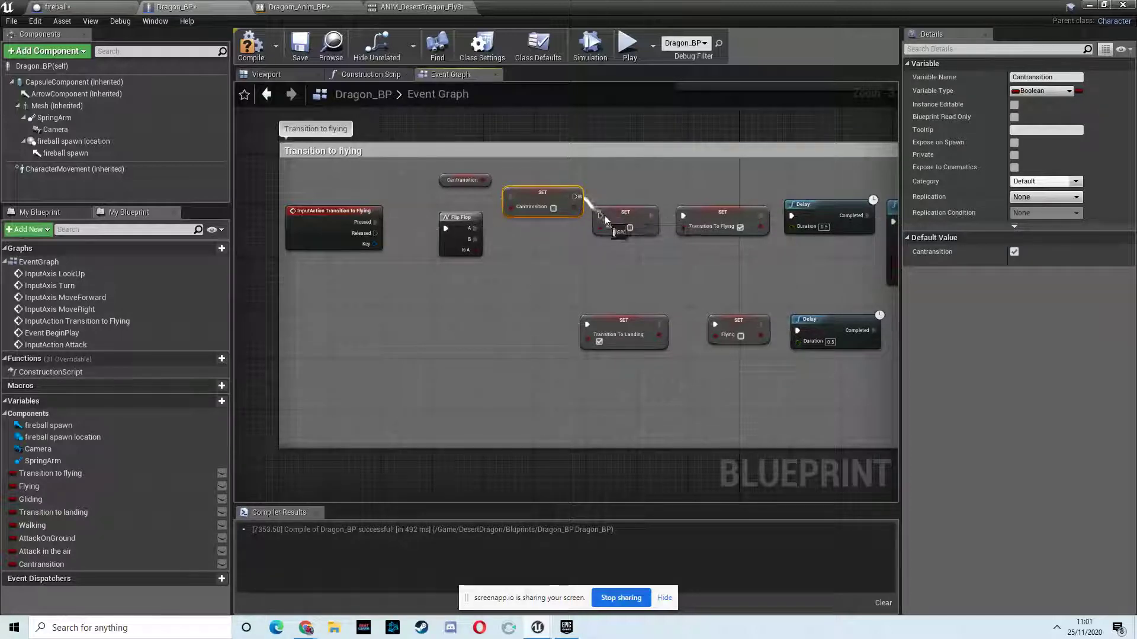
left_click_drag(604, 215, 606, 215)
mouse_move(607, 267)
right_mouse_down()
mouse_move(532, 275)
mouse_move(615, 272)
right_mouse_up()
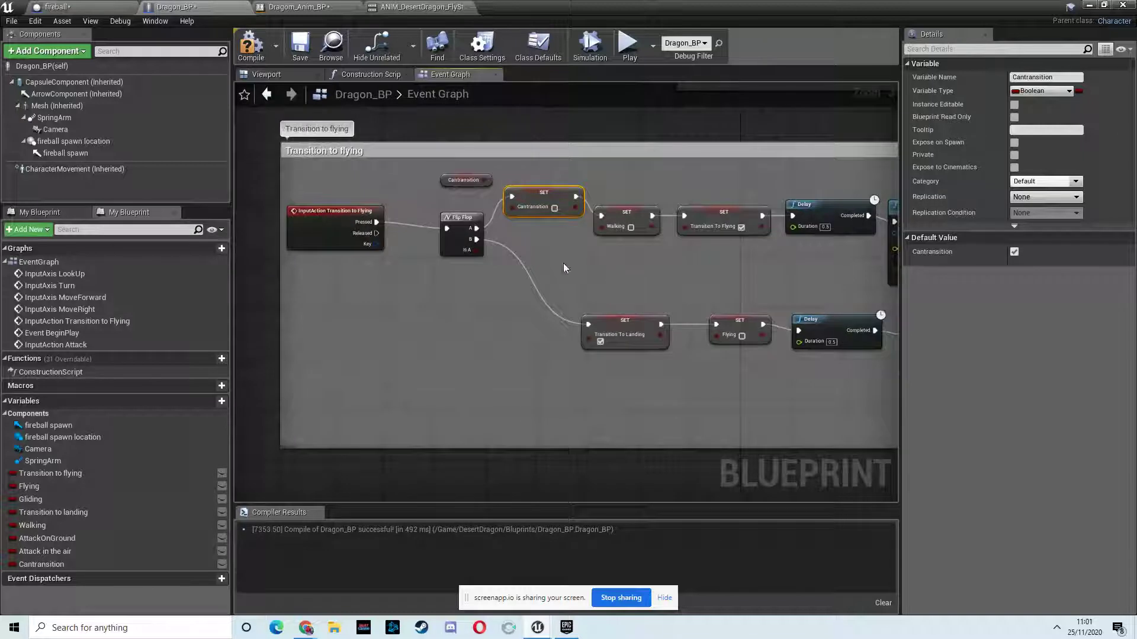
Add a Branch after Flip Flop A with Cantransition as its condition
mouse_move(336, 187)
left_mouse_down()
mouse_move(432, 270)
mouse_move(359, 302)
left_mouse_up()
mouse_move(456, 232)
left_mouse_down()
mouse_move(341, 226)
mouse_move(437, 222)
left_mouse_up()
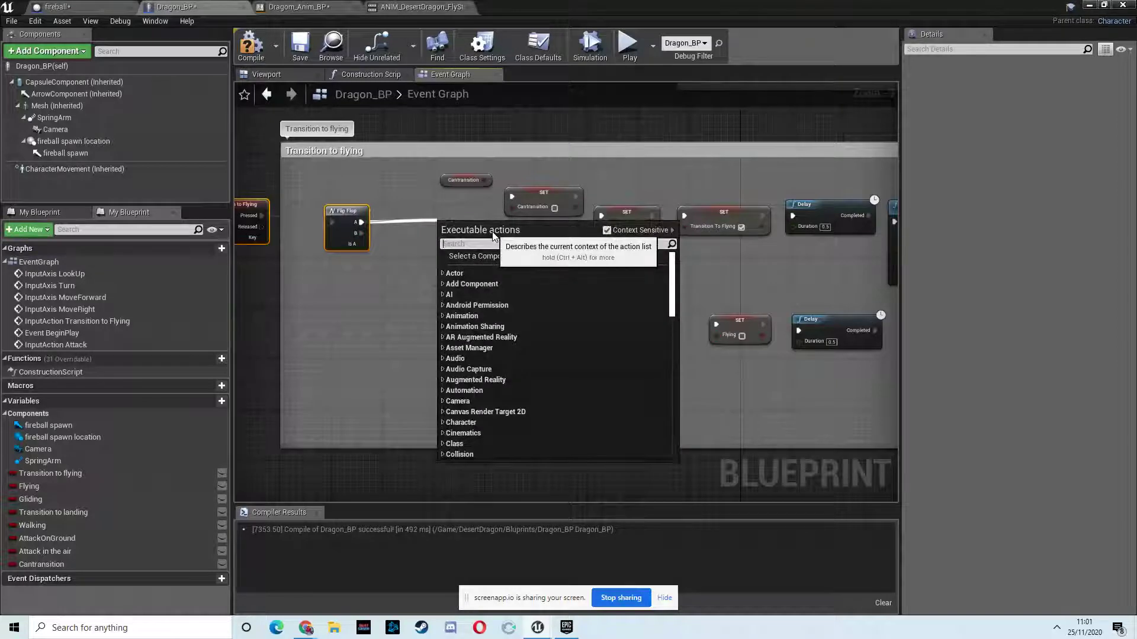
type("bra")
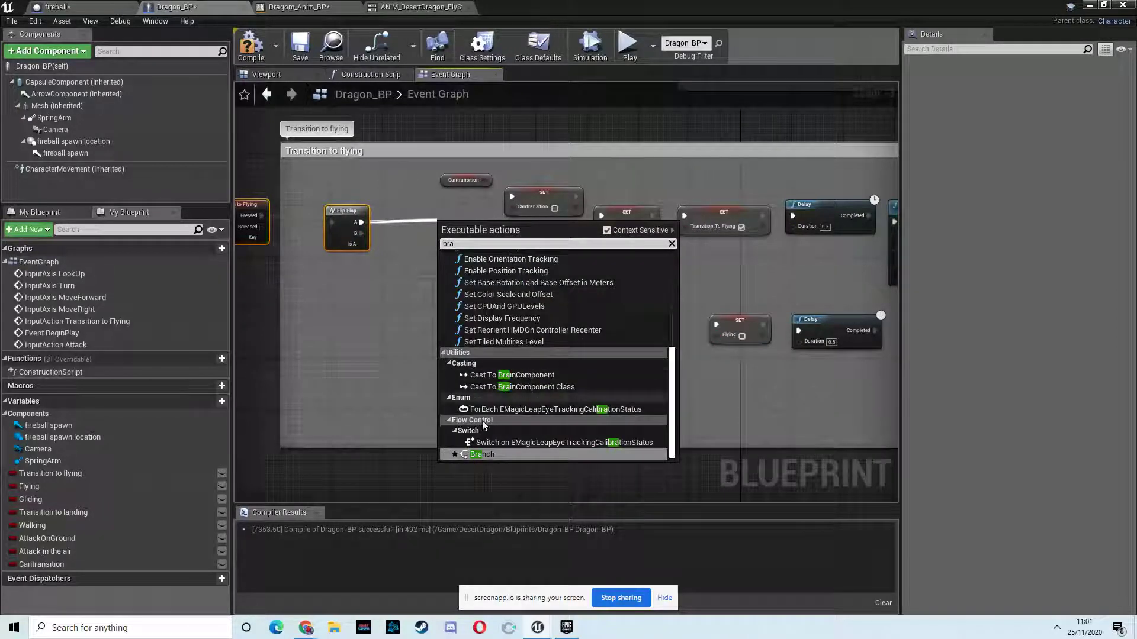
left_click(484, 454)
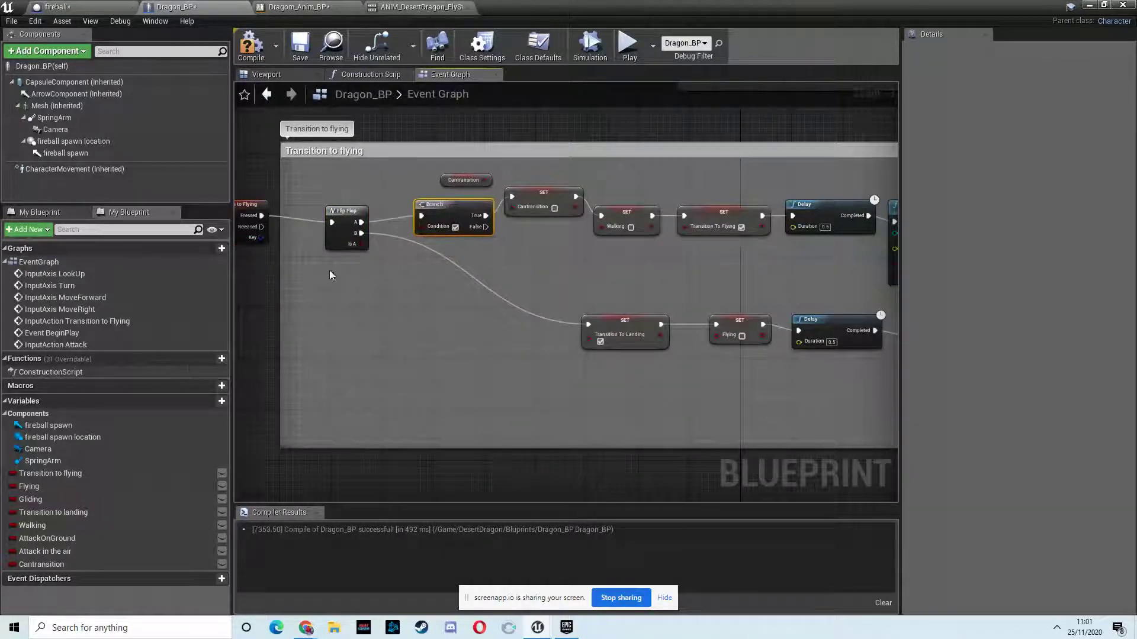
left_click_drag(30, 565, 420, 227)
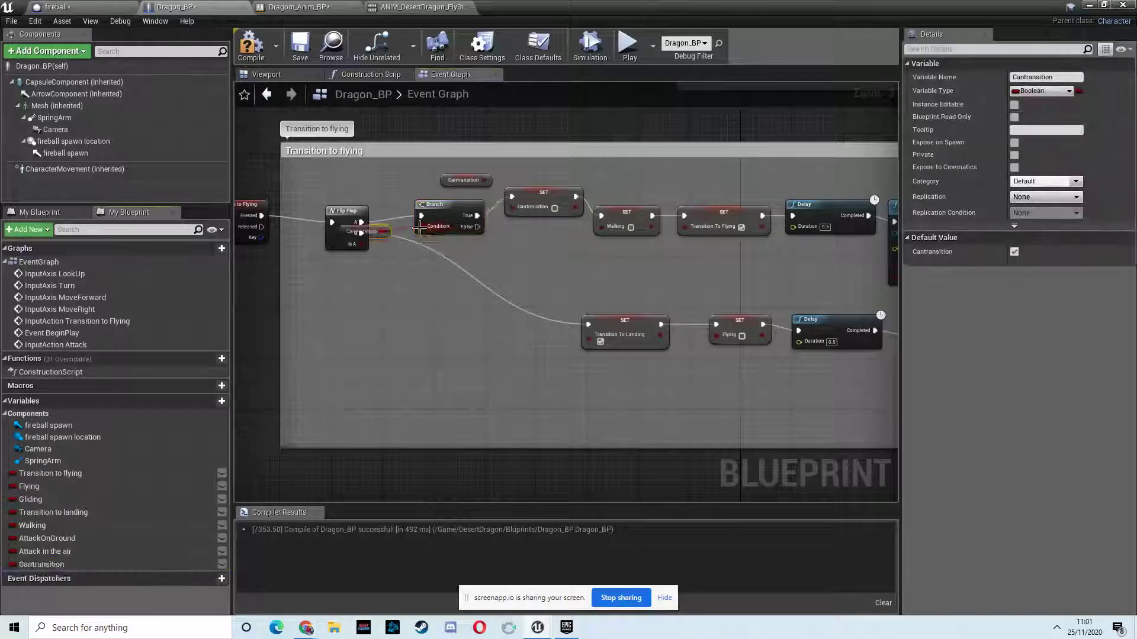
left_click_drag(379, 233, 384, 176)
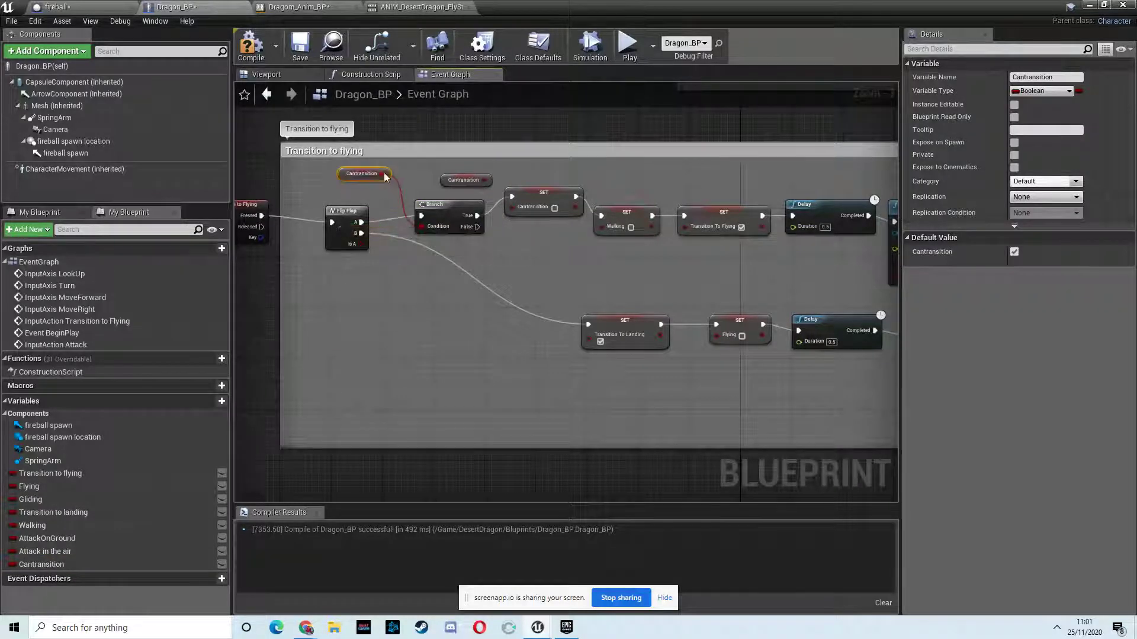
left_click(479, 181)
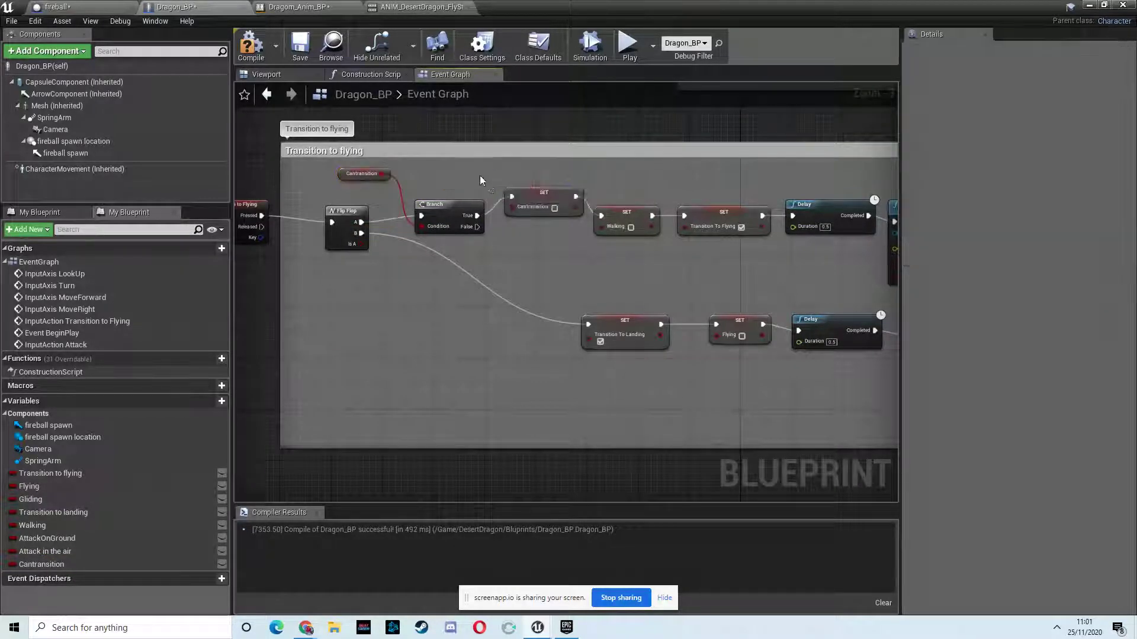
left_click_drag(455, 206, 456, 199)
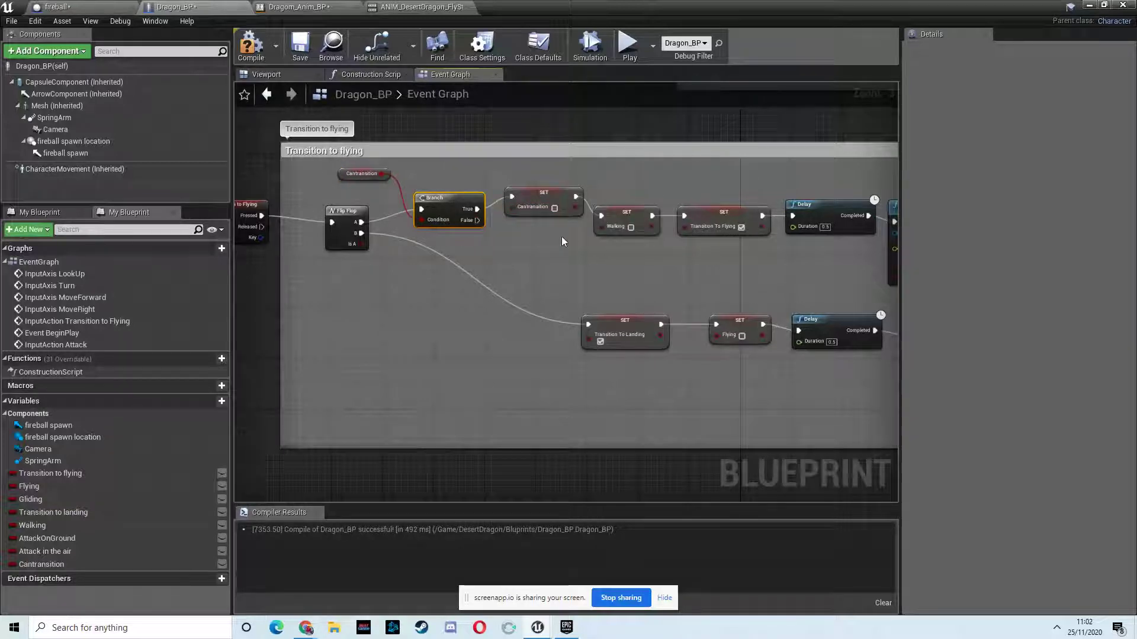
Add a Set Cantransition (true) node after the Flying set, then compile
right_click_drag(570, 236, 610, 241)
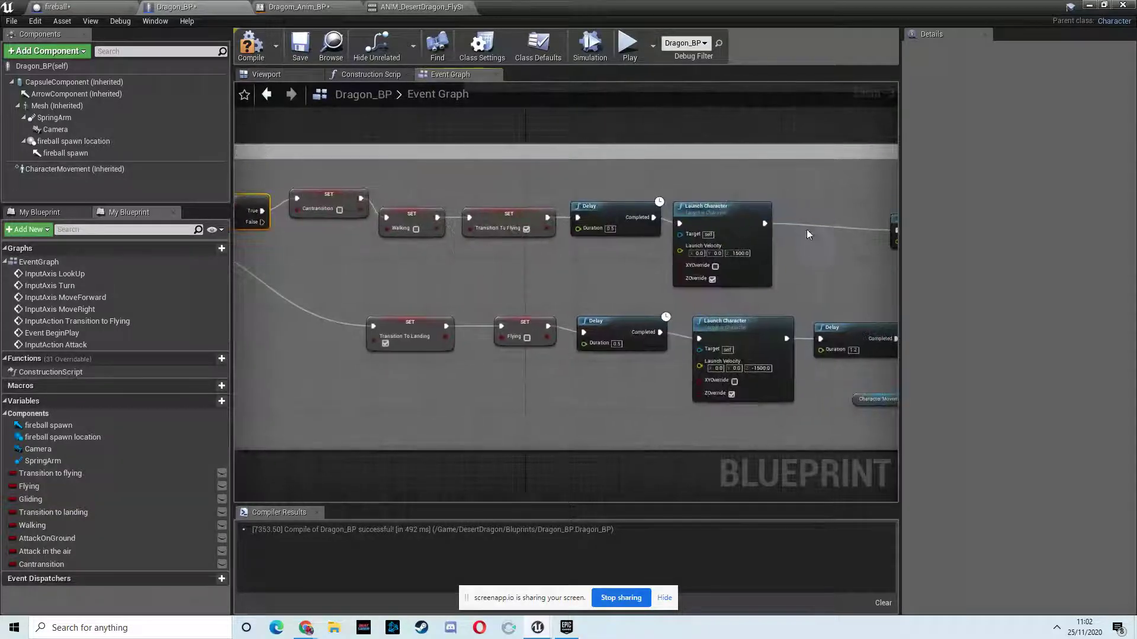
scroll(807, 235, "up", 1)
scroll(808, 235, "down", 1)
mouse_move(807, 235)
right_mouse_down()
mouse_move(420, 217)
mouse_move(362, 200)
right_mouse_up()
left_click_drag(42, 564, 749, 245)
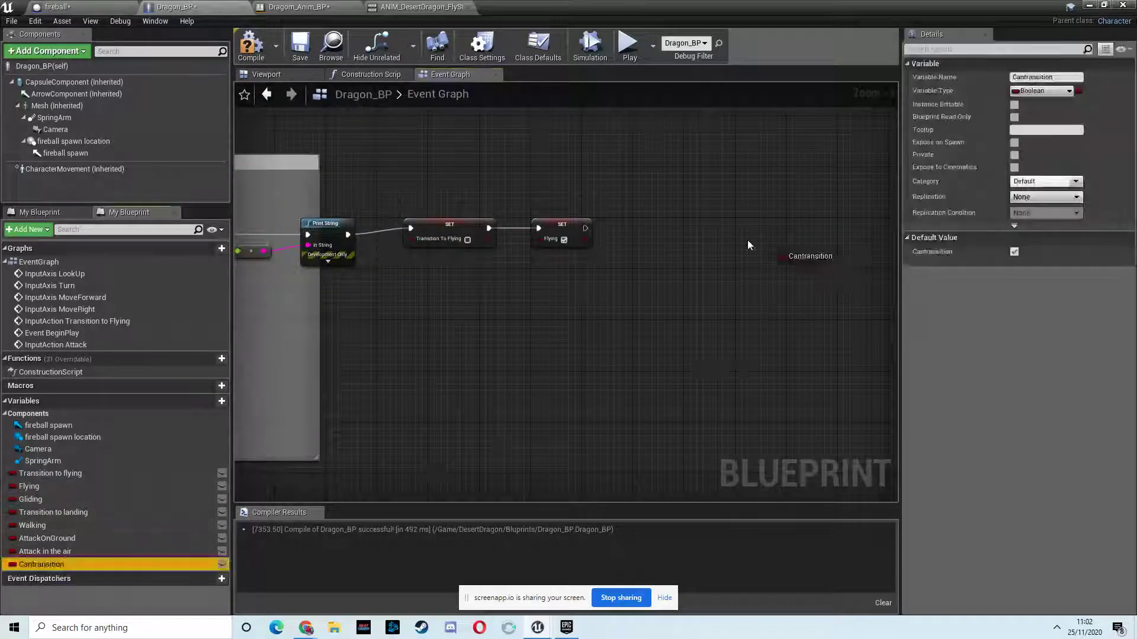
left_click_drag(642, 222, 644, 226)
left_click(686, 245)
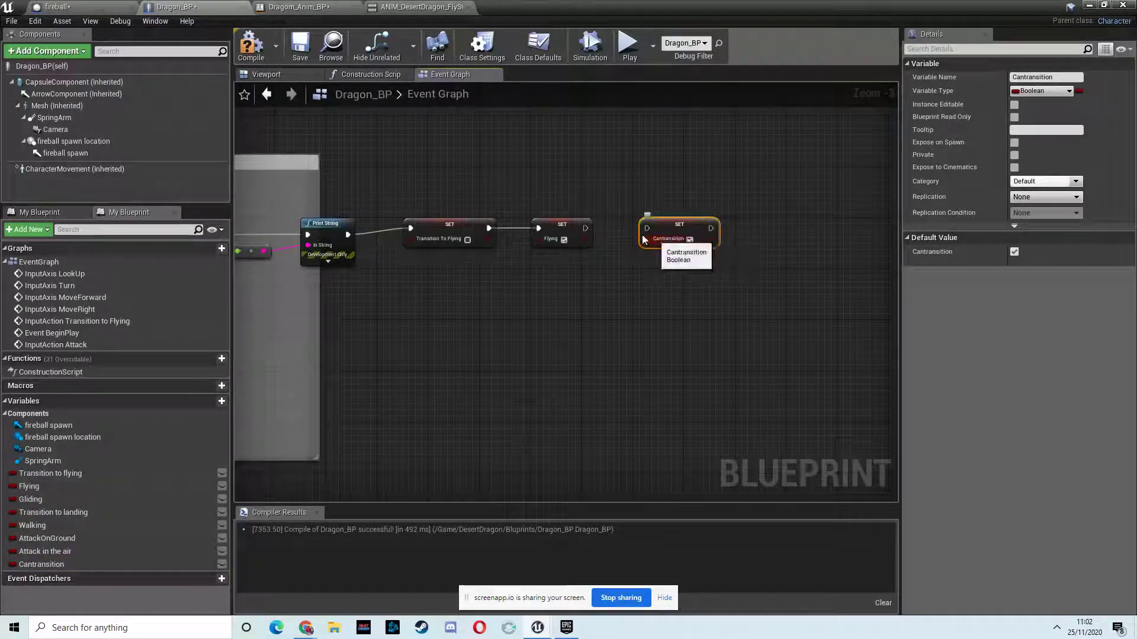
left_click(250, 45)
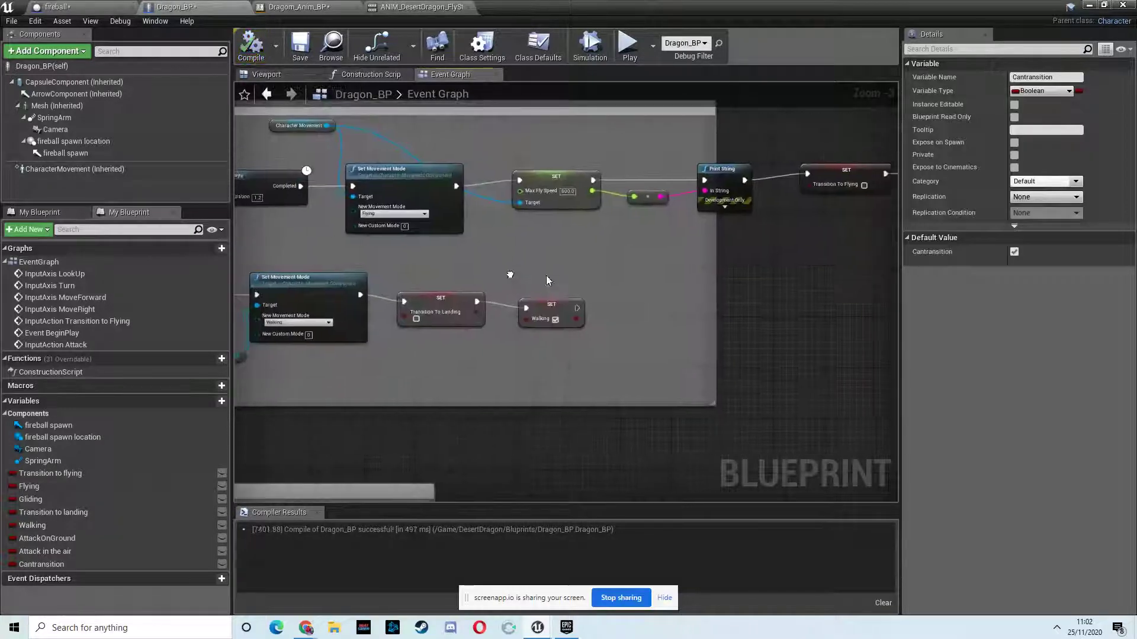
Copy the Cantransition getter, Branch and setter onto Flip Flop B's Transition To Landing path
mouse_move(524, 190)
right_mouse_down()
mouse_move(686, 313)
mouse_move(463, 169)
right_mouse_up()
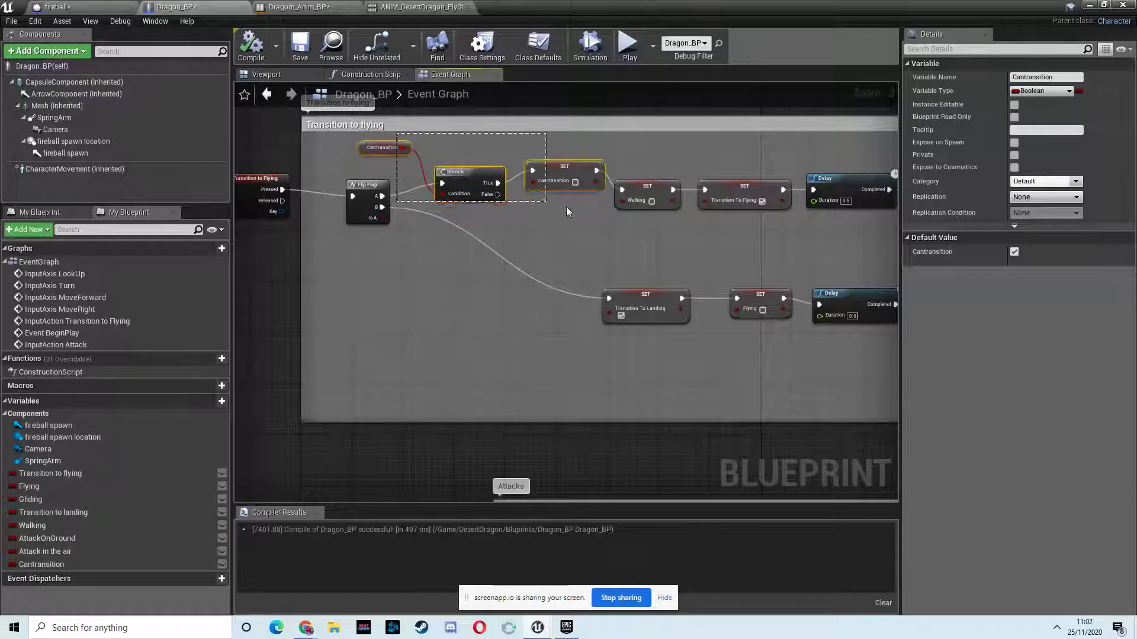
left_click_drag(566, 207, 557, 200)
key("ctrl+c")
key("ctrl+v")
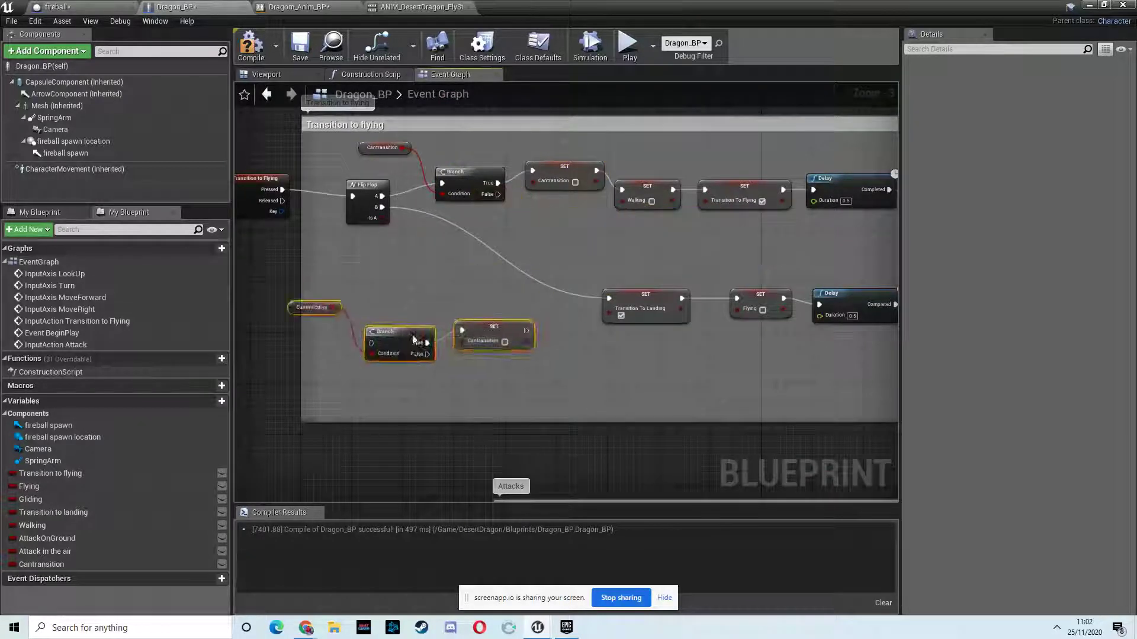
left_click_drag(413, 340, 470, 309)
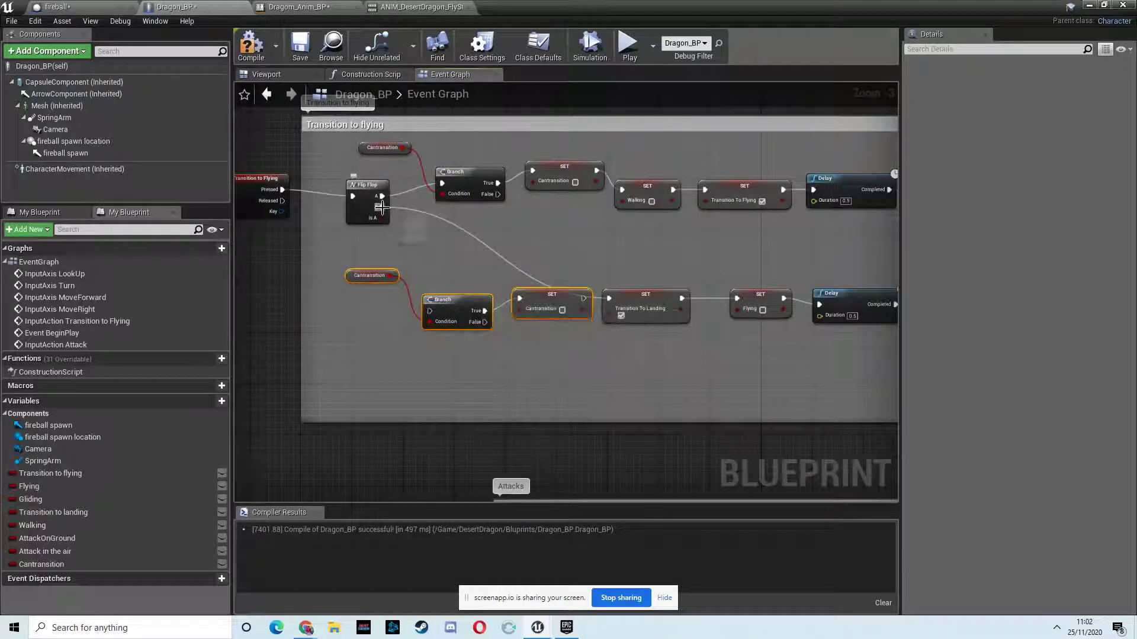
left_click_drag(382, 208, 432, 311)
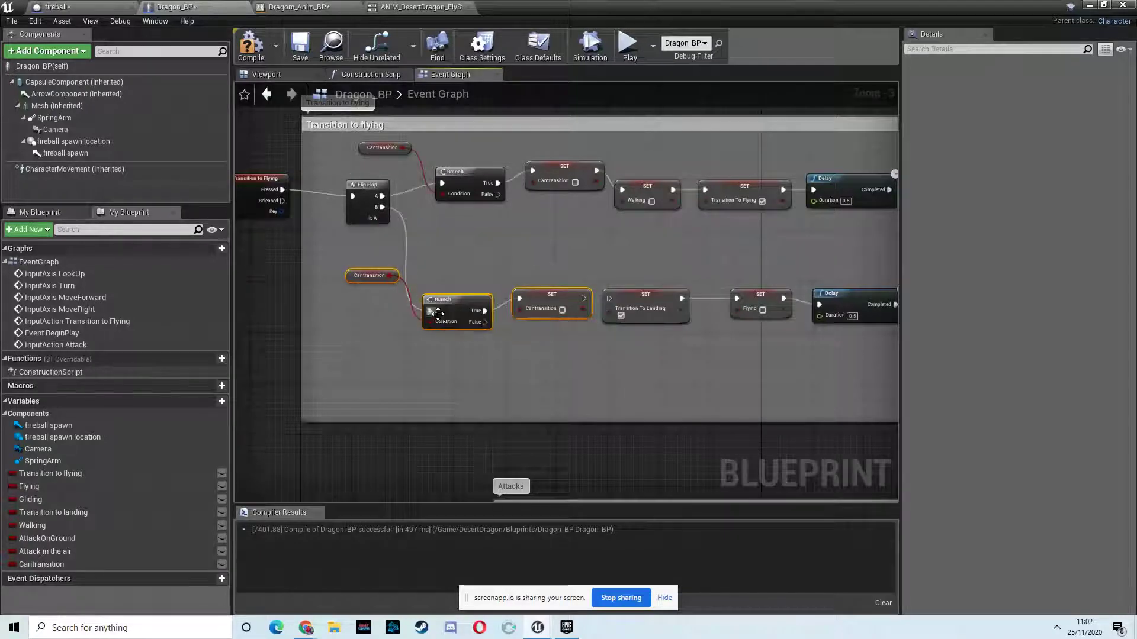
left_click_drag(590, 304, 606, 303)
Add a Set Cantransition node after landing's Walking set, then compile Dragon_BP
right_click_drag(602, 237, 332, 246)
right_click_drag(727, 257, 331, 237)
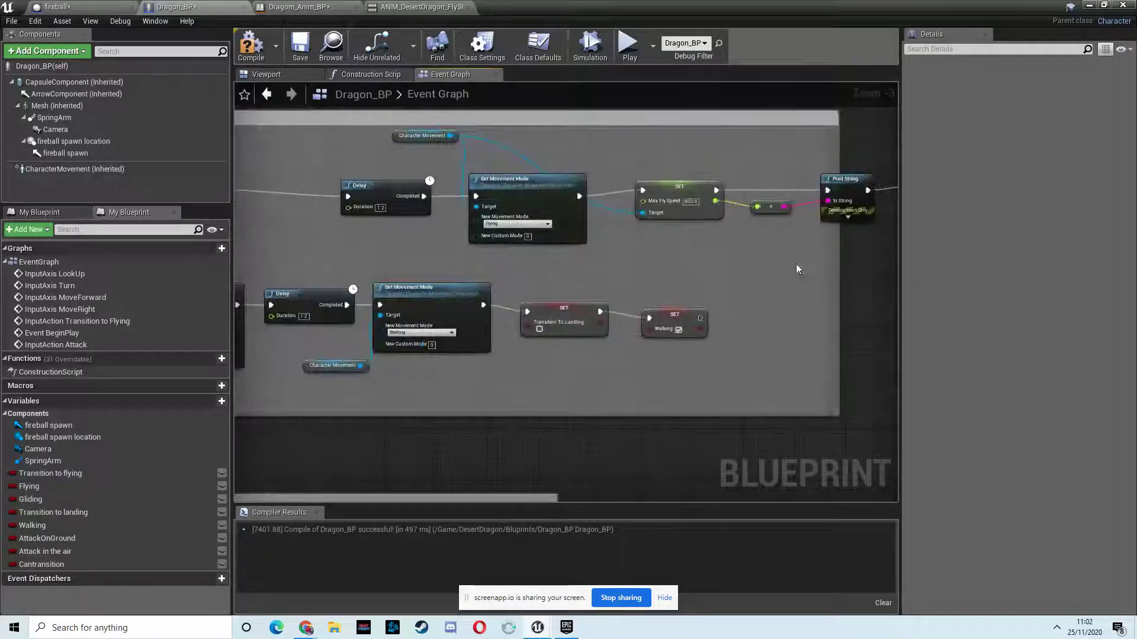
right_click_drag(797, 269, 486, 260)
right_click_drag(710, 257, 545, 257)
left_click(716, 179)
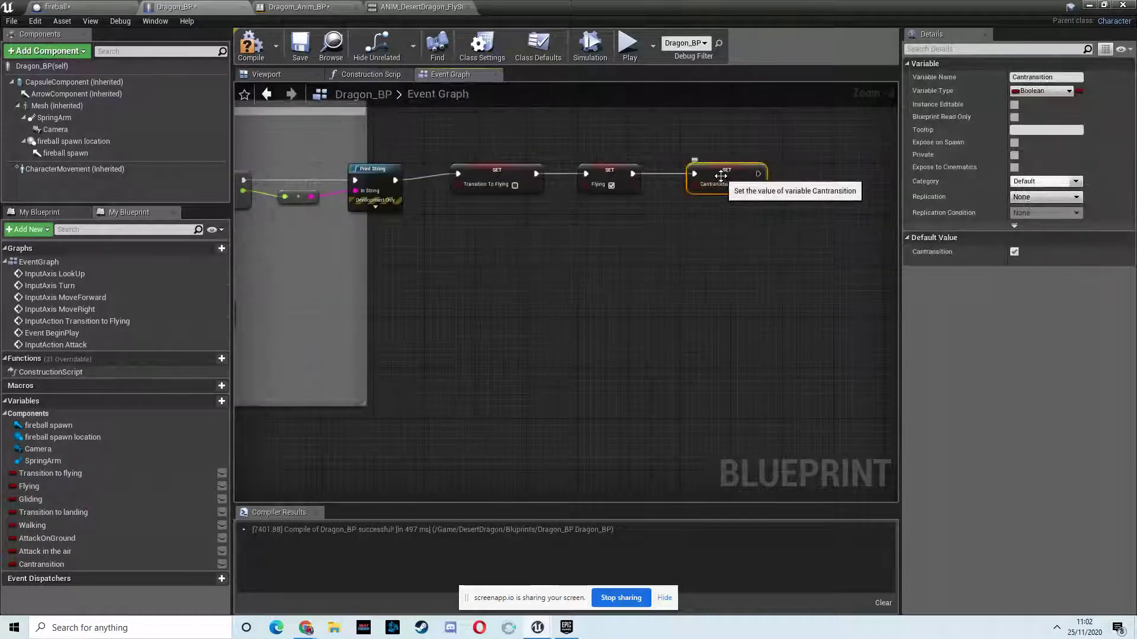
left_click_drag(769, 195, 315, 350)
right_click_drag(314, 350, 642, 313)
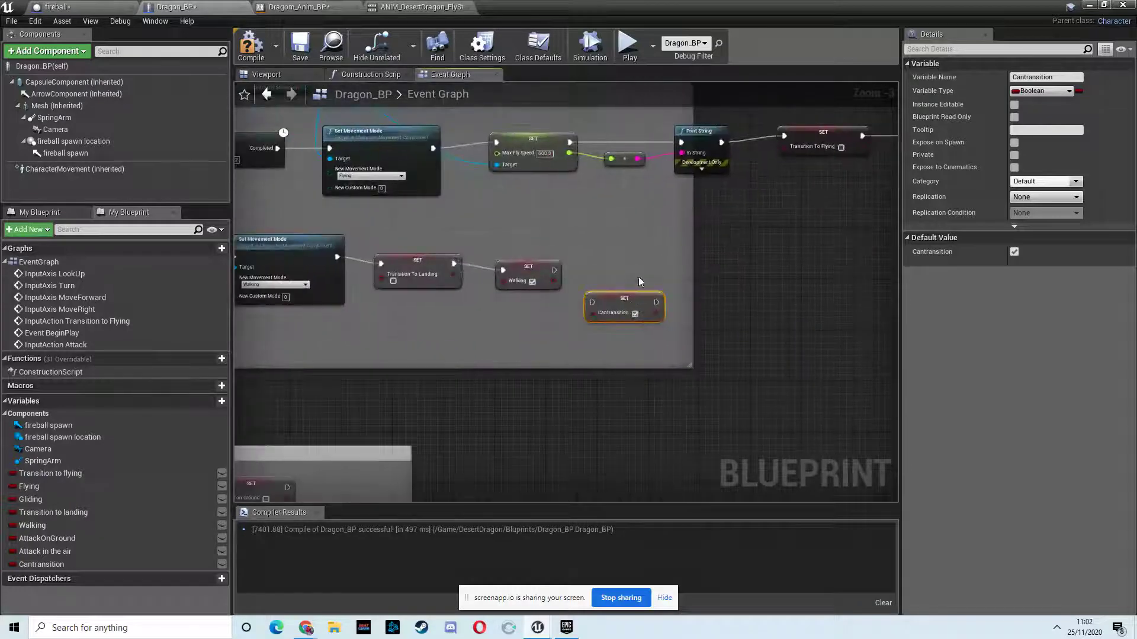
left_click_drag(560, 276, 628, 280)
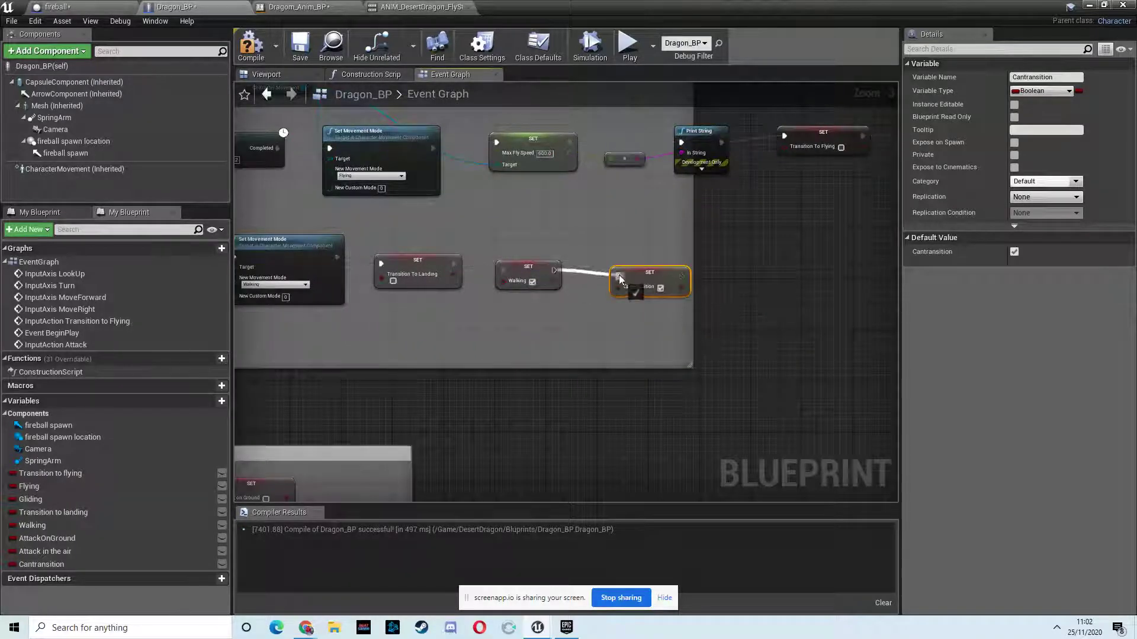
mouse_move(619, 275)
right_mouse_down()
mouse_move(579, 273)
mouse_move(657, 273)
right_mouse_up()
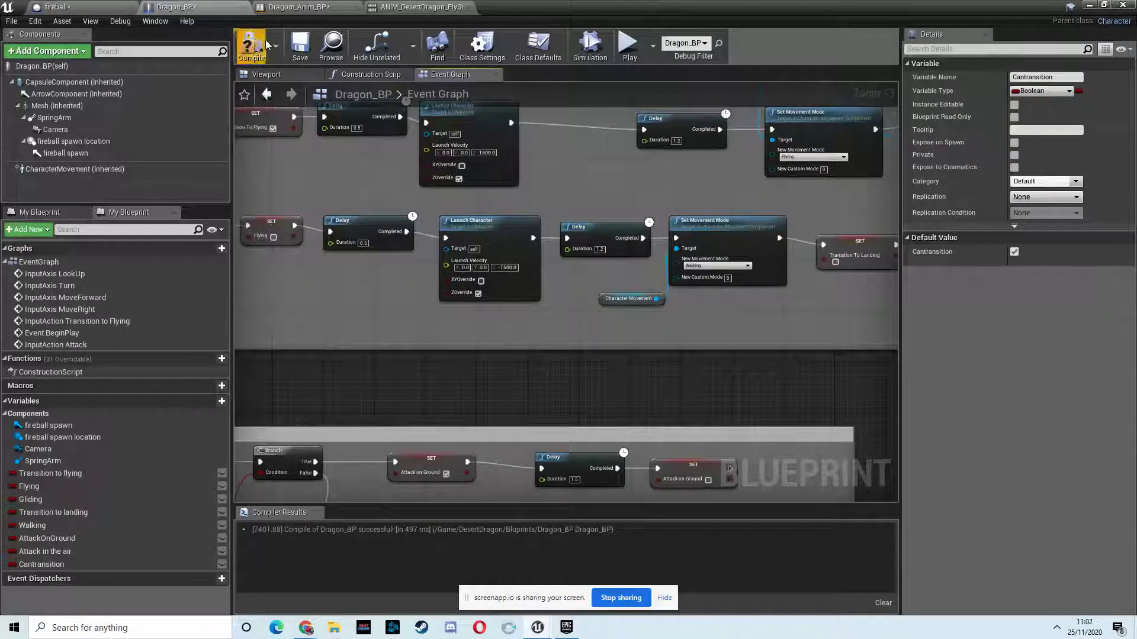
left_click(251, 47)
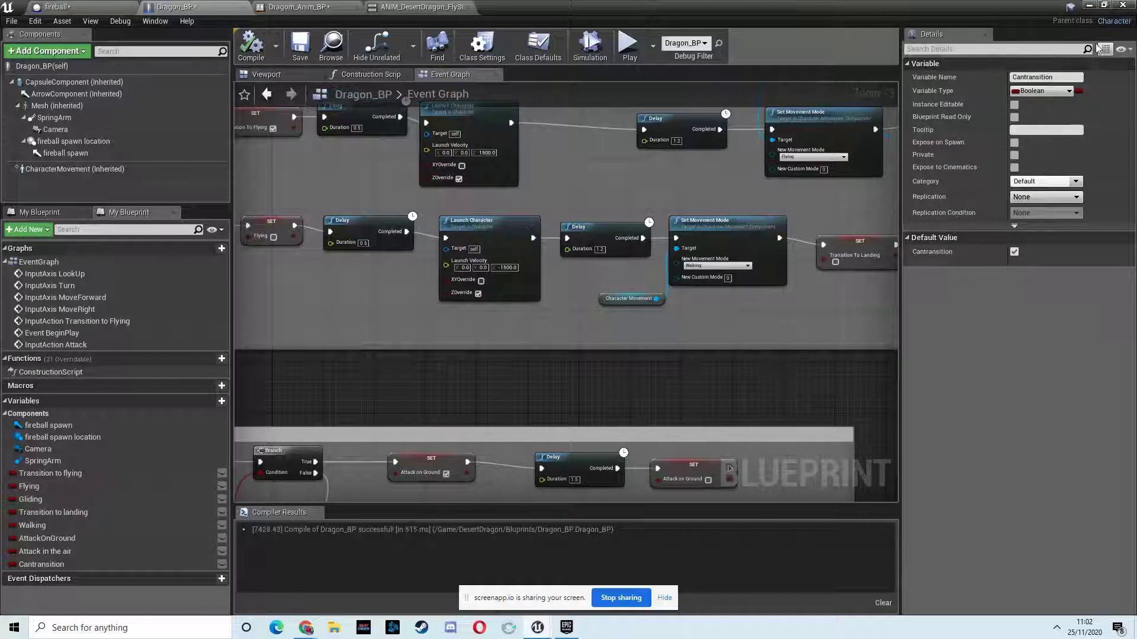
Playtest the level, flying the dragon and shooting three fireballs, then stop play
left_click(1088, 7)
left_click(588, 45)
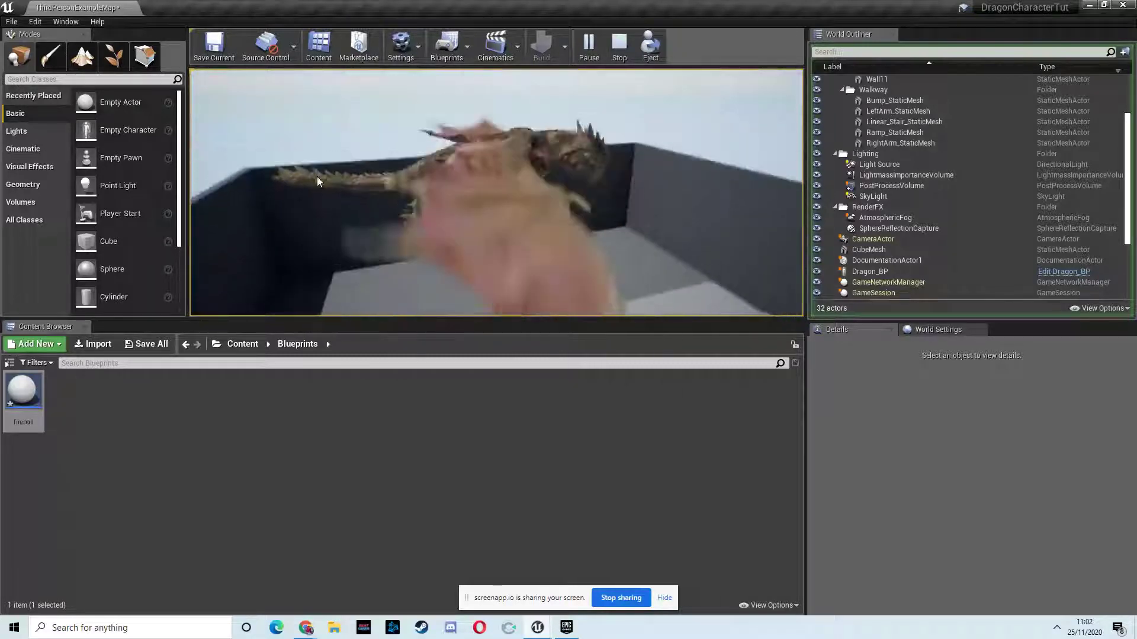
left_click(315, 175)
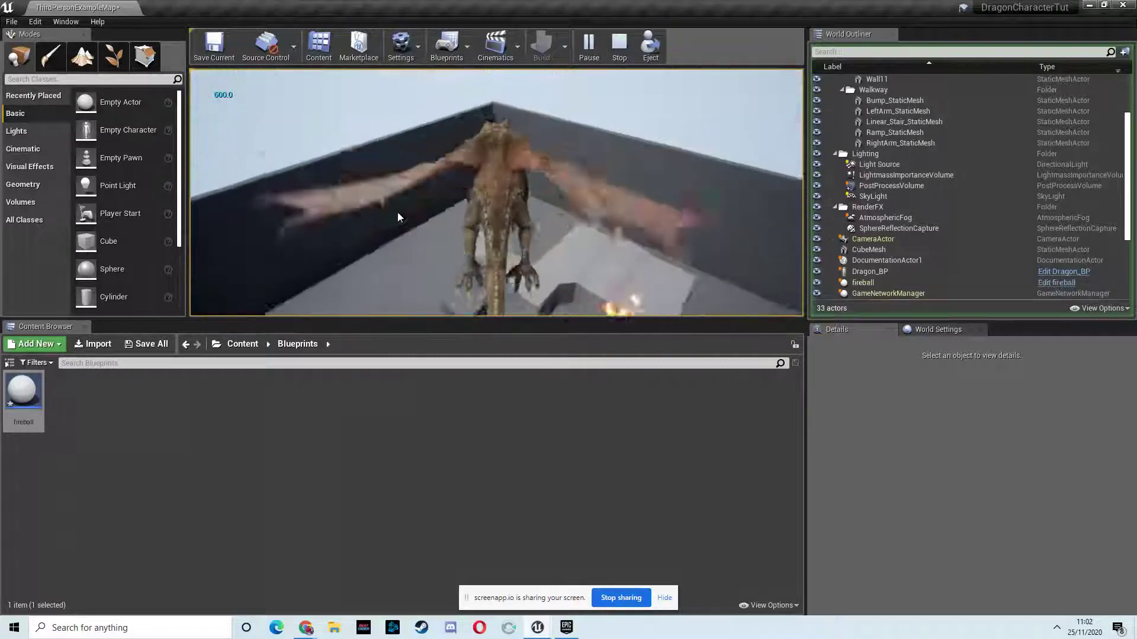
left_click(405, 216)
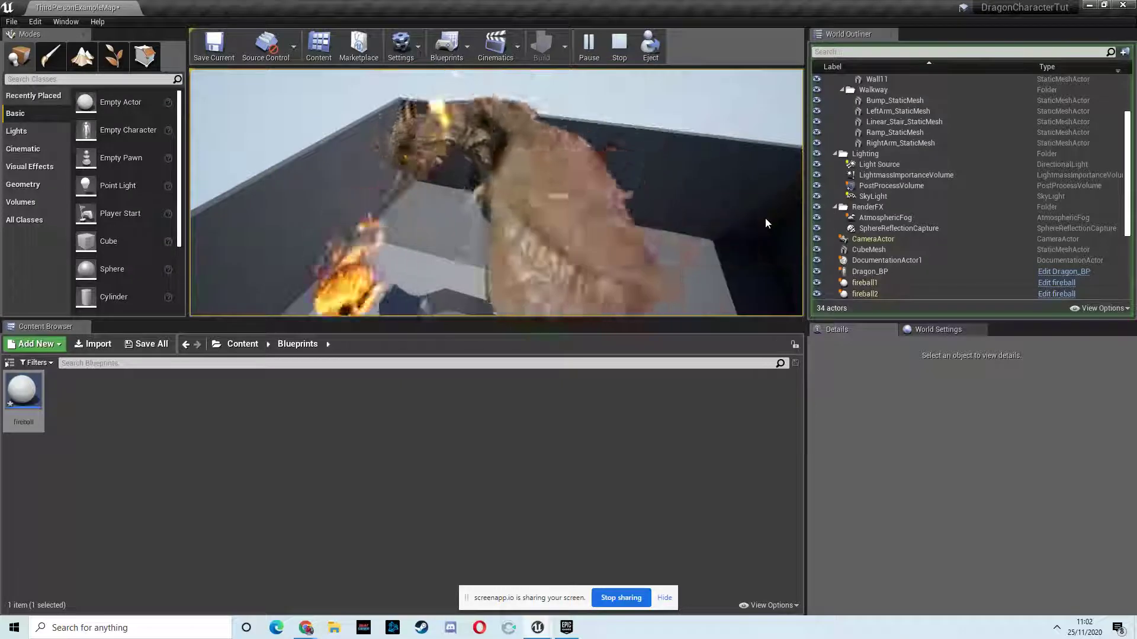
left_click(321, 207)
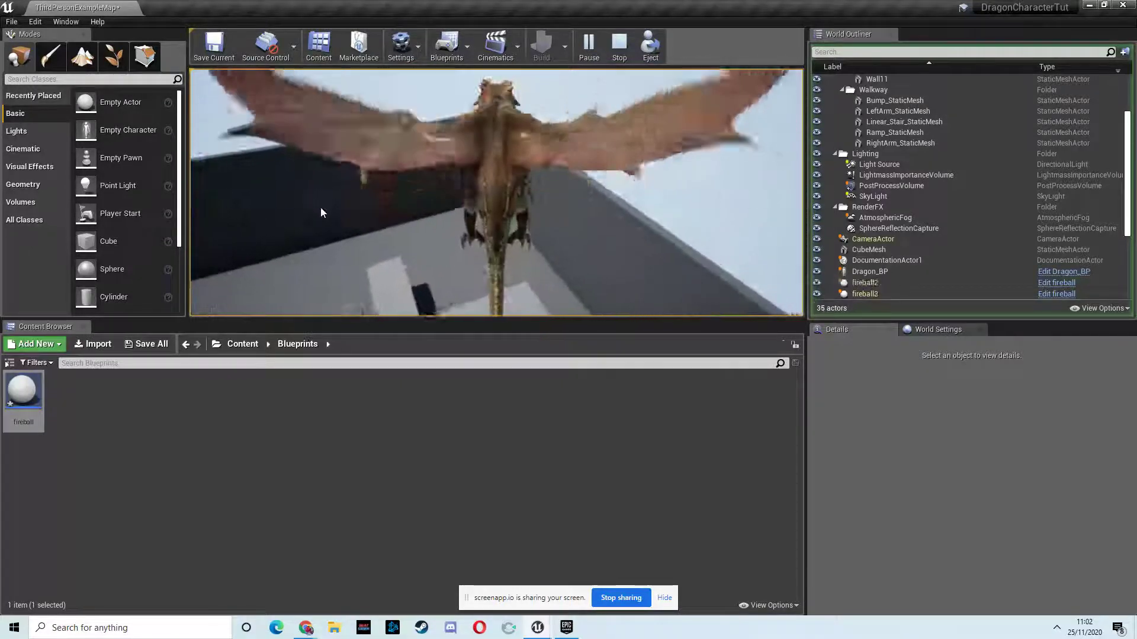
key("Escape")
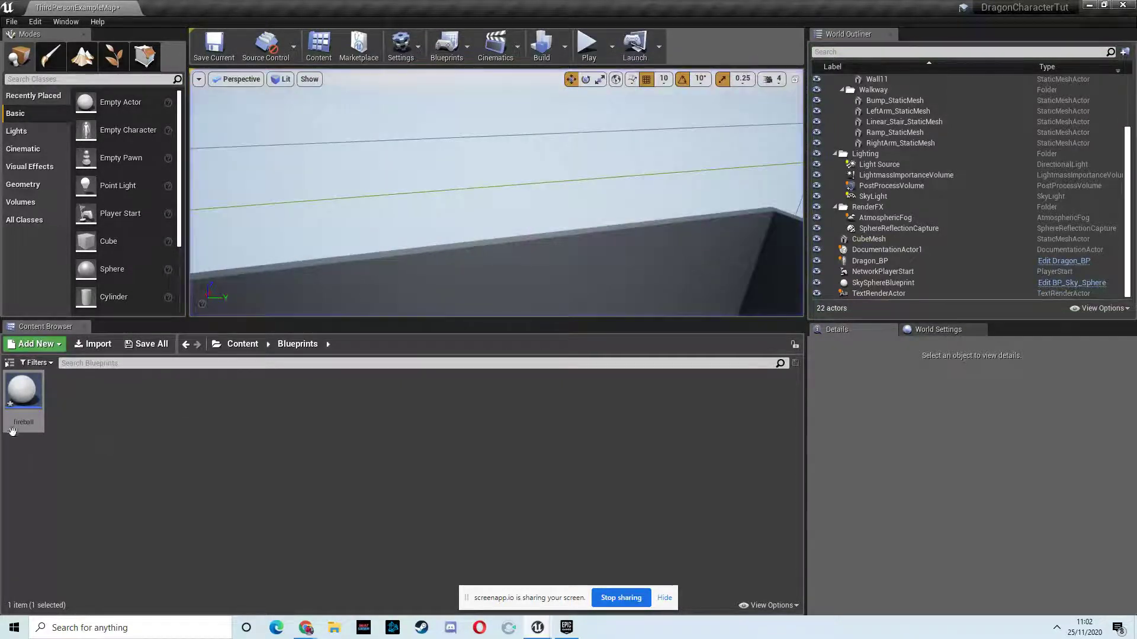
Set the fireball's Initial Speed and Max Speed to 2000, compile, and minimize the editor
double_click(18, 401)
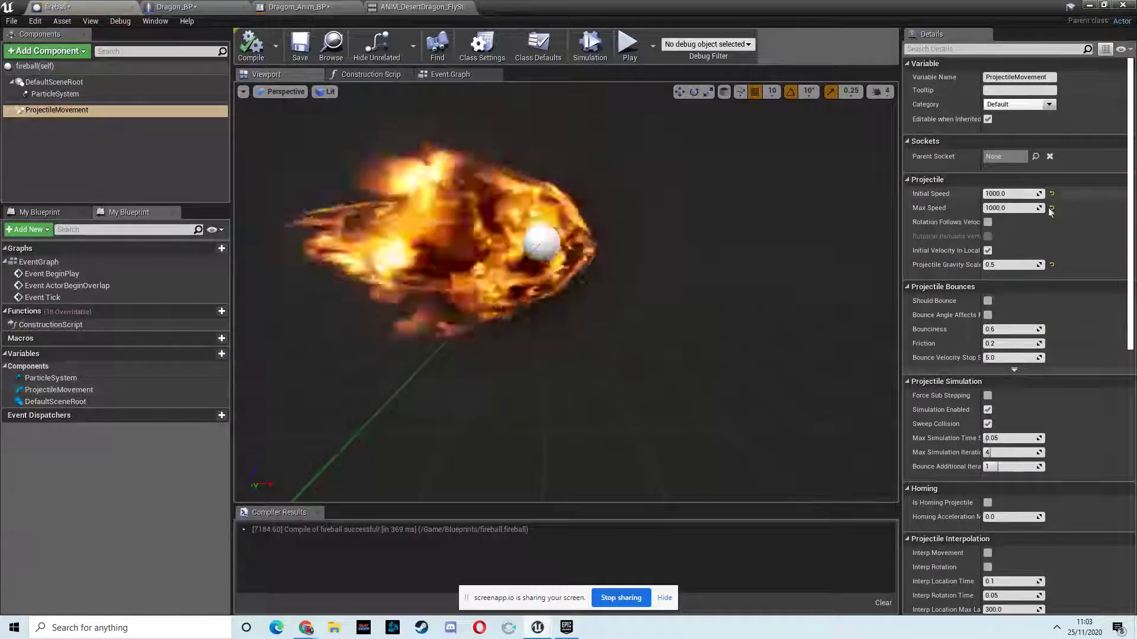
left_click(996, 194)
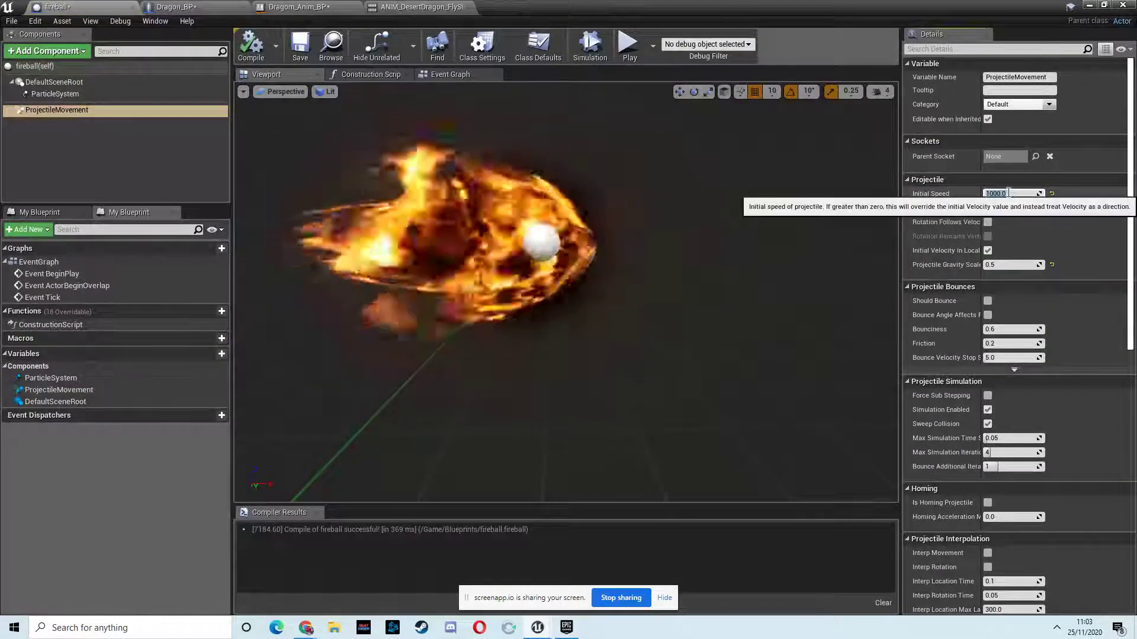
type("2000")
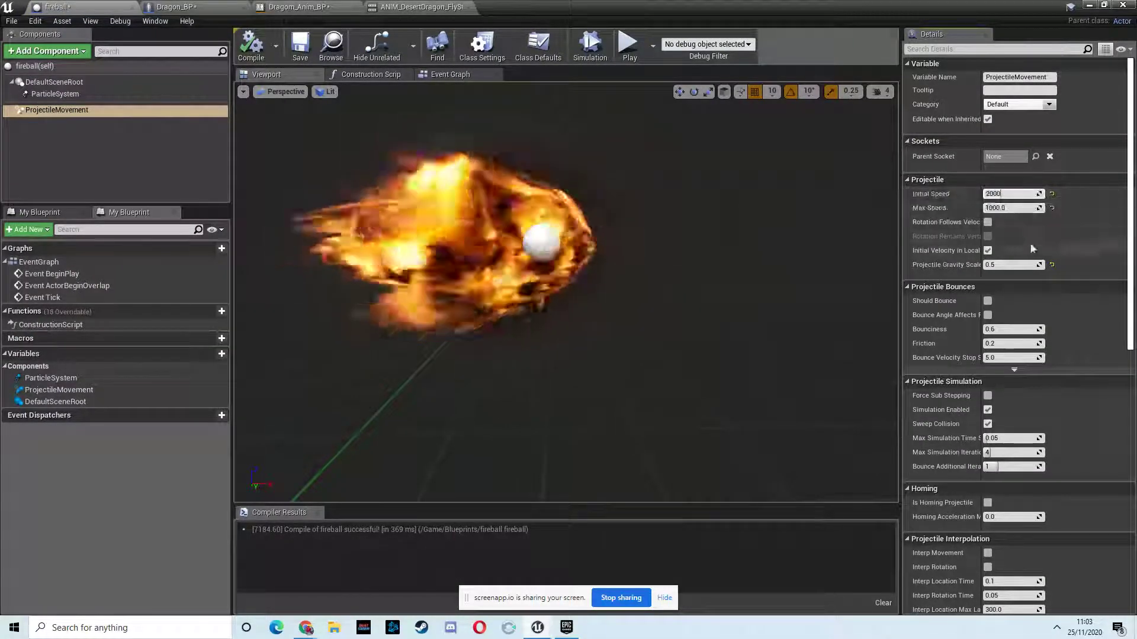
left_click(1002, 207)
type("2000")
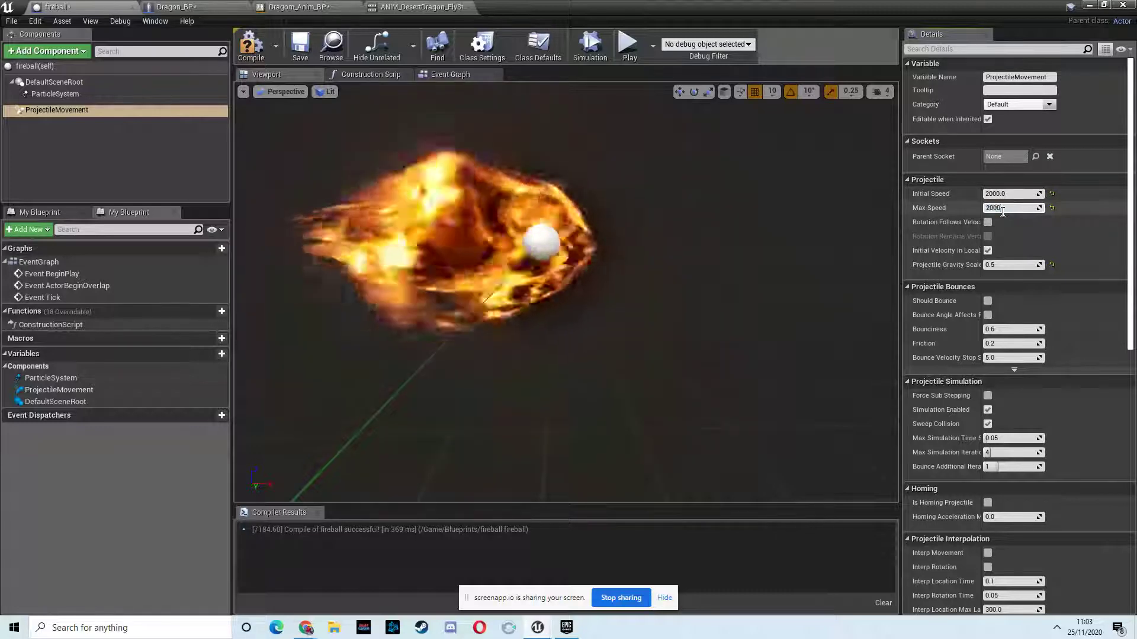
left_click(251, 47)
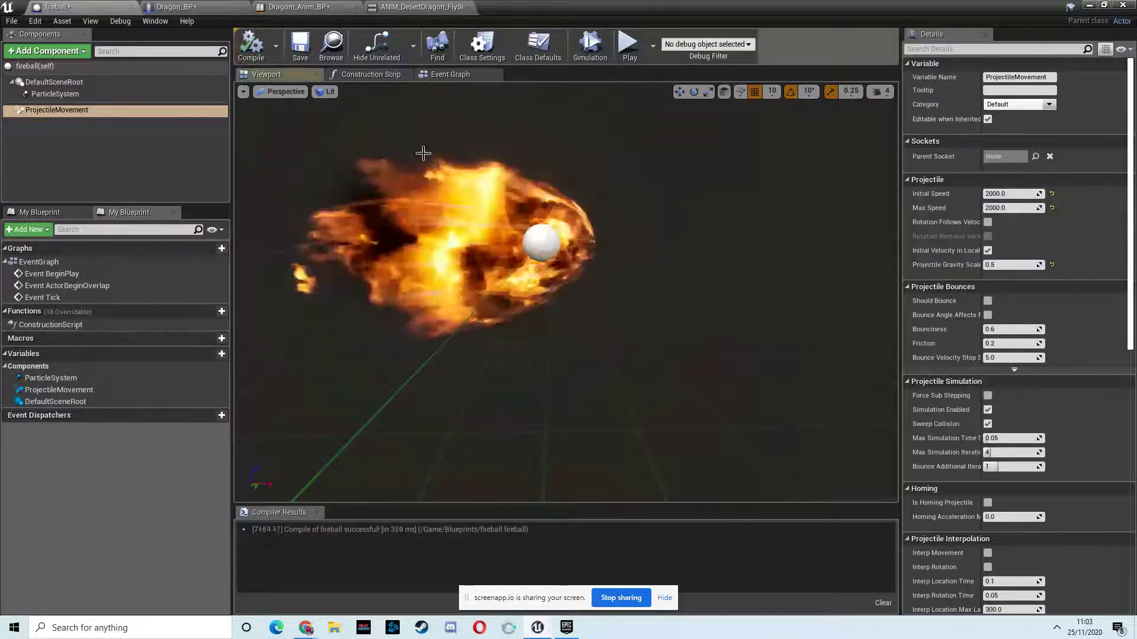
left_click(1085, 4)
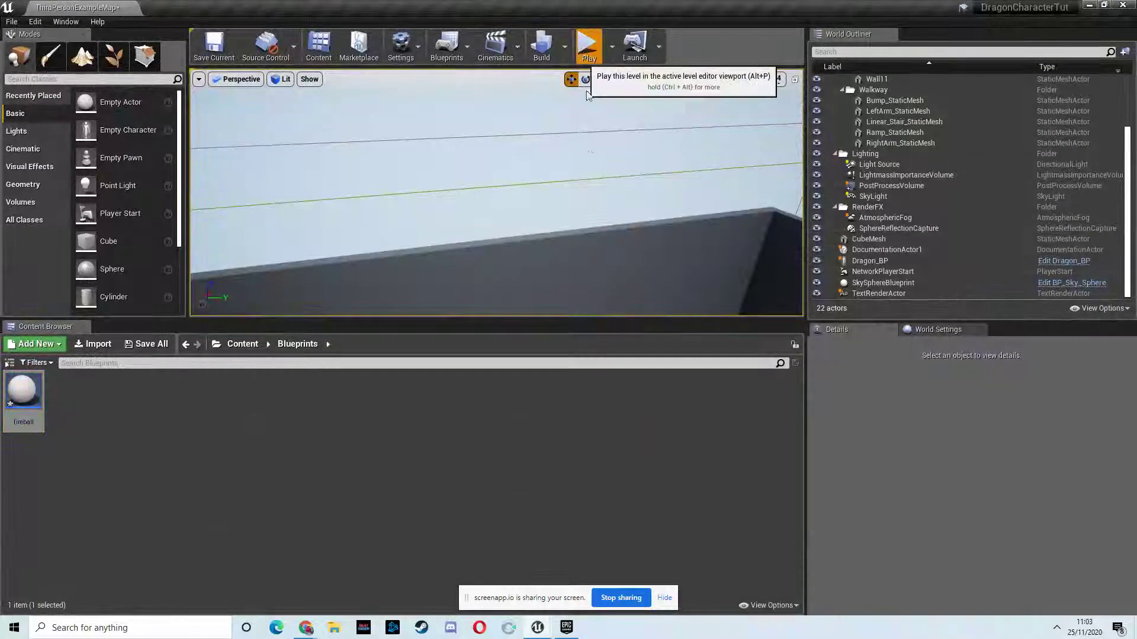
left_click(589, 45)
left_click(588, 210)
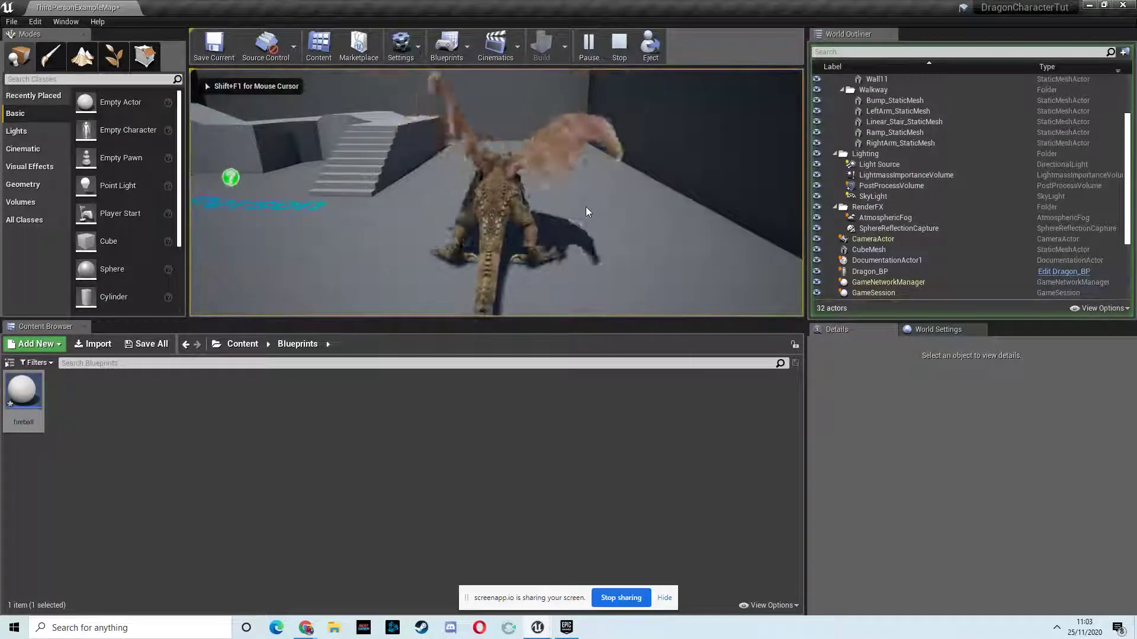
key("w")
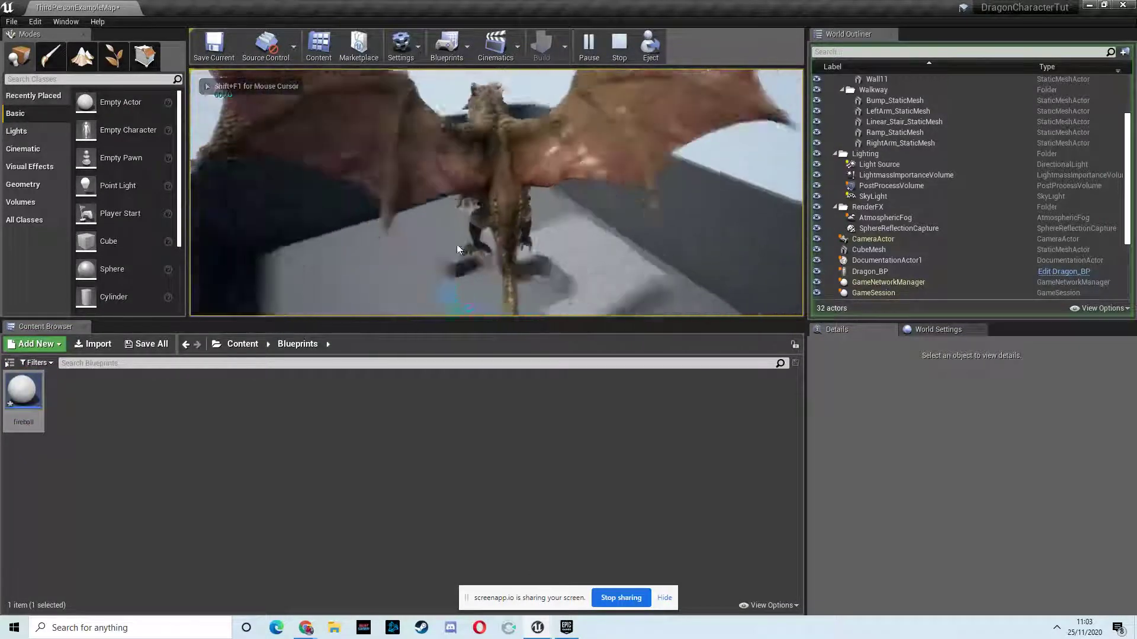
left_click(611, 248)
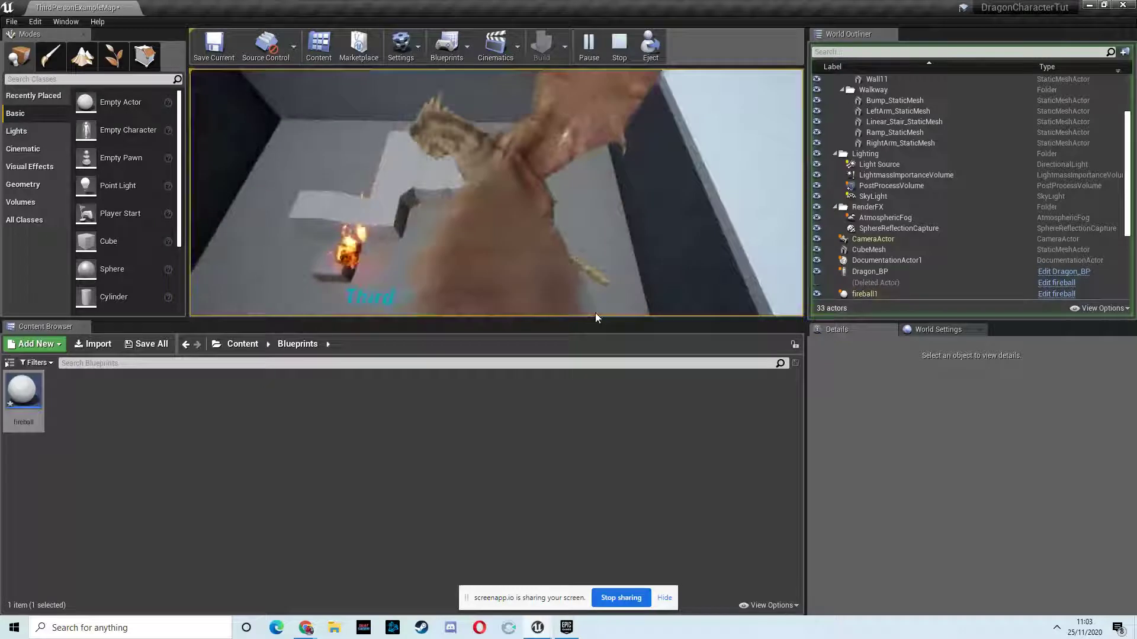
left_click(596, 312)
End the playtest, then place and reposition a ThirdPersonCharacter from ThirdPersonBP/Blueprints in the level
key("Escape")
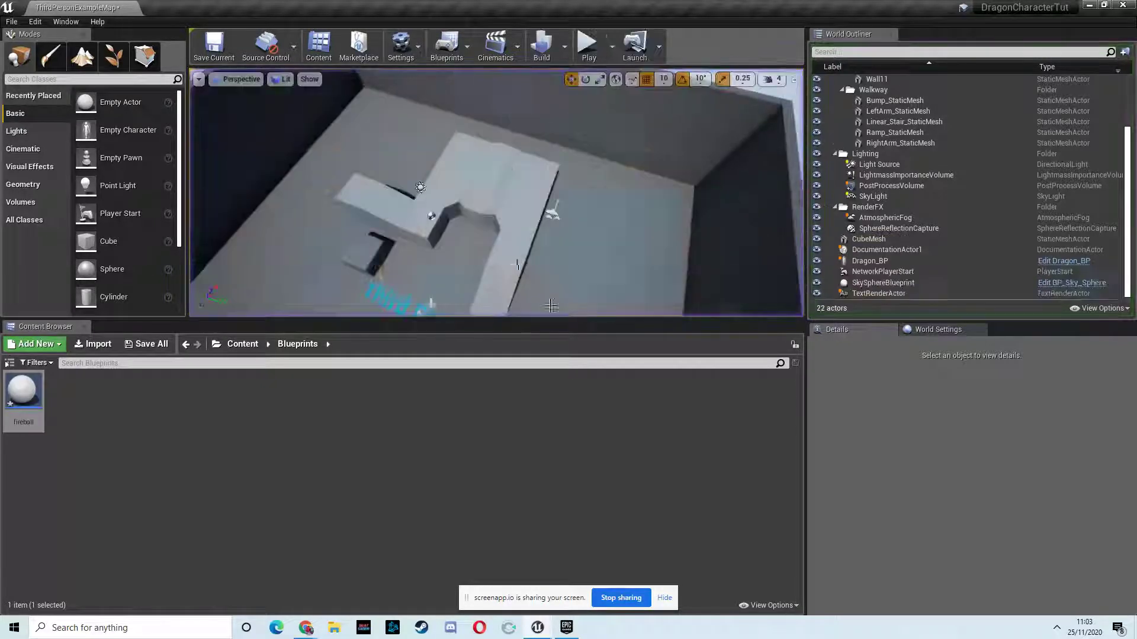
right_click_drag(587, 185, 588, 186)
left_click(242, 344)
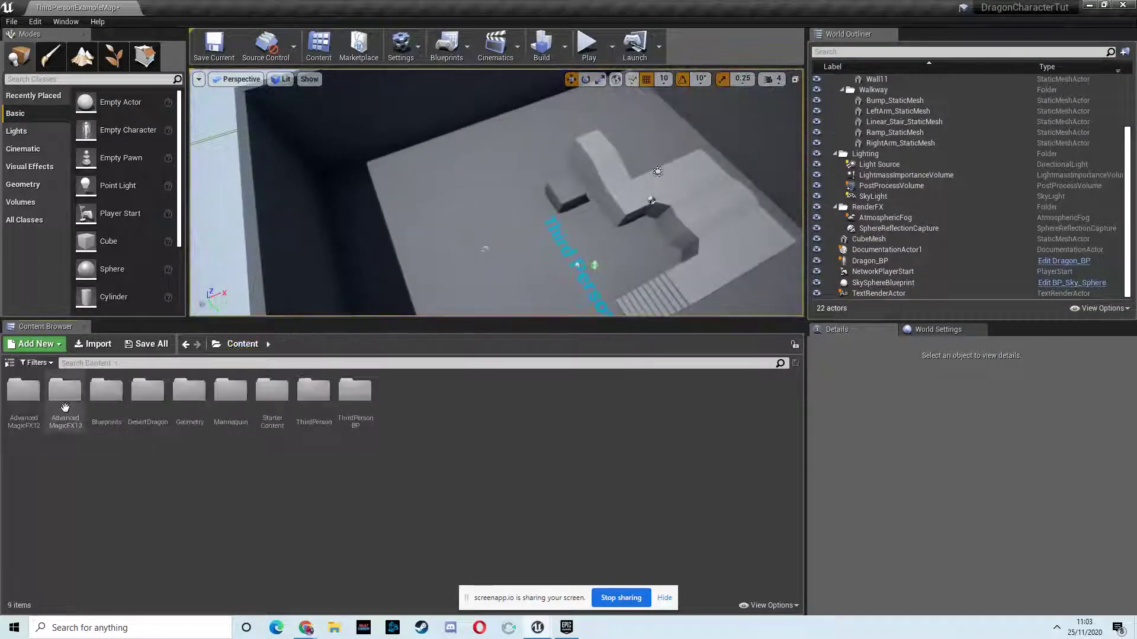
double_click(355, 393)
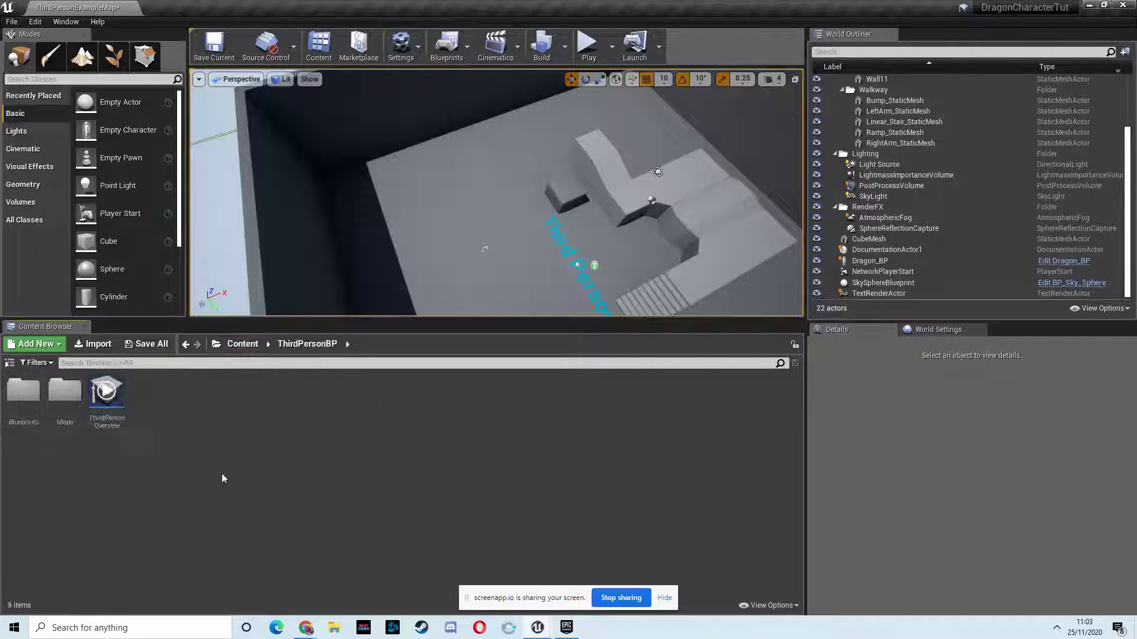
double_click(22, 397)
left_click_drag(23, 392, 482, 255)
scroll(539, 255, "up", 2)
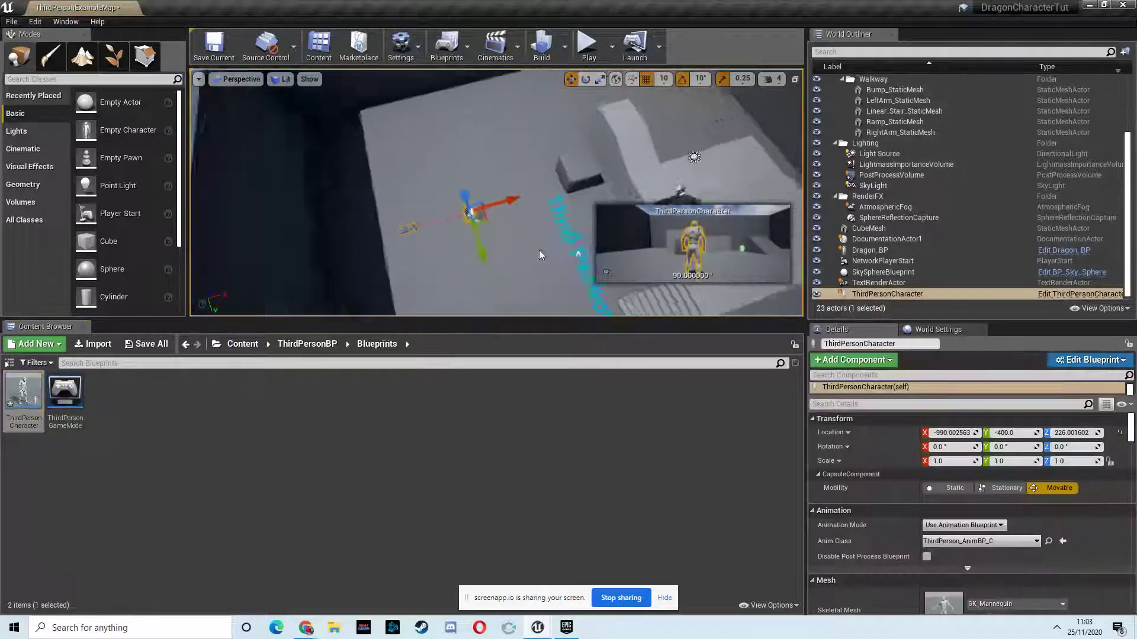
right_click_drag(539, 255, 326, 182)
left_click_drag(532, 151, 613, 155)
right_click_drag(613, 156, 658, 144)
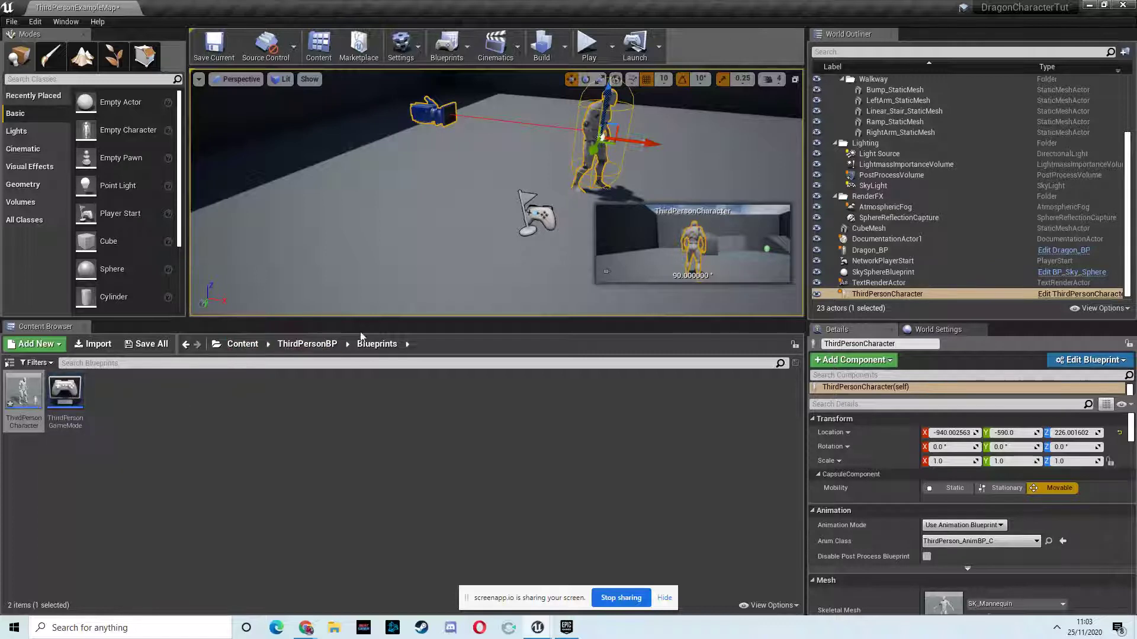
Open the fireball blueprint from Content/Blueprints on its Event Graph
left_click(242, 344)
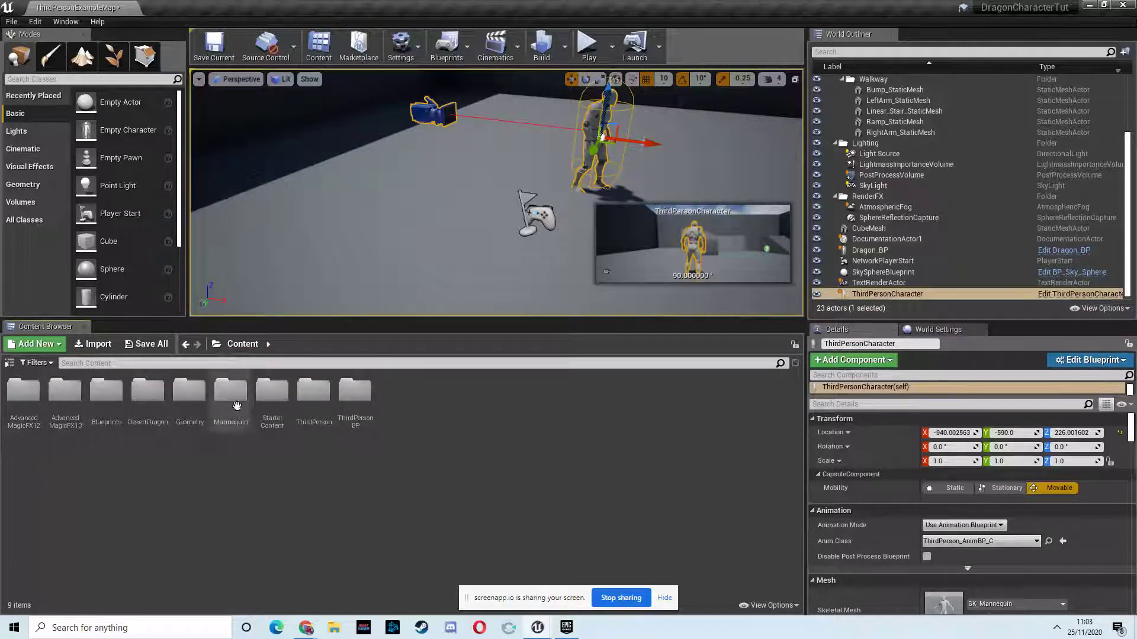
double_click(106, 395)
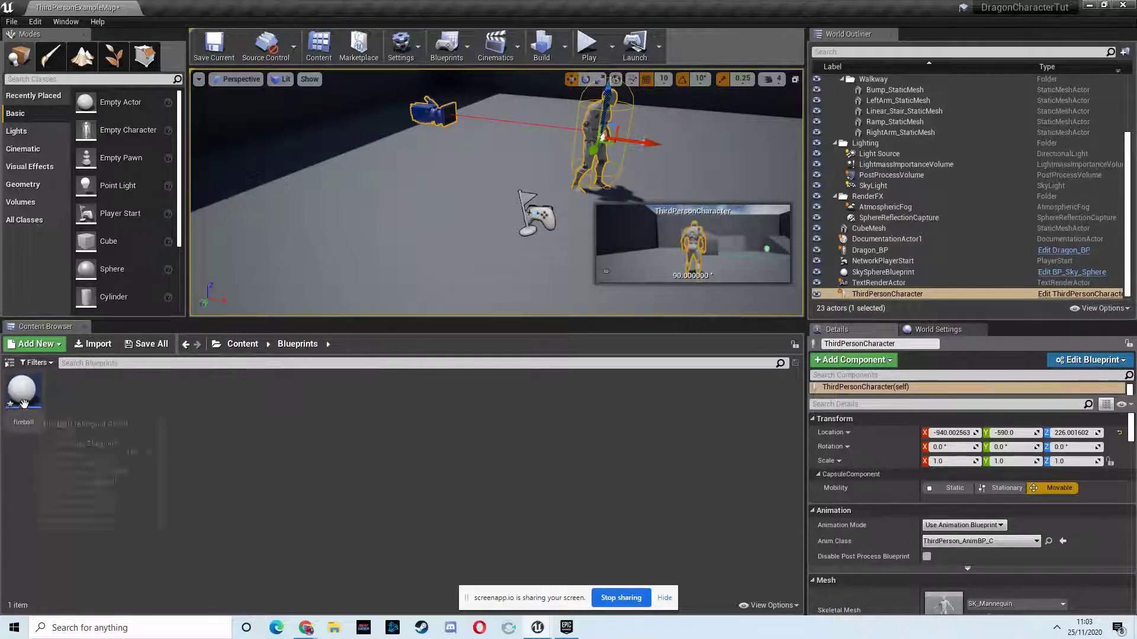
double_click(23, 400)
left_click(450, 75)
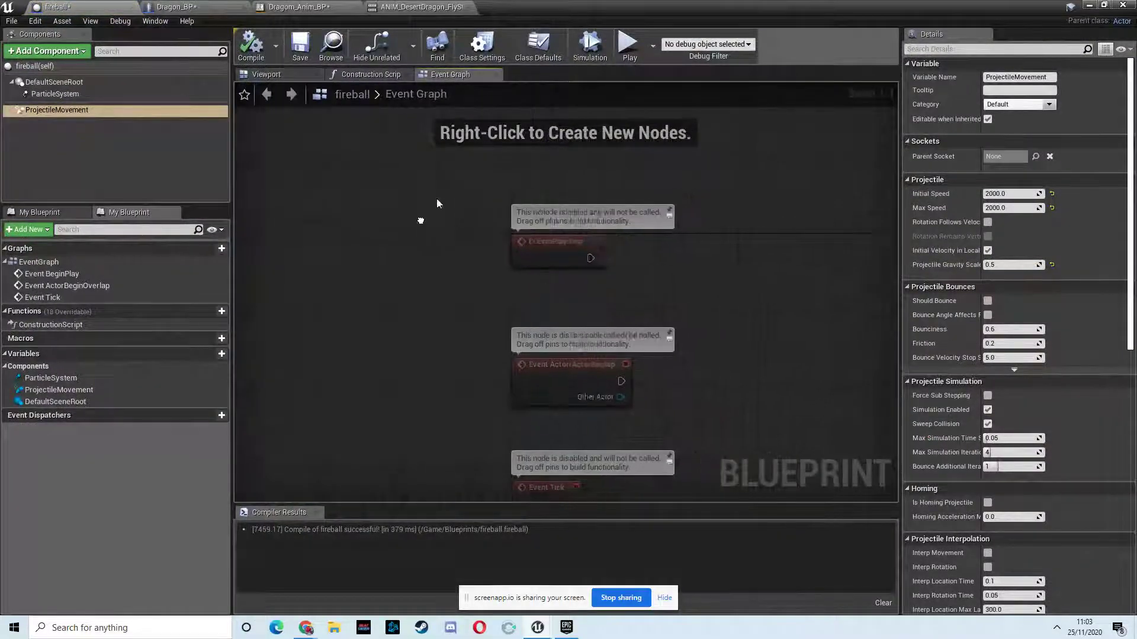
Add an Event Hit node and split its Hit struct into separate pins
right_click(628, 231)
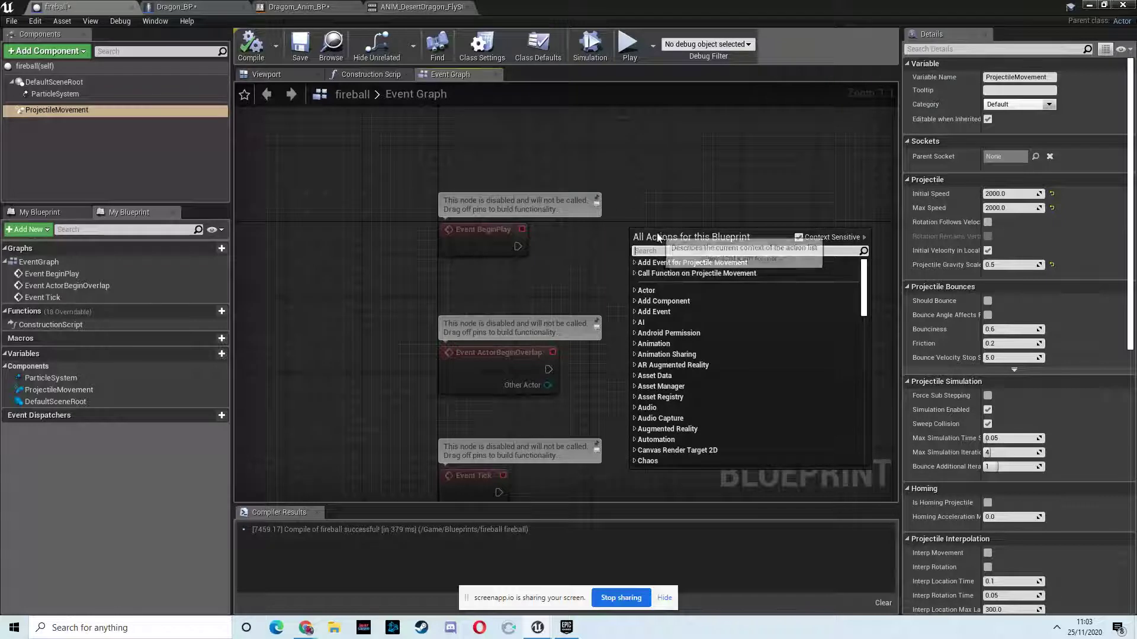
type("event hi")
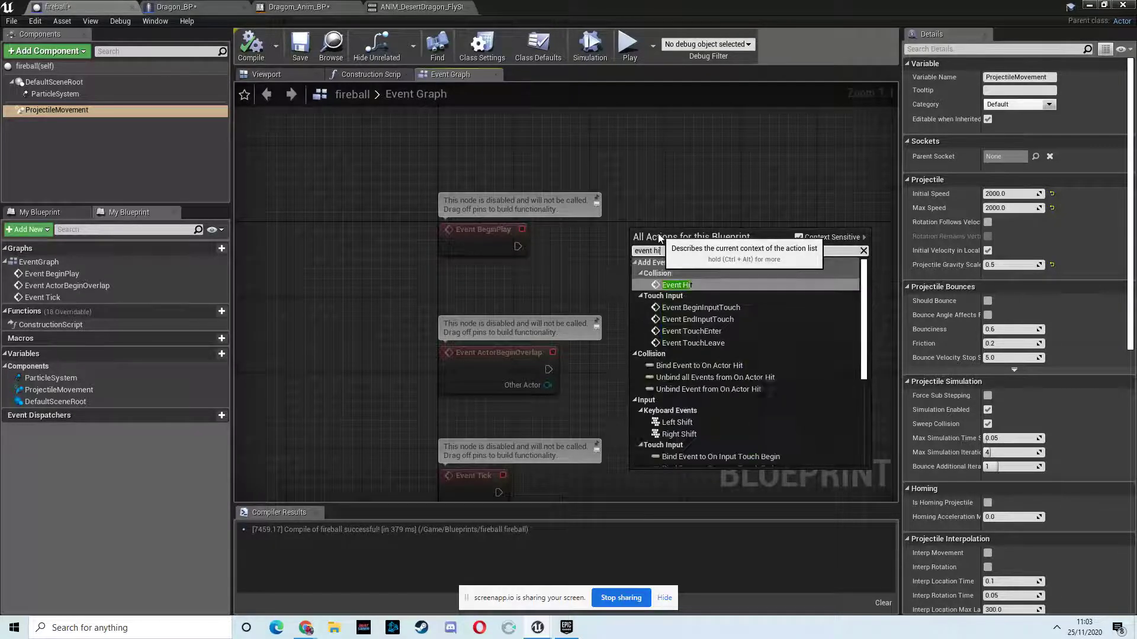
type("t")
key("Return")
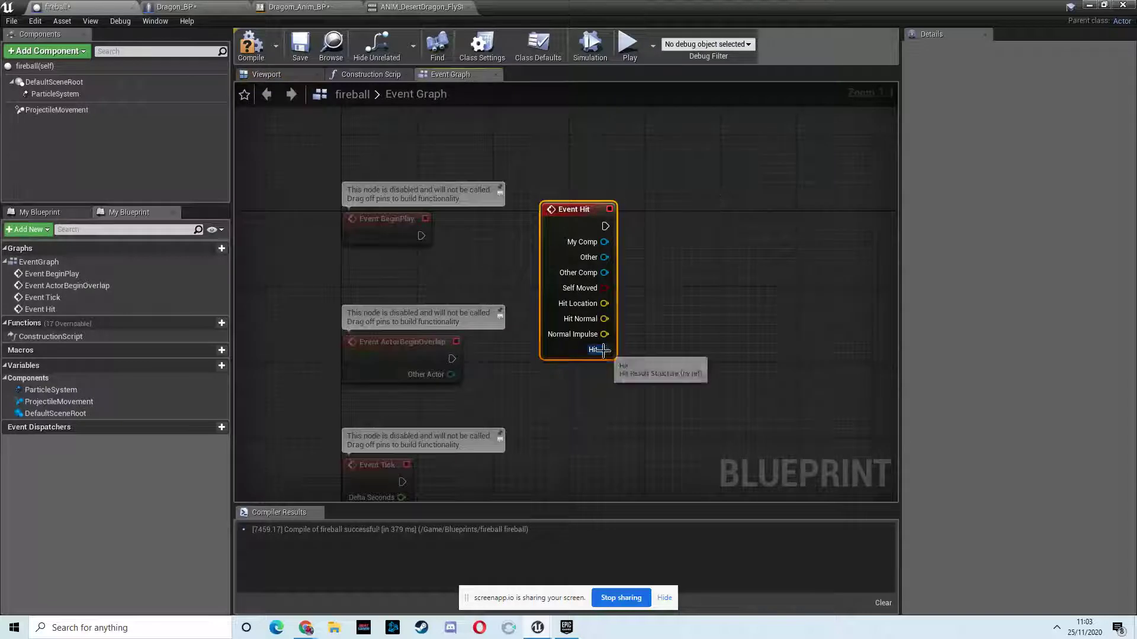
right_click(604, 352)
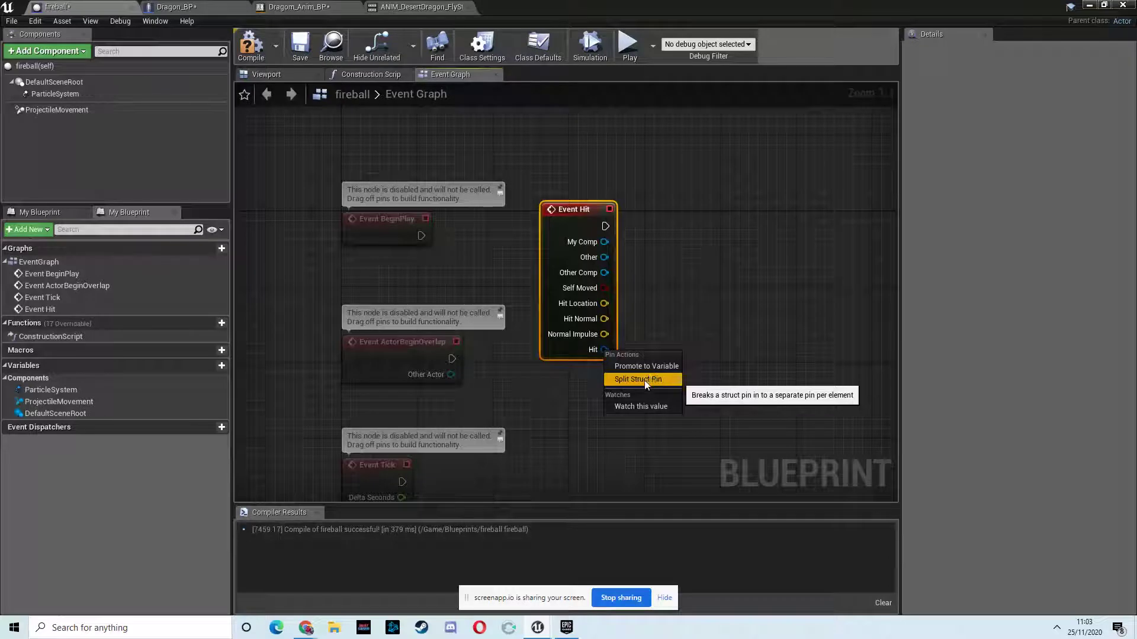
left_click(651, 379)
right_click_drag(650, 379, 708, 250)
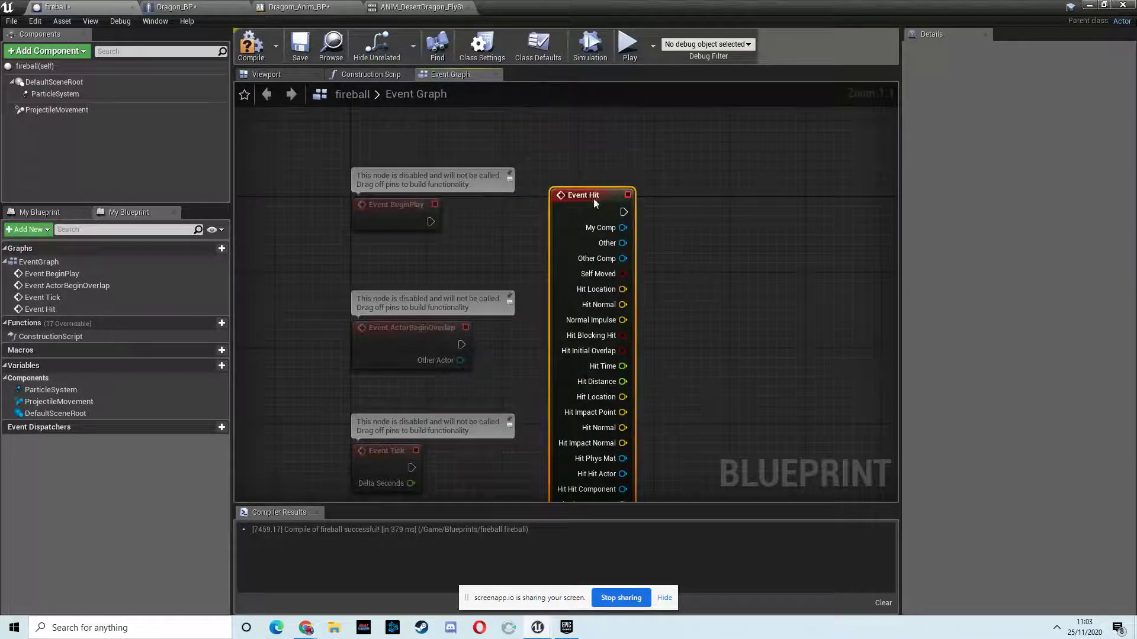
scroll(777, 238, "down", 1)
scroll(718, 288, "down", 1)
right_click_drag(719, 294, 671, 337)
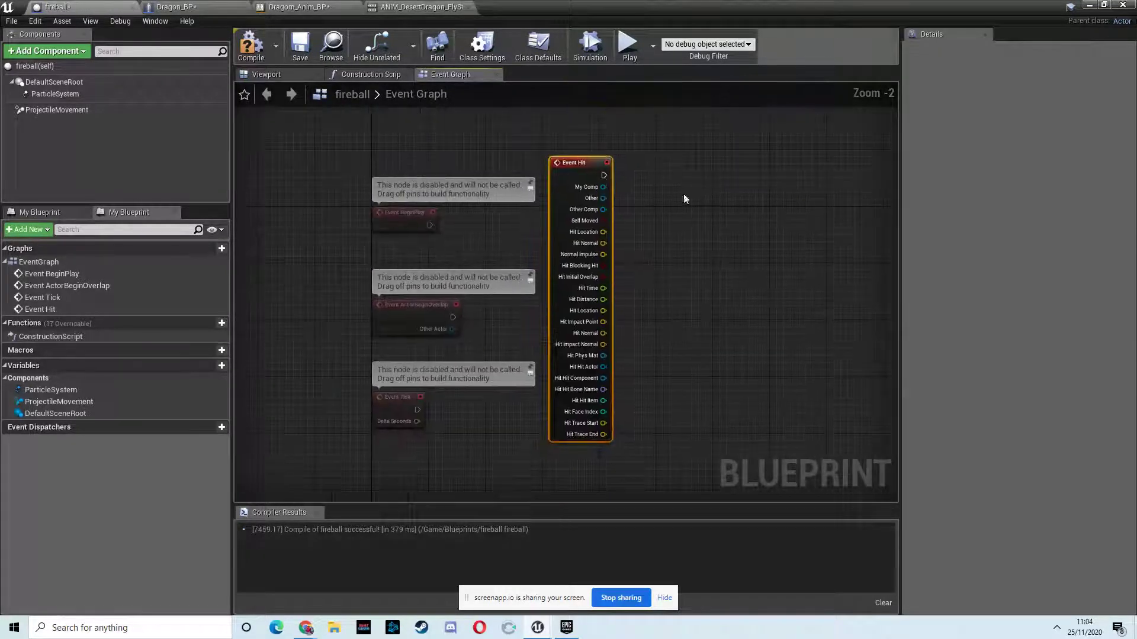
left_click_drag(593, 205, 614, 211)
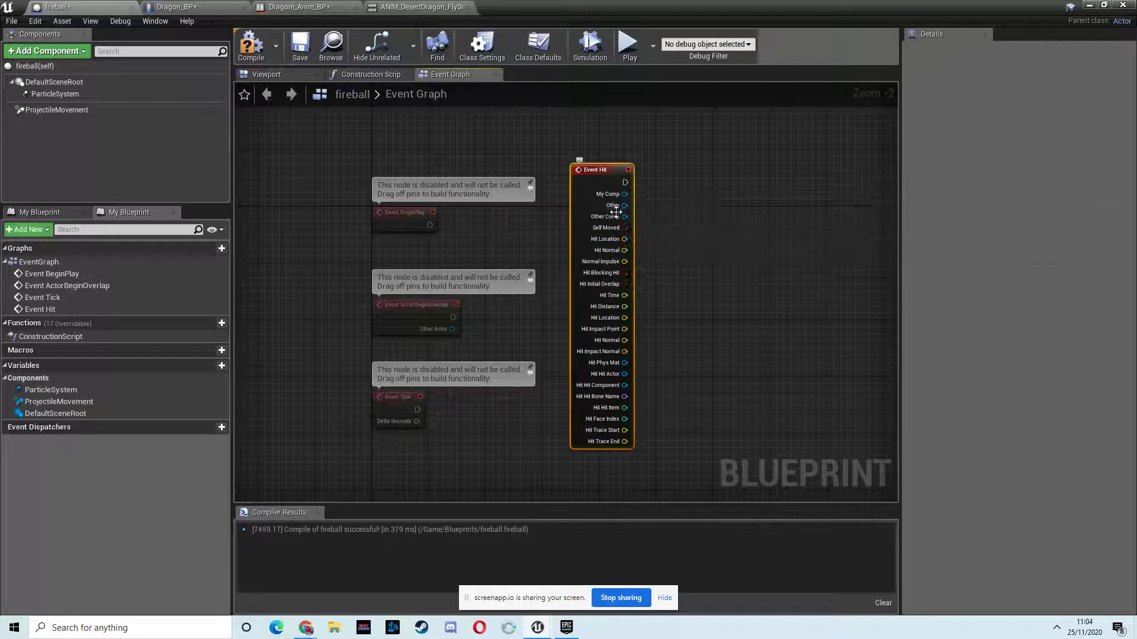
right_click_drag(670, 325, 671, 262)
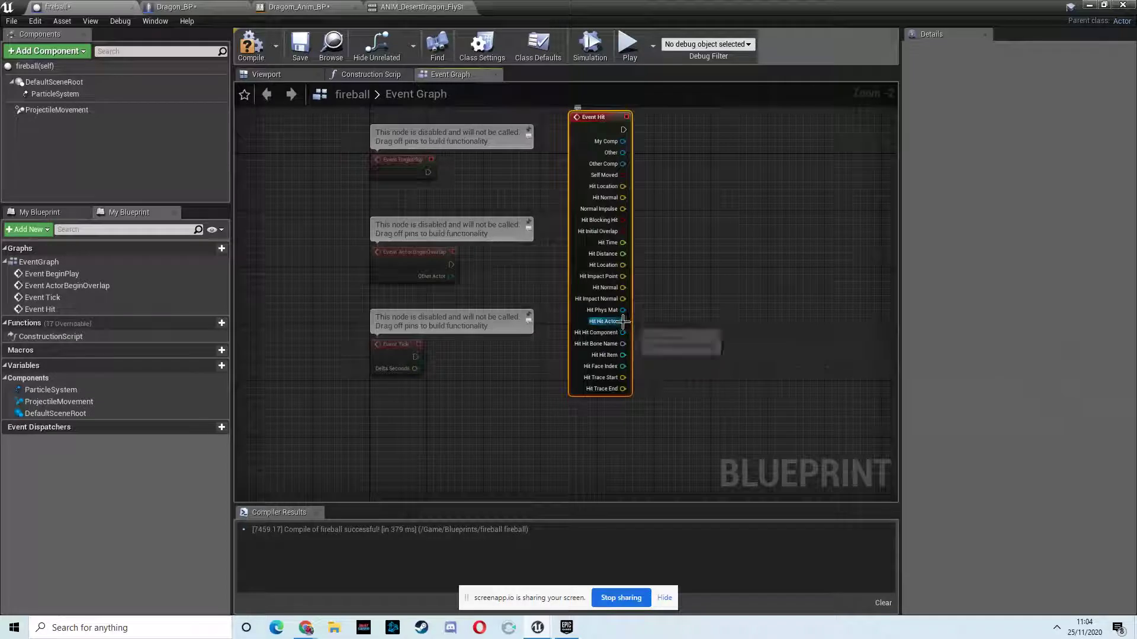
Add a Cast To ThirdPersonCharacter node fed by Hit Actor
left_click_drag(780, 235, 780, 235)
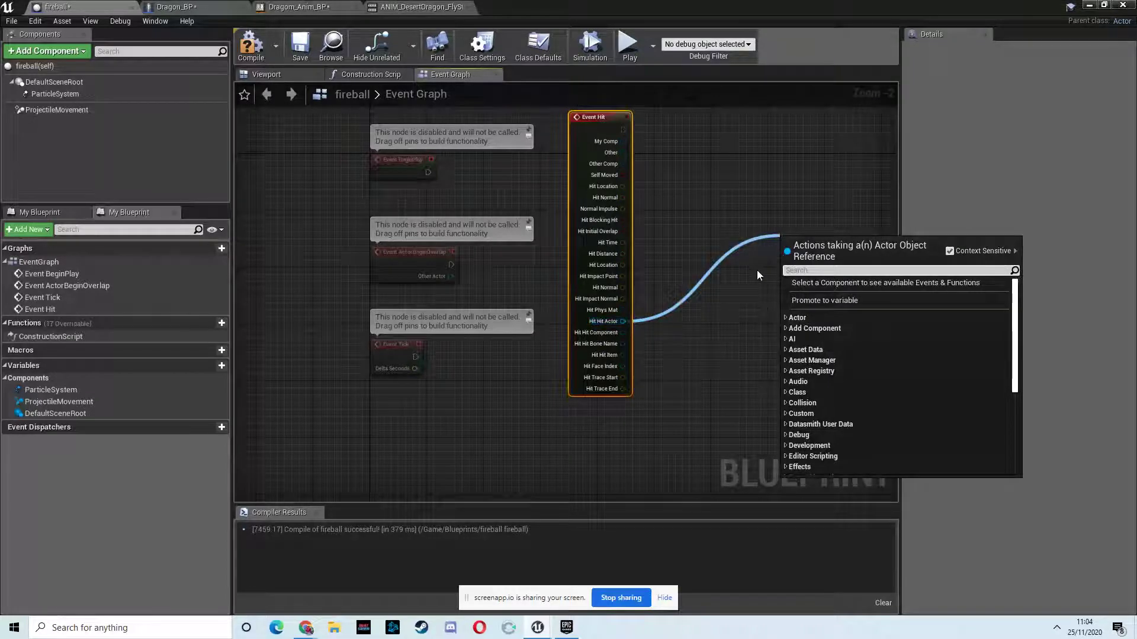
type("branch")
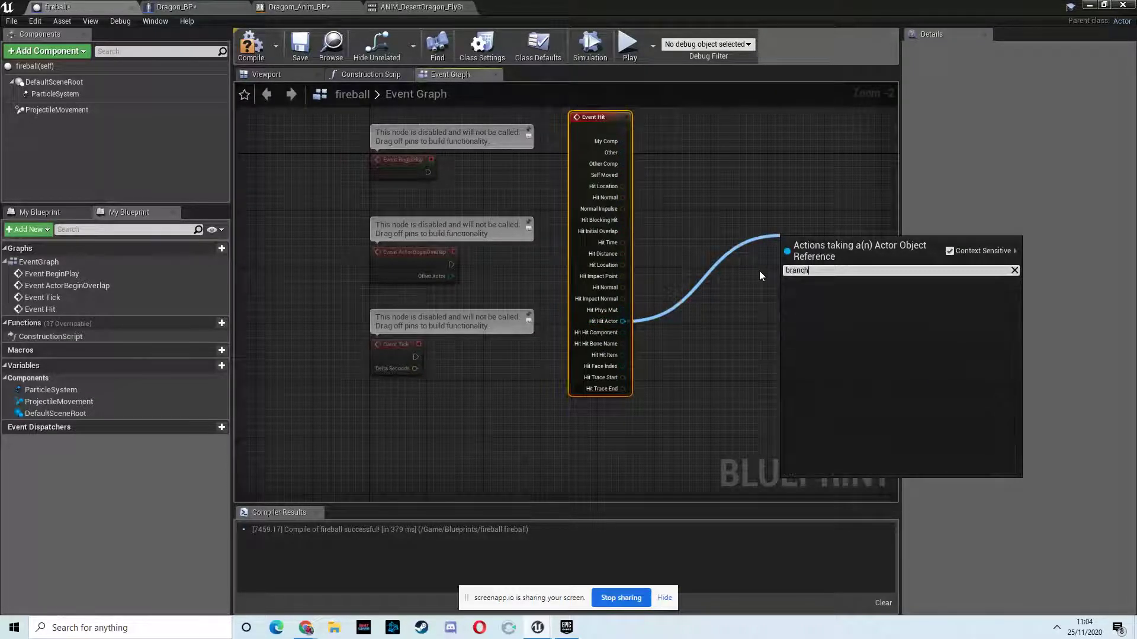
key("Escape")
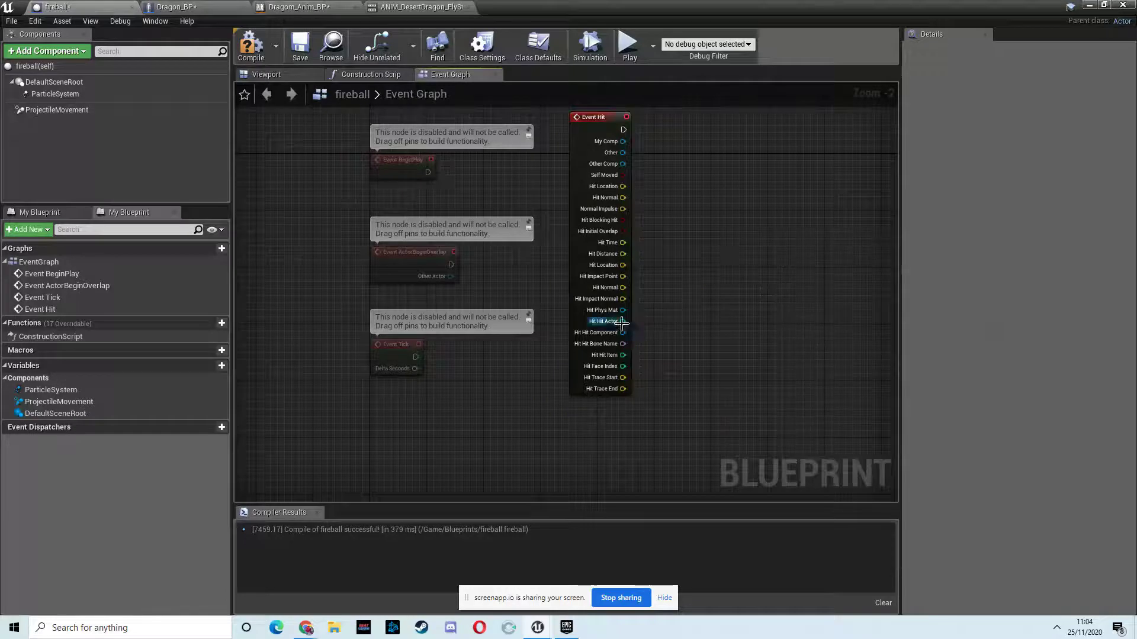
left_click_drag(624, 321, 754, 260)
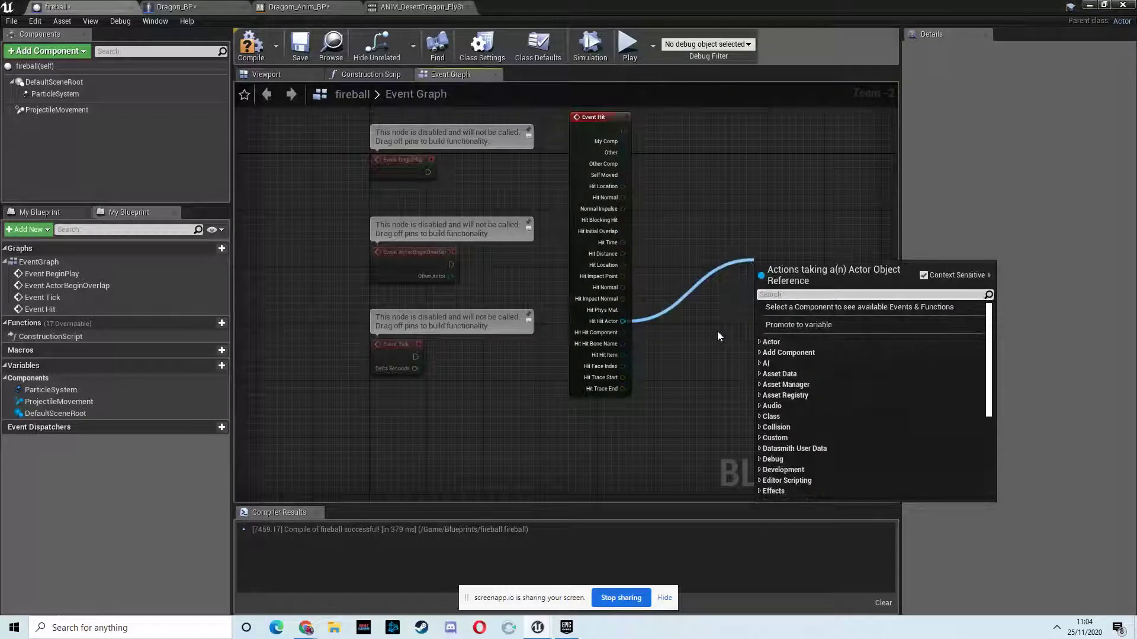
right_click_drag(718, 335, 682, 294)
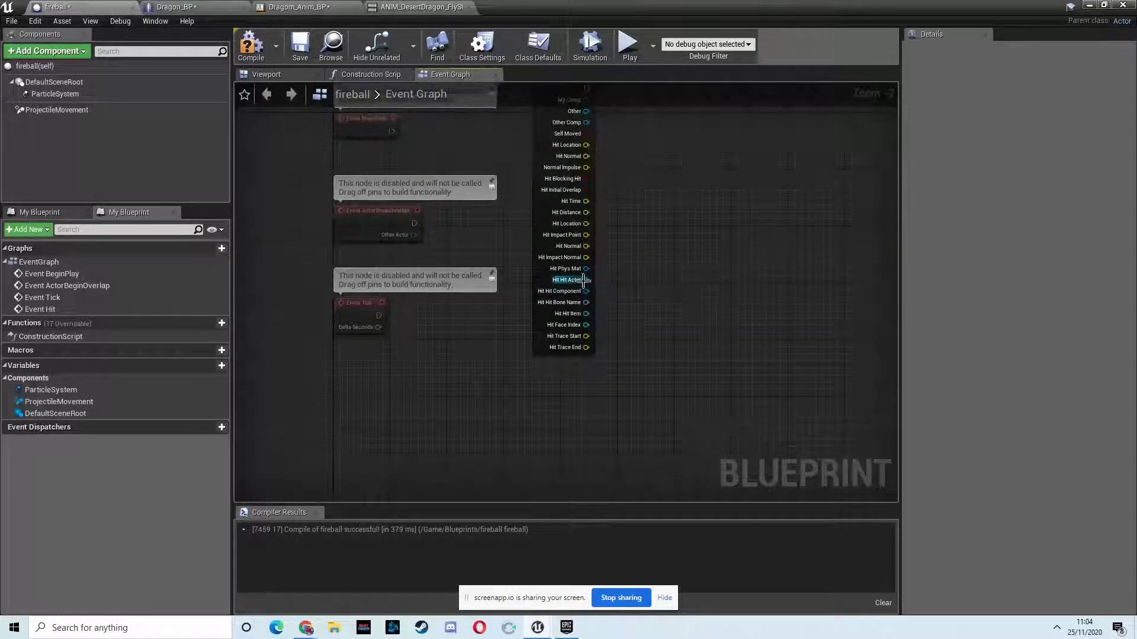
left_click_drag(701, 221, 700, 222)
type("cast")
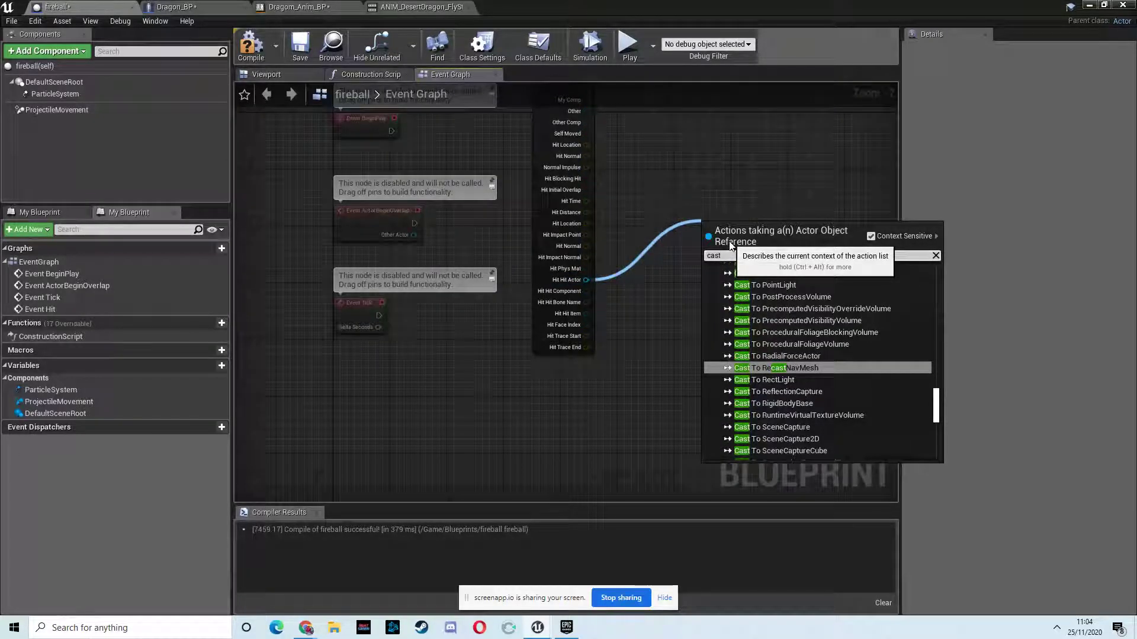
type(" to third")
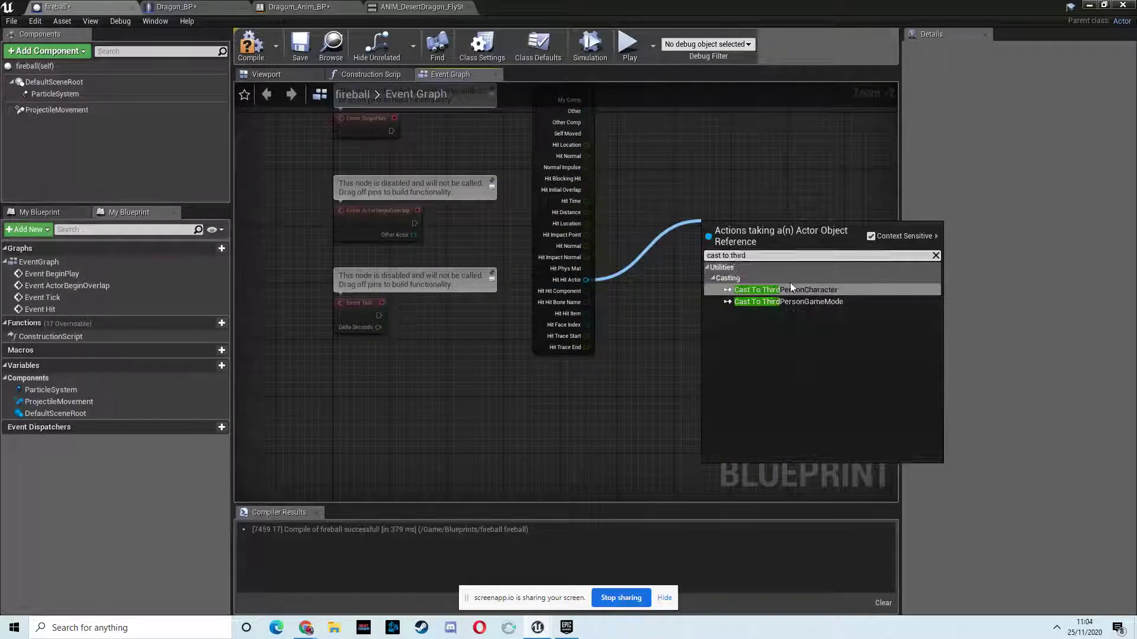
left_click(789, 287)
right_click_drag(776, 282, 688, 280)
left_click_drag(700, 270, 736, 213)
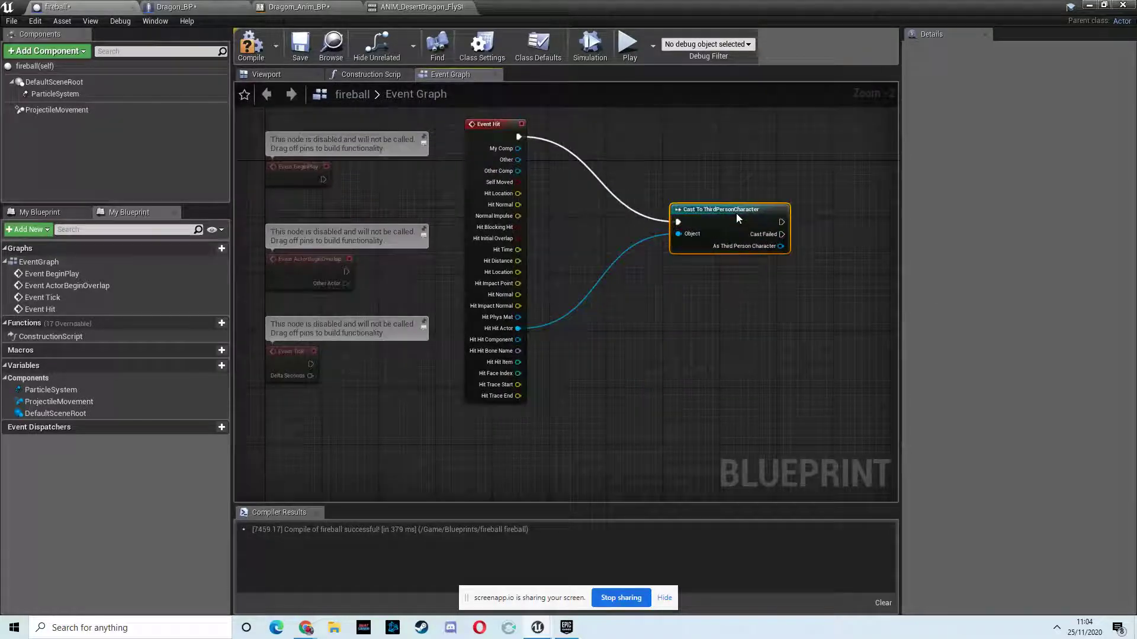
right_click_drag(736, 214, 634, 168)
left_click_drag(668, 210, 661, 195)
right_click_drag(706, 183, 691, 205)
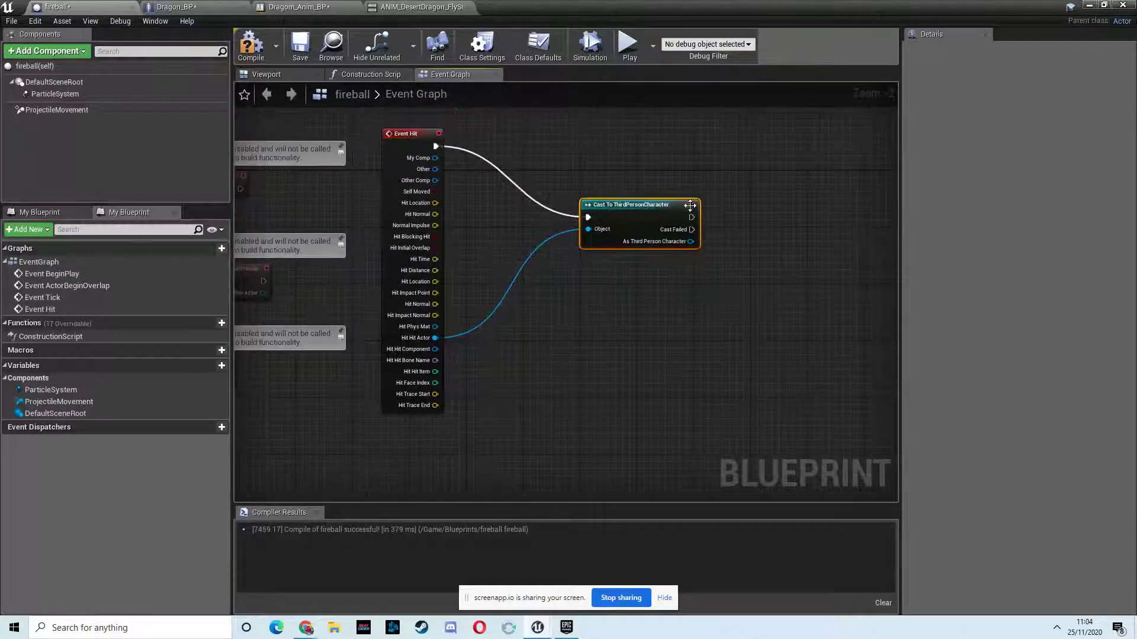
Add a Spawn Emitter at Location node after the successful cast
left_click_drag(750, 222, 753, 218)
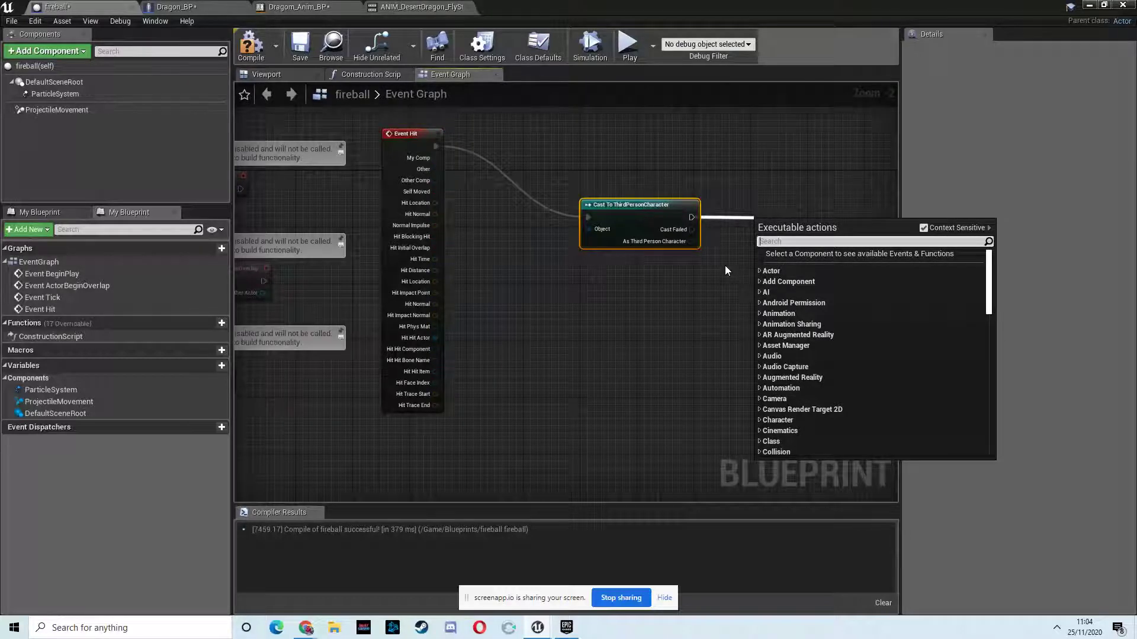
type("spawn em")
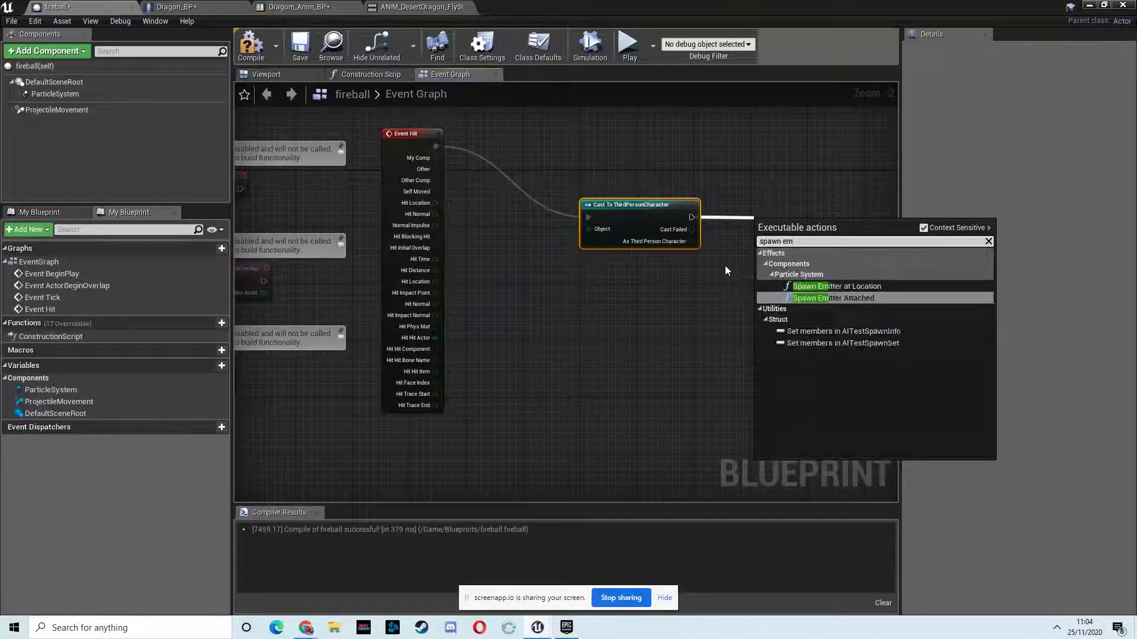
left_click(837, 286)
right_click_drag(784, 237, 801, 170)
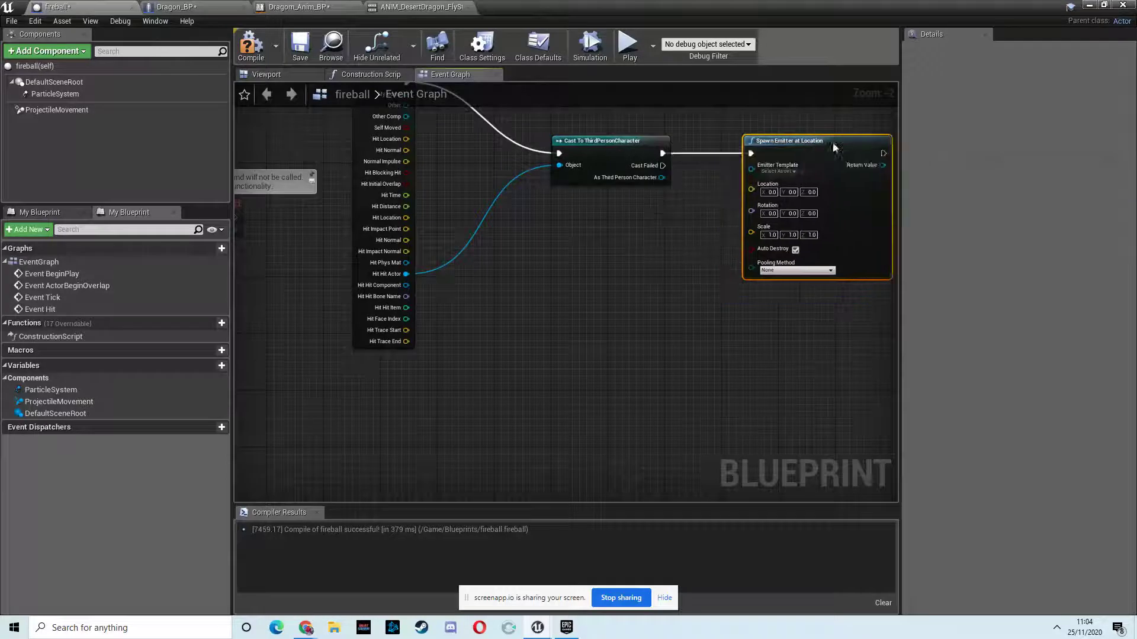
right_click_drag(707, 202, 683, 240)
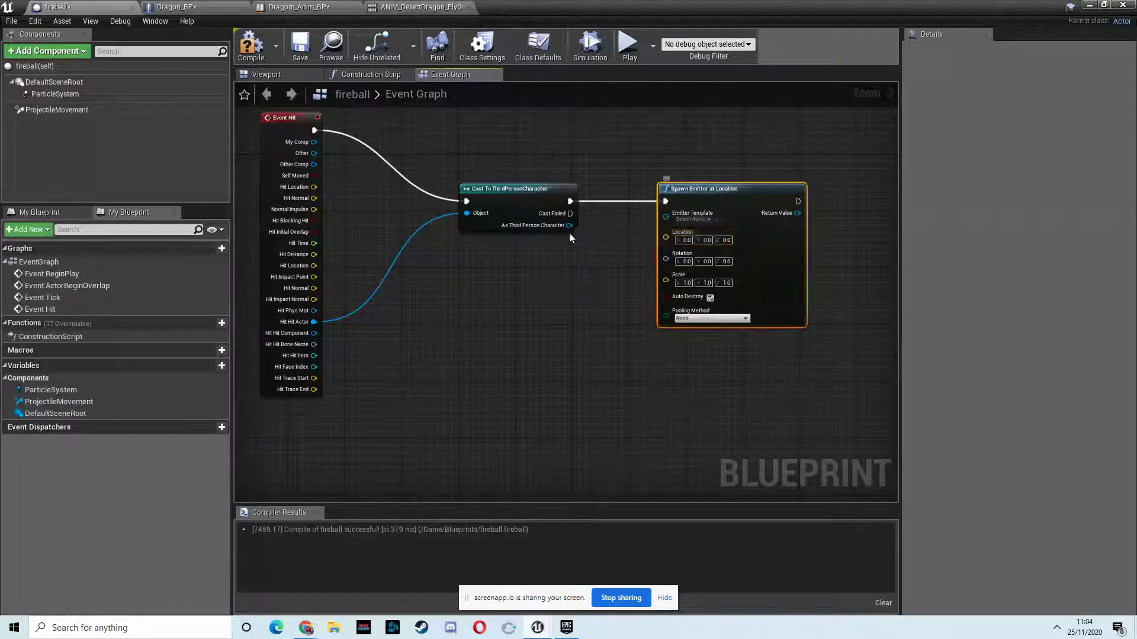
Wire Hit Location into the Spawn Emitter's Location pin
left_click_drag(586, 264, 589, 261)
type("get world")
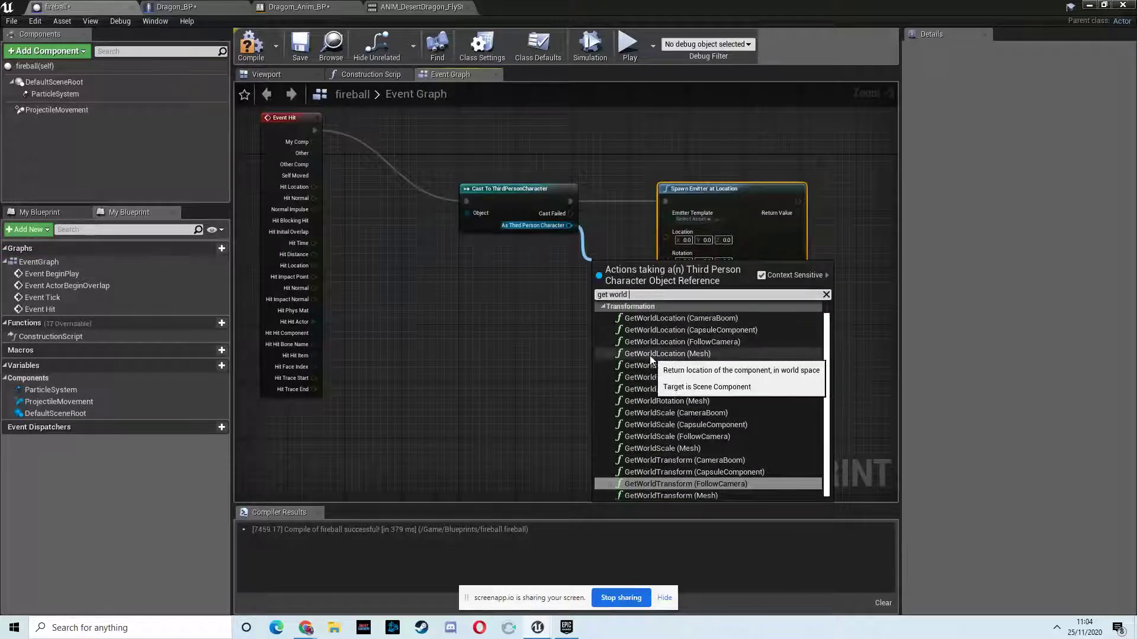
key("BackSpace")
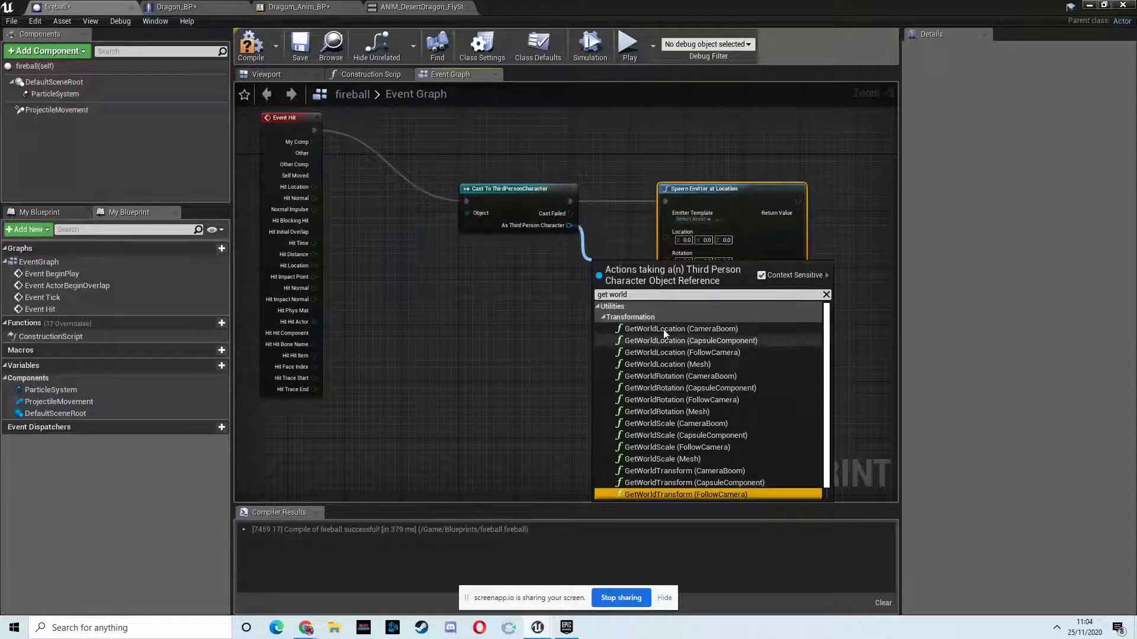
left_click(543, 283)
left_click_drag(737, 189, 850, 182)
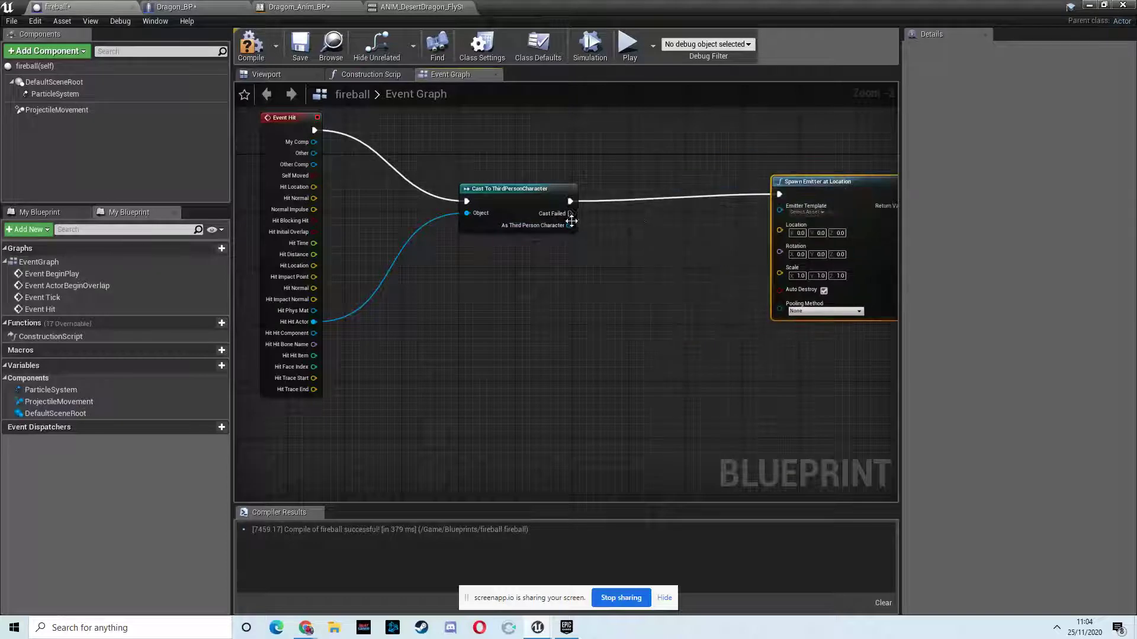
left_click_drag(568, 225, 601, 259)
type("get a")
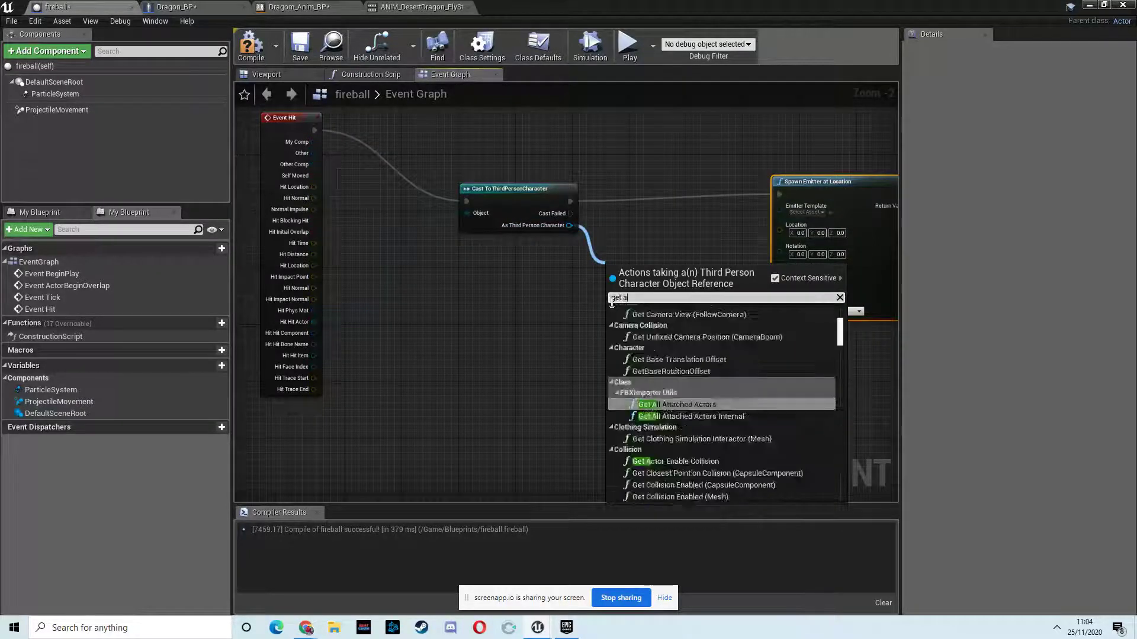
type("ctor lo")
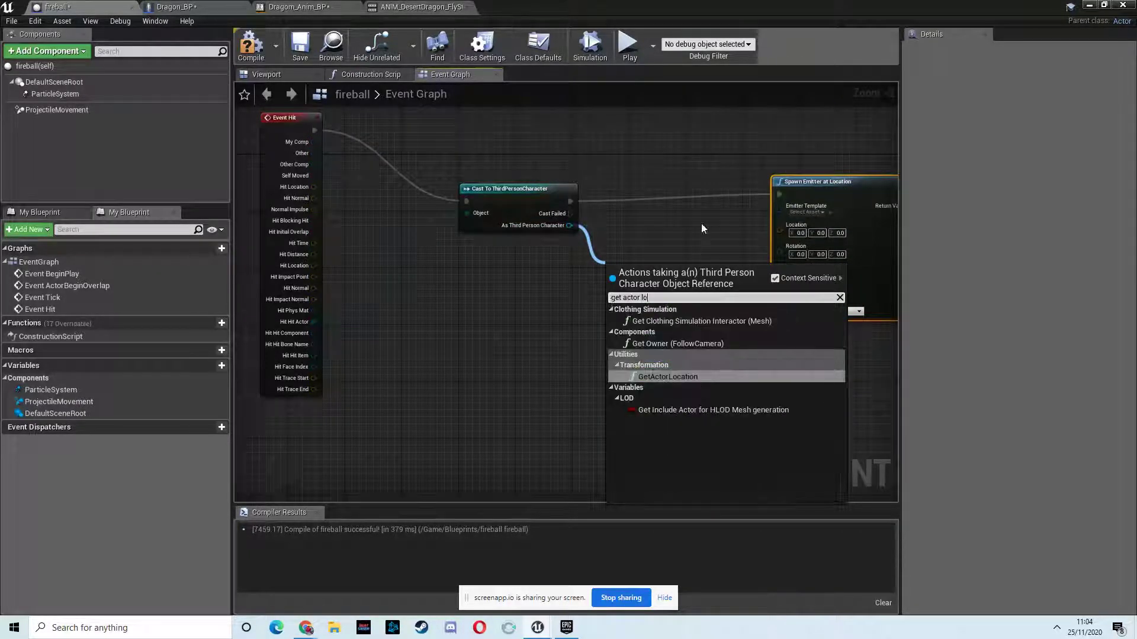
left_click(701, 228)
mouse_move(757, 232)
left_mouse_down()
mouse_move(486, 307)
mouse_move(314, 266)
left_mouse_up()
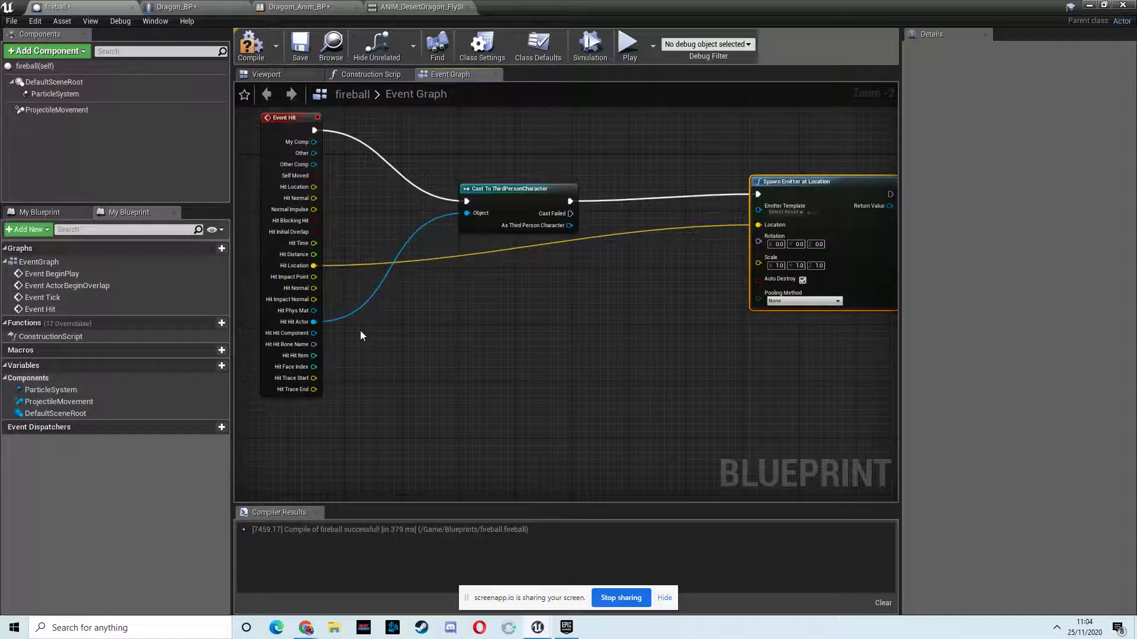
left_click_drag(828, 193, 814, 192)
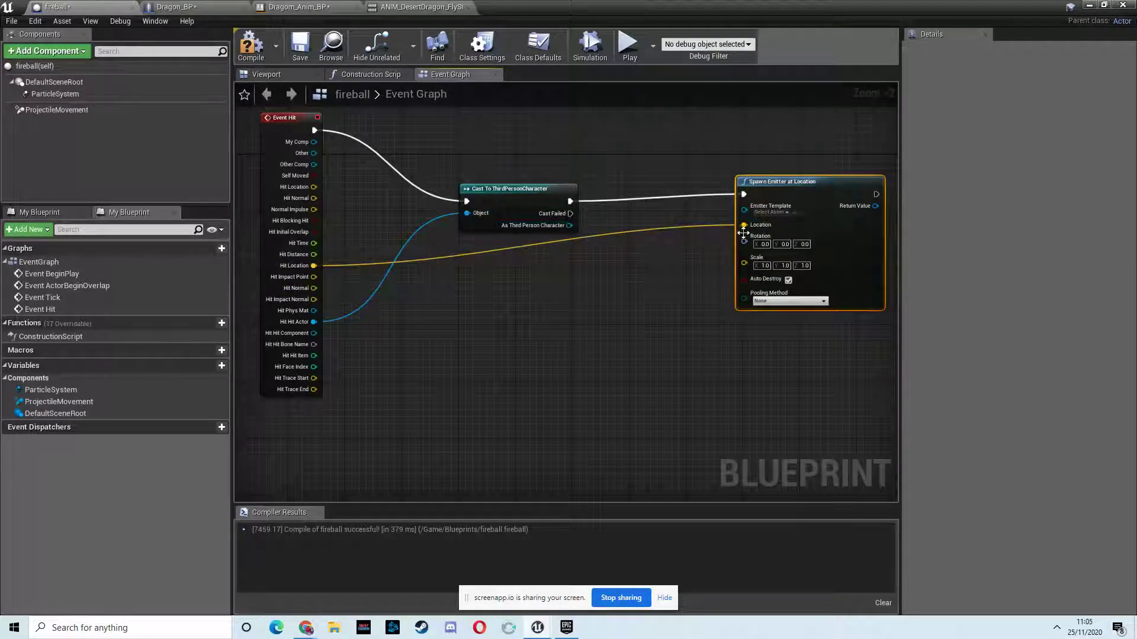
left_click(771, 213)
scroll(899, 257, "down", 2)
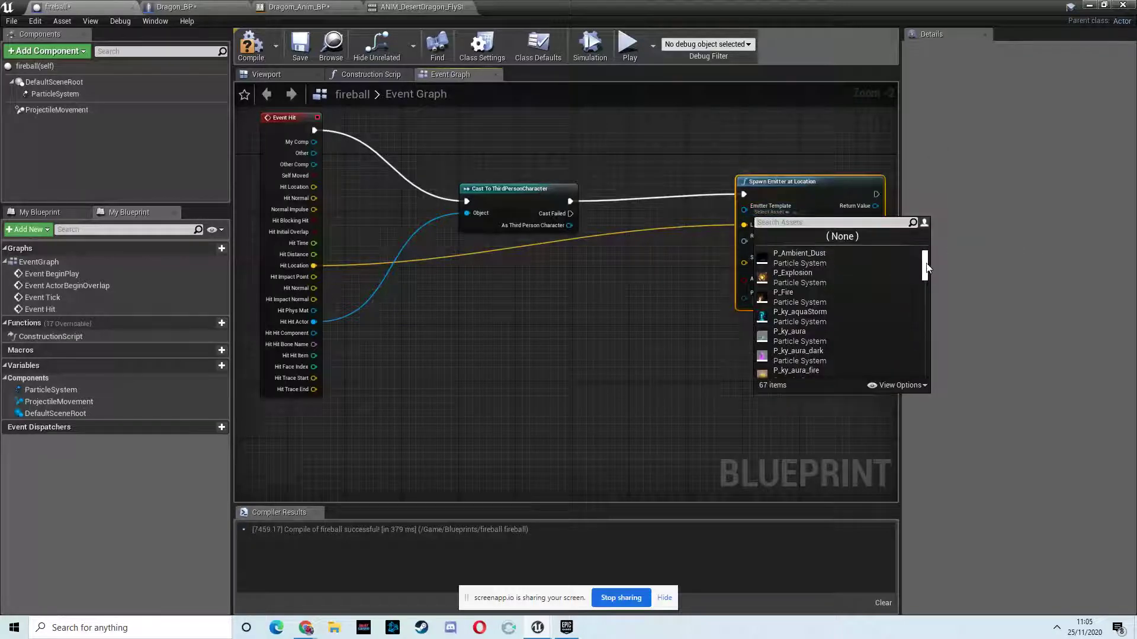
scroll(930, 271, "down", 1)
scroll(930, 275, "down", 1)
Set the emitter template to P_ky_hit_fire from AdvancedMagicFX12/particles and compile the fireball
left_click(1121, 8)
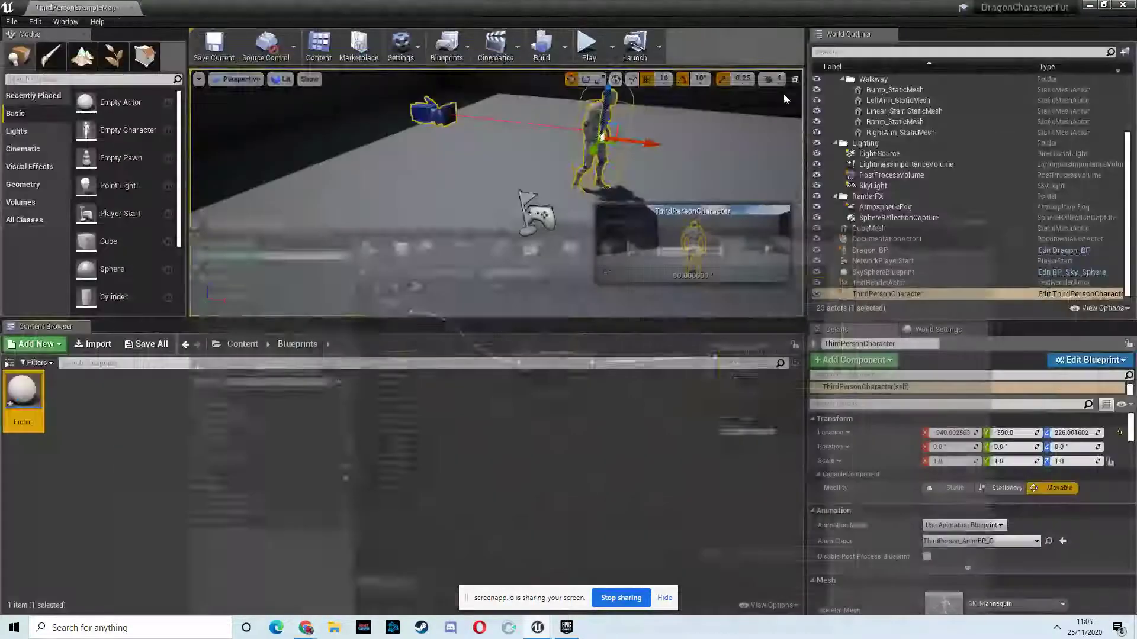
left_click(243, 344)
double_click(28, 394)
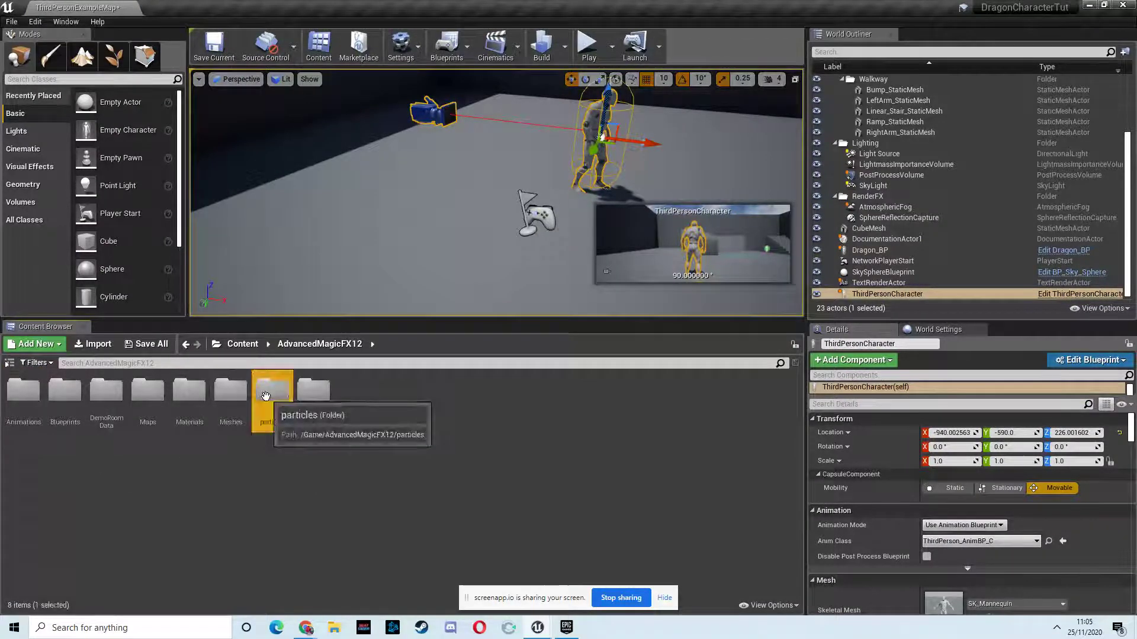
double_click(272, 392)
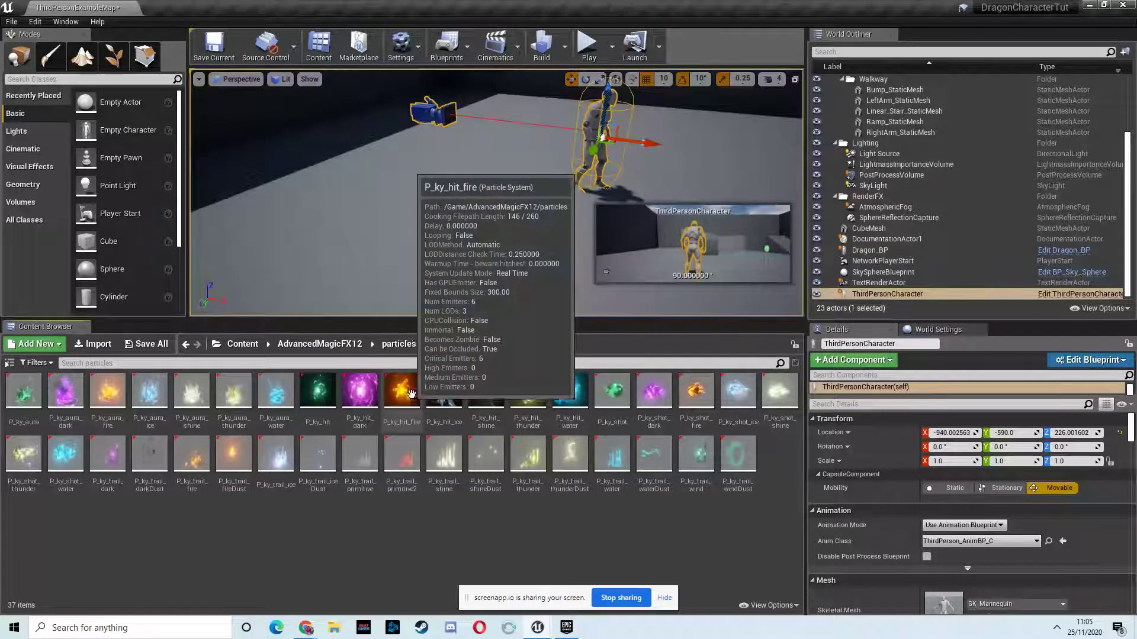
left_click(410, 411)
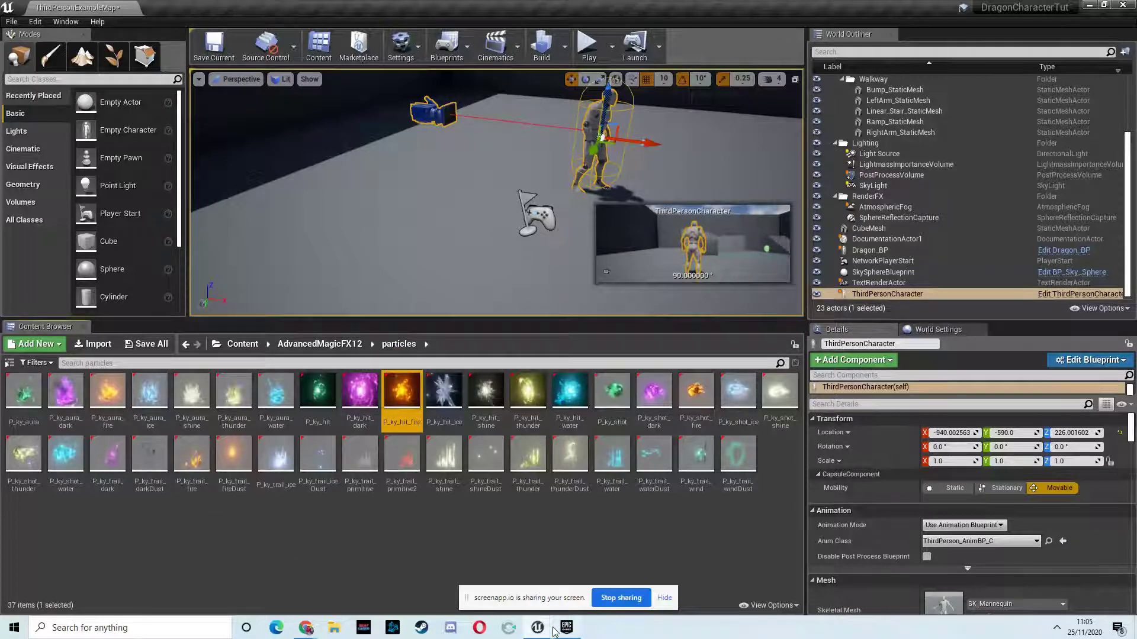
mouse_move(538, 628)
left_click(584, 586)
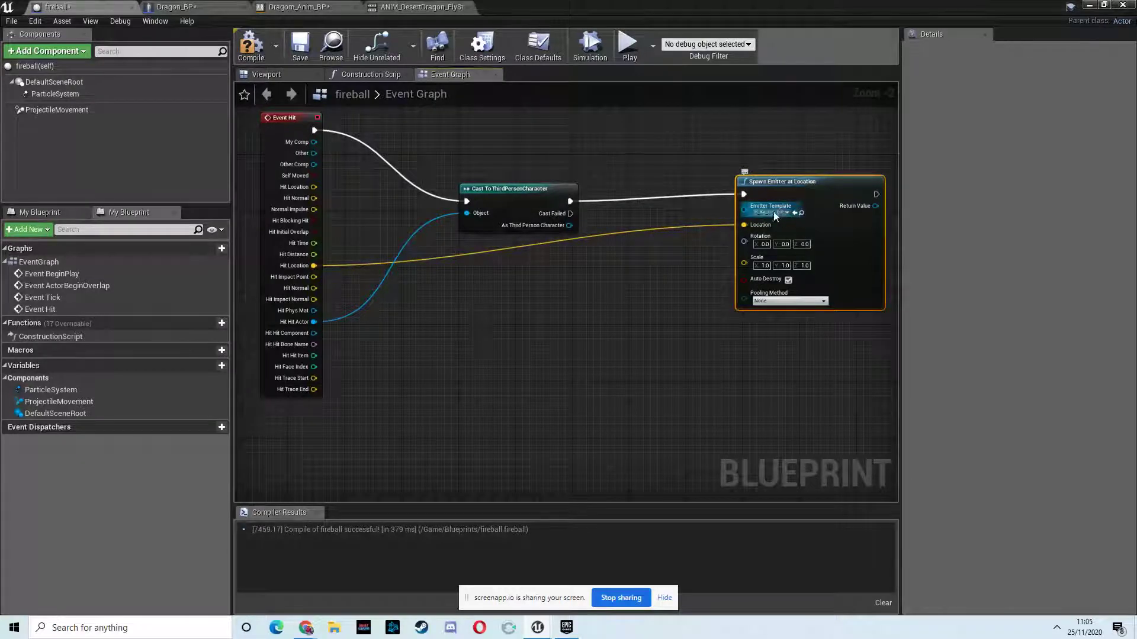
left_click(793, 214)
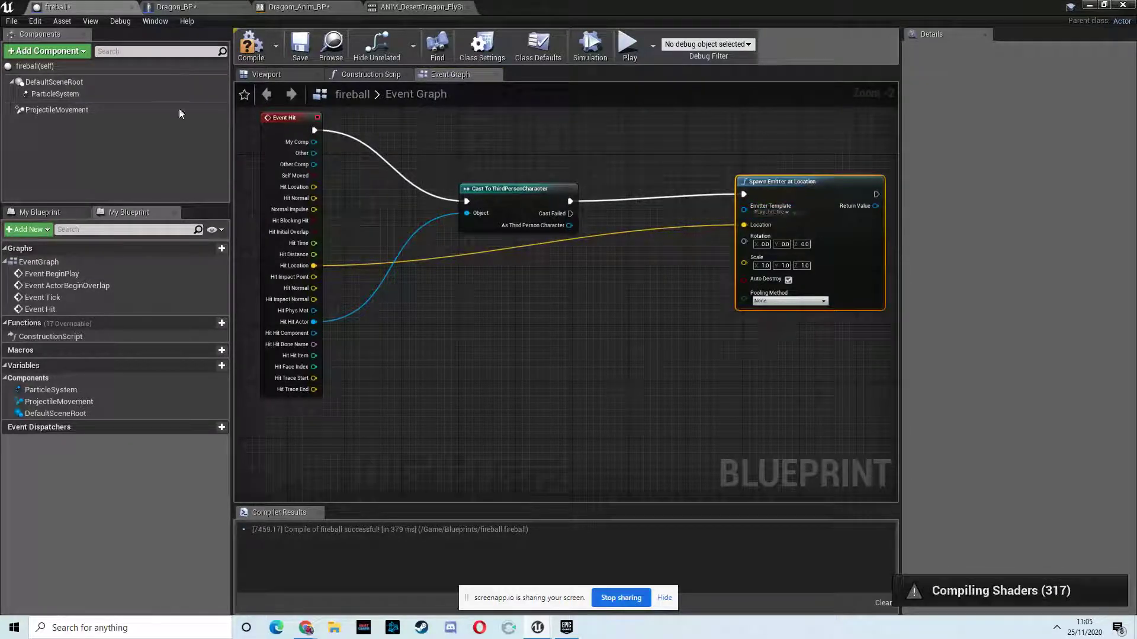
left_click(250, 46)
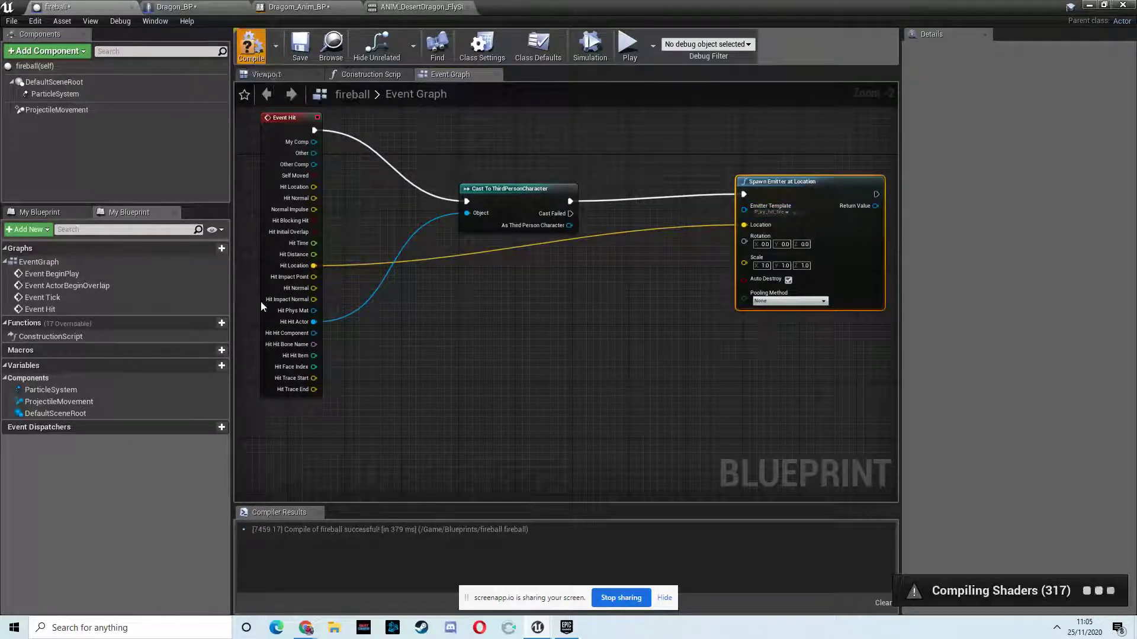
left_click(1089, 8)
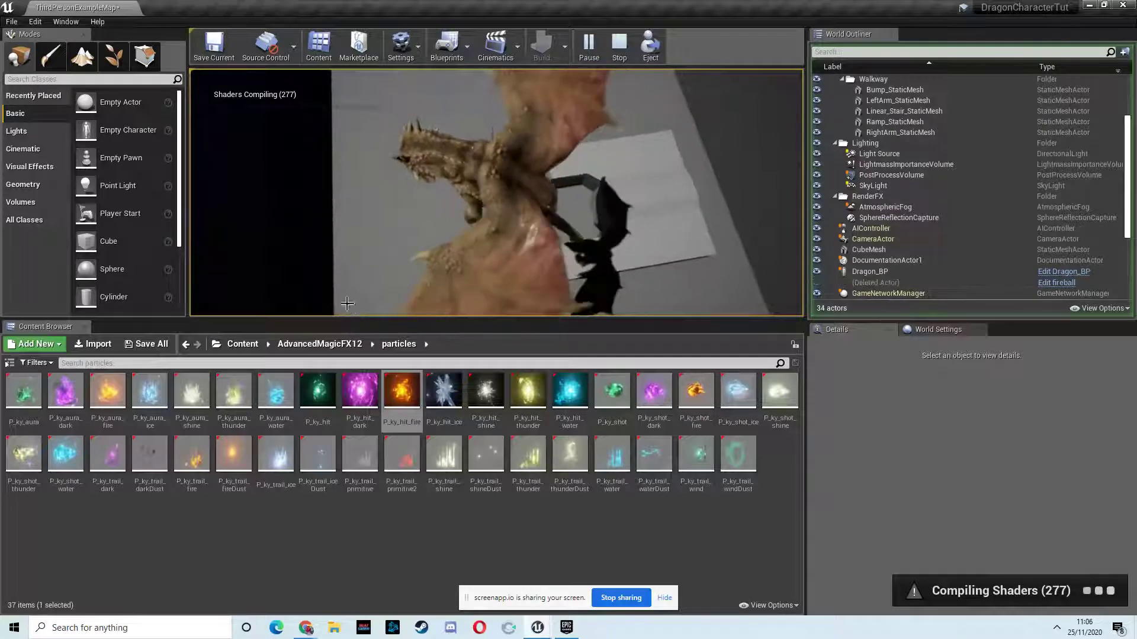
Stop the dragon flight test and select the TextRenderActor in the World Outliner
key("Escape")
left_click(448, 146)
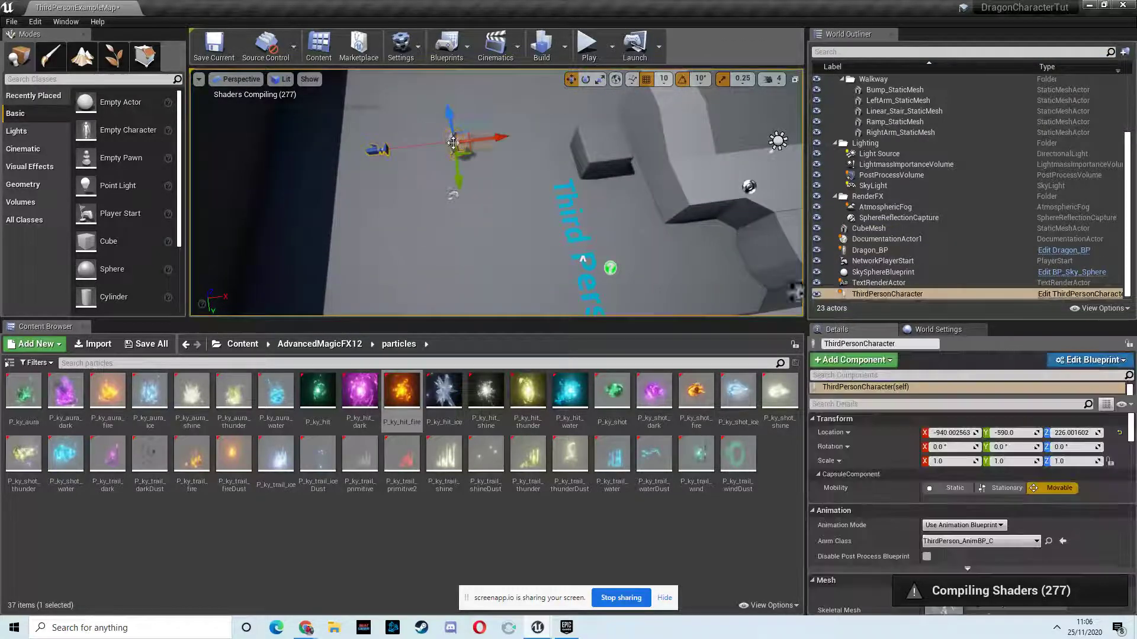
left_click(1062, 283)
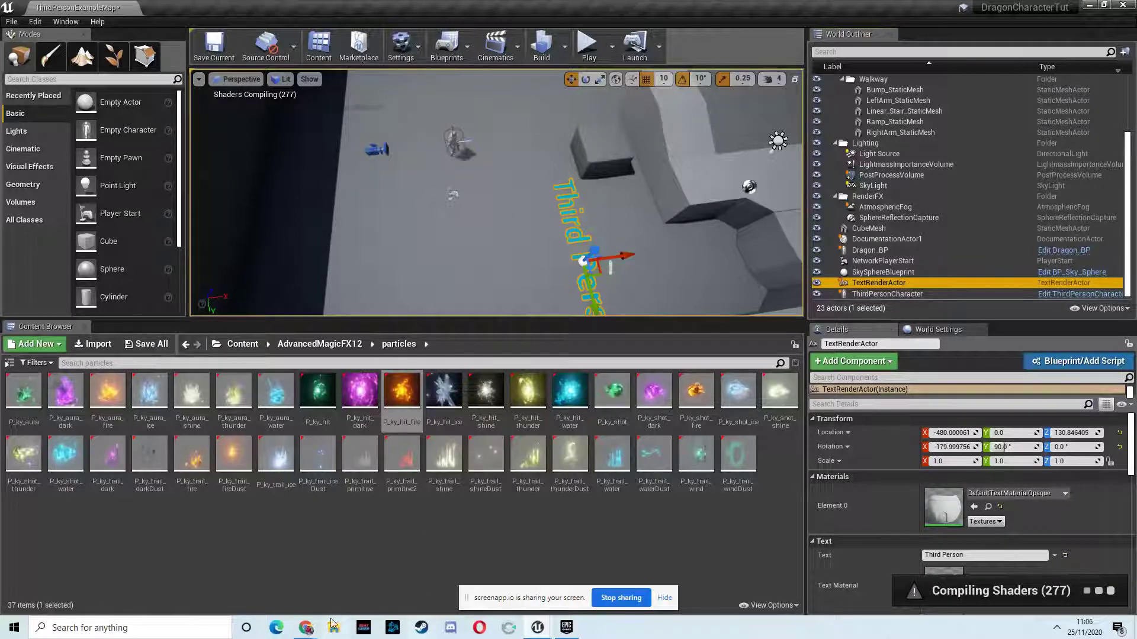
mouse_move(306, 627)
left_click(242, 569)
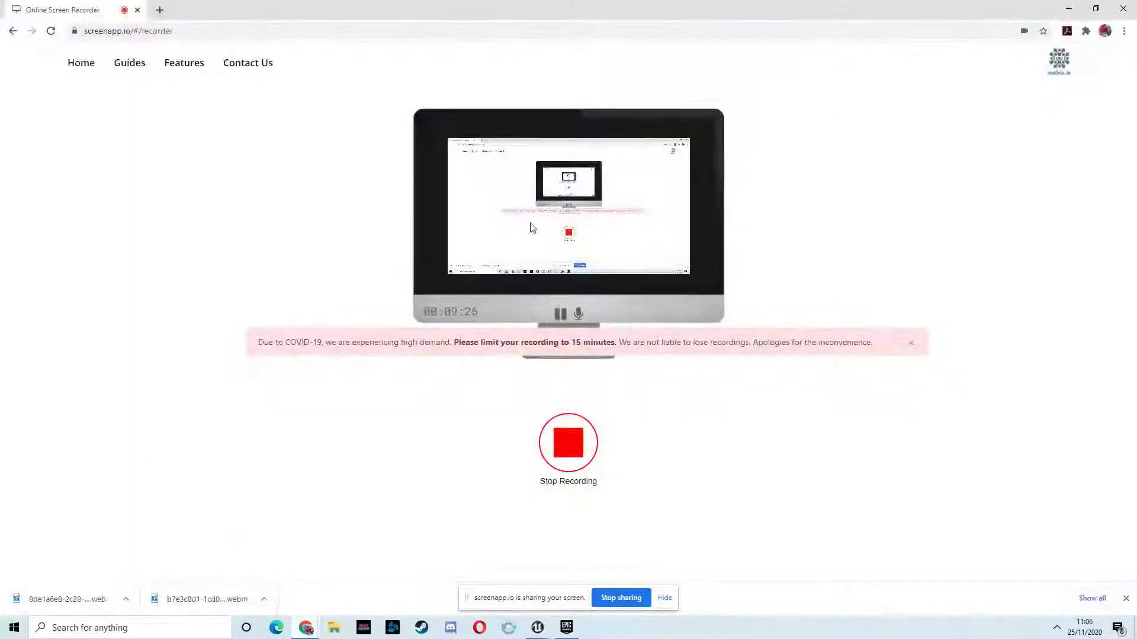
Focus the ThirdPersonCharacter, select the dragon and open Dragon_BP for editing
left_click(1069, 11)
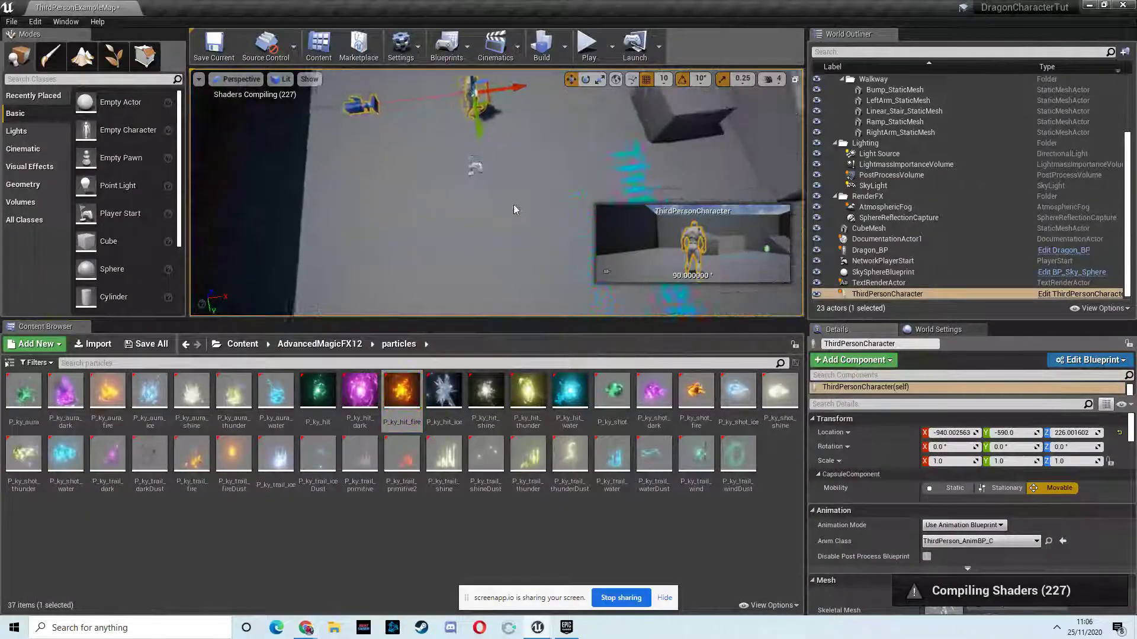
key("f")
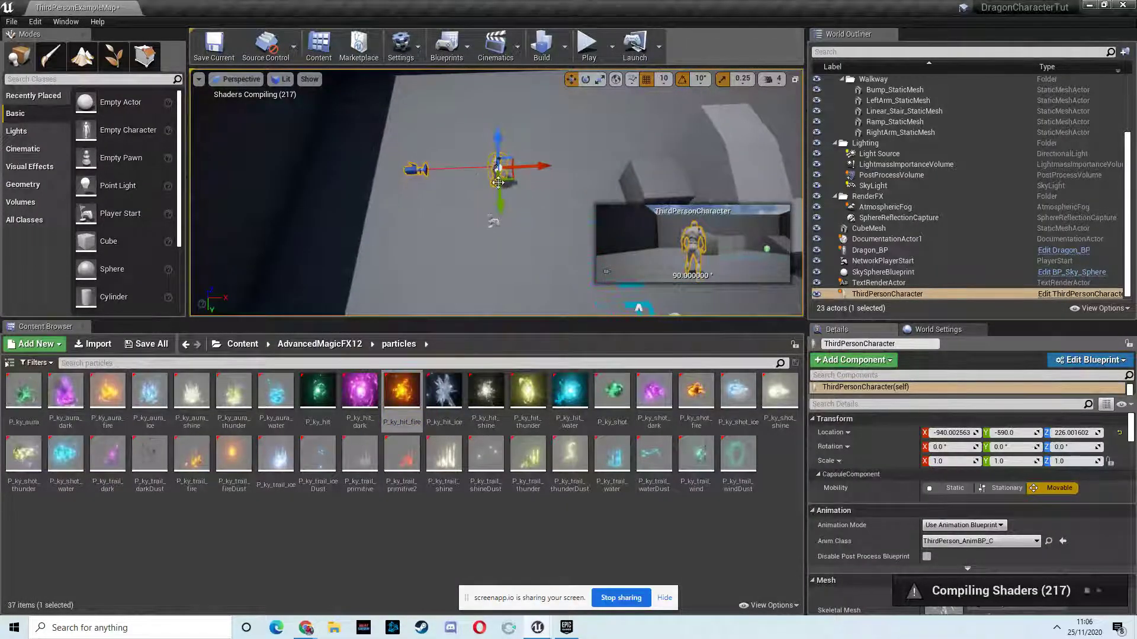
double_click(869, 250)
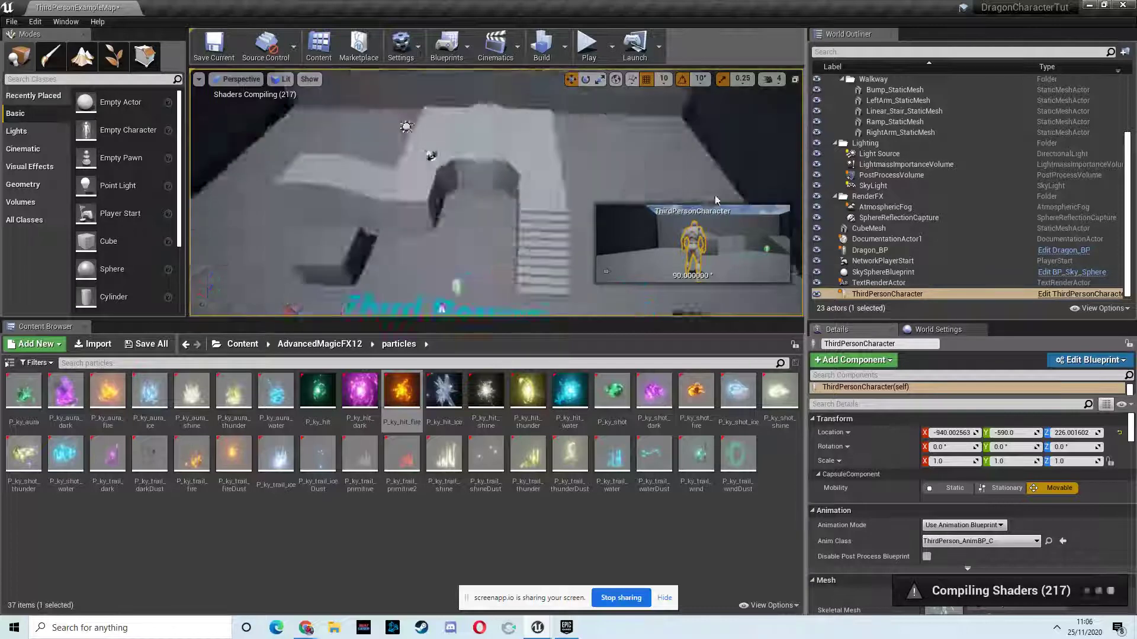
left_click(501, 260)
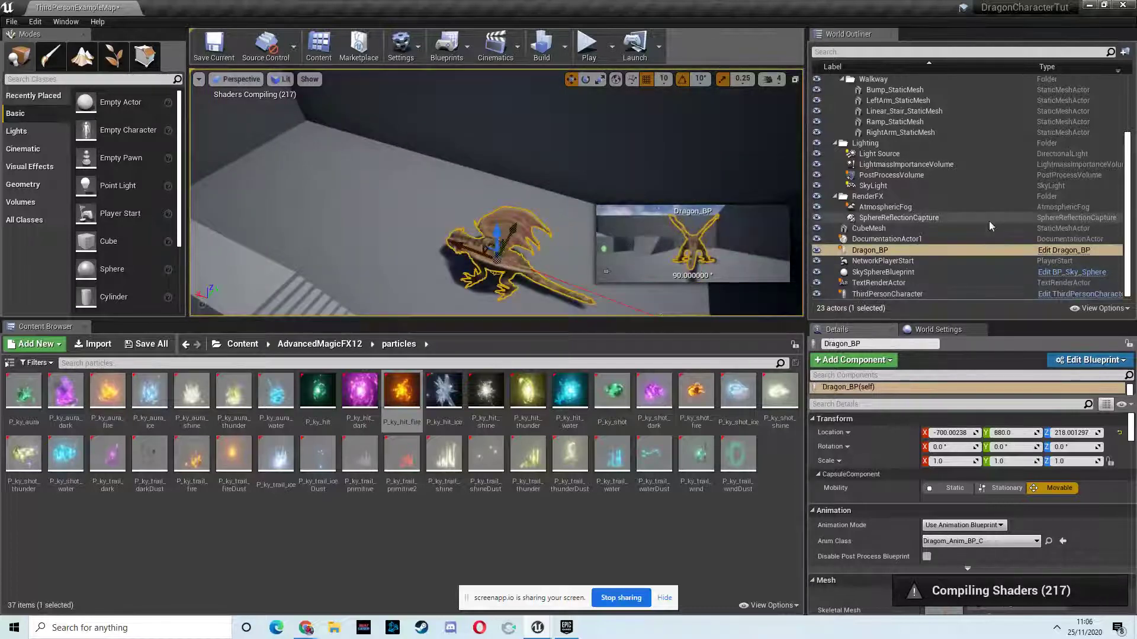
left_click(1063, 250)
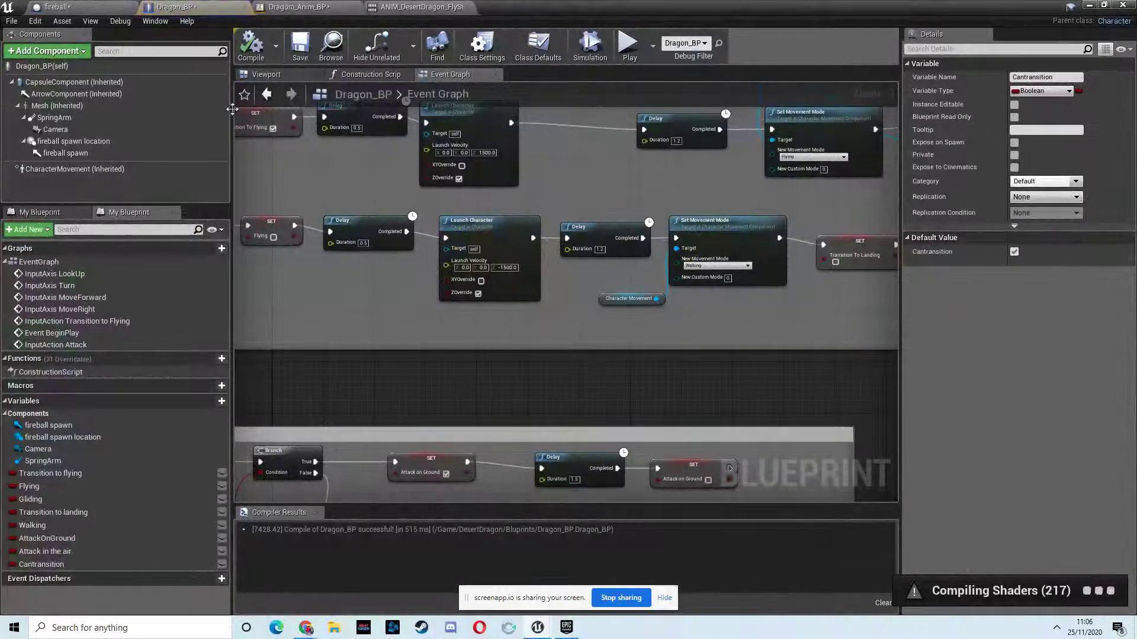
Switch to the fireball blueprint's graph
left_click(84, 9)
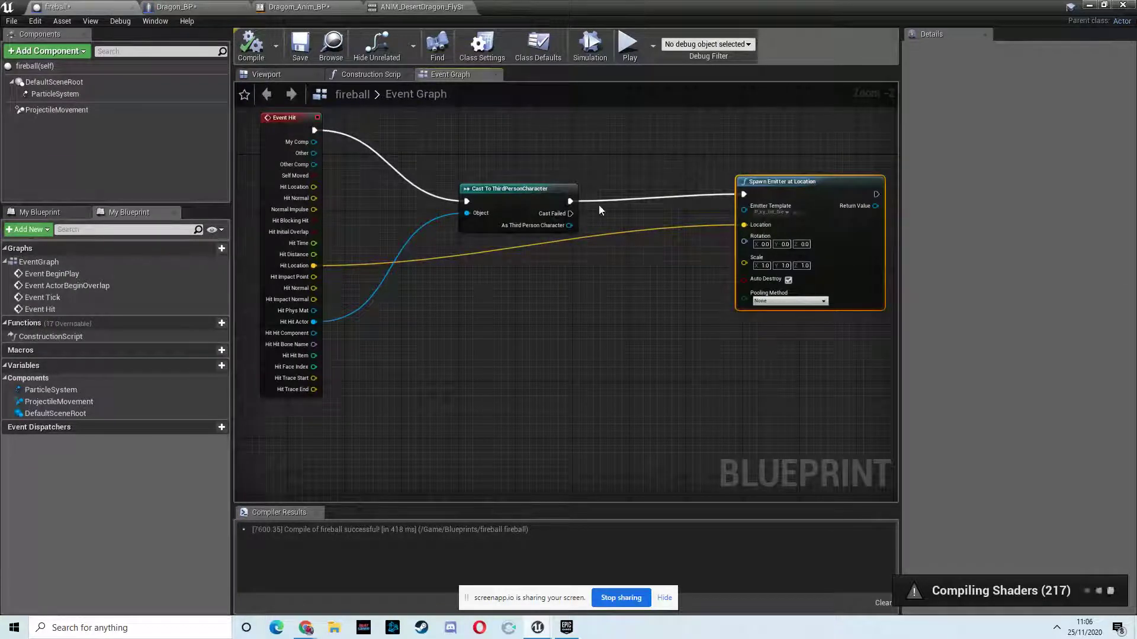
Feed the character's GetActorLocation into the Spawn Emitter Location and set Scale to 2.0
left_click_drag(569, 225, 628, 264)
type("get")
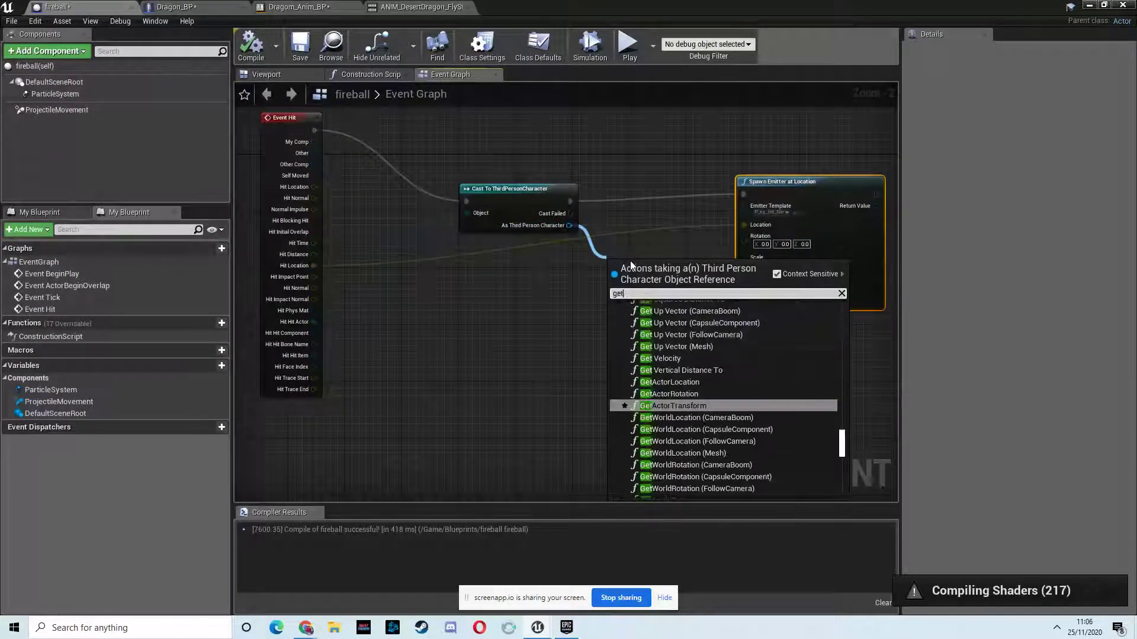
type(" actor ")
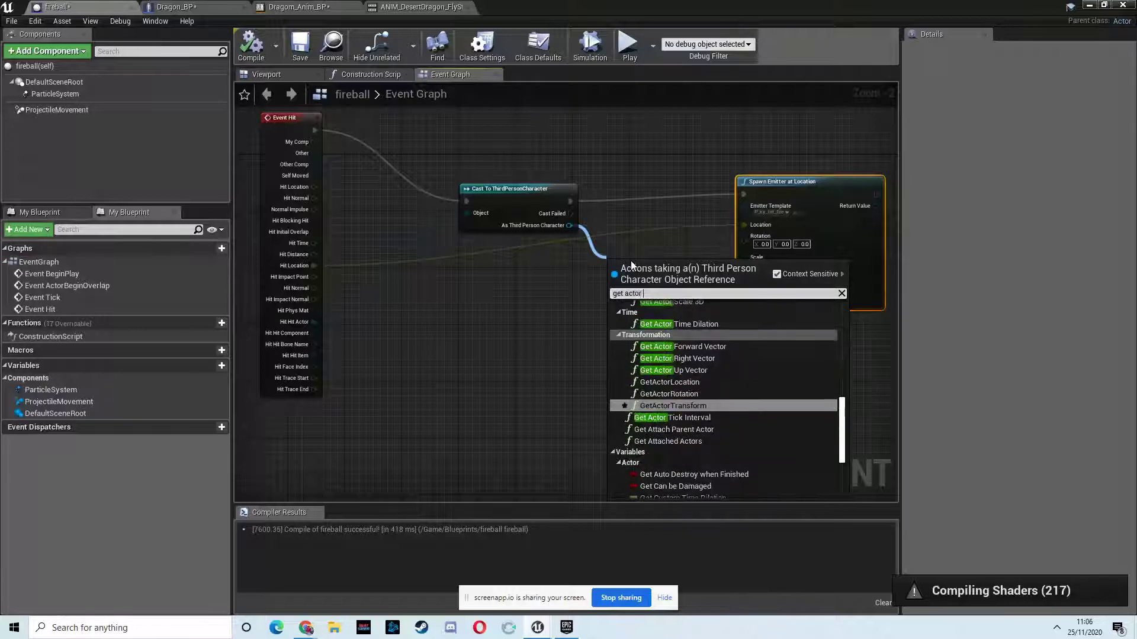
type("location")
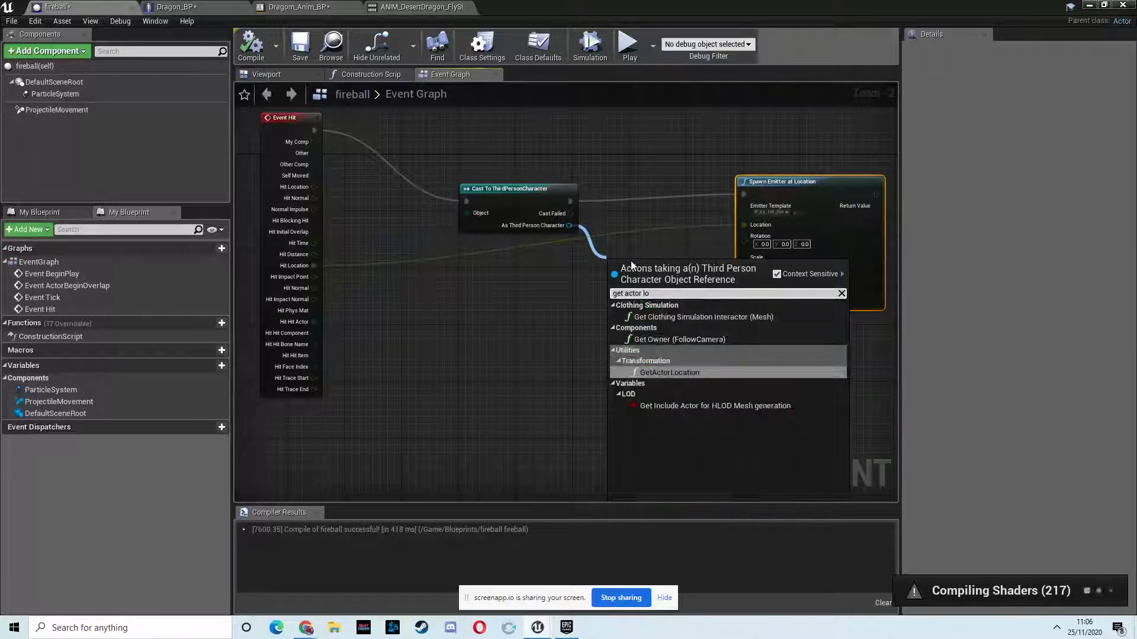
left_click(699, 368)
left_click_drag(688, 286, 742, 225)
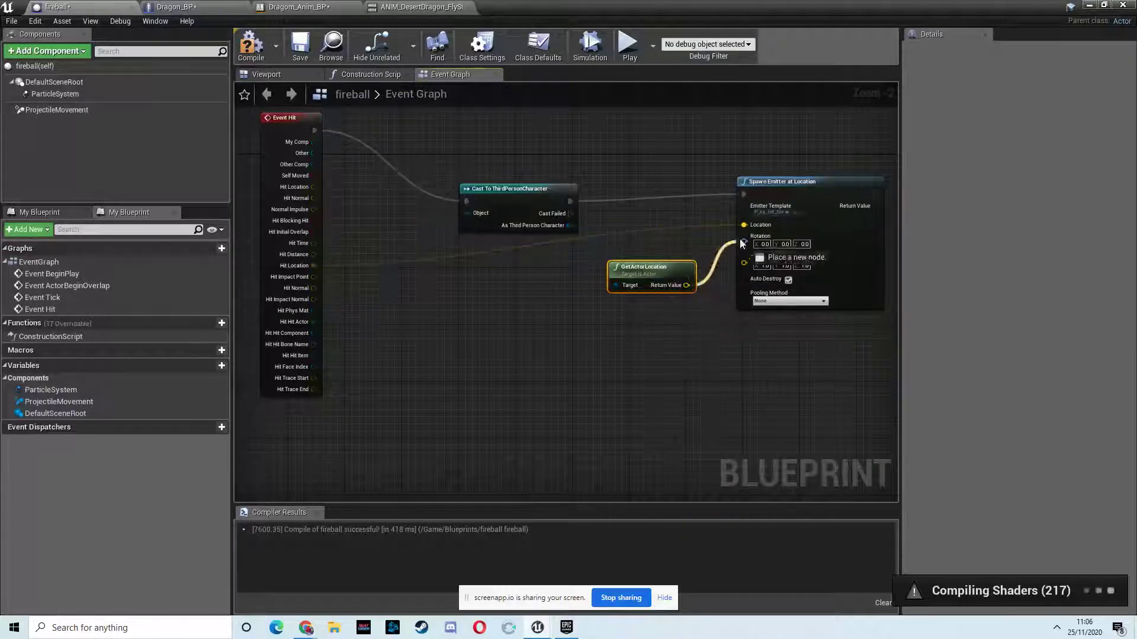
left_click(800, 182)
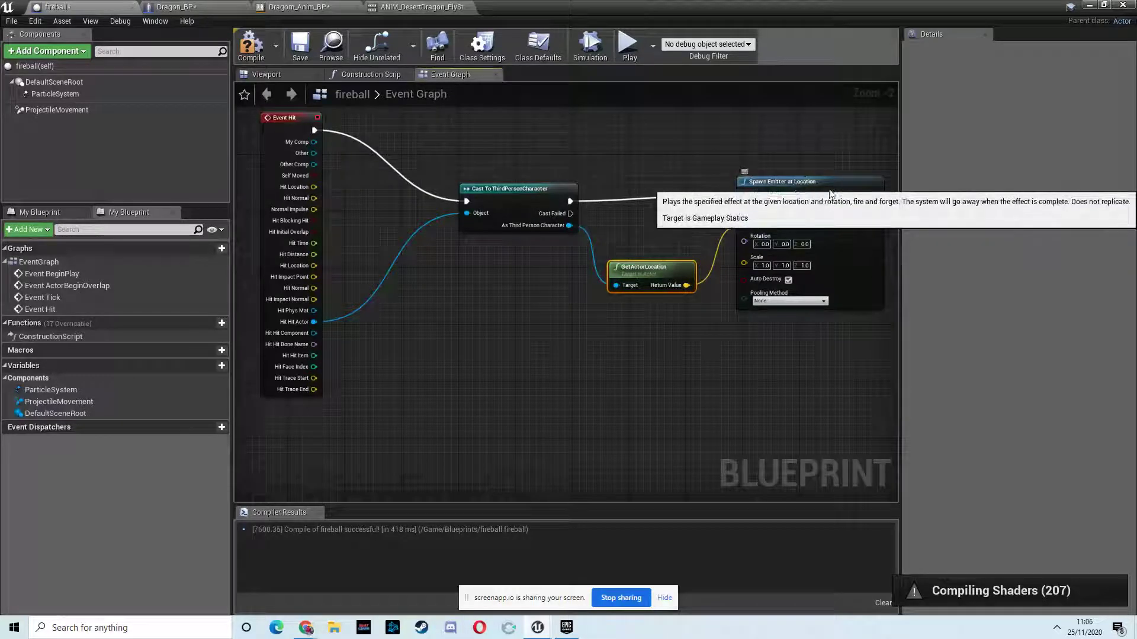
left_click_drag(799, 181, 827, 189)
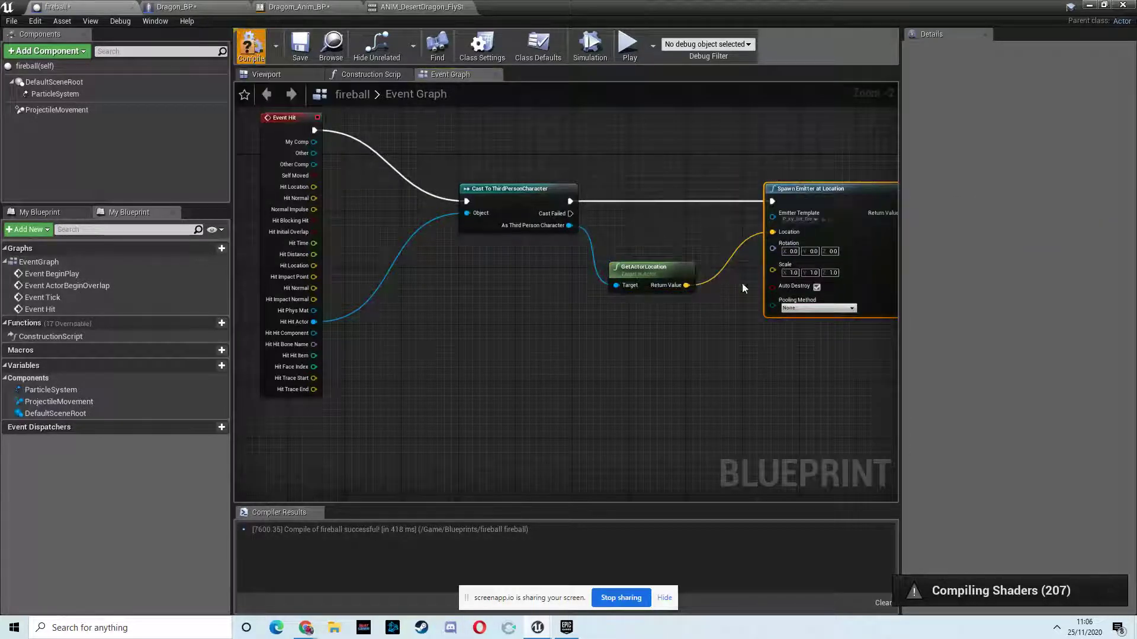
left_click(793, 273)
type("2")
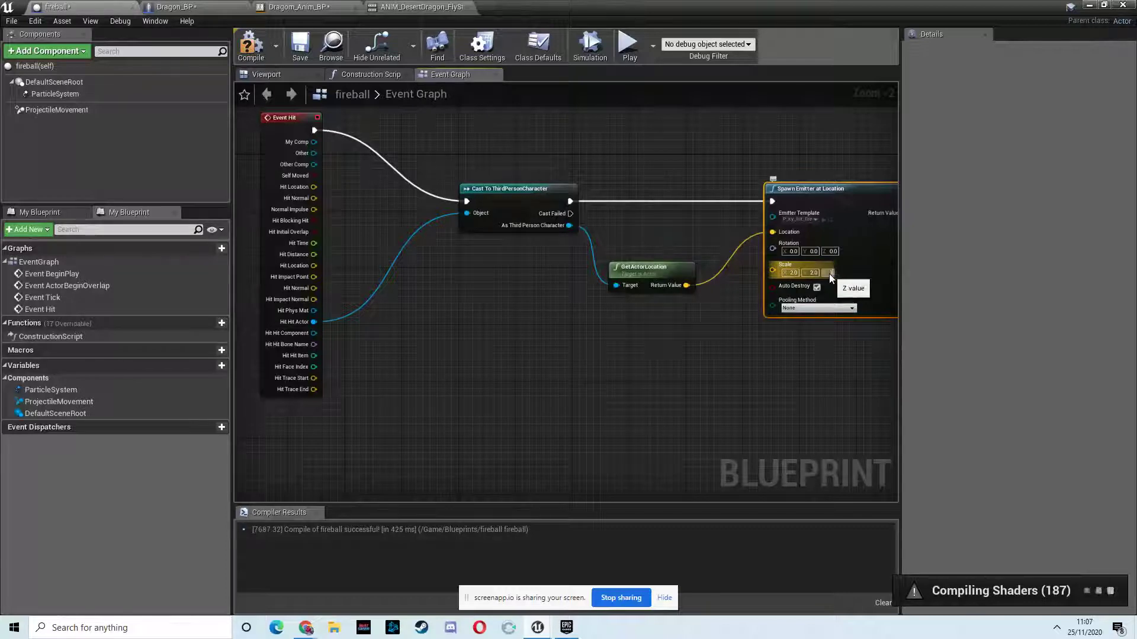
Compile the fireball blueprint and return to the level
left_click(251, 46)
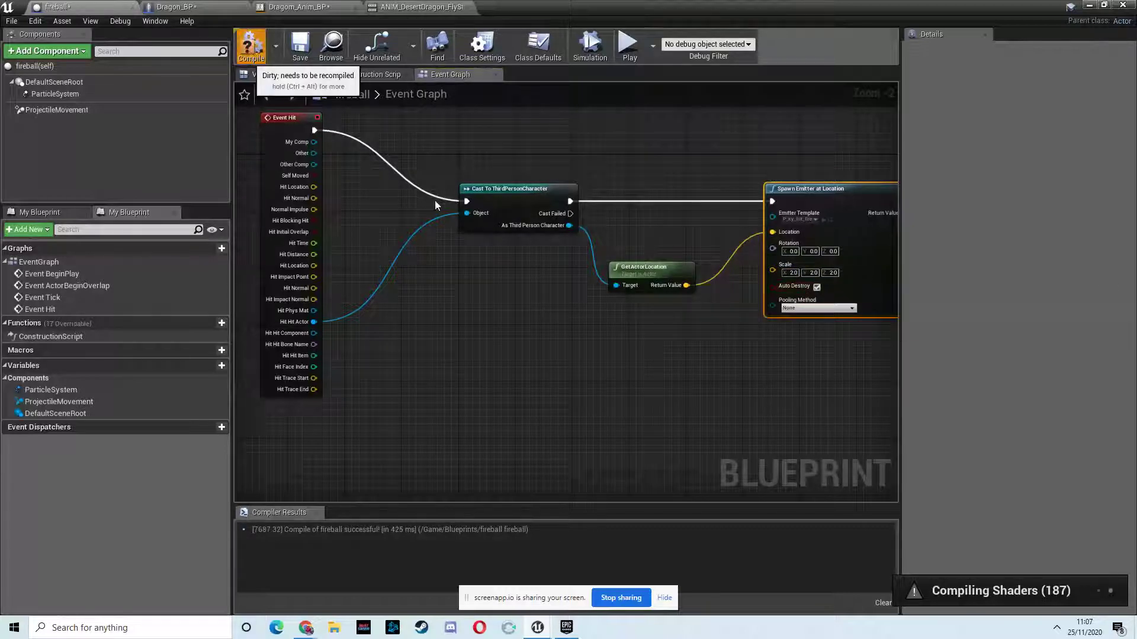
left_click(531, 197)
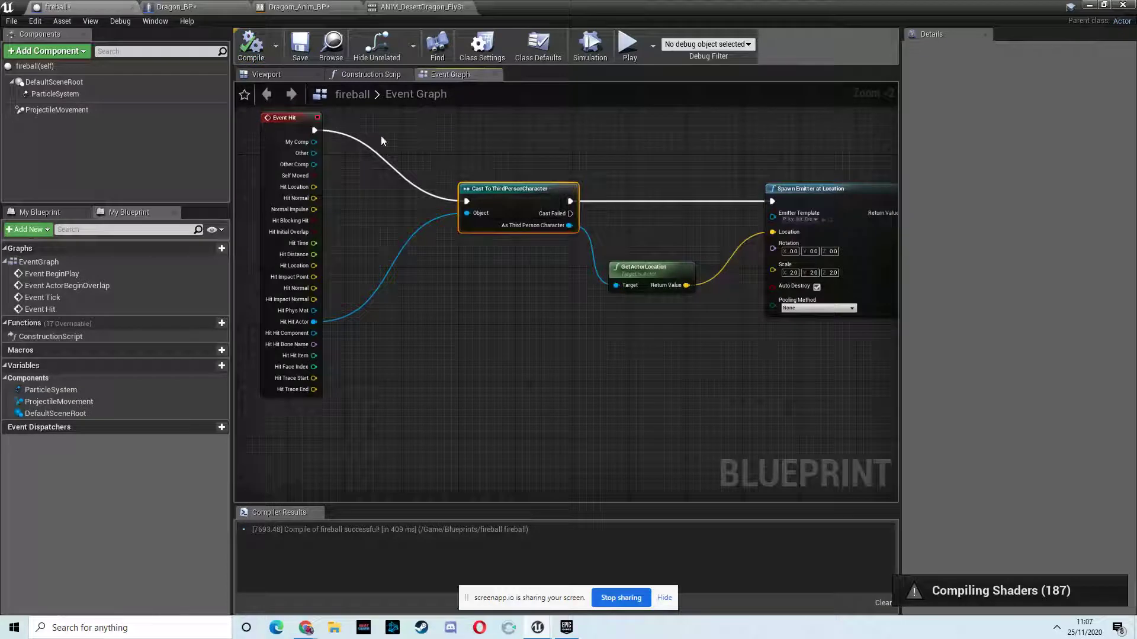
right_click(424, 143)
key("Escape")
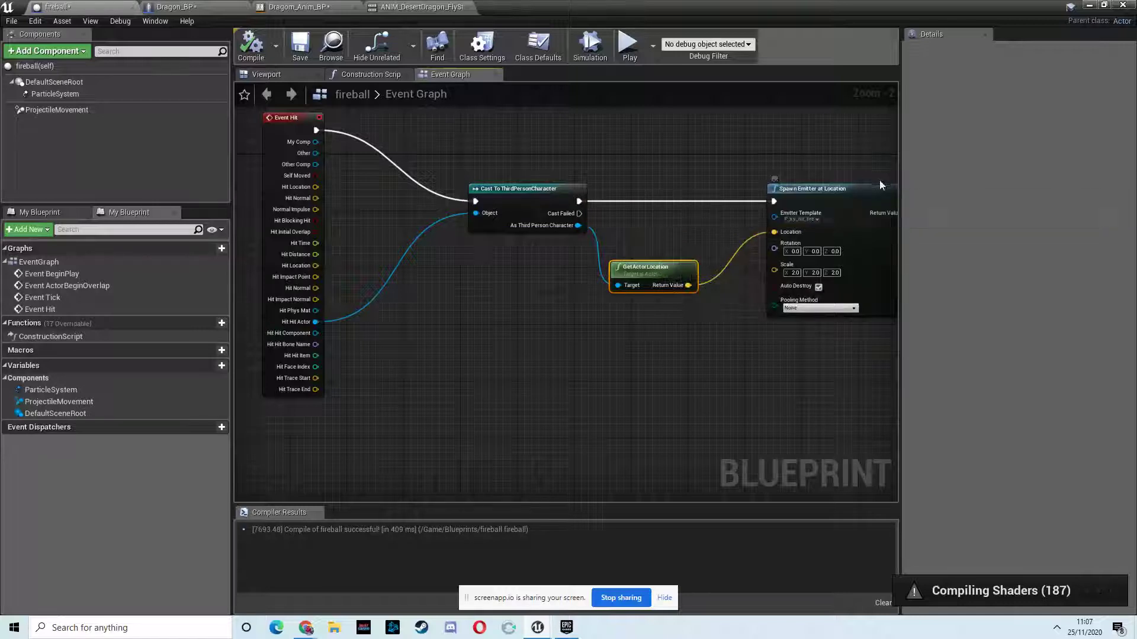
left_click(1088, 5)
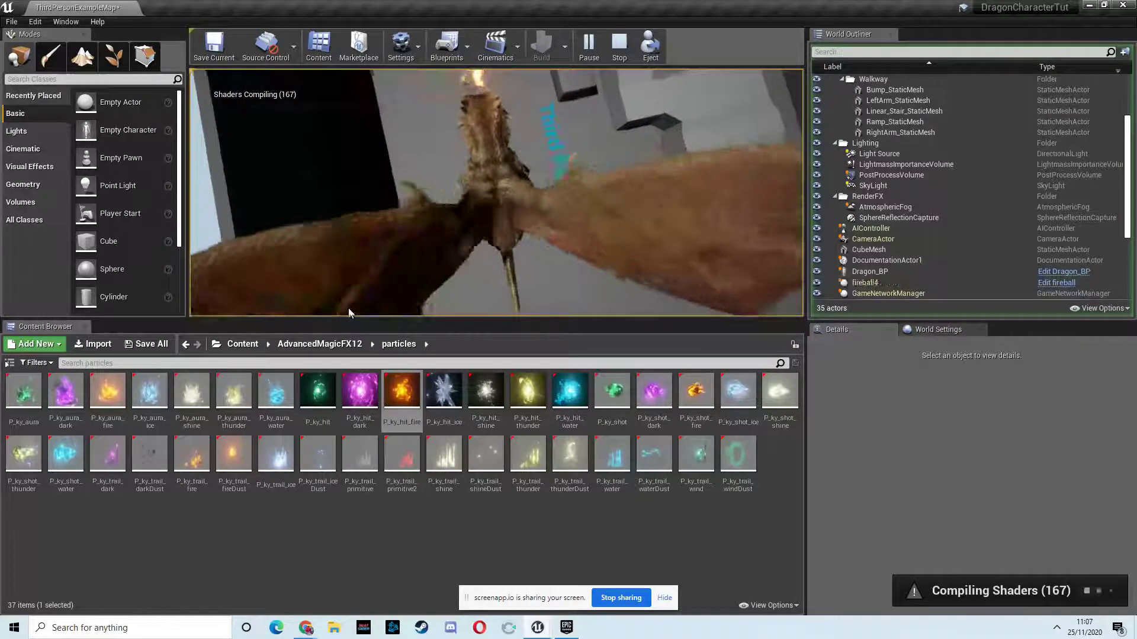
Stop the play session and bring the fireball blueprint editor back from the taskbar
key("Escape")
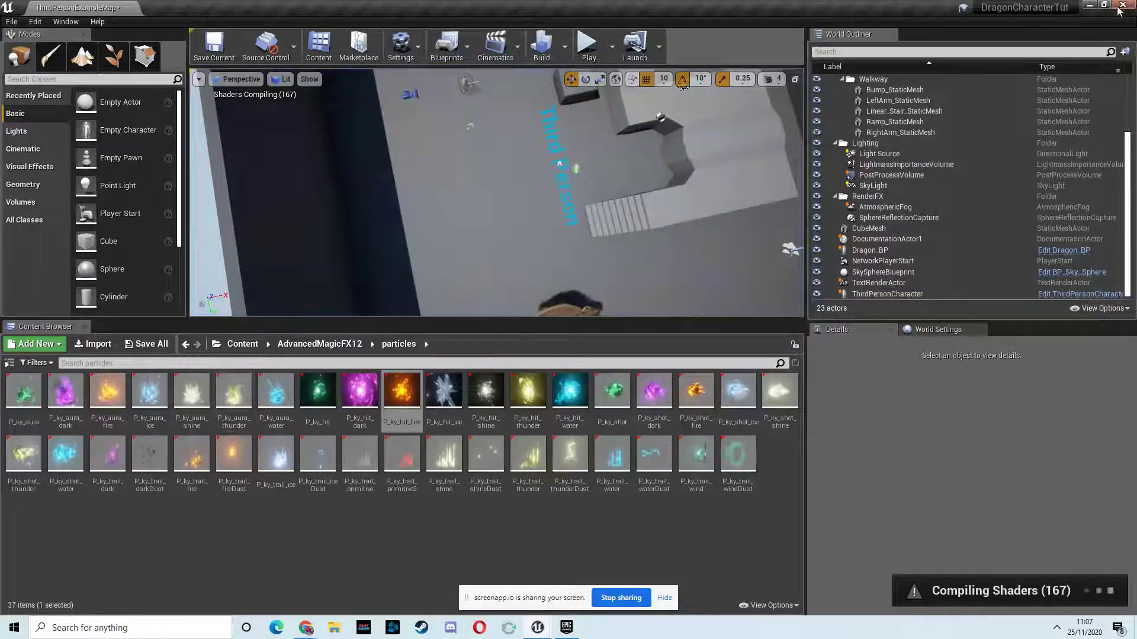
left_click(1119, 11)
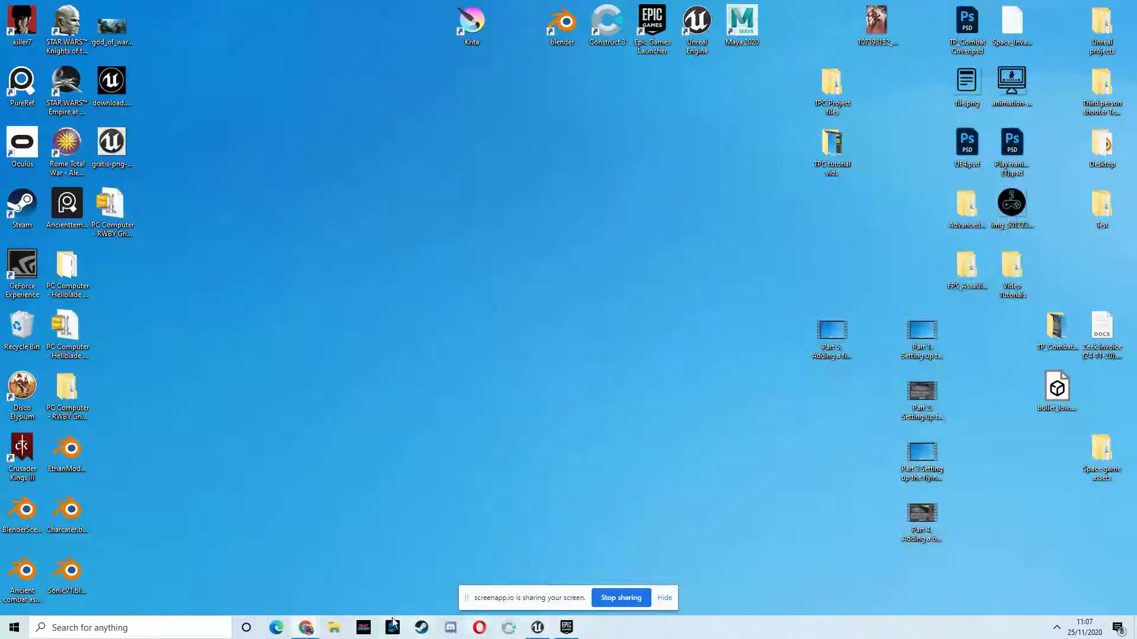
left_click(308, 628)
left_click(537, 629)
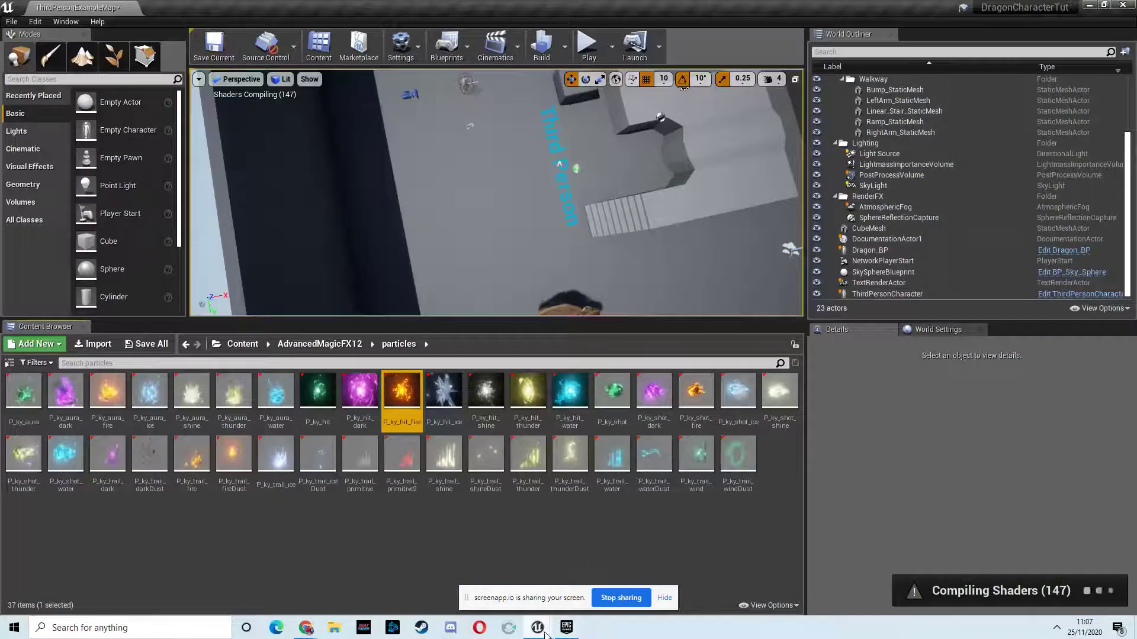
mouse_move(538, 628)
left_click(595, 573)
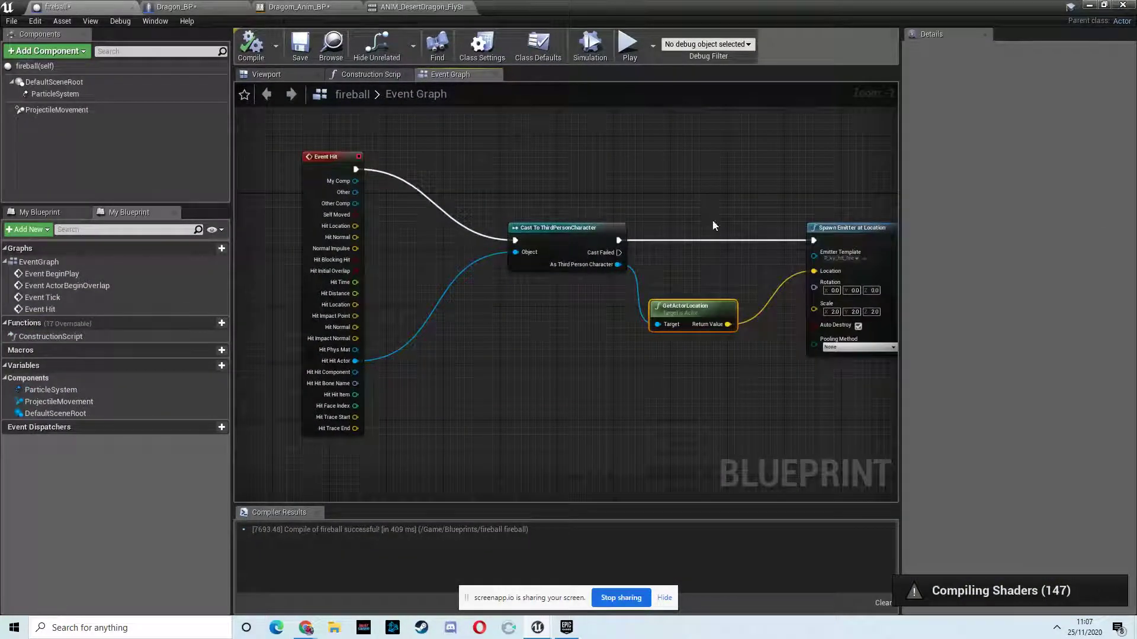
Delete the Event Hit node and add a Sphere Collision component
key("Delete")
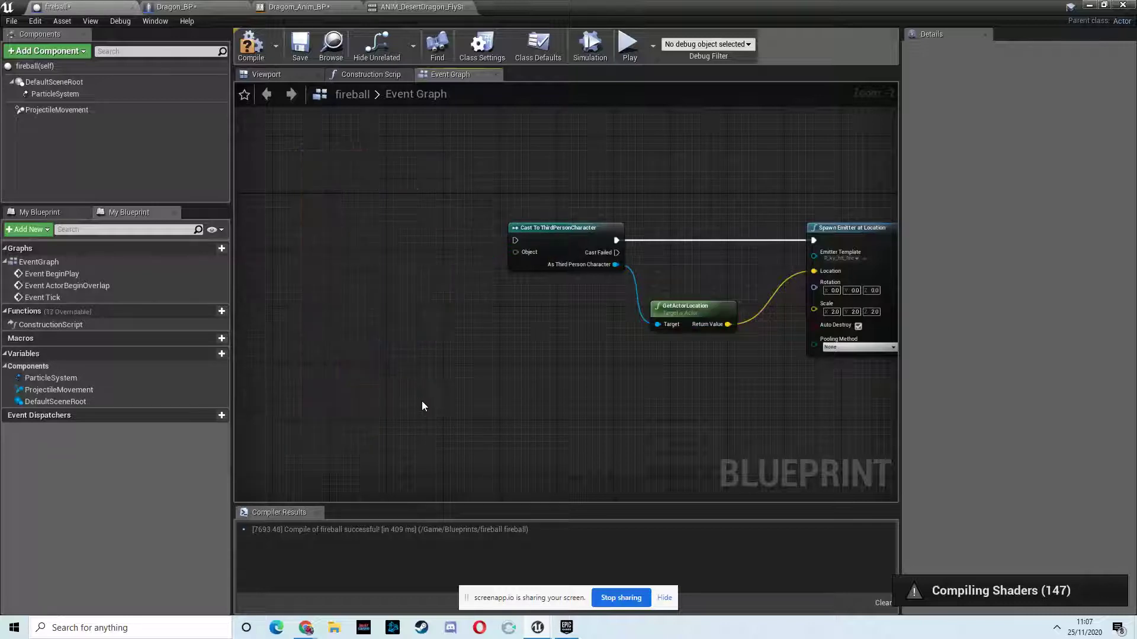
left_click(45, 50)
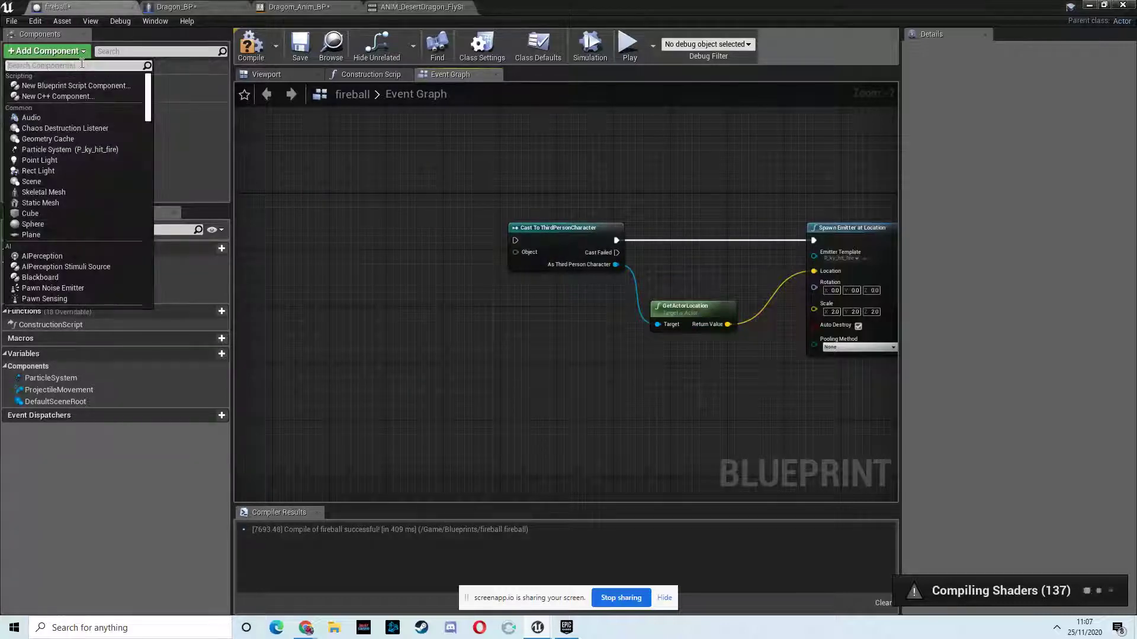
type("sSphere")
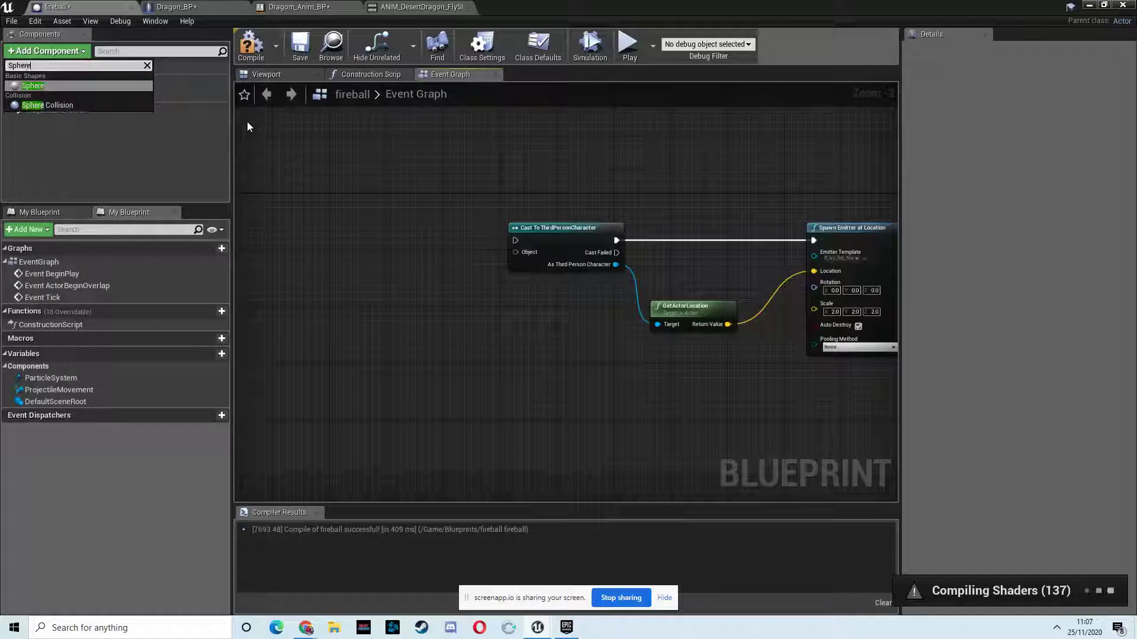
left_click(80, 104)
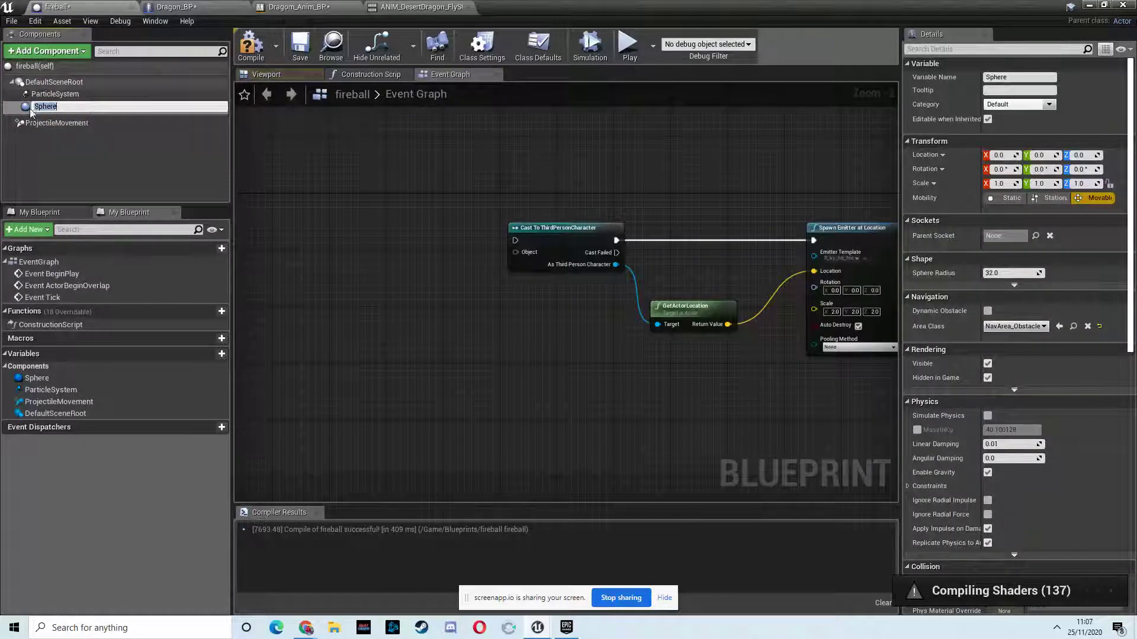
Scale the collision sphere to 3.0 in the Viewport
left_click(263, 75)
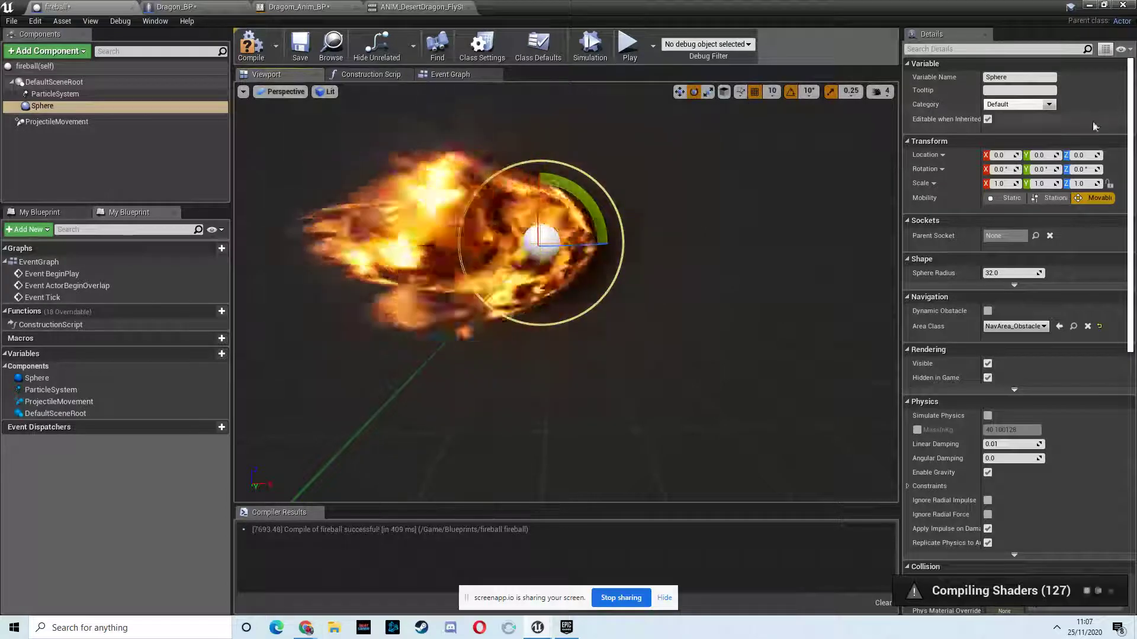
left_click(42, 106)
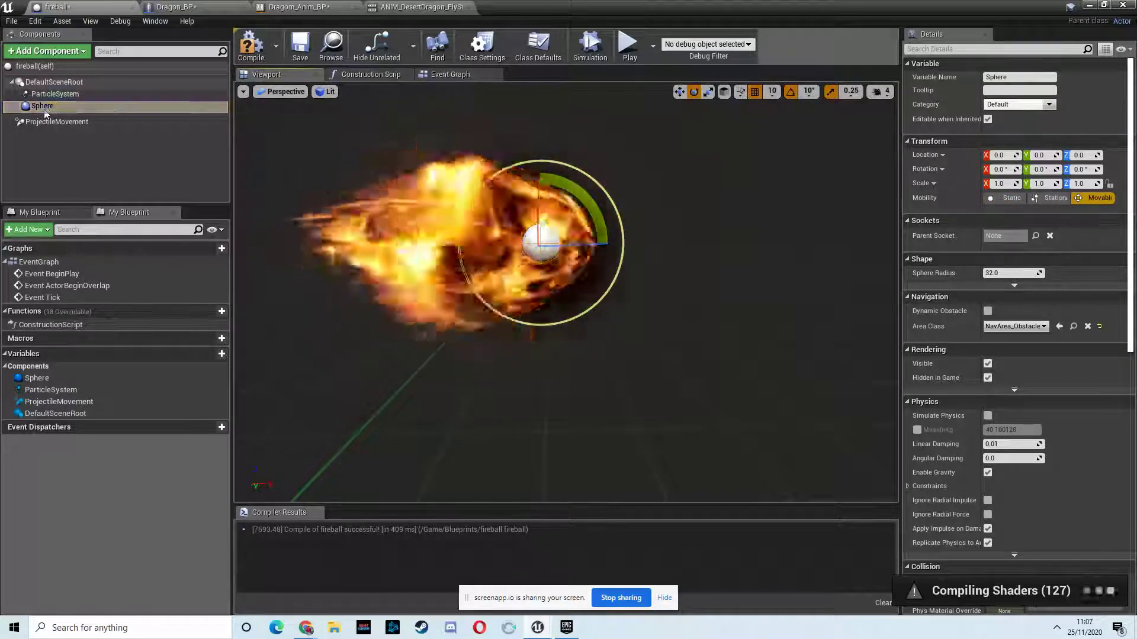
left_click(708, 93)
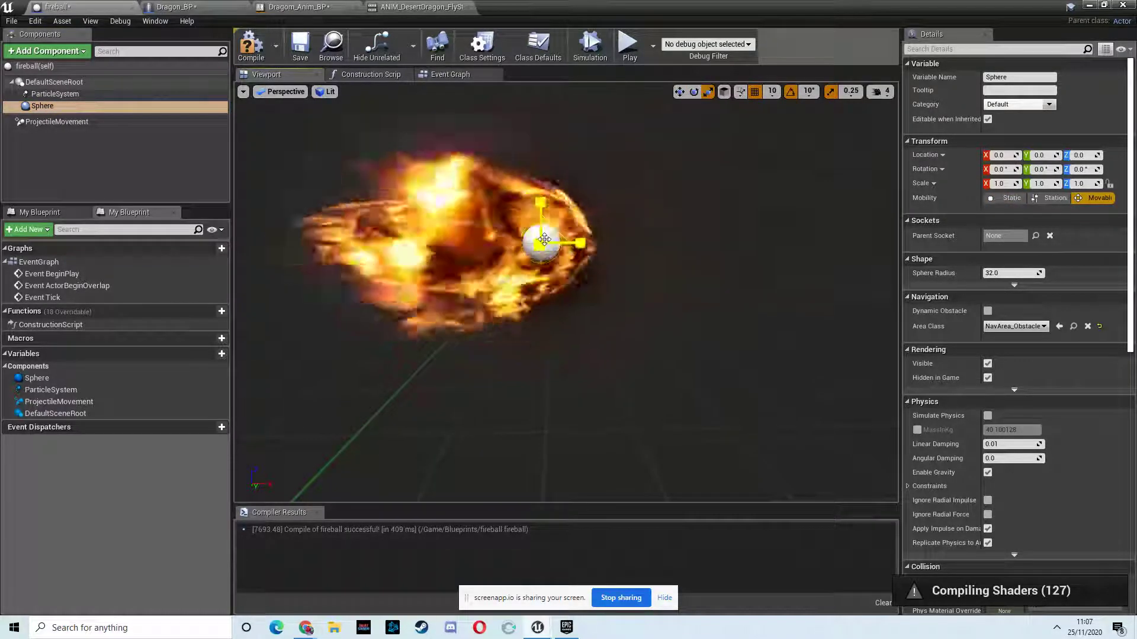
mouse_move(541, 242)
left_mouse_down()
mouse_move(645, 222)
mouse_move(629, 223)
left_mouse_up()
key("w")
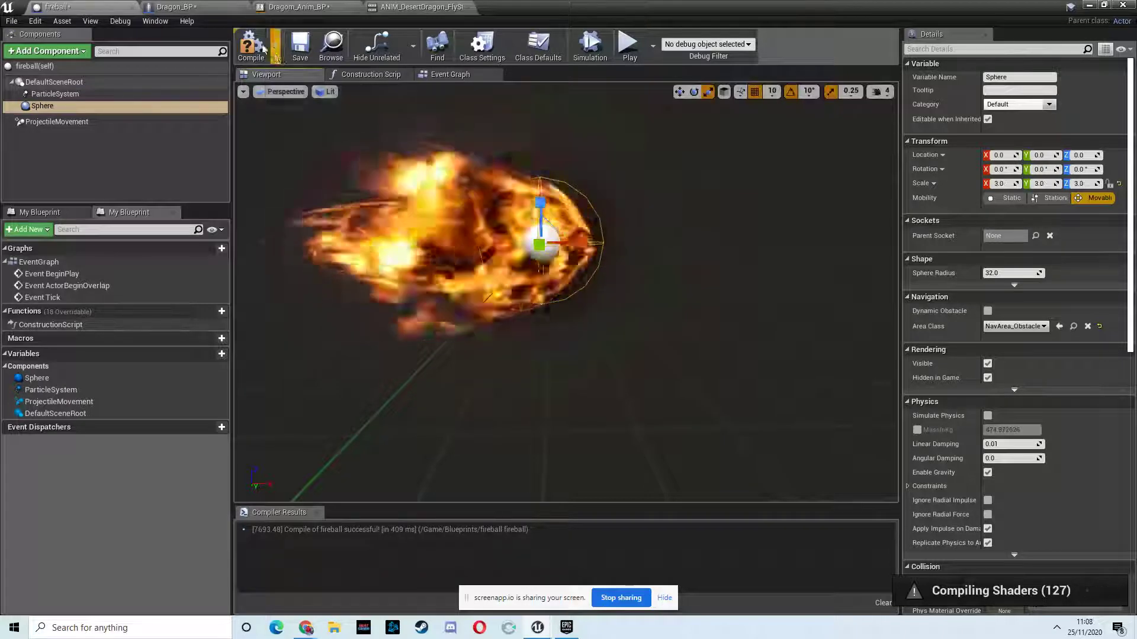
Add and arrange a Sphere begin-overlap event in the fireball graph, then close it and start Play
left_click(450, 74)
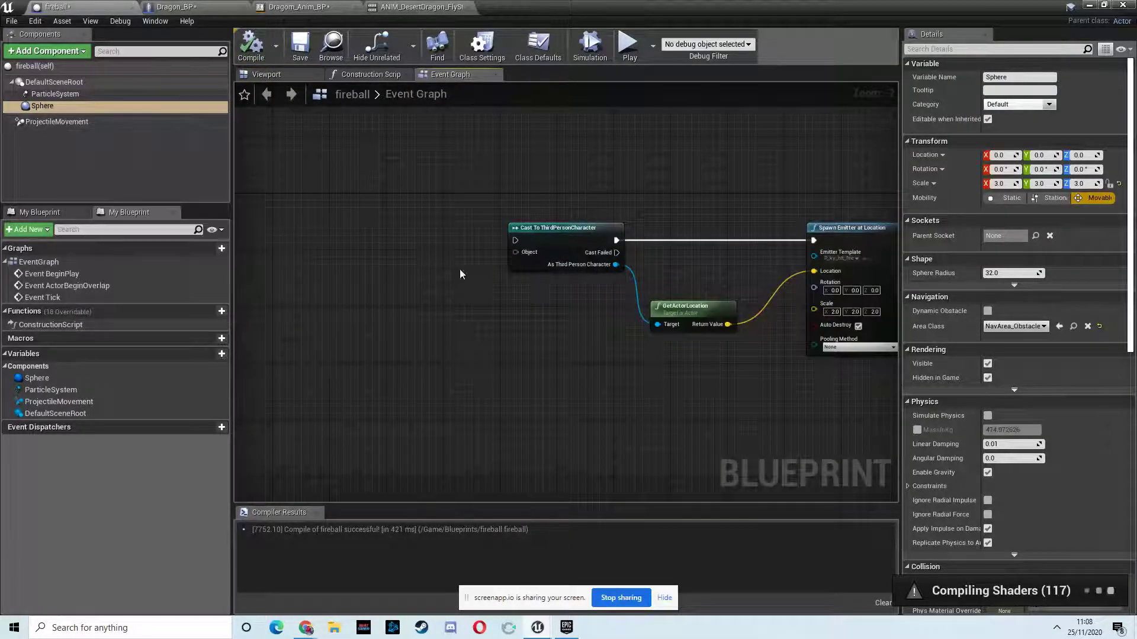
scroll(1133, 292, "down", 5)
scroll(1075, 427, "down", 4)
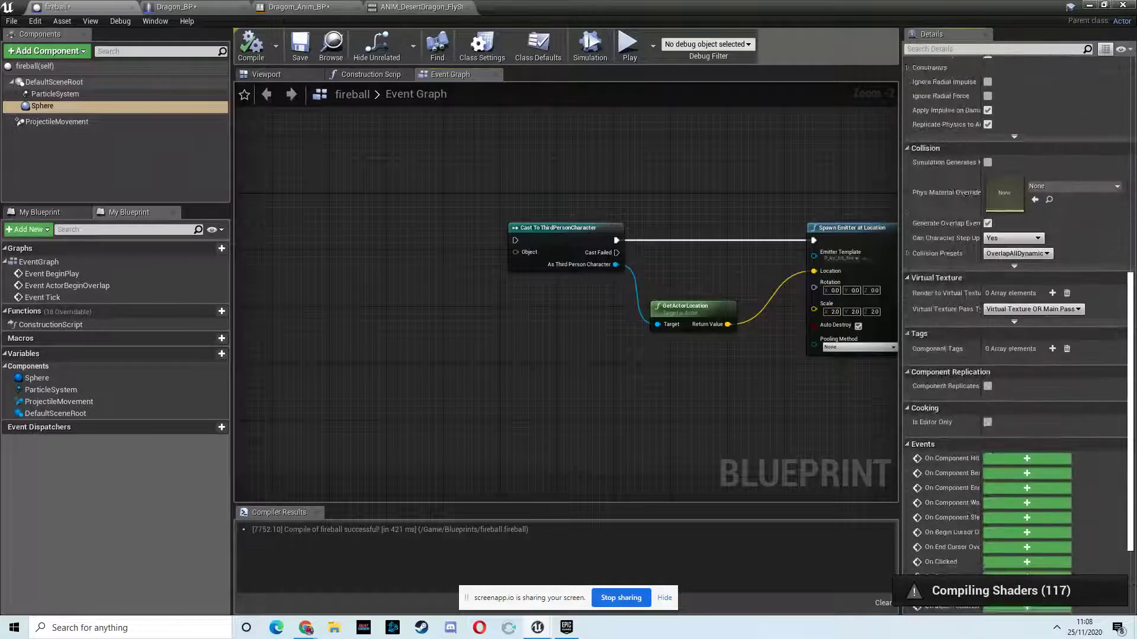
scroll(1036, 534, "down", 2)
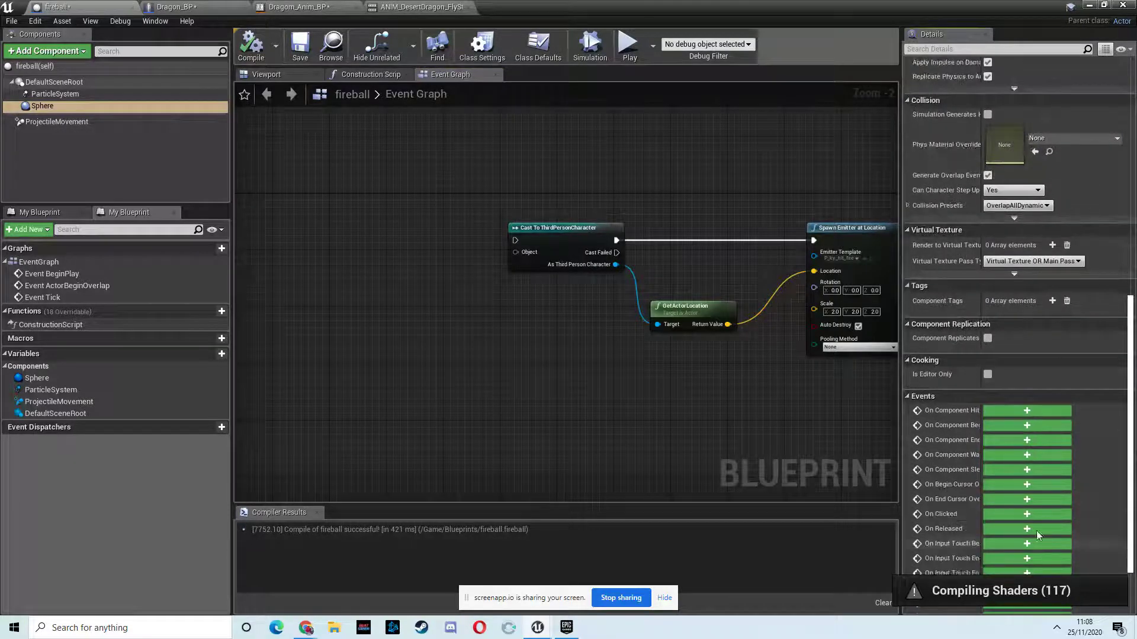
left_click(1008, 425)
left_click_drag(552, 441, 767, 154)
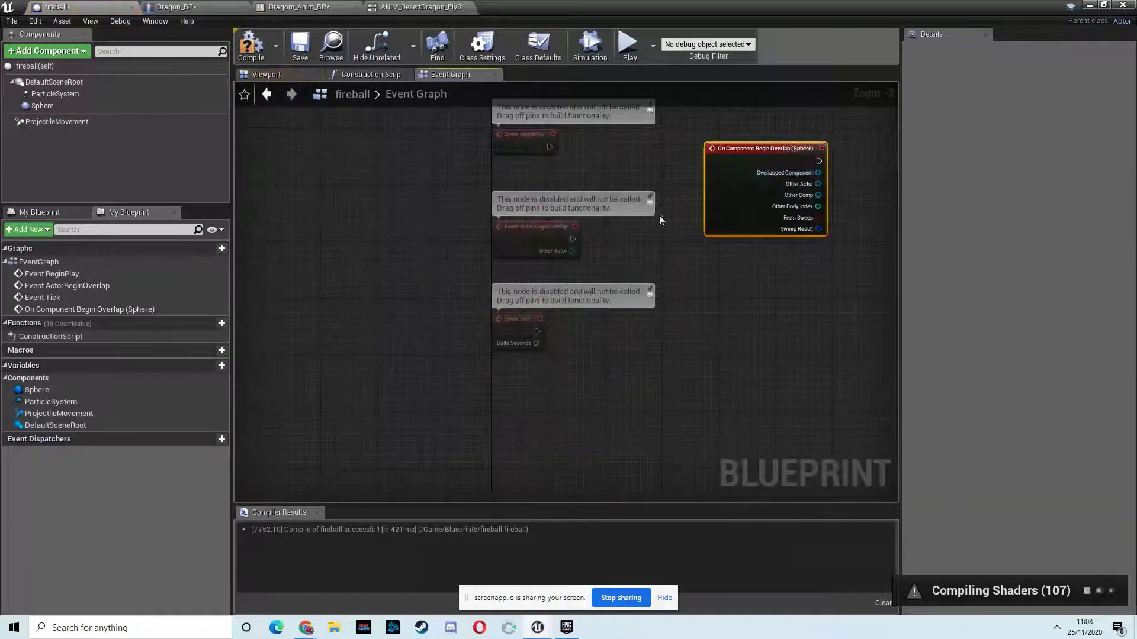
right_click_drag(661, 217, 569, 489)
right_click_drag(721, 419, 695, 246)
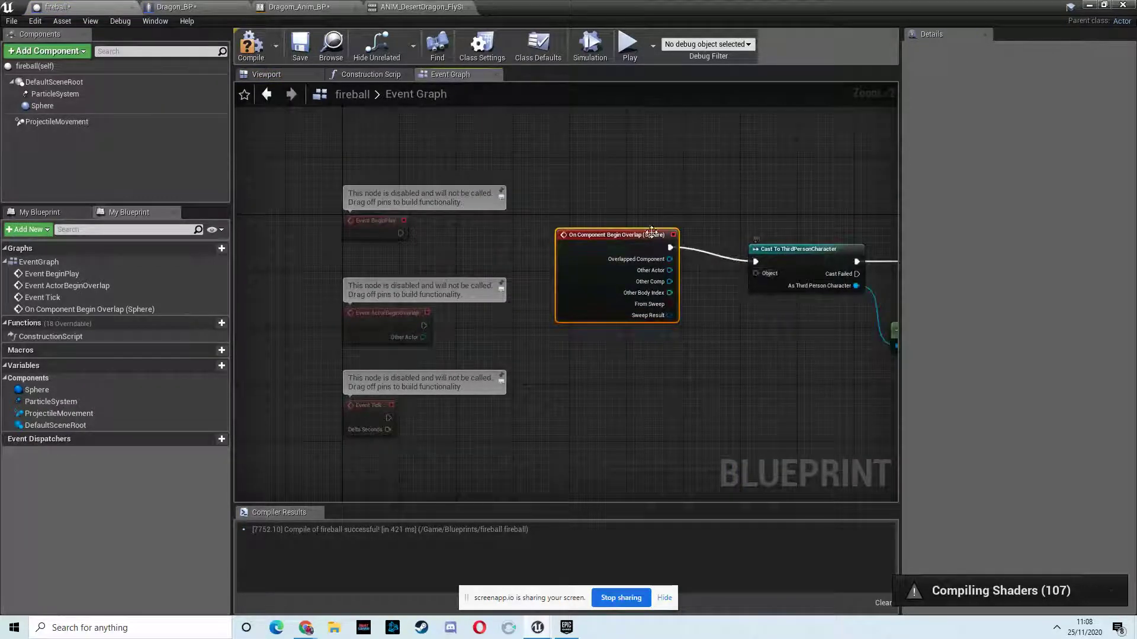
left_click_drag(653, 233, 681, 260)
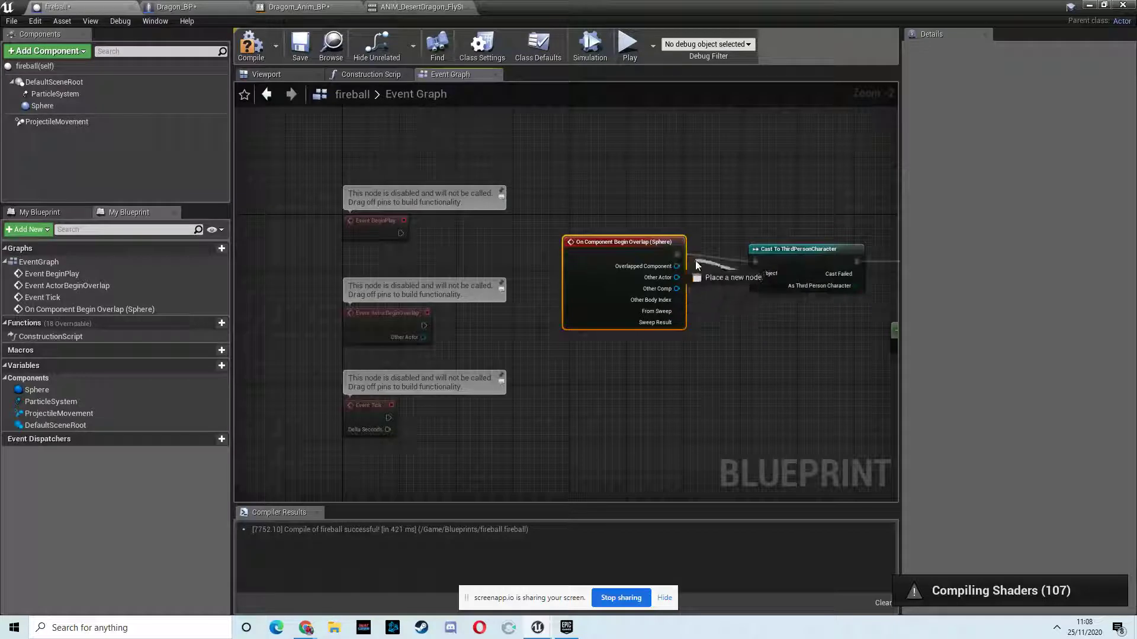
right_click_drag(788, 287, 522, 223)
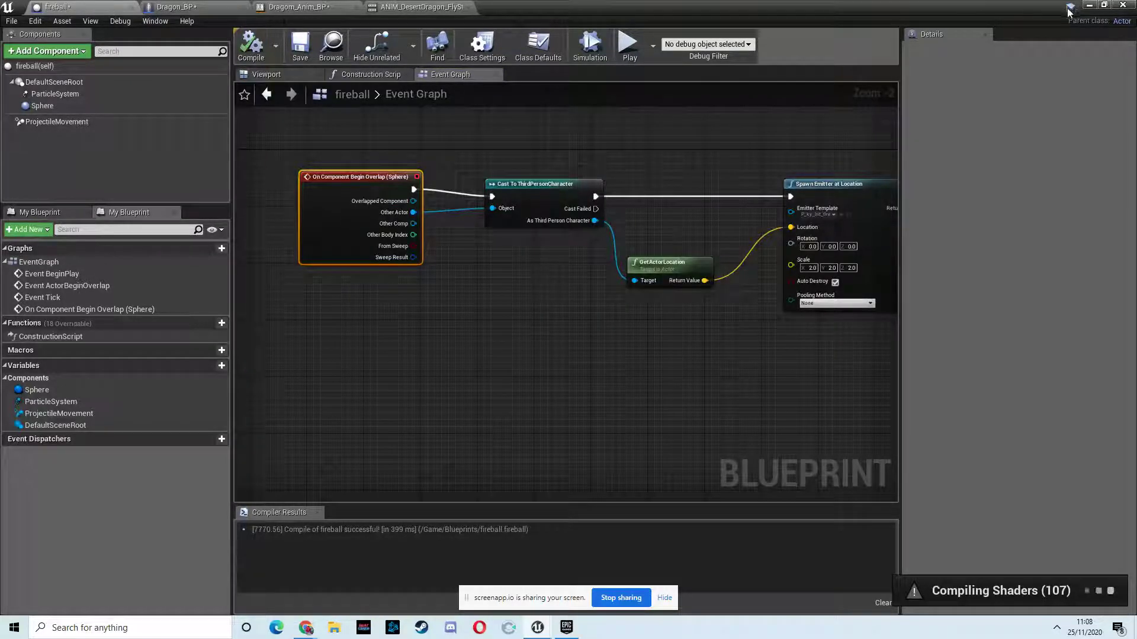
left_click(1088, 7)
left_click(592, 71)
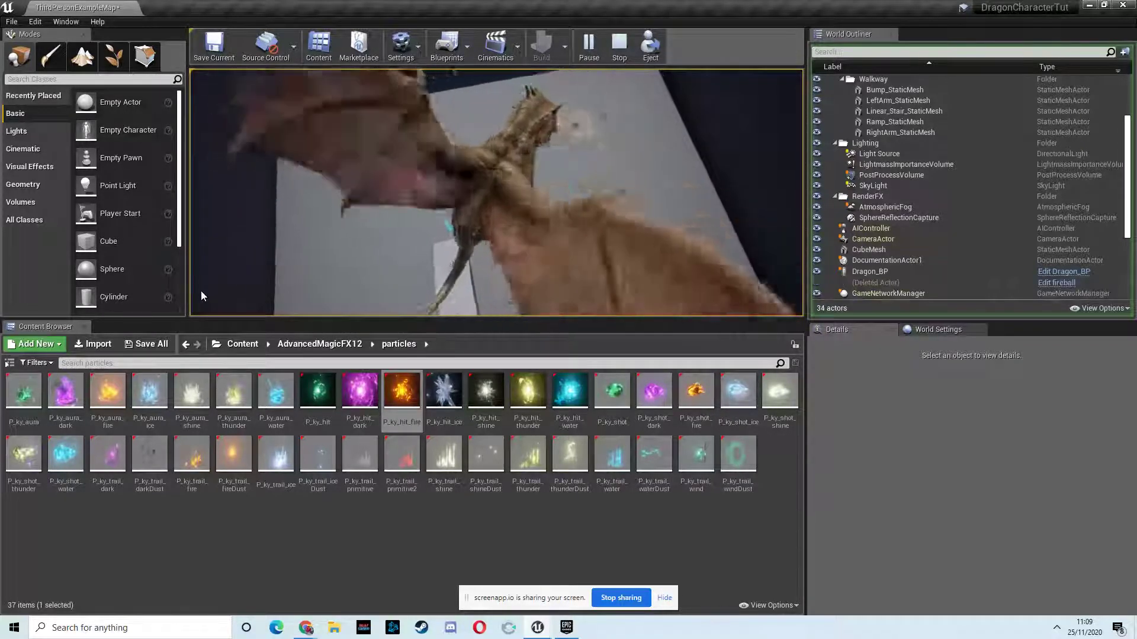
key("Escape")
Orbit the viewport toward the stairs and select the dragon actor
right_click_drag(301, 240, 283, 113)
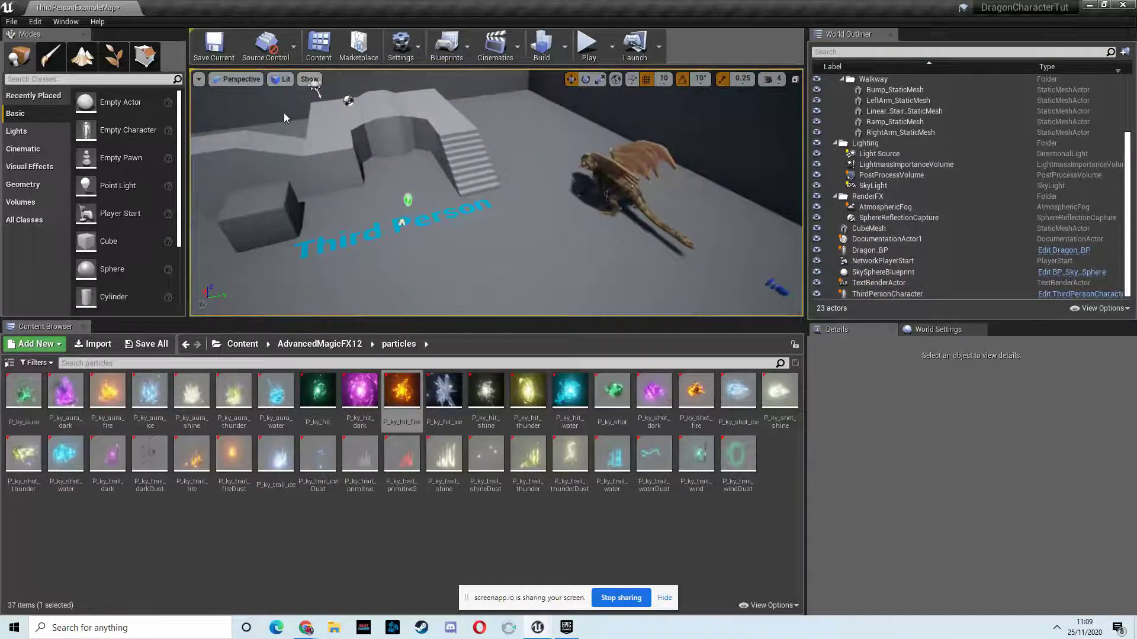
scroll(283, 113, "down", 3)
mouse_move(284, 113)
right_mouse_down()
mouse_move(248, 110)
mouse_move(383, 95)
mouse_move(689, 221)
right_mouse_up()
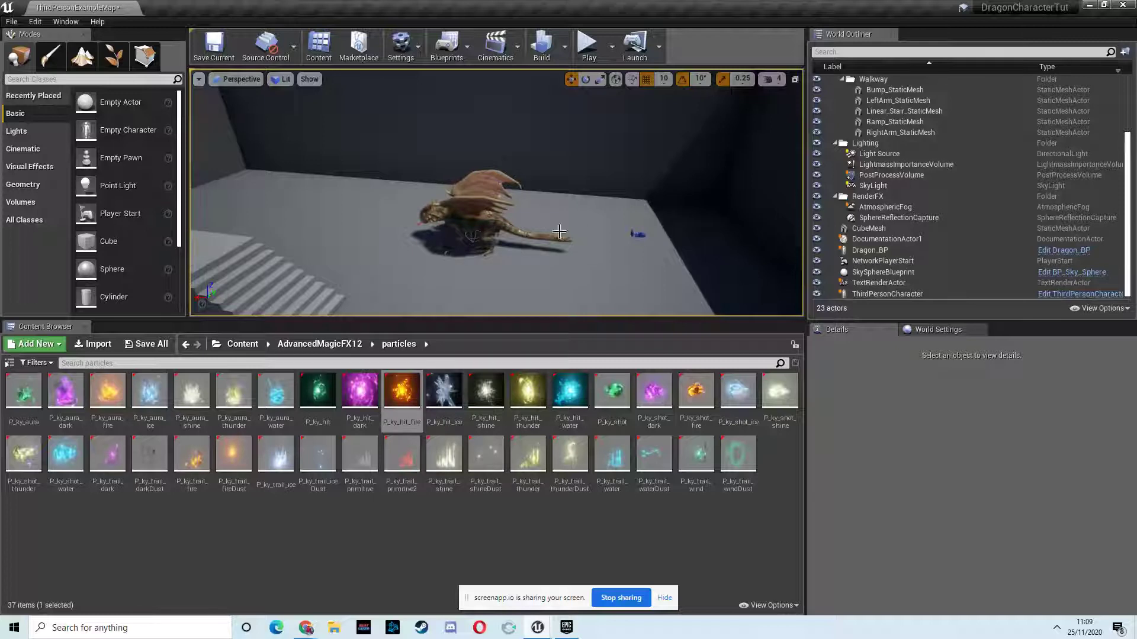
mouse_move(558, 232)
right_mouse_down()
mouse_move(788, 210)
mouse_move(543, 231)
right_mouse_up()
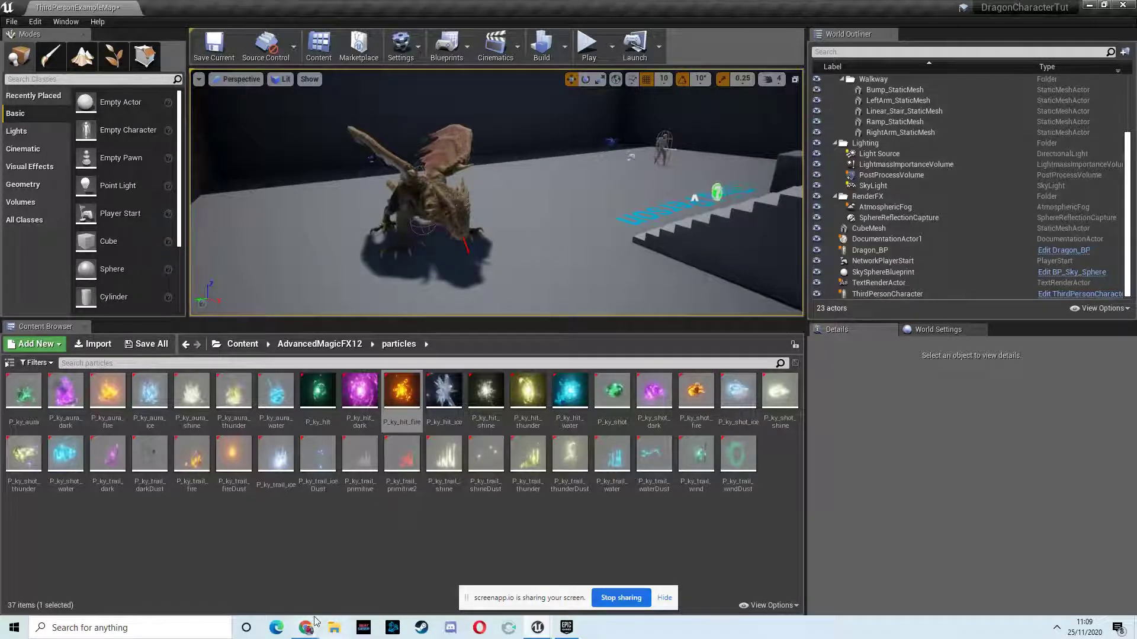
mouse_move(306, 627)
left_click(240, 568)
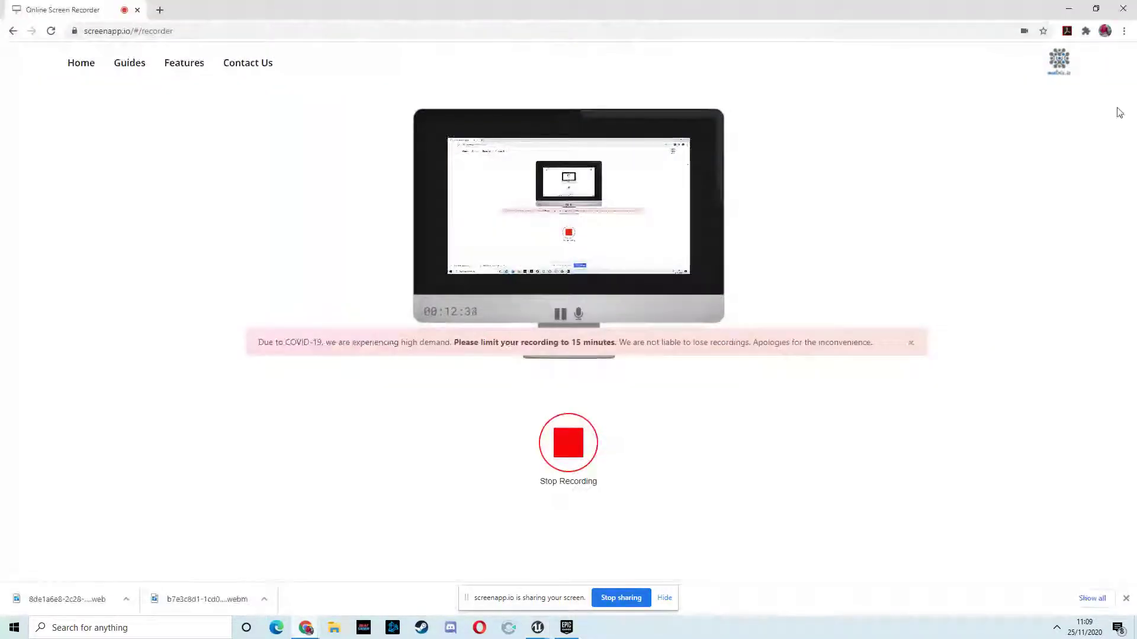
left_click(1069, 9)
left_click(413, 194)
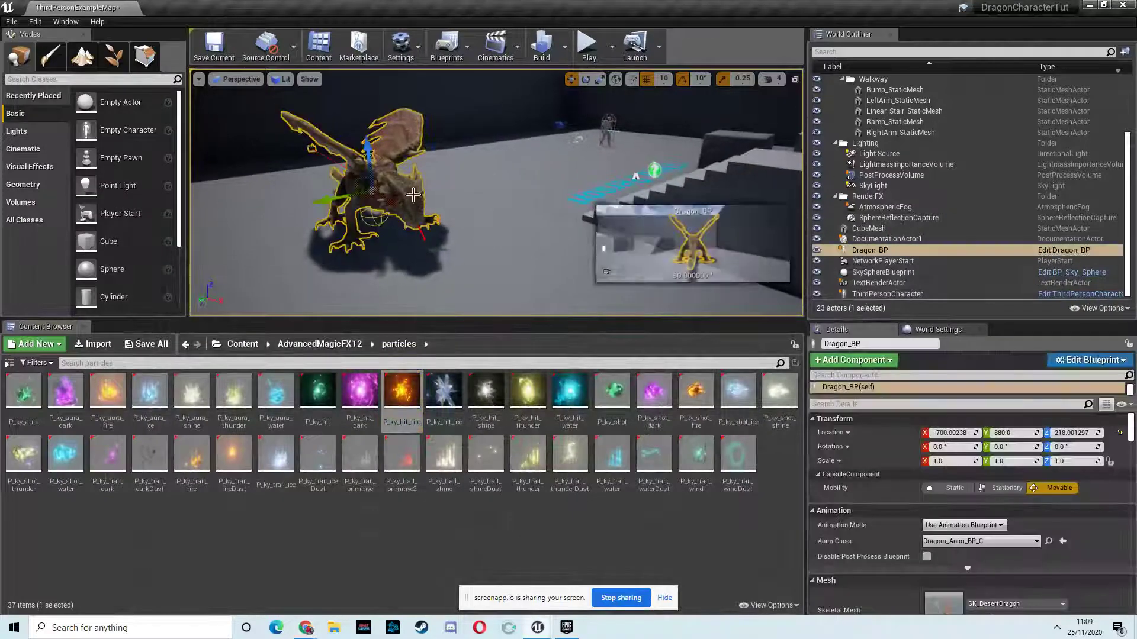
left_click(553, 632)
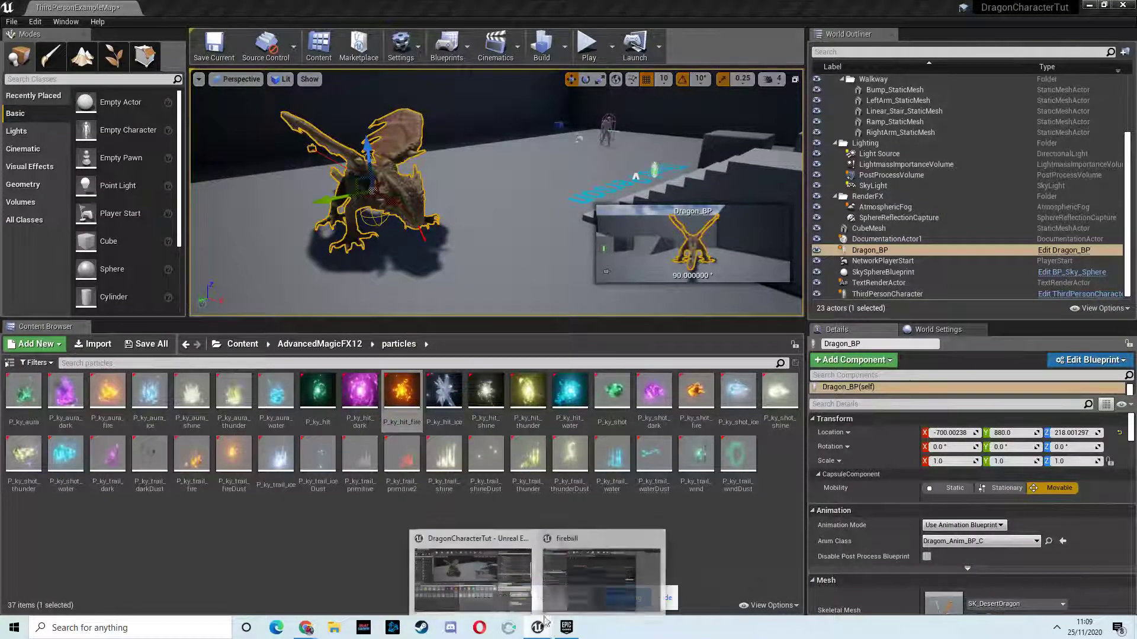
left_click(404, 46)
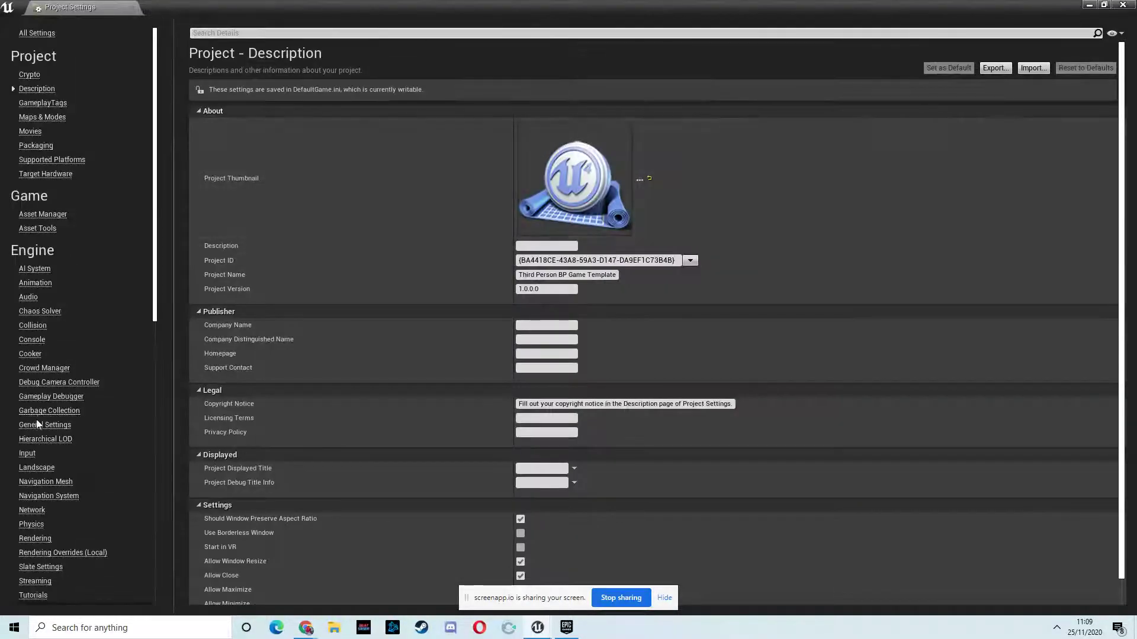
Create a 'Boost' action mapping on Right Mouse Button in Project Settings > Input
left_click(28, 455)
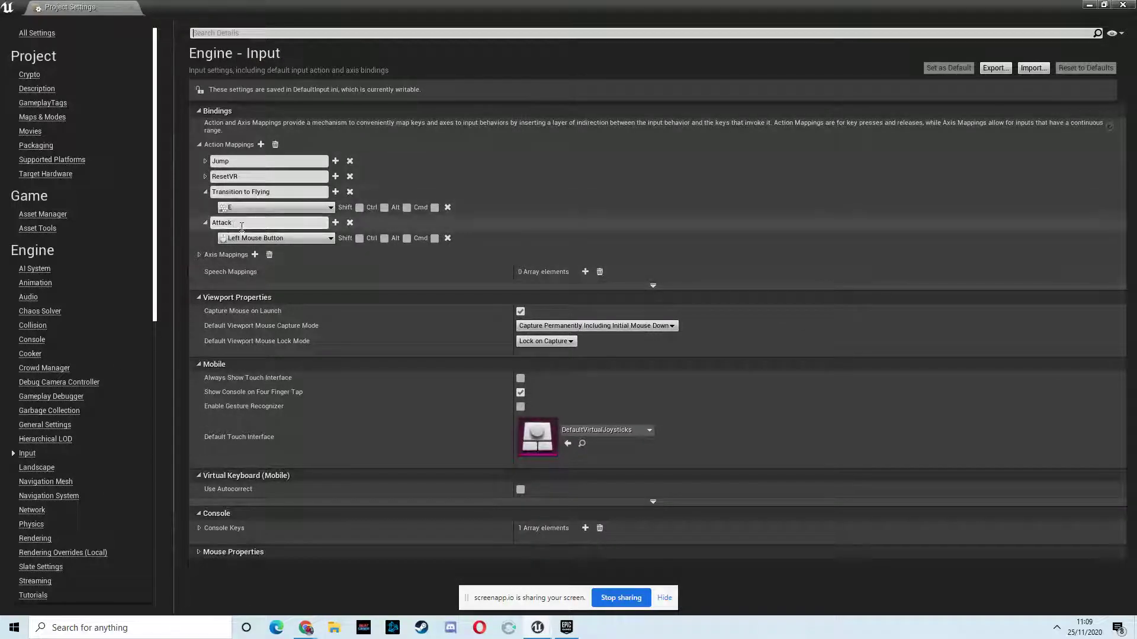
left_click(260, 145)
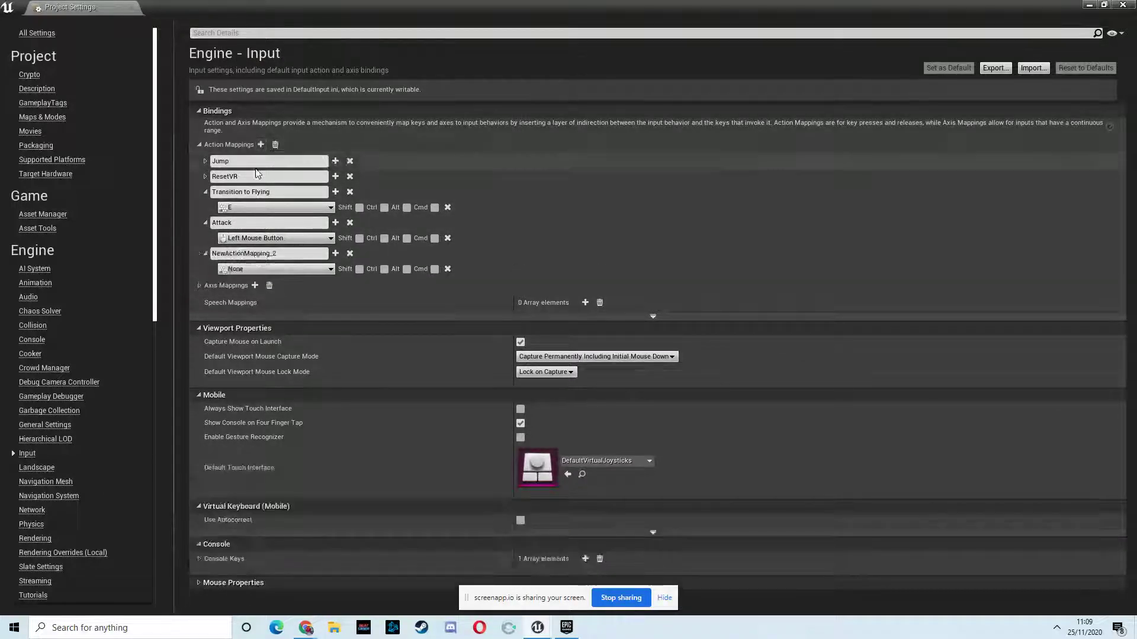
left_click(286, 253)
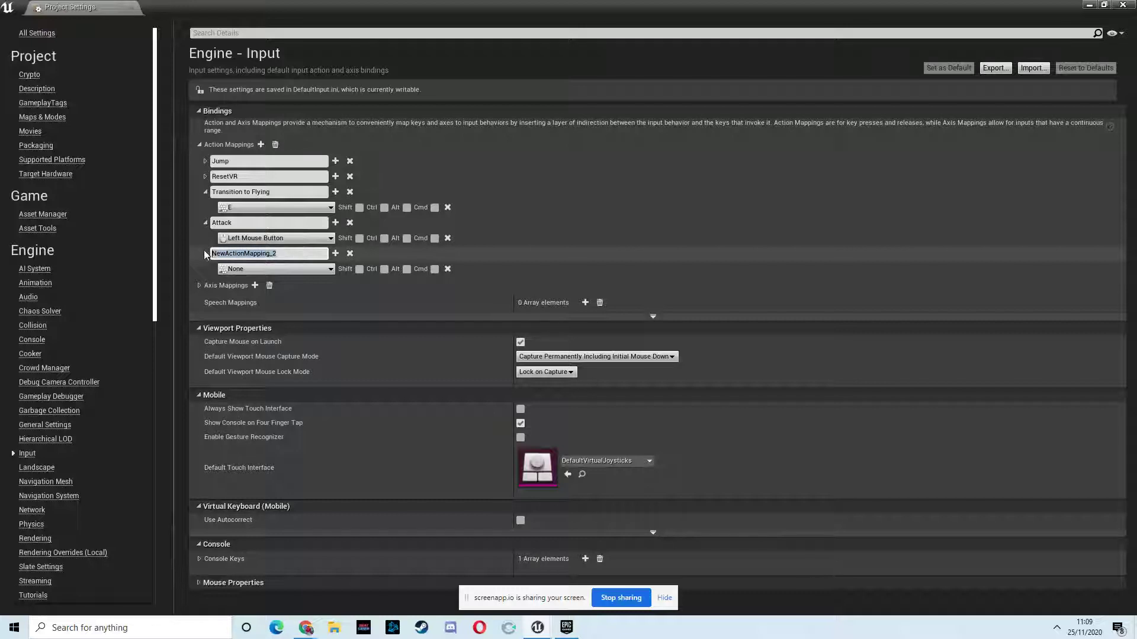
type("Boost")
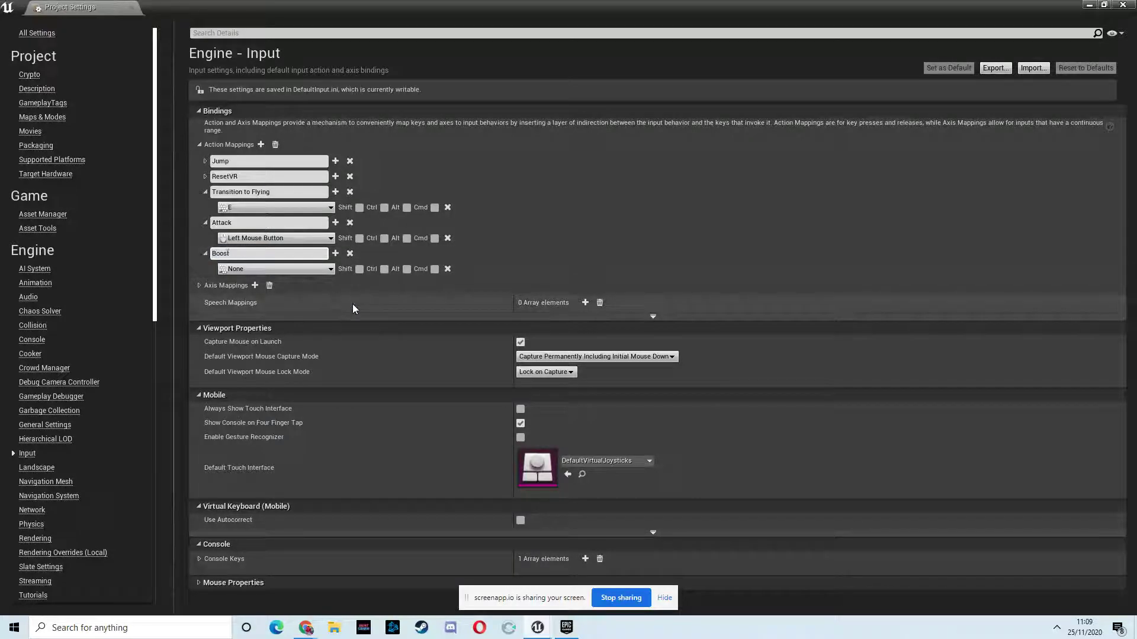
key("Return")
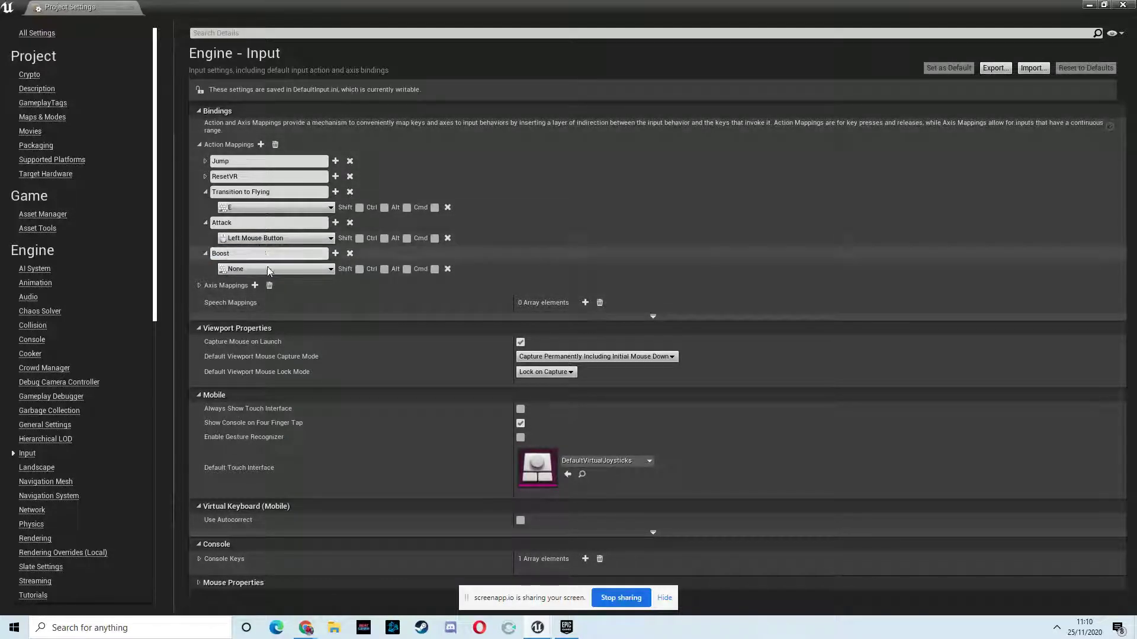
left_click(267, 270)
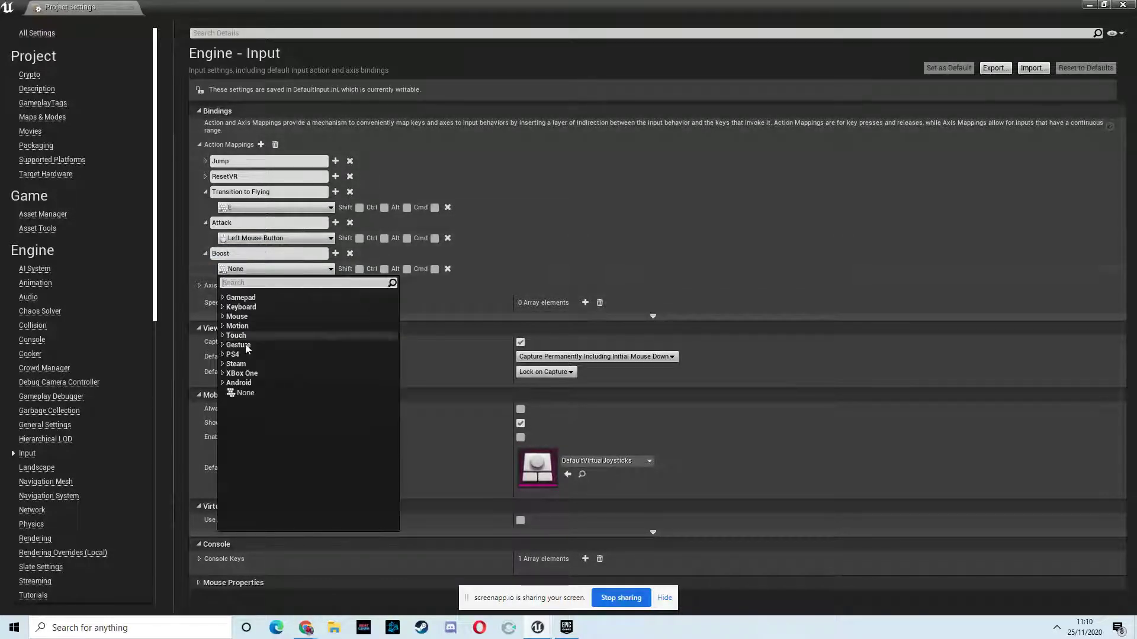
left_click(232, 318)
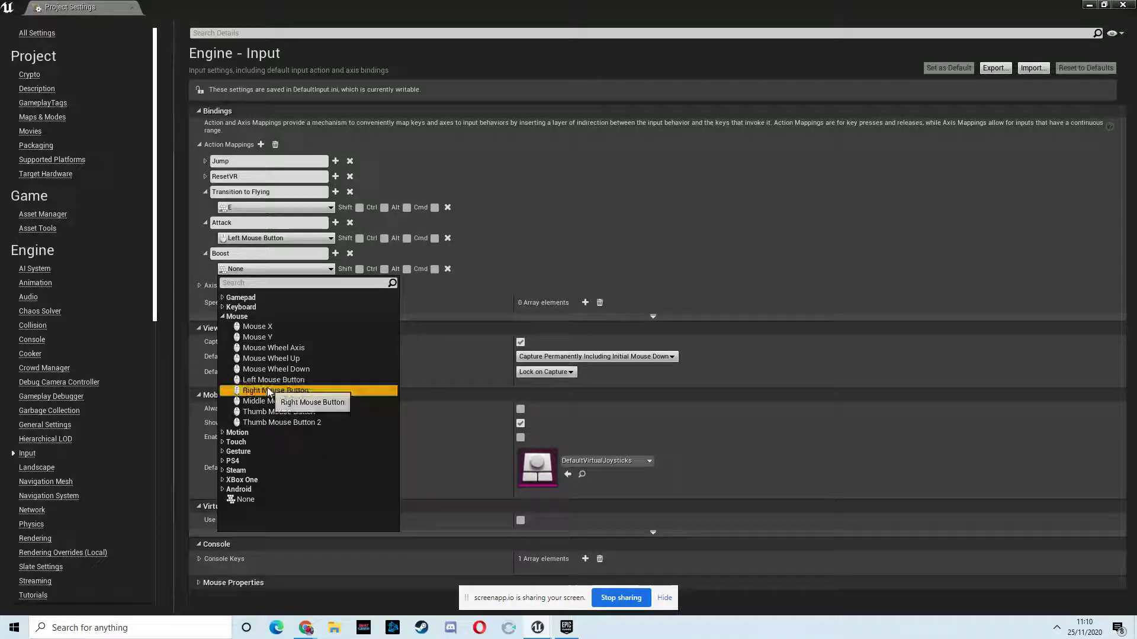
left_click(270, 391)
left_click(1122, 5)
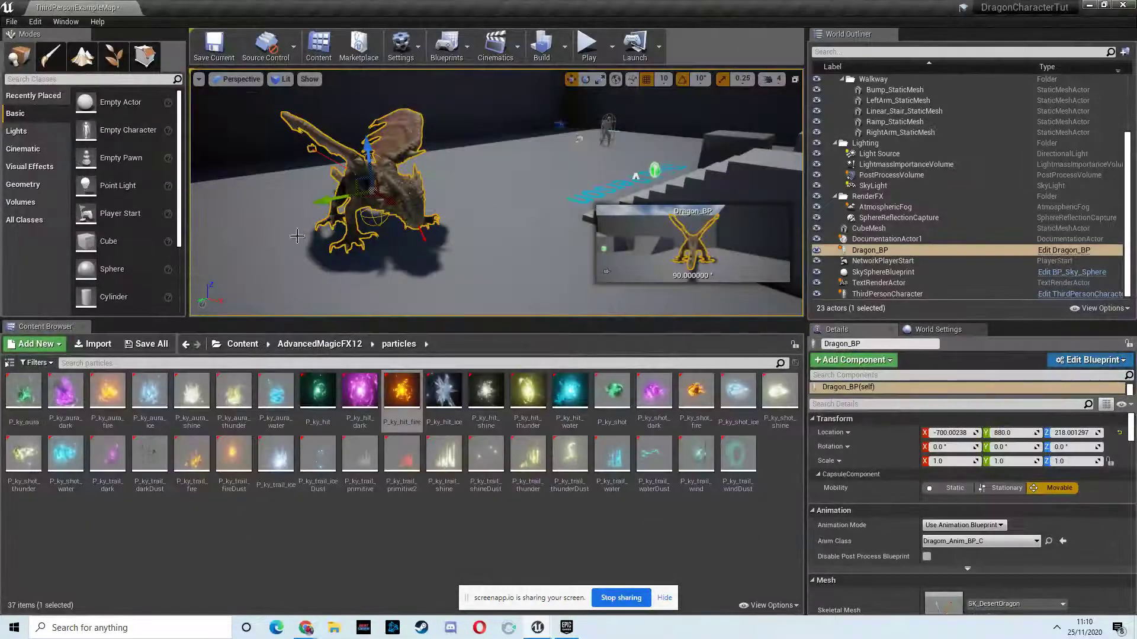
Place an InputAction Boost event node below the Attacks group in Dragon_BP's event graph
left_click(1080, 252)
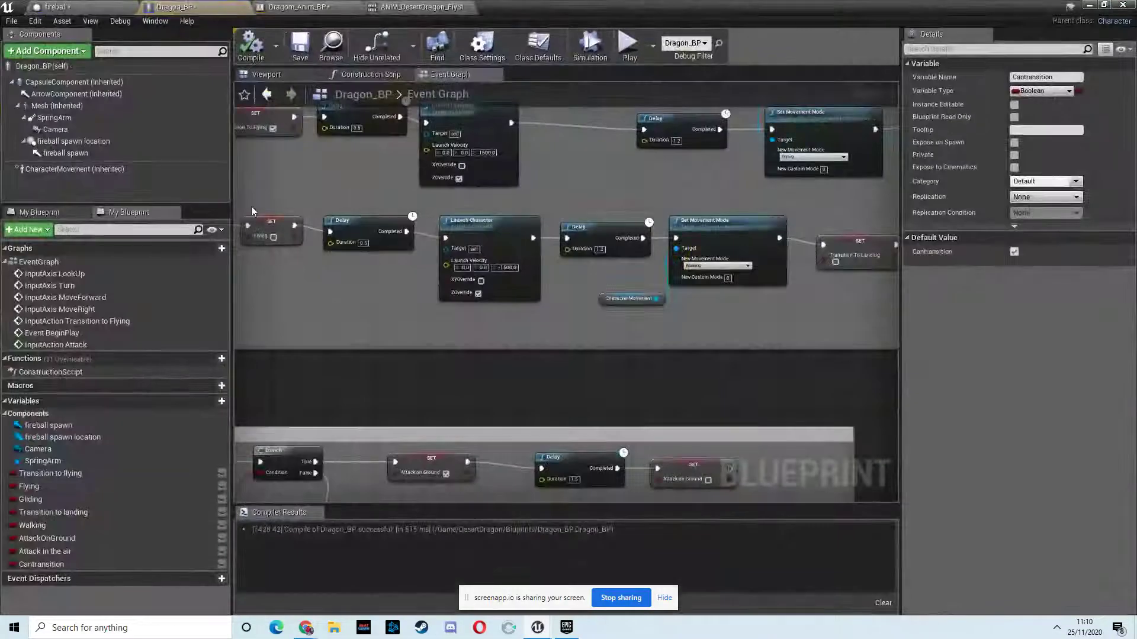
left_click(210, 400)
type("Boost")
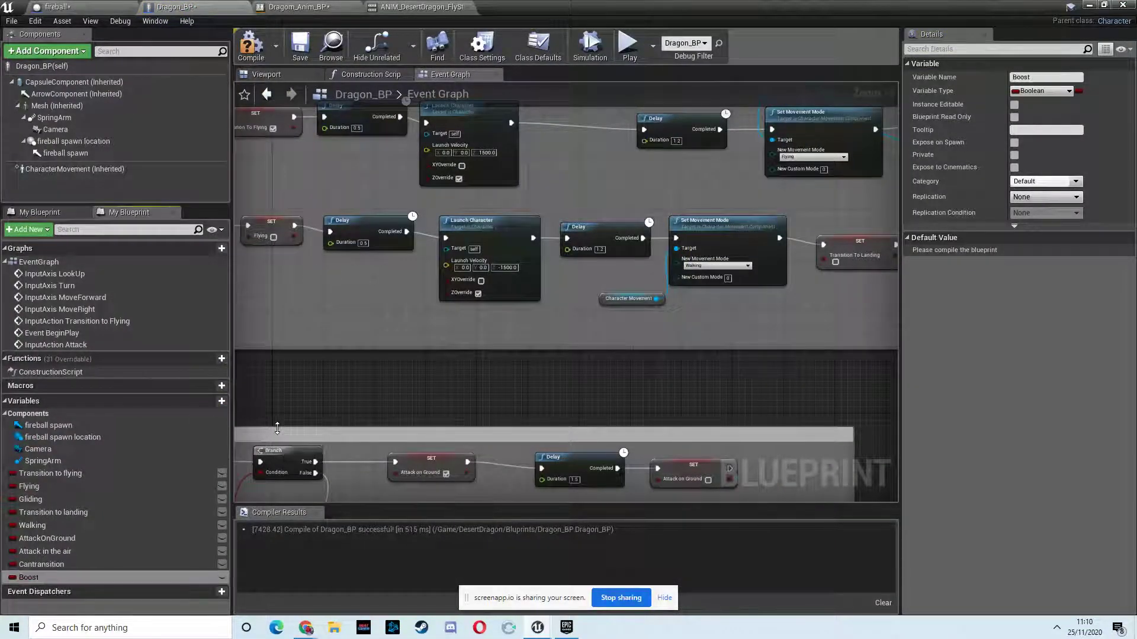
scroll(680, 223, "down", 1)
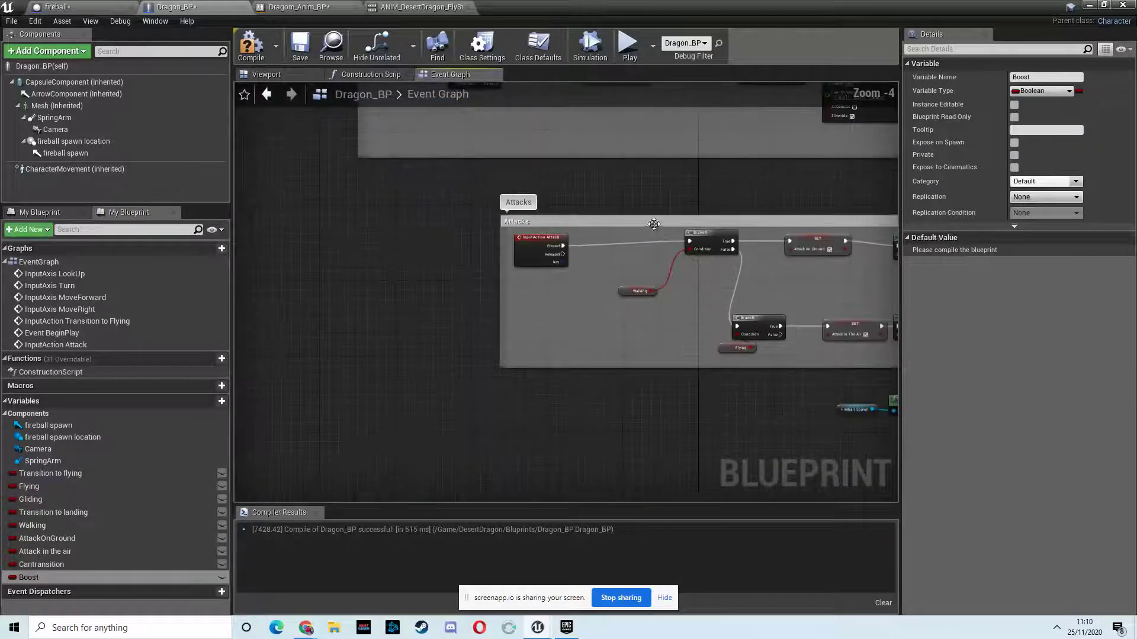
scroll(572, 378, "down", 1)
right_click_drag(408, 260, 433, 293)
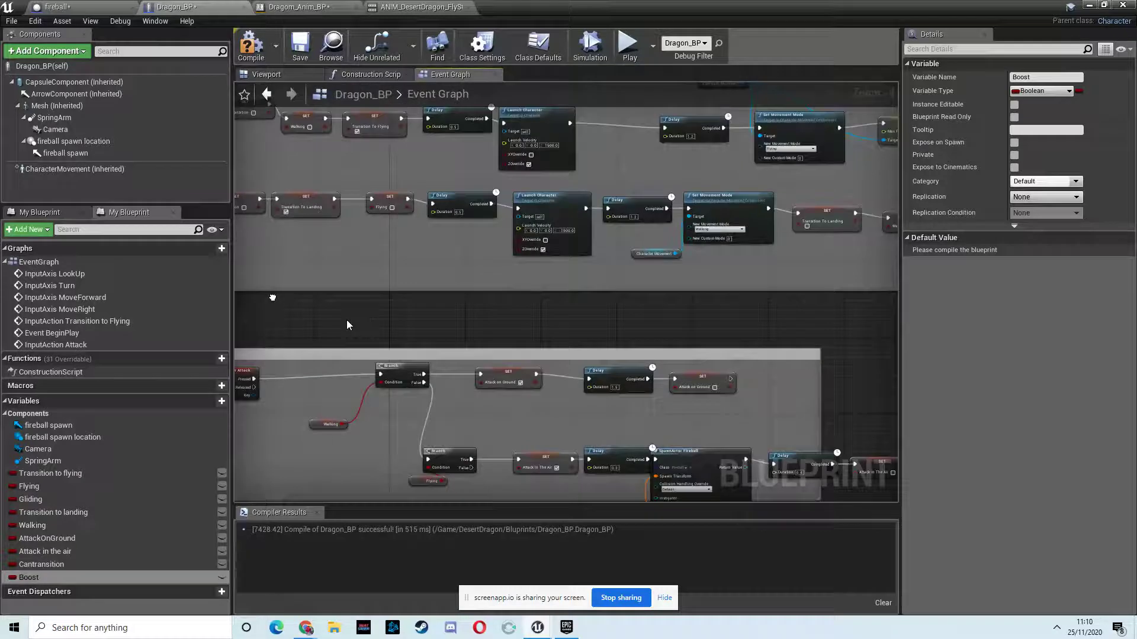
right_click_drag(522, 352, 380, 269)
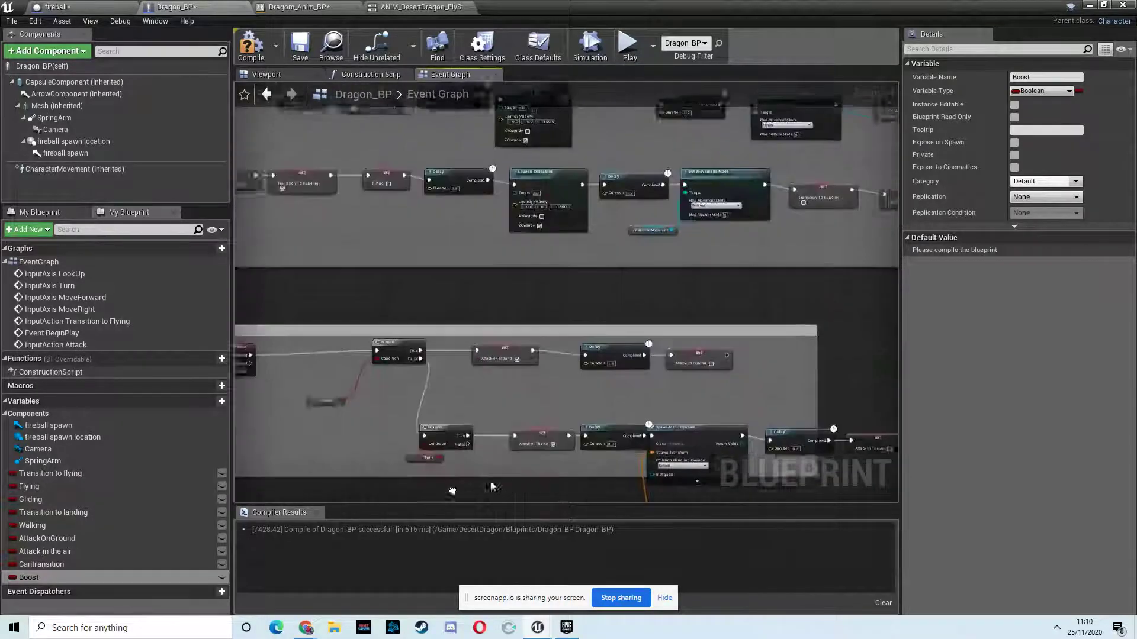
mouse_move(497, 269)
right_mouse_down()
mouse_move(491, 328)
mouse_move(516, 332)
mouse_move(548, 227)
right_mouse_up()
right_click_drag(544, 413, 508, 384)
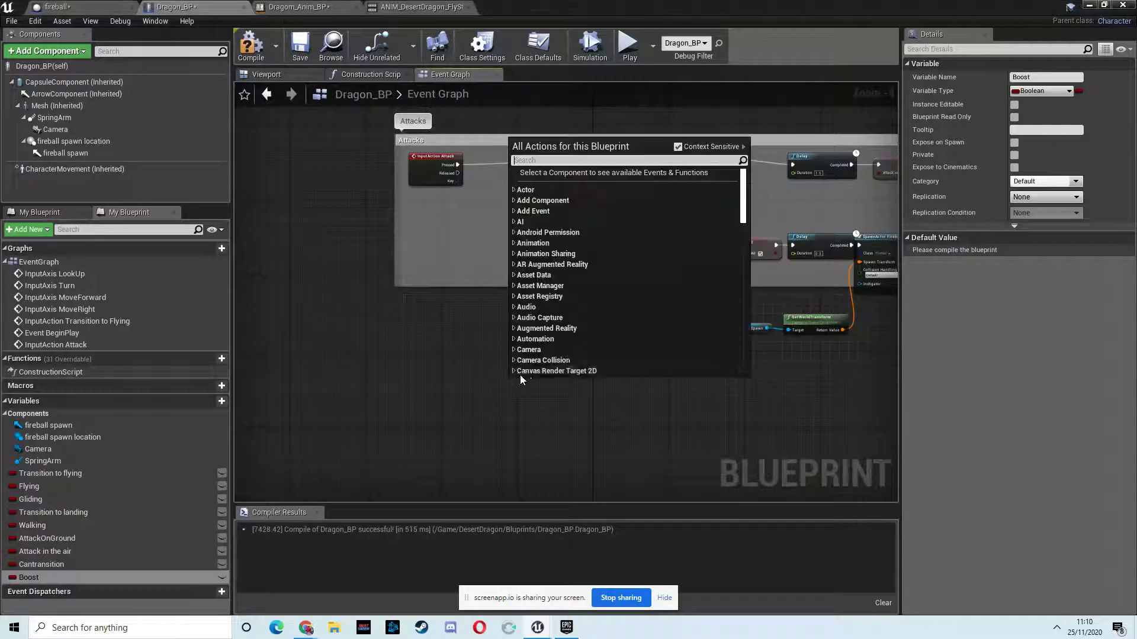
type("boost")
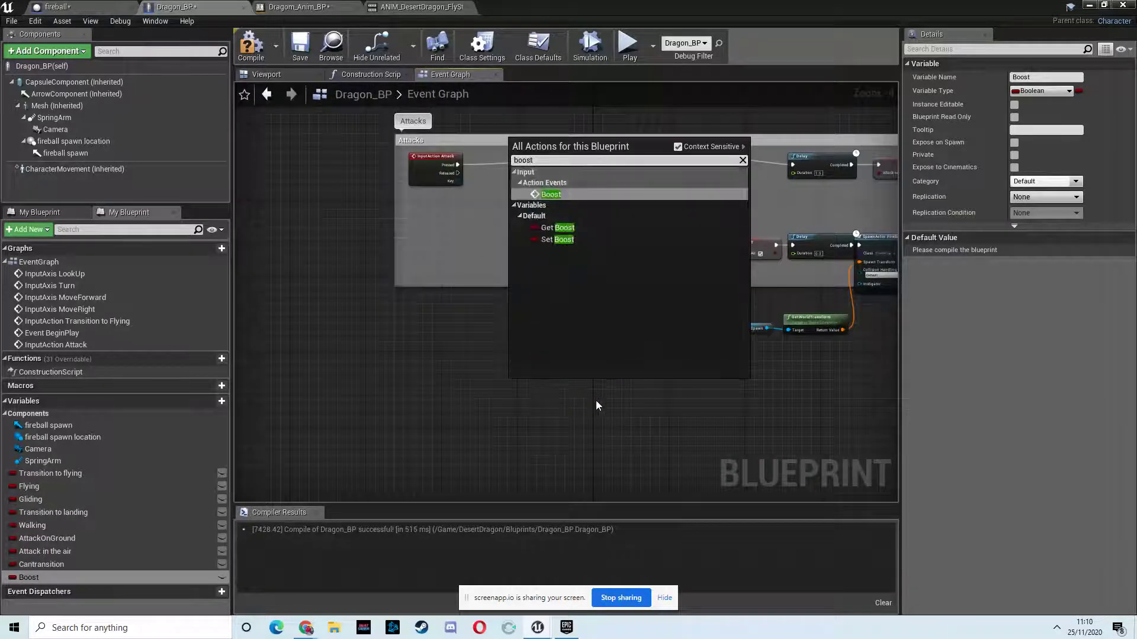
left_click(550, 193)
scroll(595, 315, "up", 2)
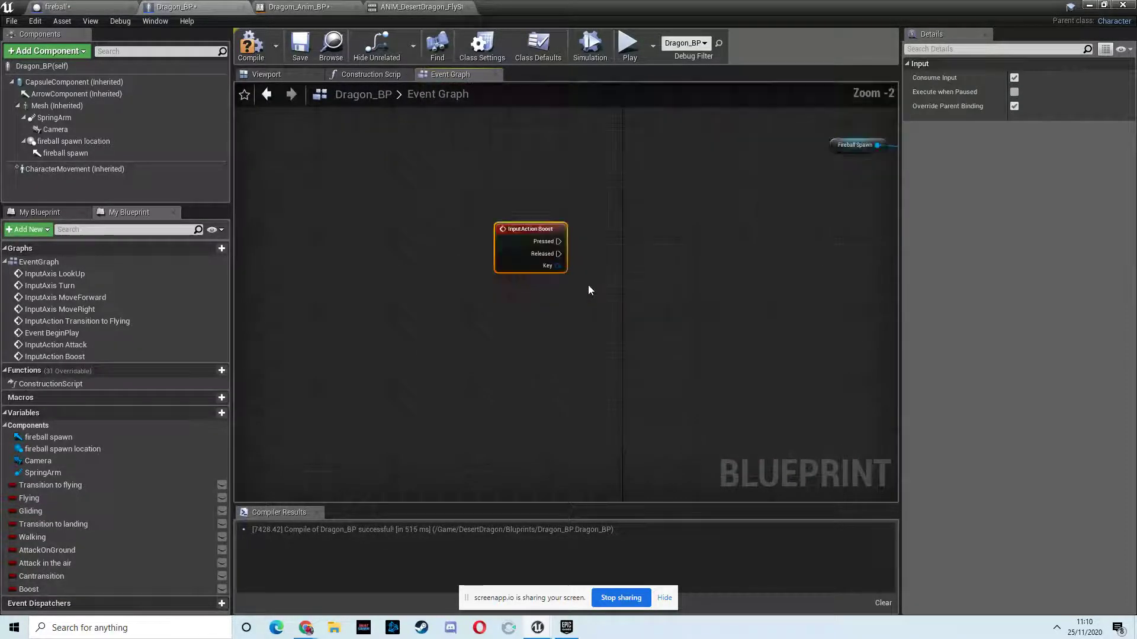
left_click_drag(532, 257, 519, 307)
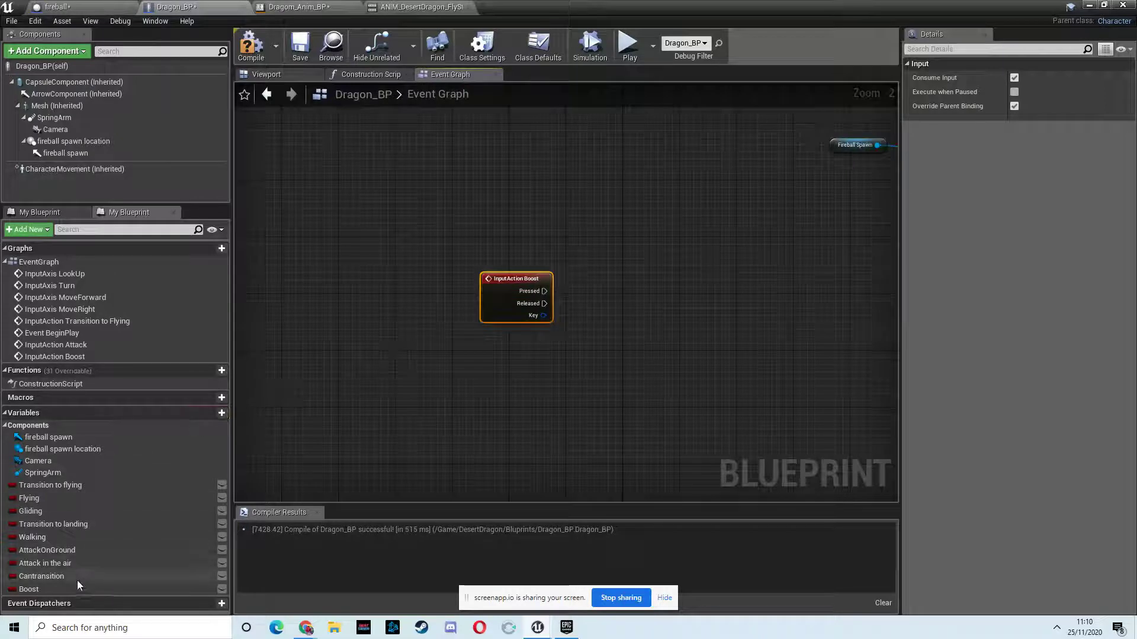
Wire the Boost Pressed event into a Branch conditioned on a Flying getter
left_click_drag(32, 498, 600, 286)
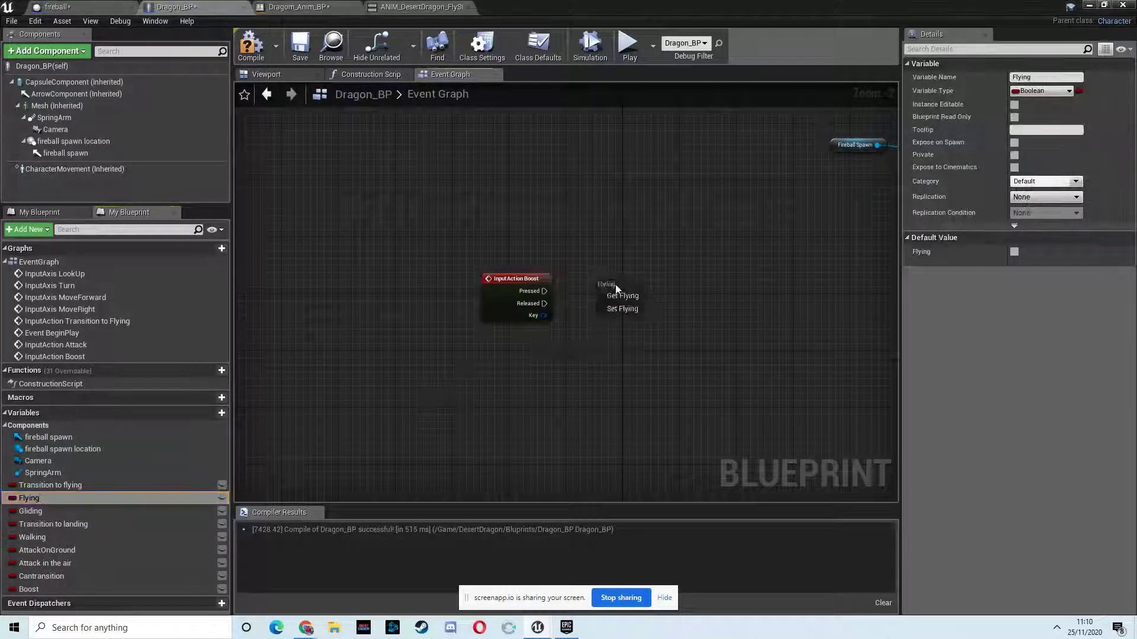
left_click(633, 296)
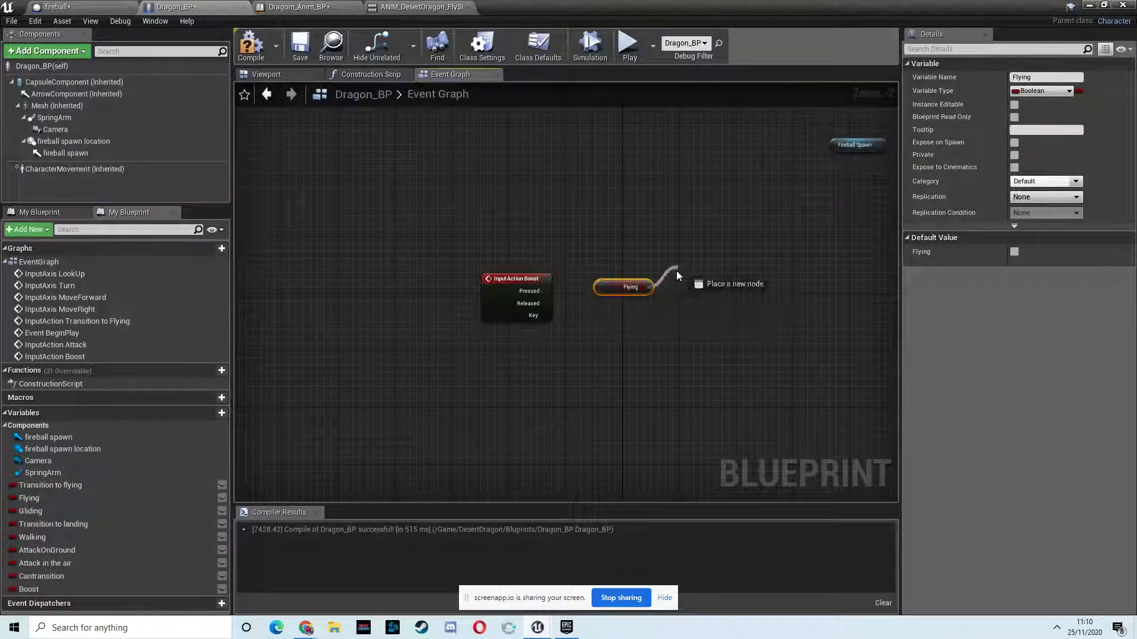
left_click_drag(675, 271, 670, 278)
type("branch")
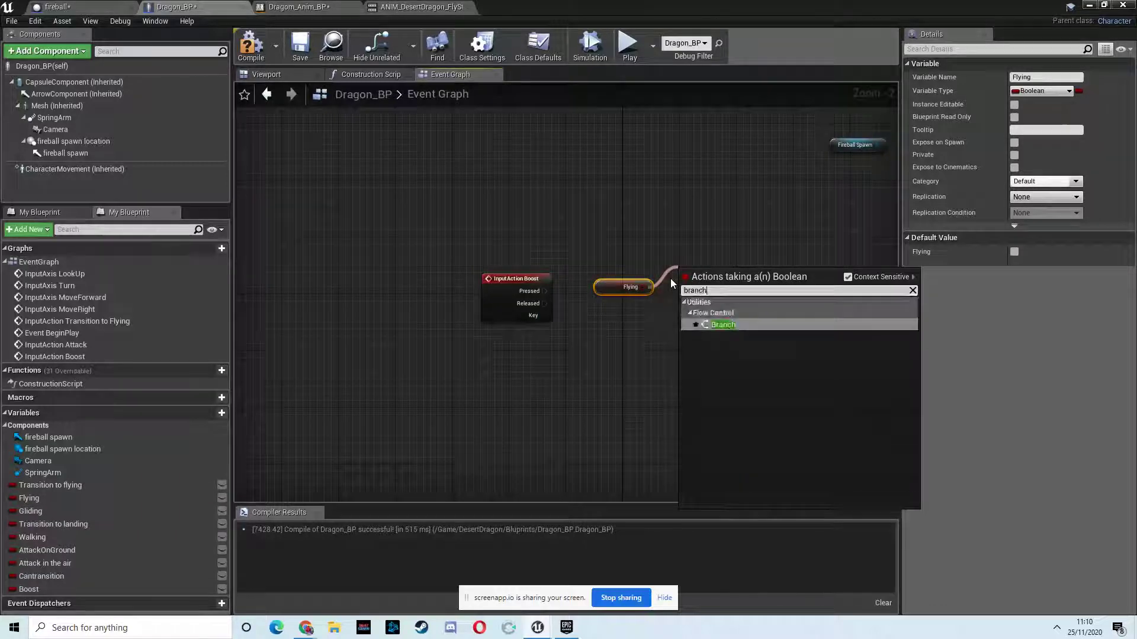
left_click(722, 324)
left_click_drag(608, 290, 604, 360)
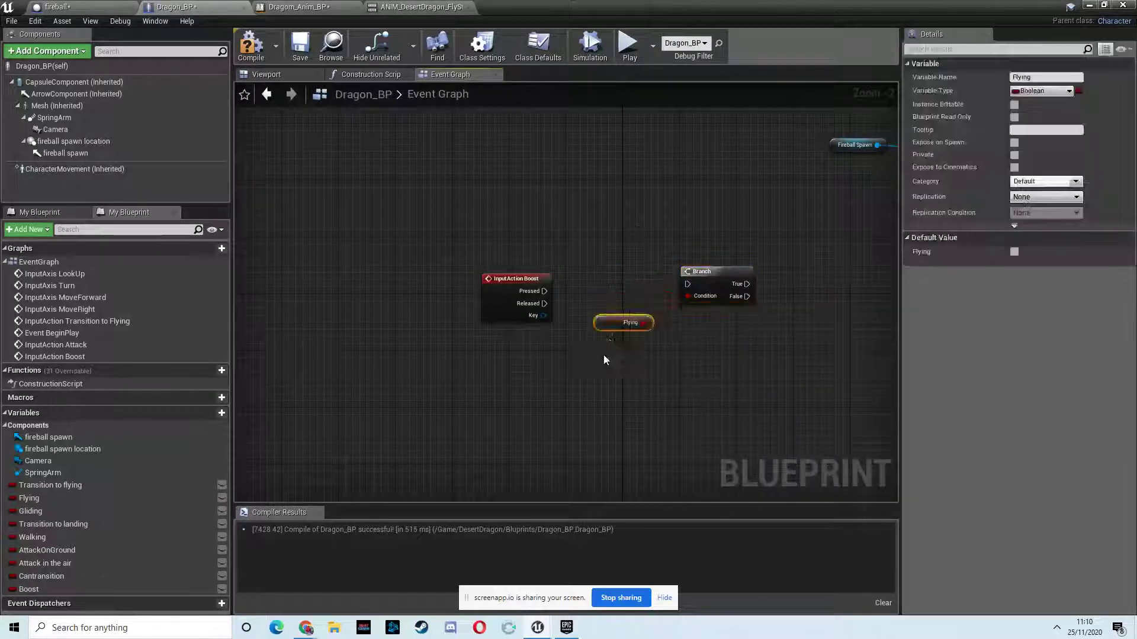
left_click_drag(711, 272, 682, 280)
left_click_drag(544, 291, 660, 292)
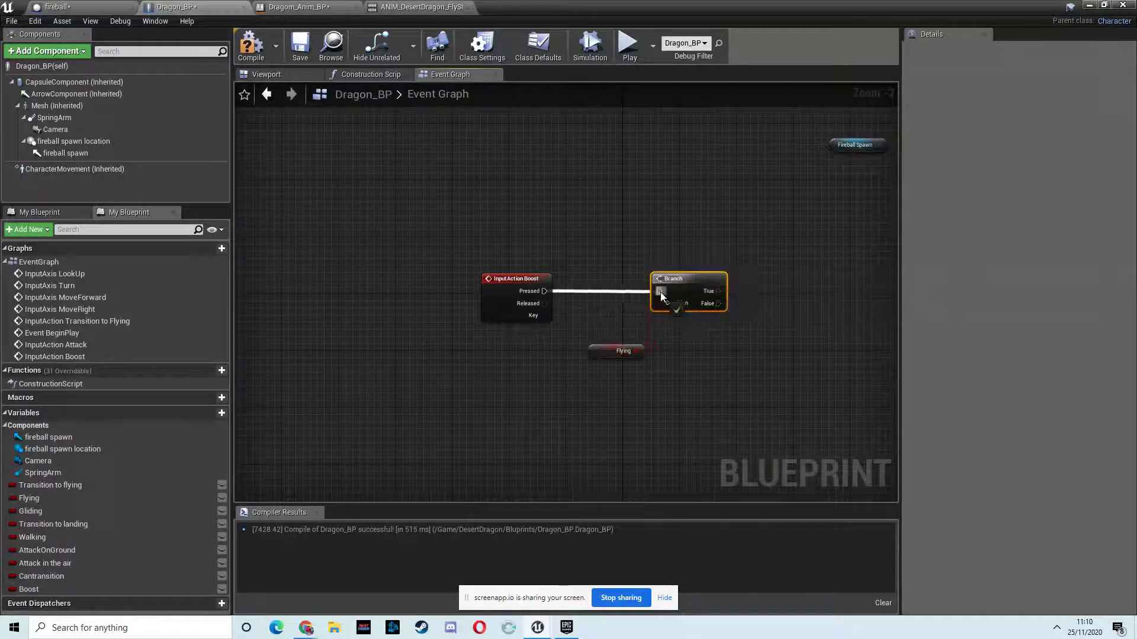
left_click(540, 284)
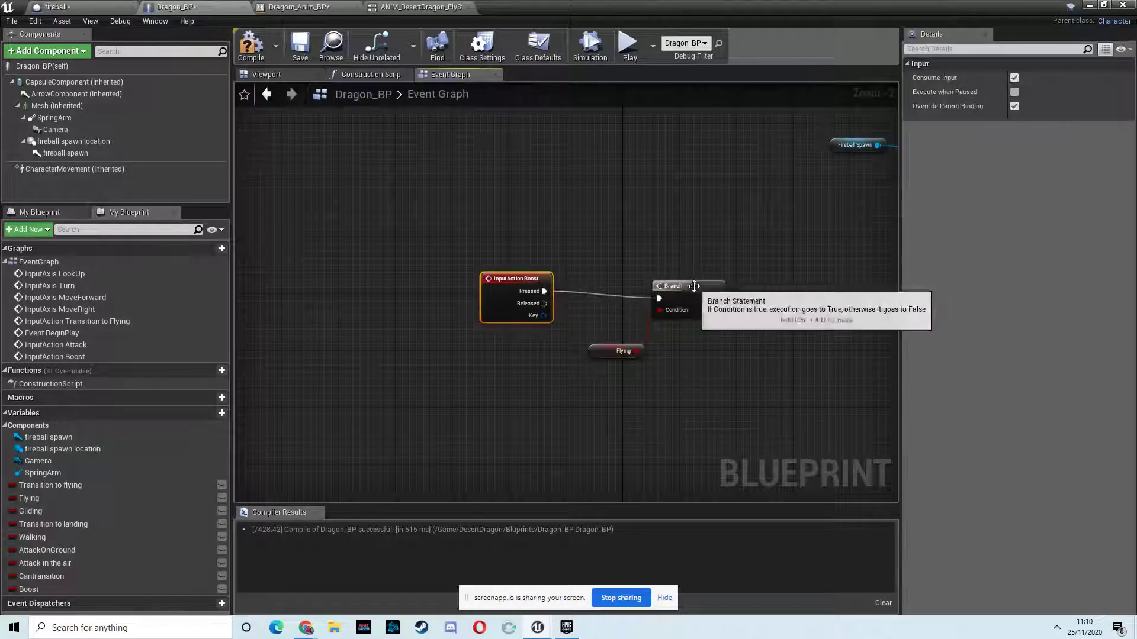
left_click(693, 286)
right_click_drag(713, 296, 586, 306)
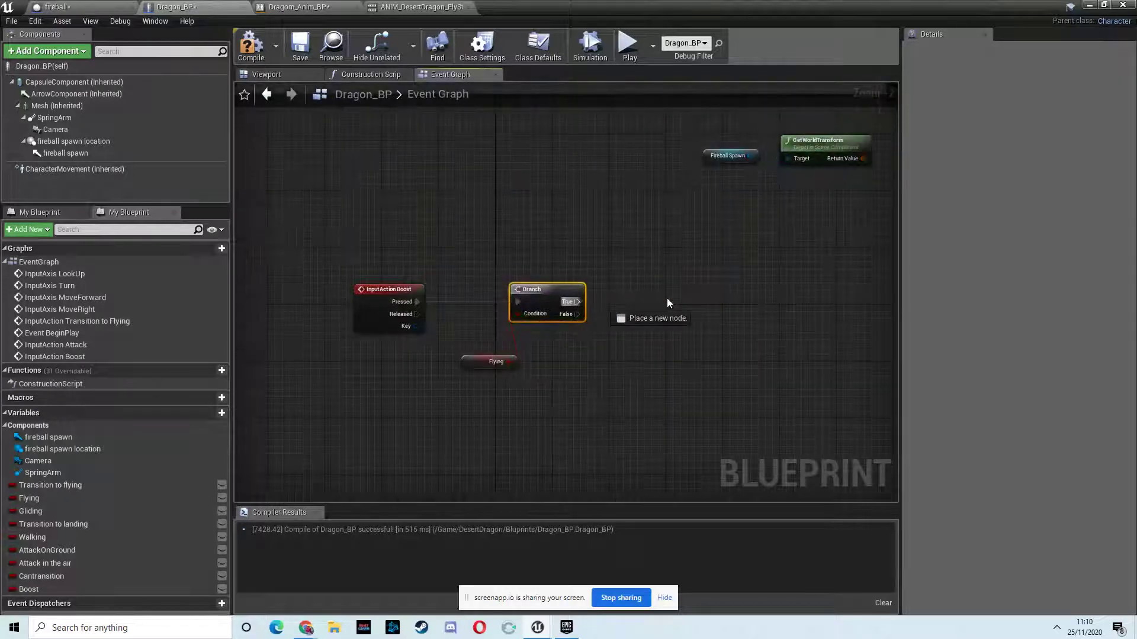
left_click_drag(666, 303, 690, 300)
type("set")
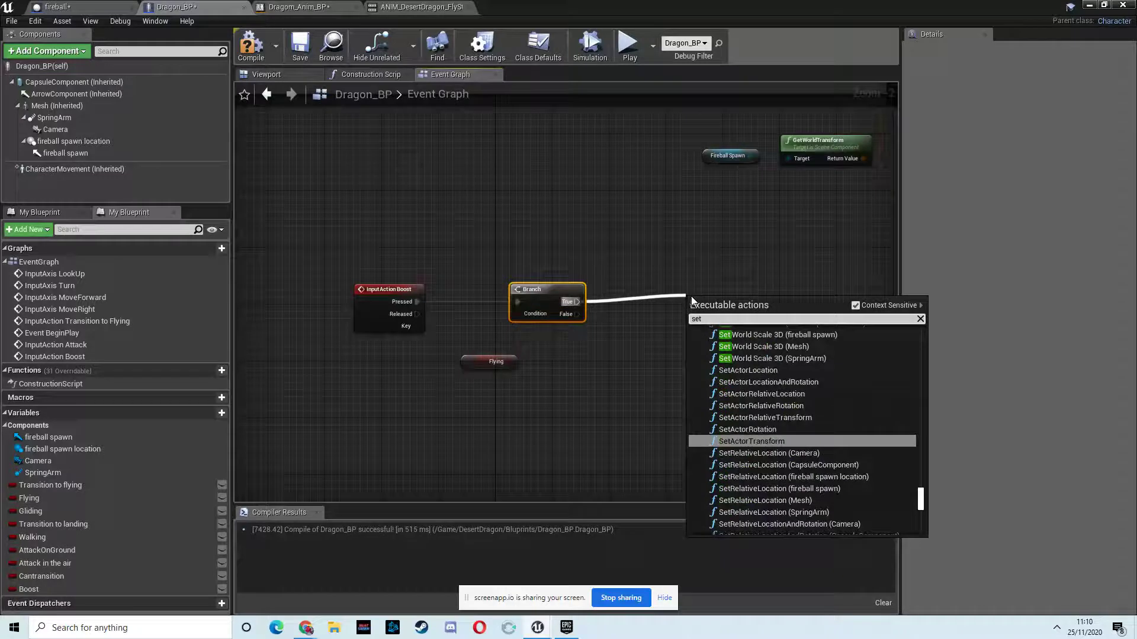
type(" move")
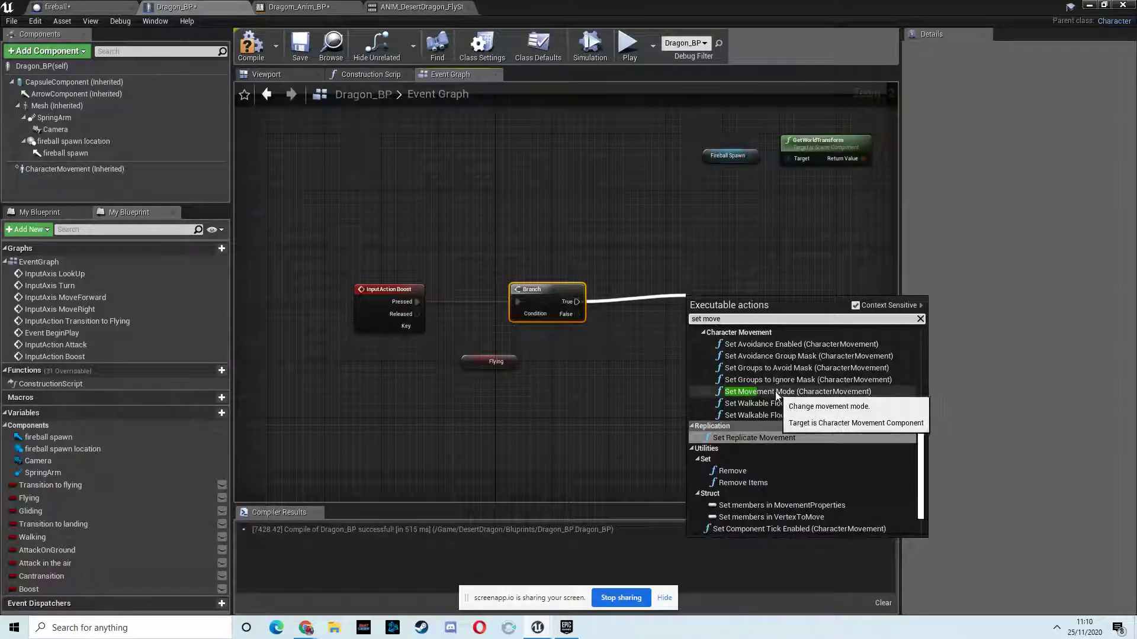
left_click(675, 356)
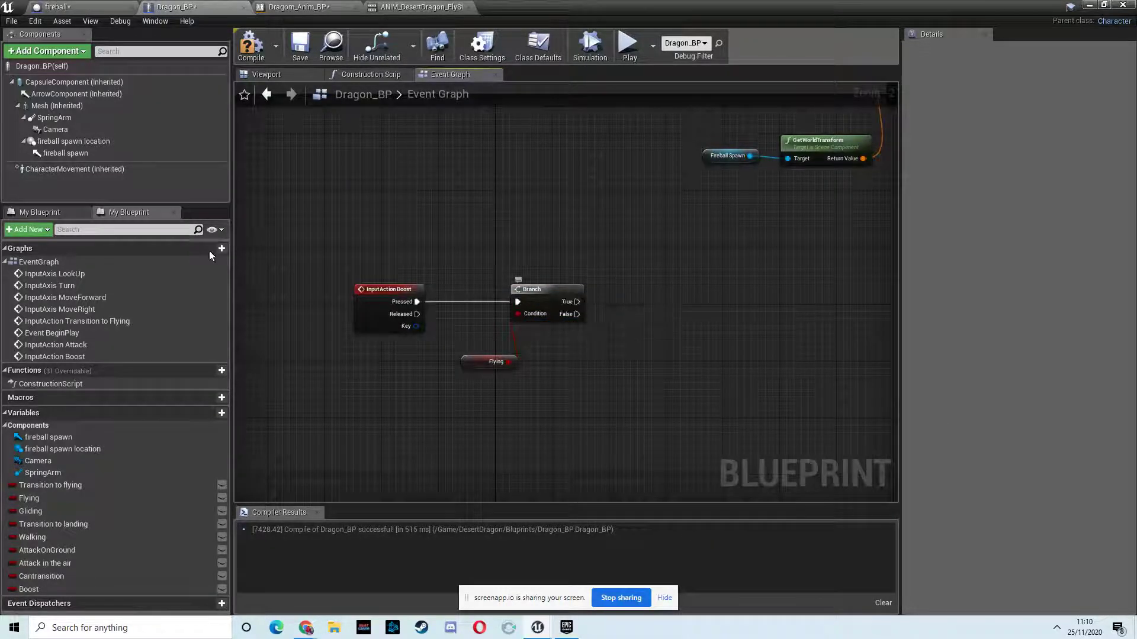
Connect a Character Movement Set Max Fly Speed node of 1000 to the Branch's True output
left_click(71, 169)
mouse_move(563, 250)
left_mouse_down()
mouse_move(587, 241)
mouse_move(658, 280)
left_mouse_up()
type("s")
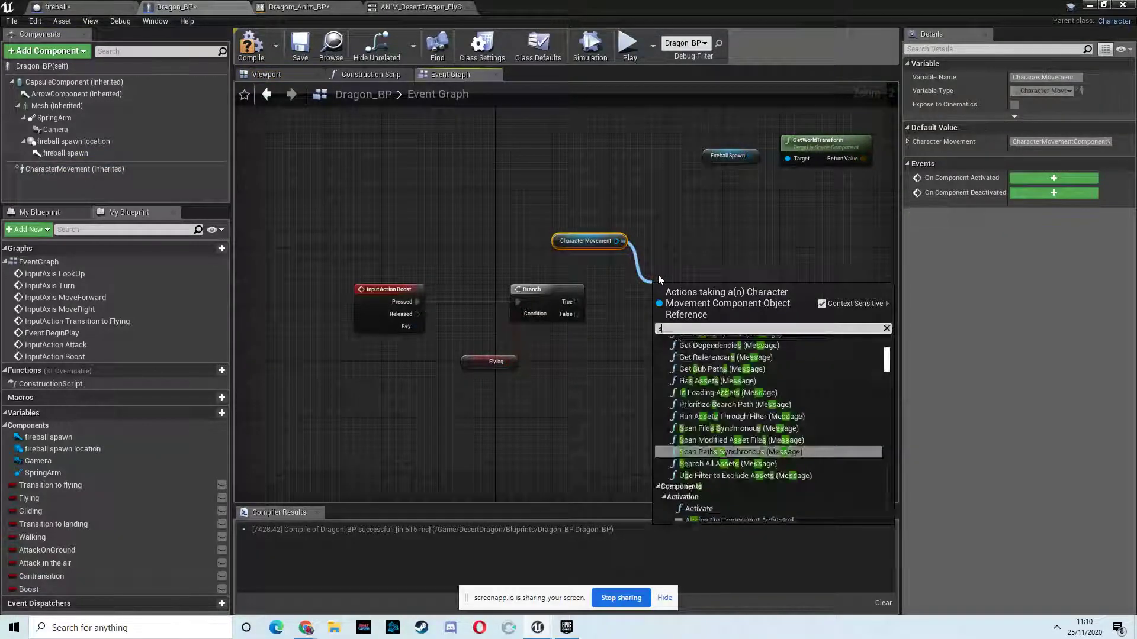
type("et max ")
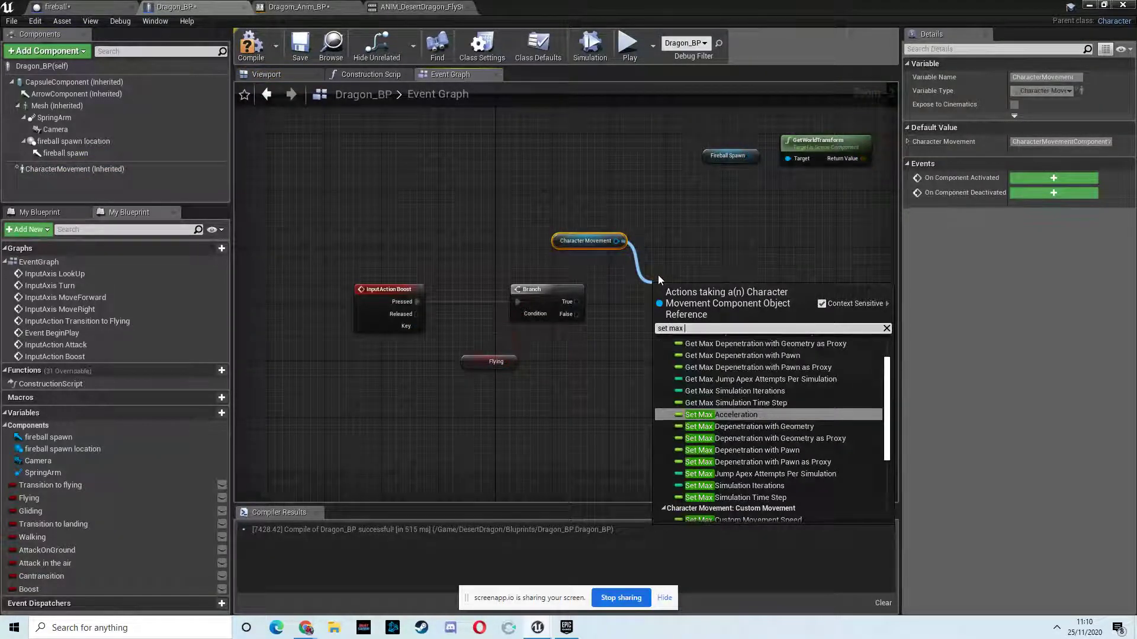
type("f")
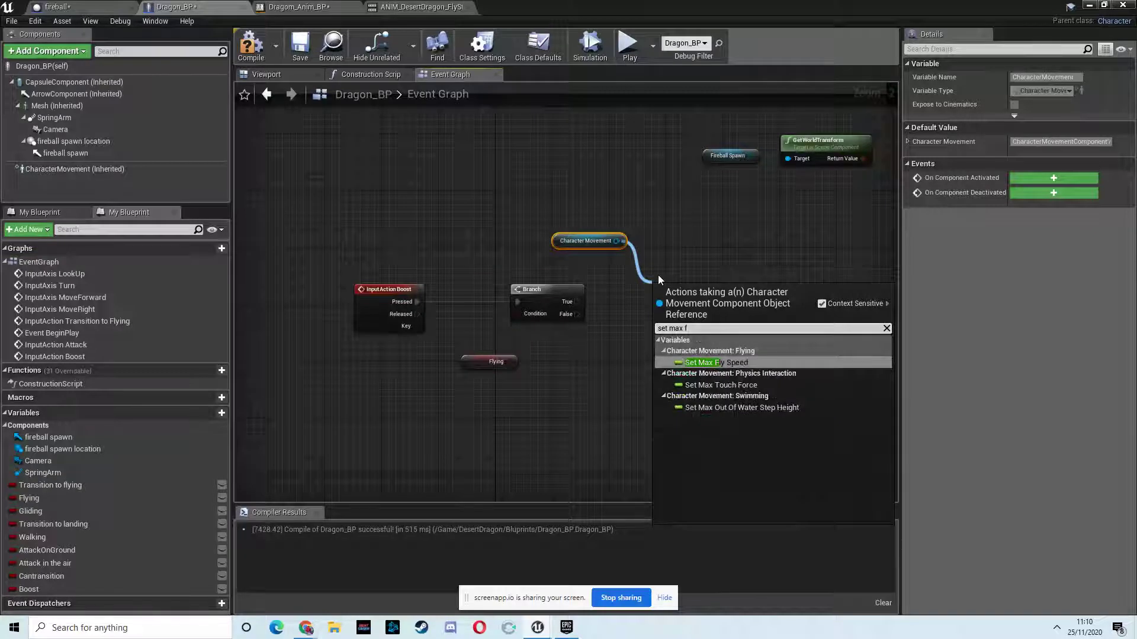
left_click(739, 362)
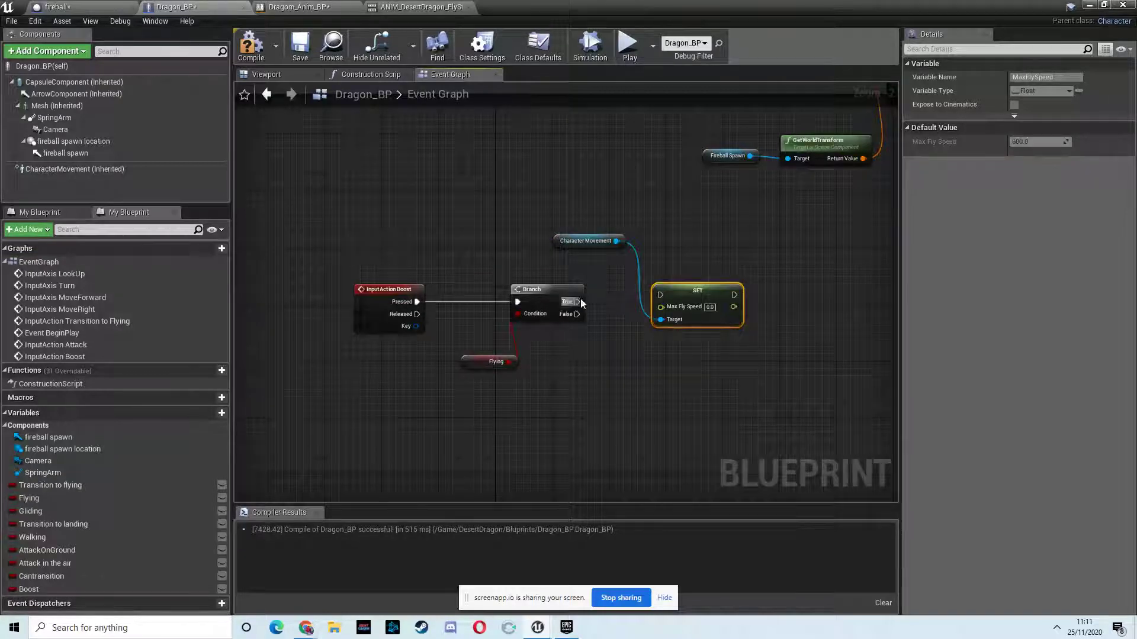
left_click_drag(673, 294, 681, 305)
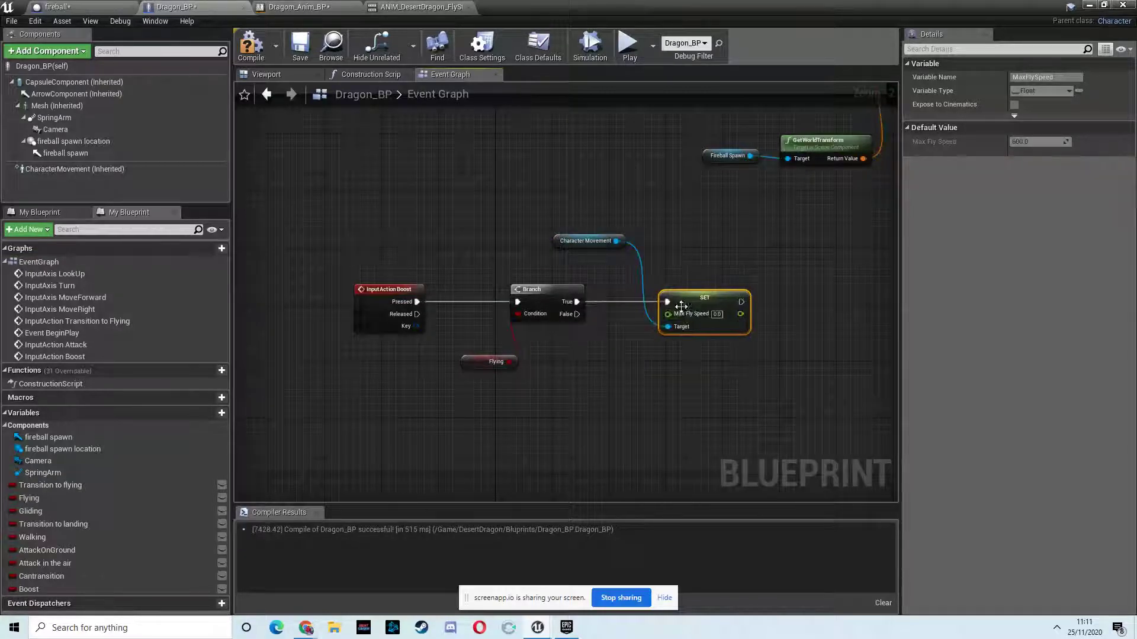
left_click(716, 315)
type("1000")
key("Return")
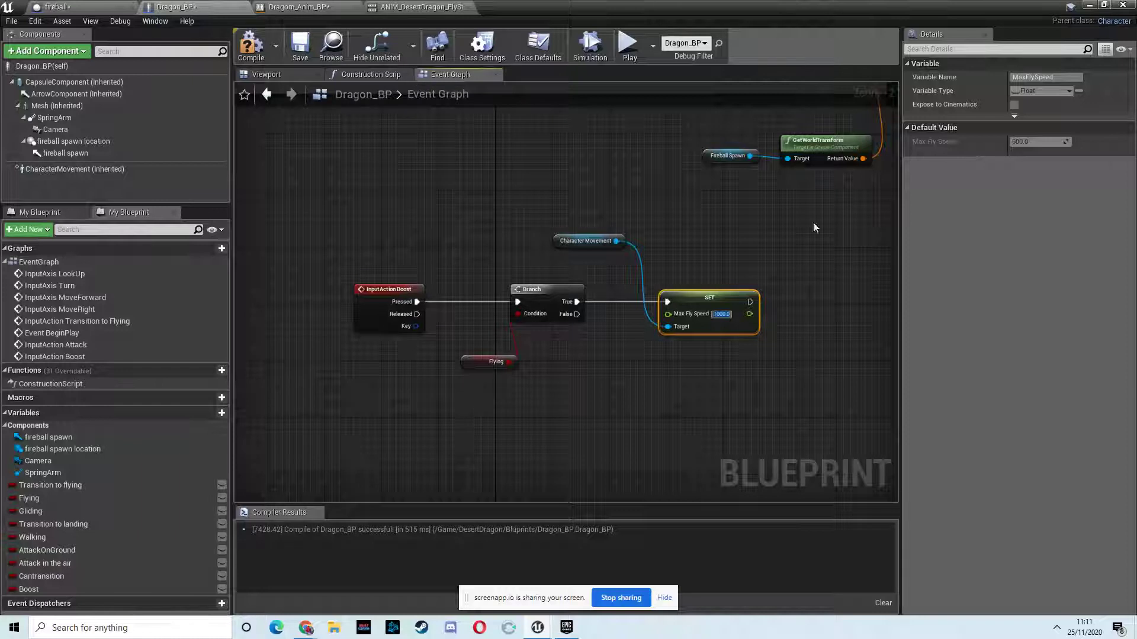
right_click_drag(770, 254, 646, 258)
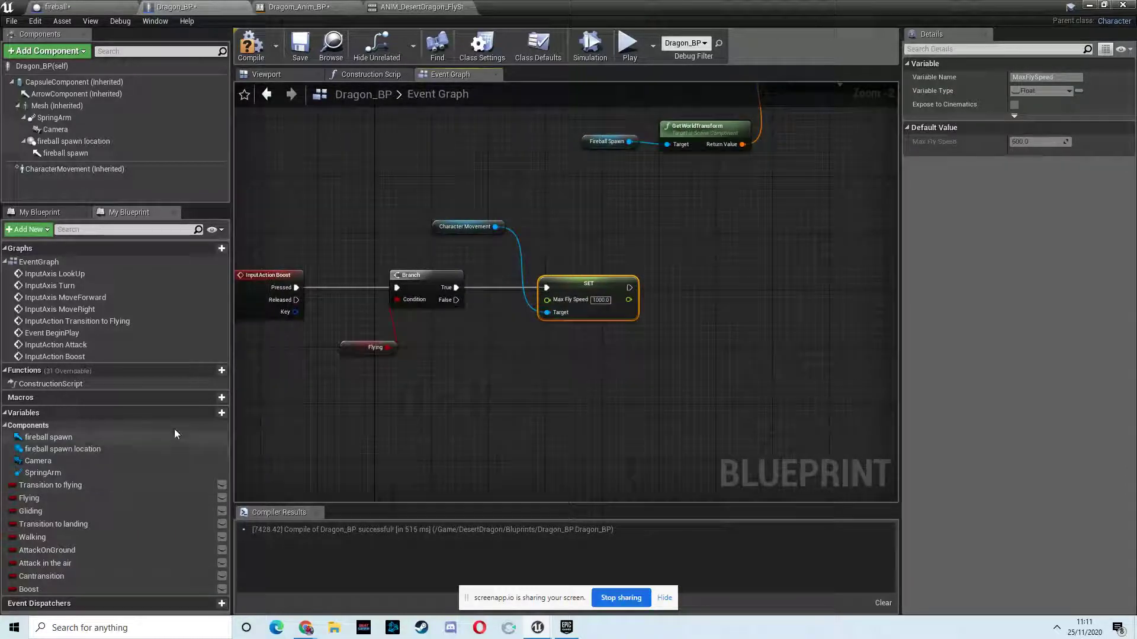
Create a Glide boolean and chain a Set Glide node, ticked true, after Set Max Fly Speed
left_click(213, 412)
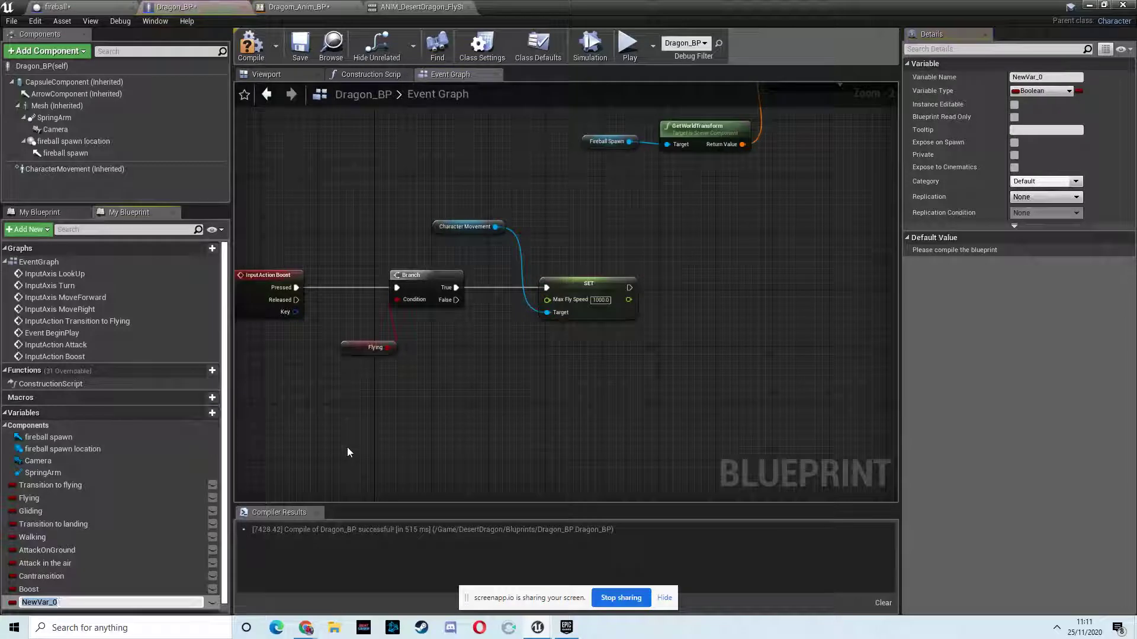
type("Glide")
key("Return")
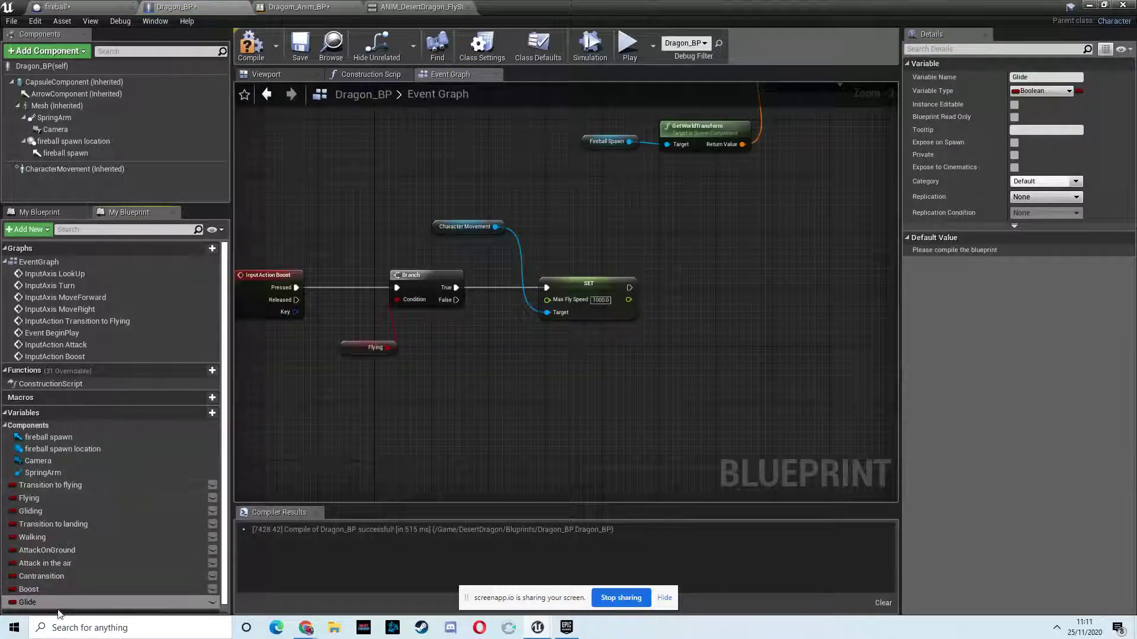
left_click_drag(29, 602, 722, 311)
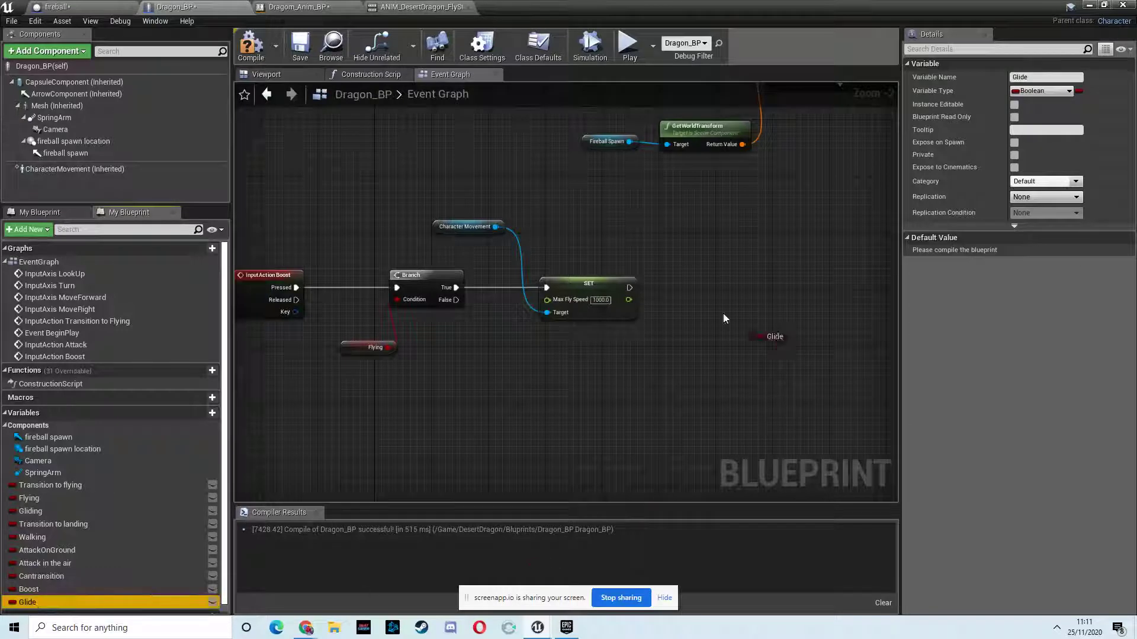
left_click(737, 327)
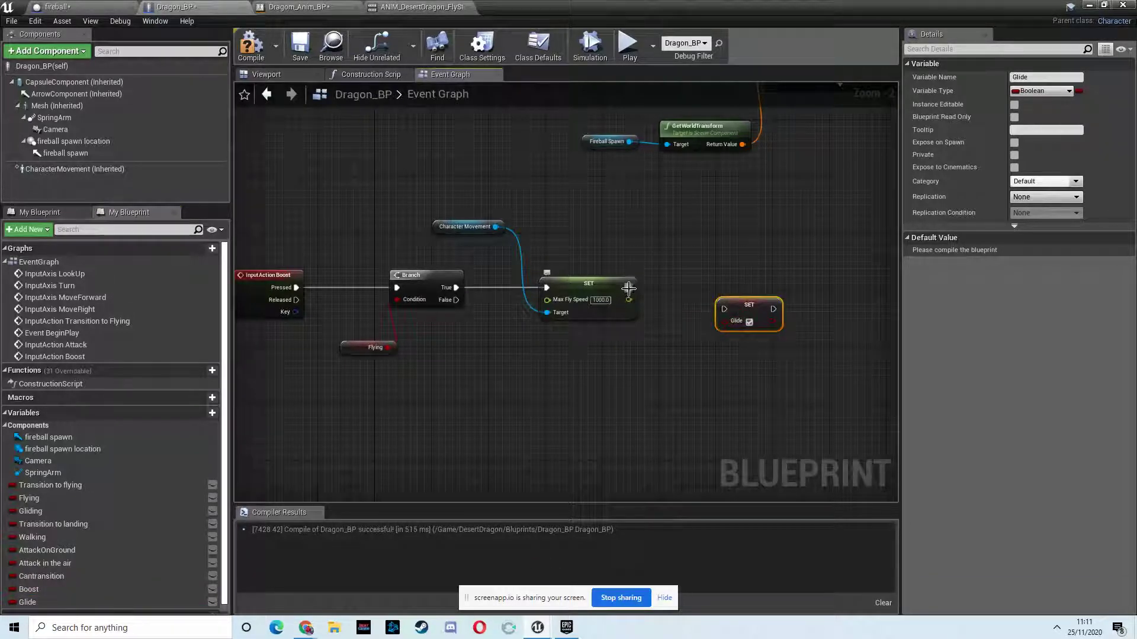
mouse_move(629, 288)
left_mouse_down()
mouse_move(724, 309)
mouse_move(717, 289)
left_mouse_up()
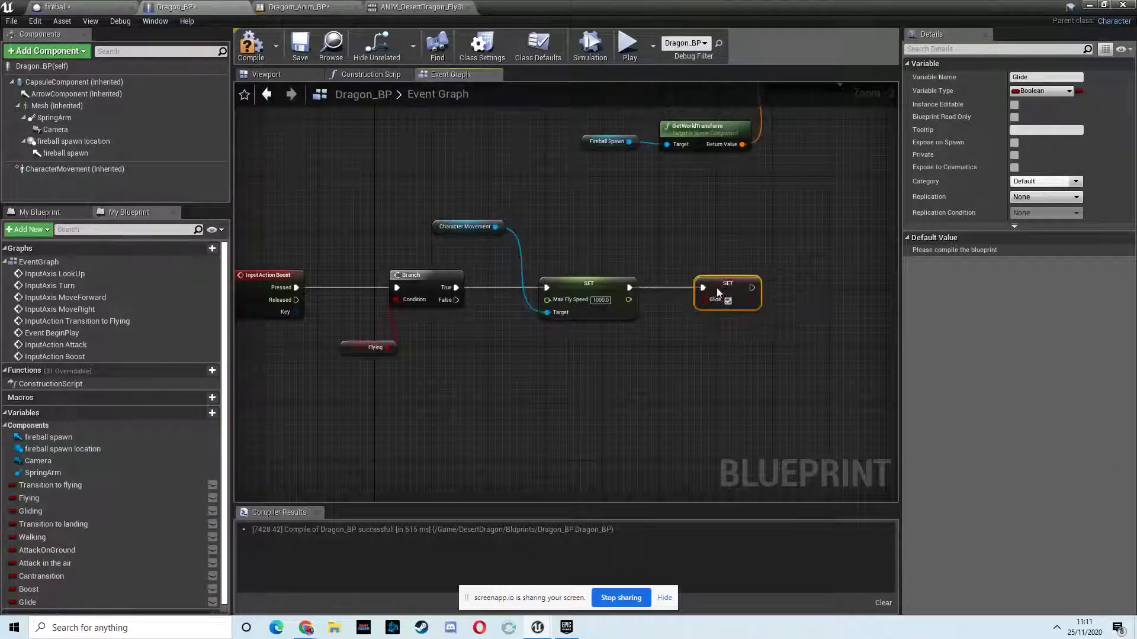
right_click_drag(710, 335, 593, 344)
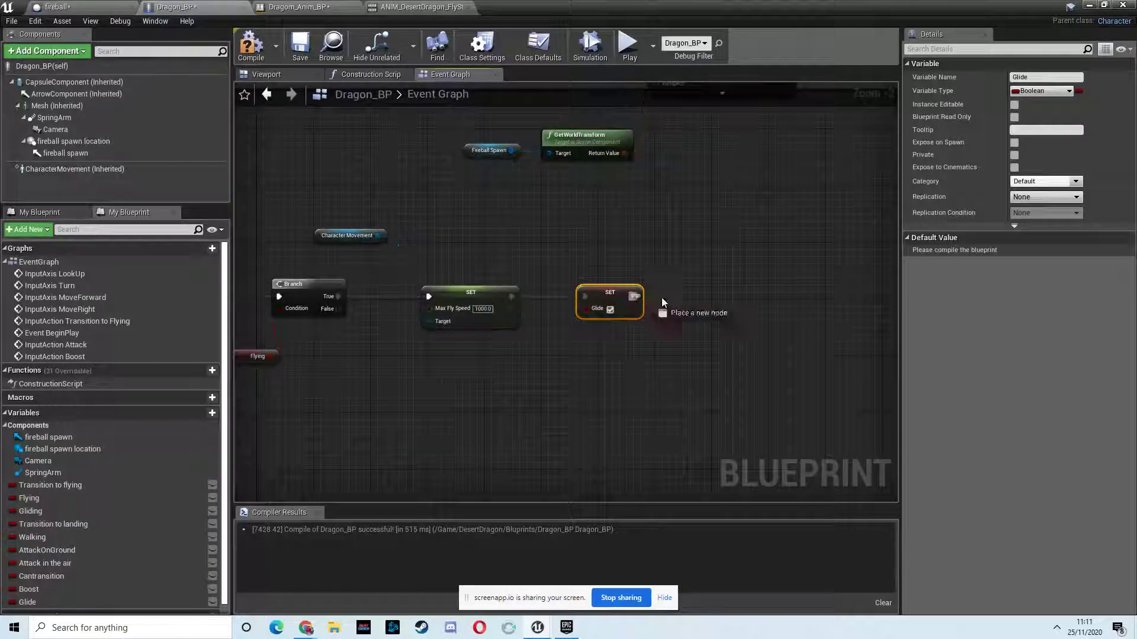
left_click_drag(635, 296, 691, 296)
type("delay")
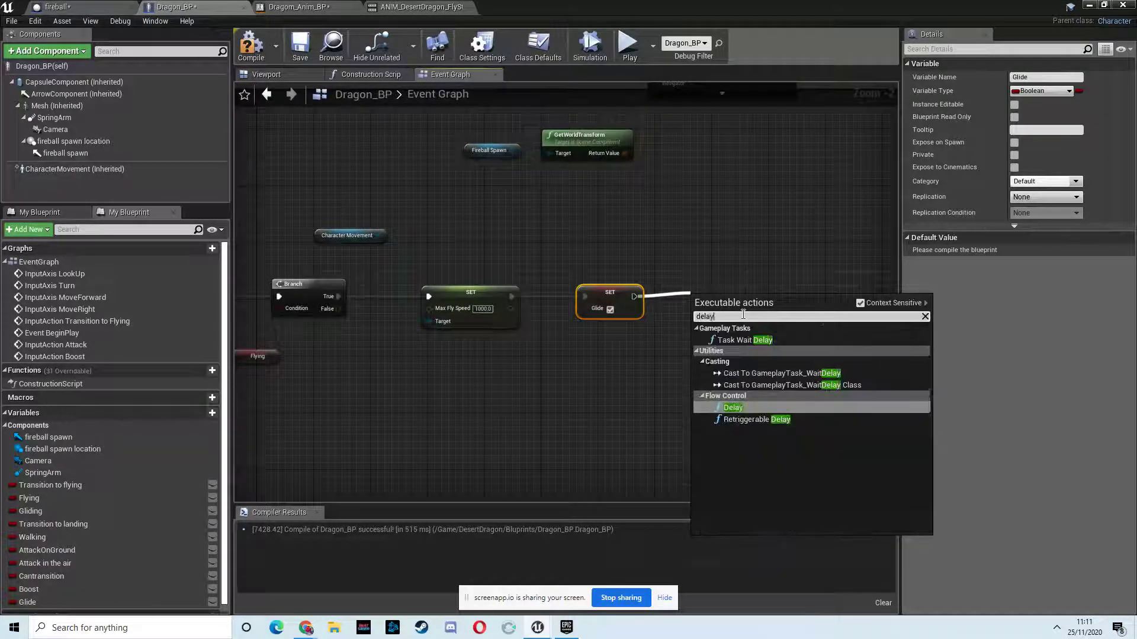
Add a 1.5-second Delay after Set Glide and place a Glide setter copy beyond it
key("Return")
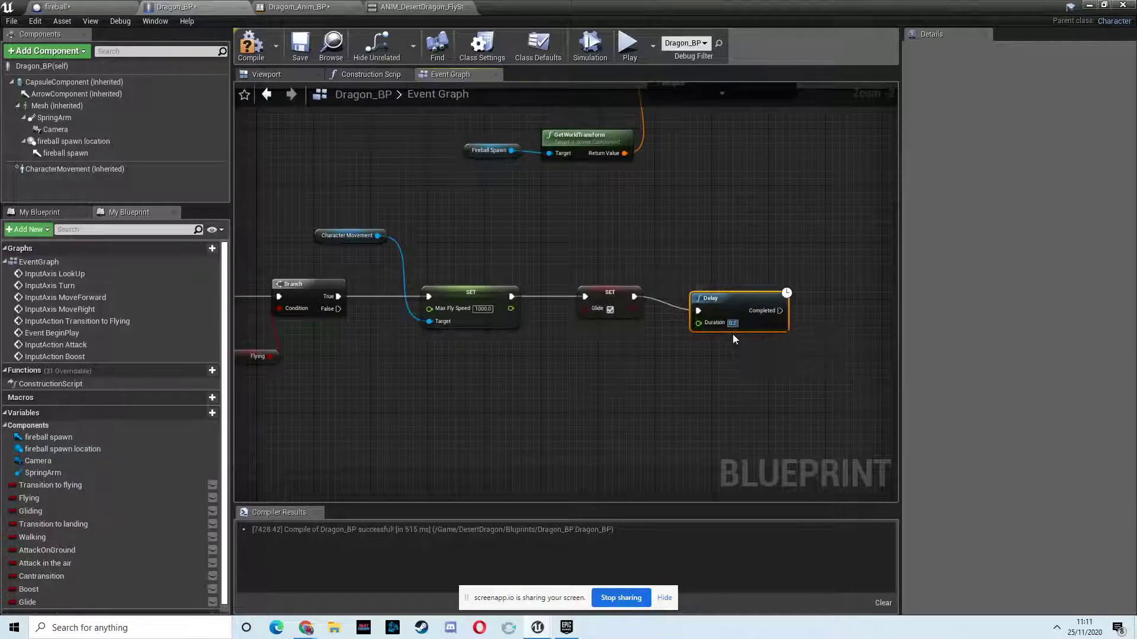
type("1.5")
left_click_drag(734, 329, 742, 323)
left_click(608, 300)
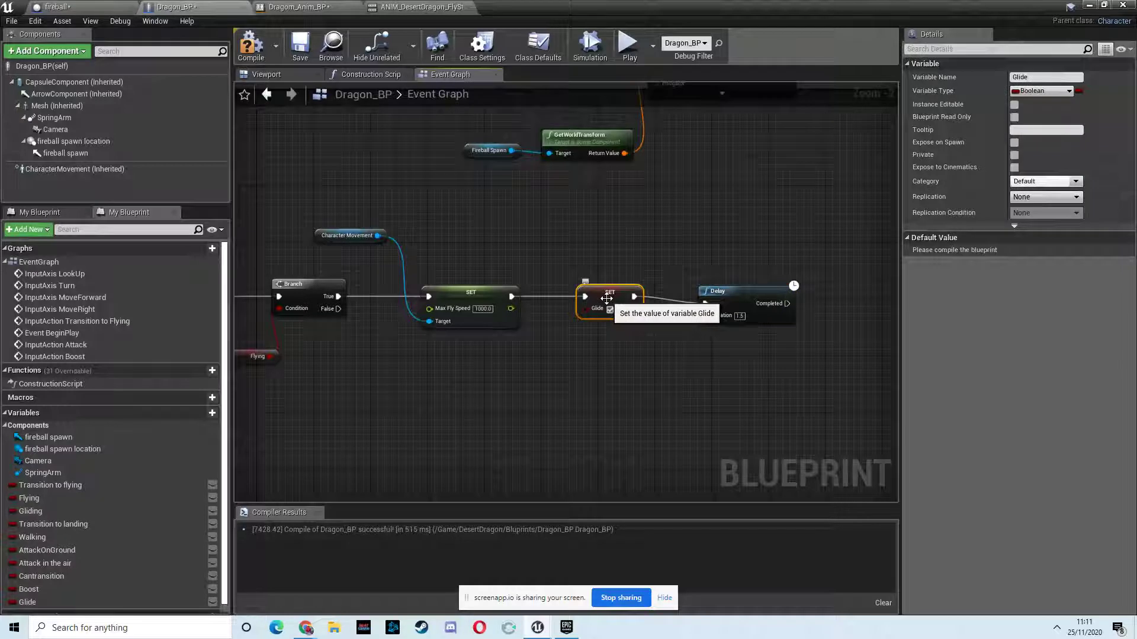
key("ctrl+w")
left_click_drag(608, 299, 847, 292)
Duplicate the Max Fly Speed setter with its Character Movement target and wire it after the Delay
left_click(448, 291)
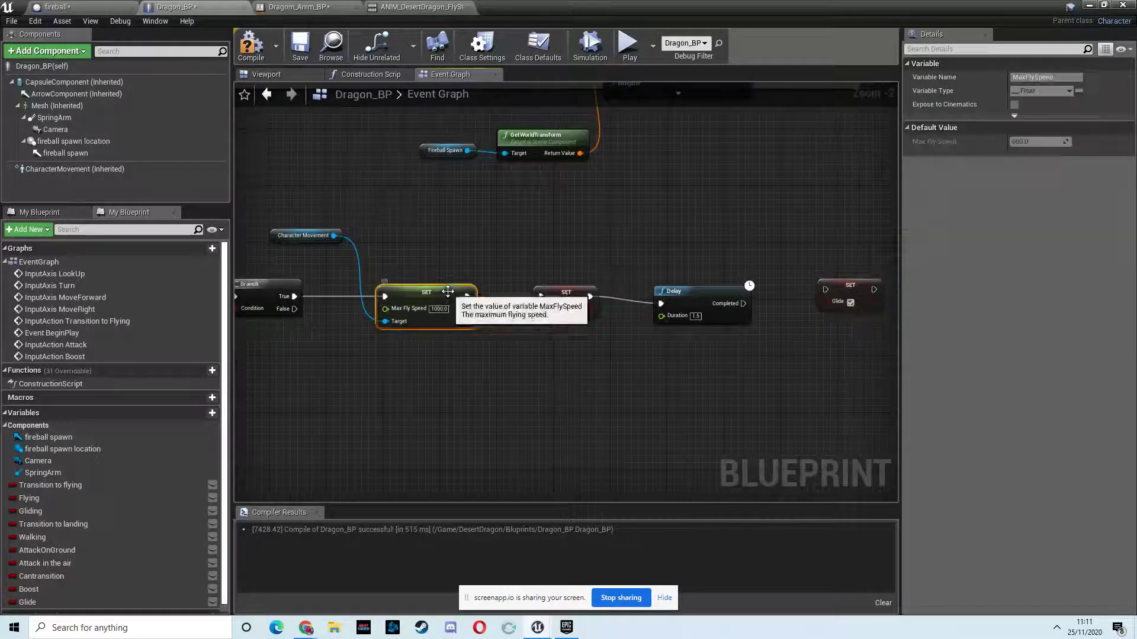
left_click_drag(300, 205, 426, 306)
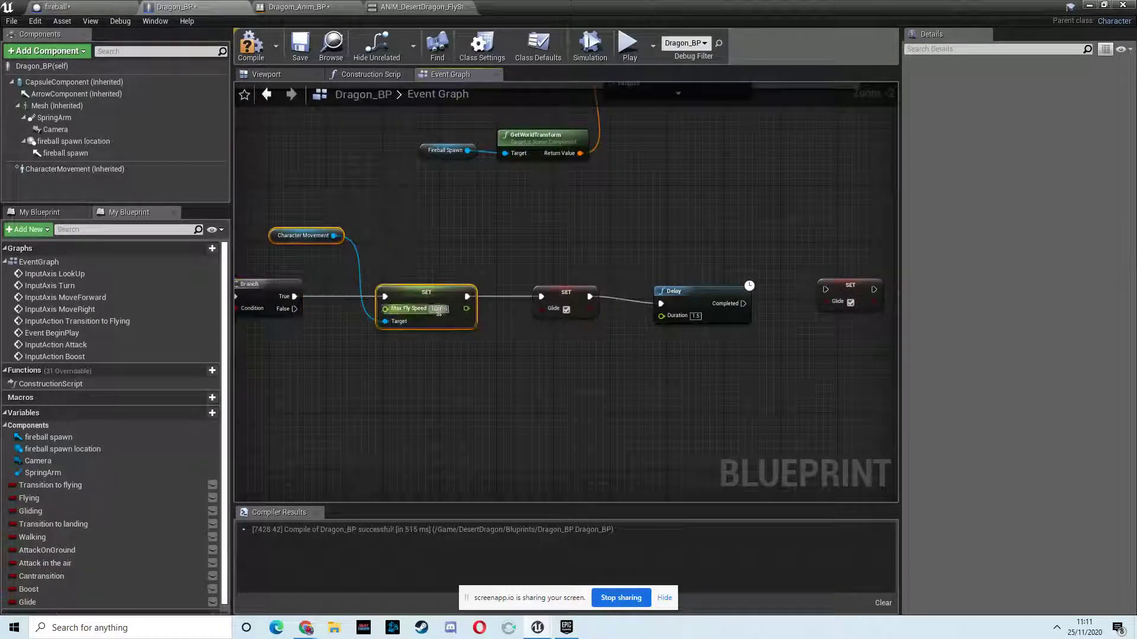
key("ctrl+w")
left_click_drag(529, 334, 814, 302)
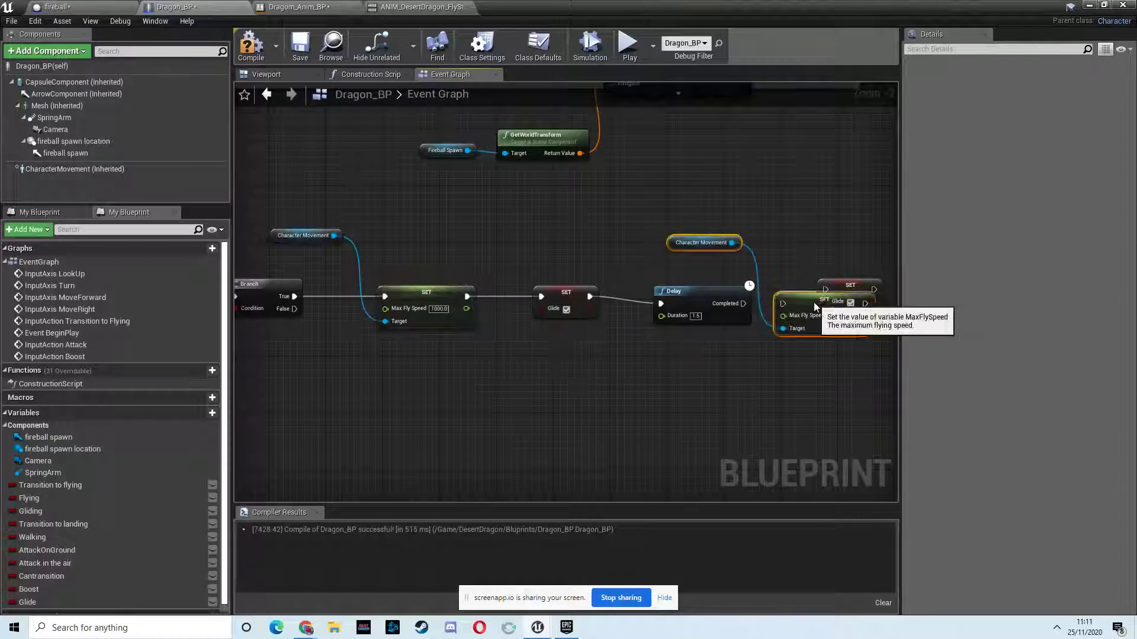
right_click_drag(814, 302, 639, 289)
left_click_drag(671, 274, 811, 275)
left_click_drag(569, 290, 607, 291)
left_click(580, 296)
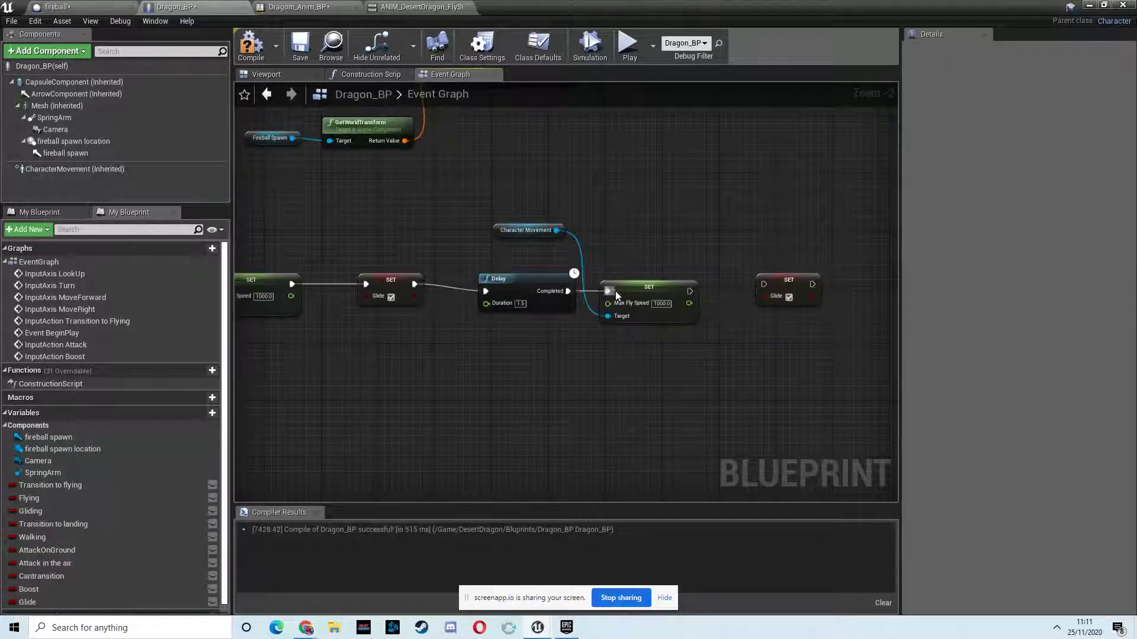
left_click_drag(689, 290, 751, 294)
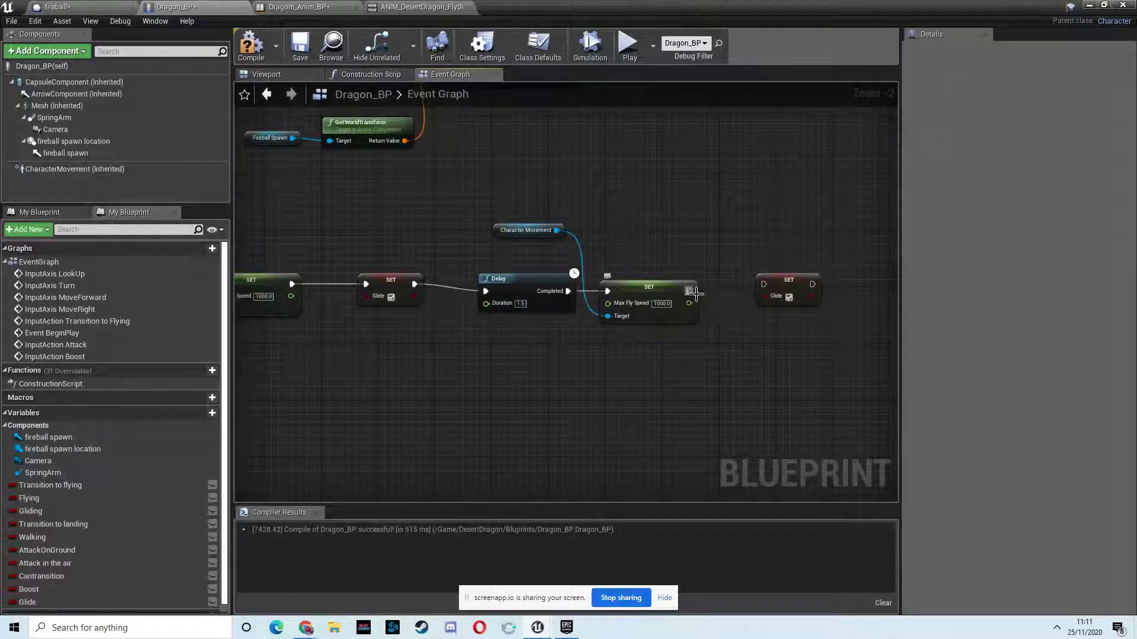
Change the copied Max Fly Speed value from 1000 to 600
left_click(662, 303)
left_click(78, 170)
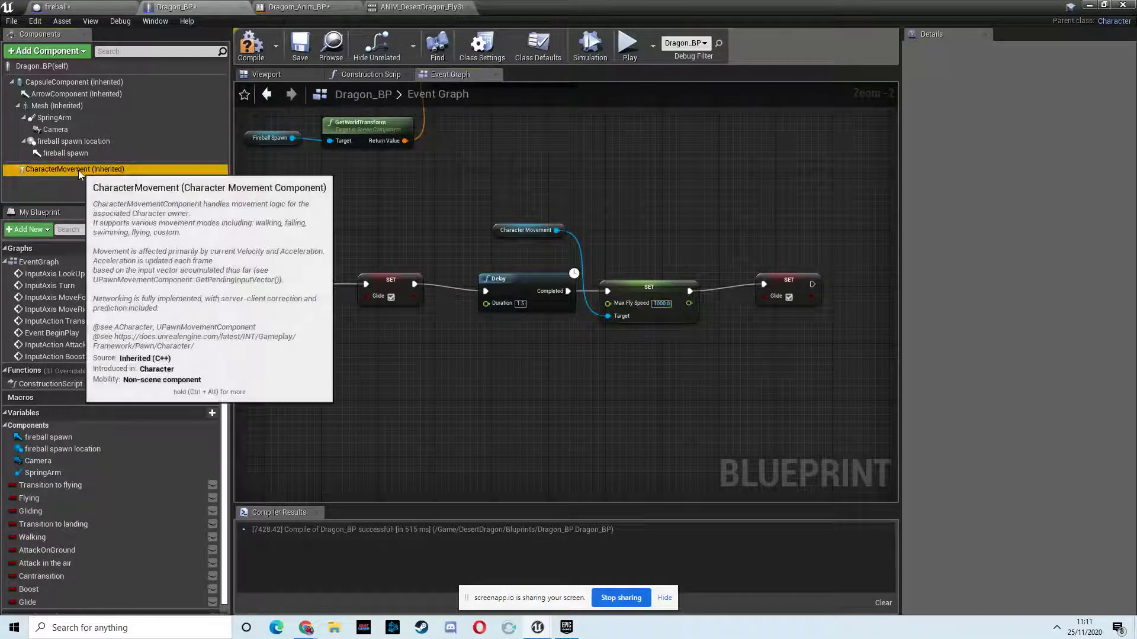
scroll(1012, 305, "down", 2)
scroll(1011, 304, "down", 2)
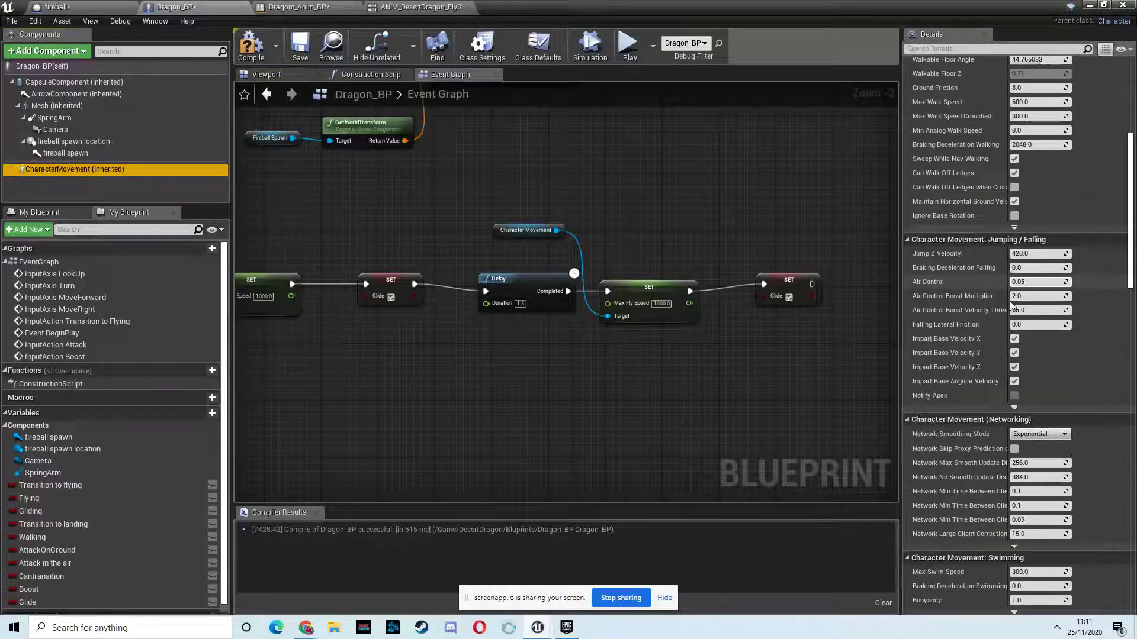
scroll(1011, 305, "down", 2)
scroll(1012, 304, "down", 2)
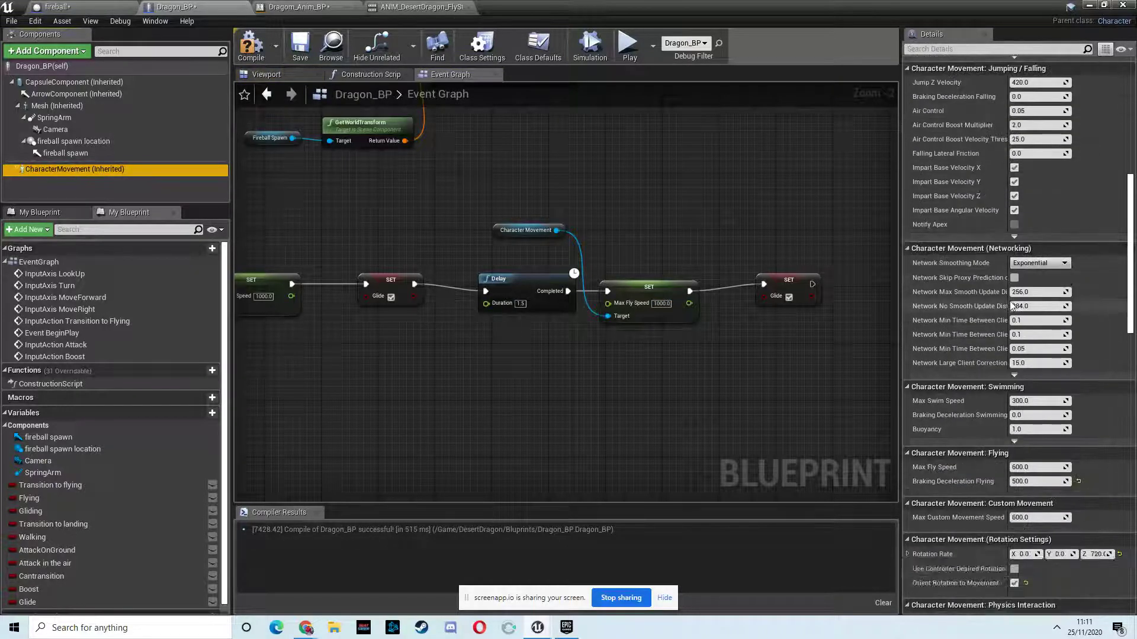
left_click(666, 304)
type("4")
left_click(689, 336)
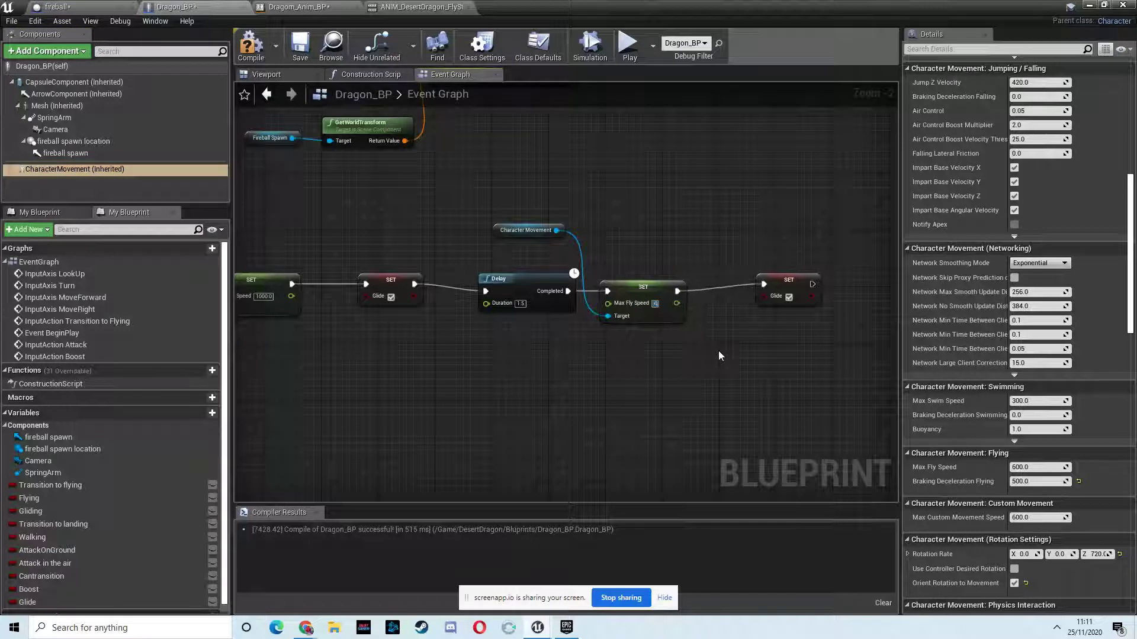
type("00")
left_click(793, 290)
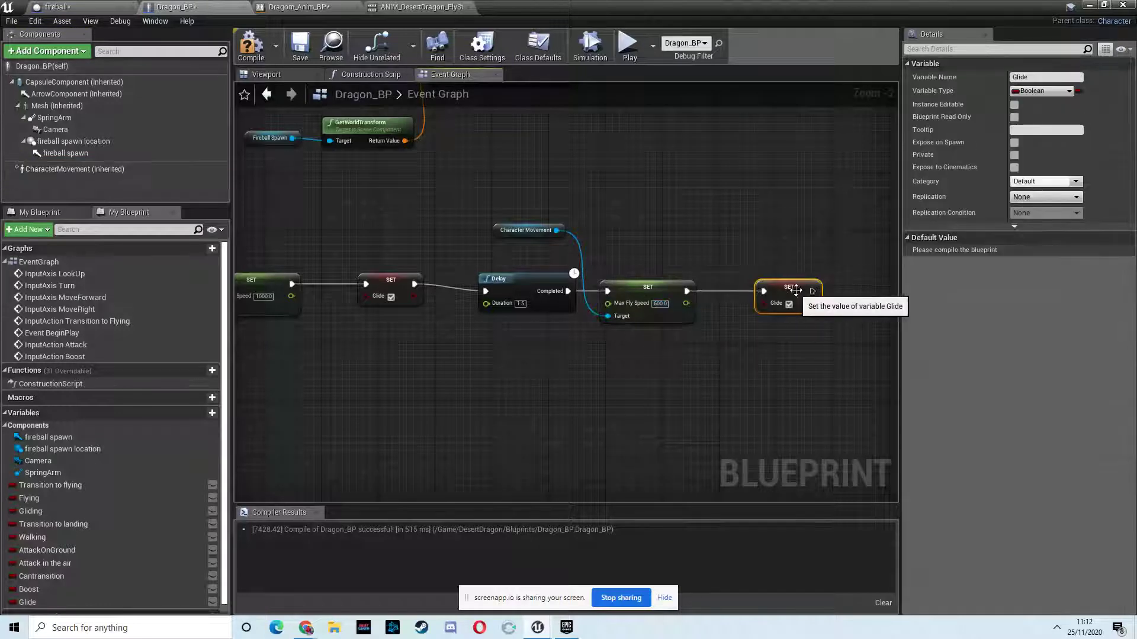
In Dragon_Anim_BP's Locomotion machine, create a Glide state from Flying with a transition back
left_click(301, 8)
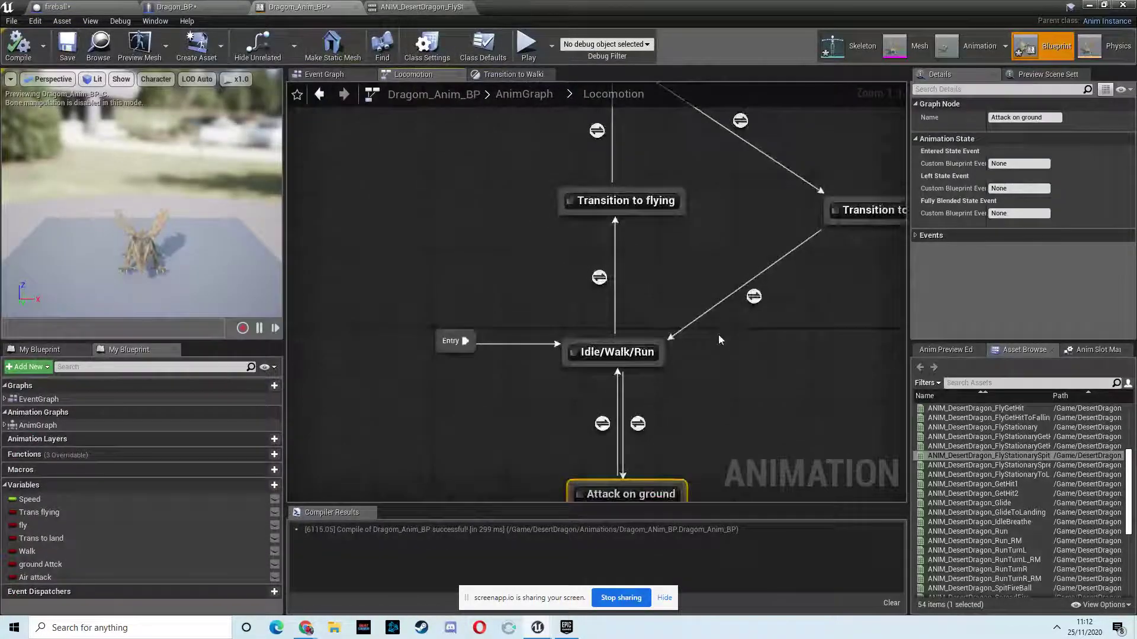
scroll(718, 334, "down", 2)
right_click_drag(661, 263, 678, 266)
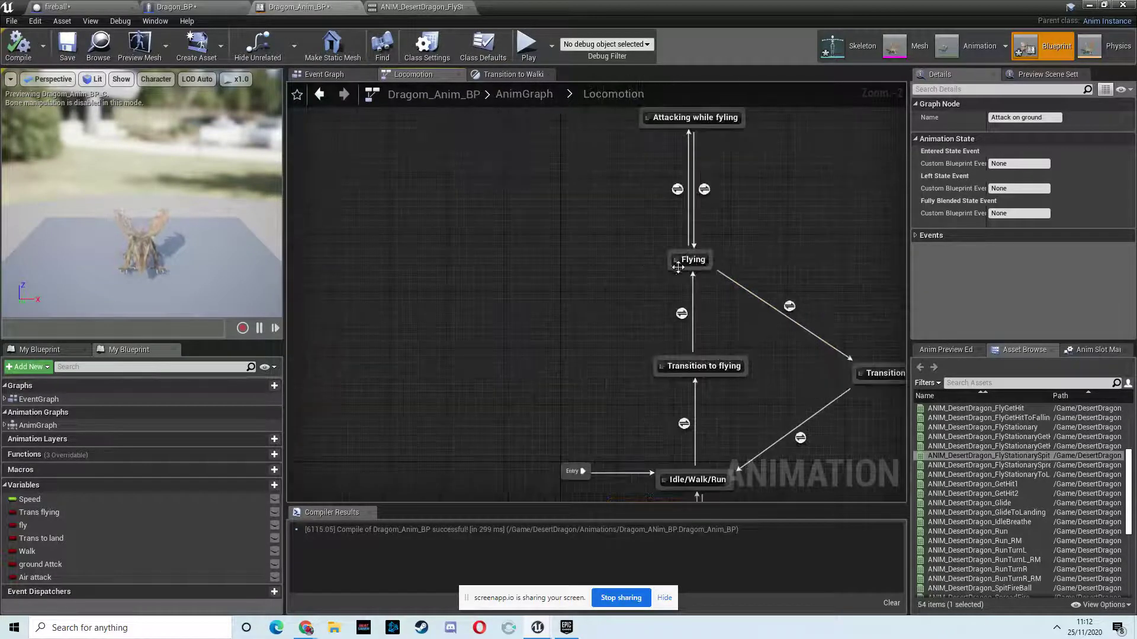
left_click_drag(677, 266, 554, 271)
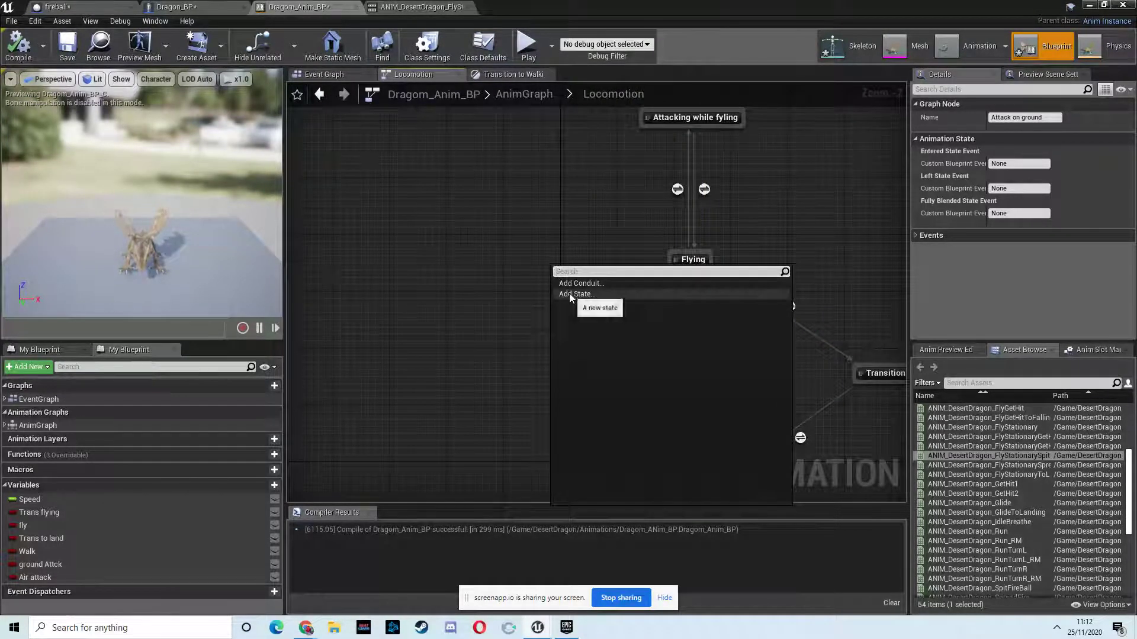
left_click(569, 293)
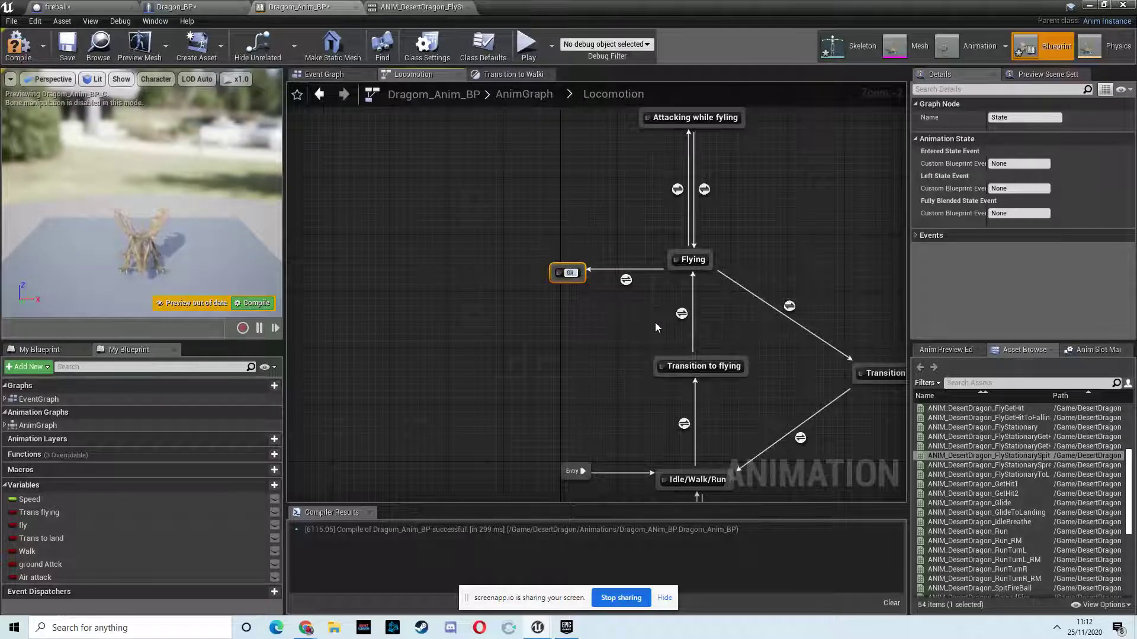
type("ide")
key("Return")
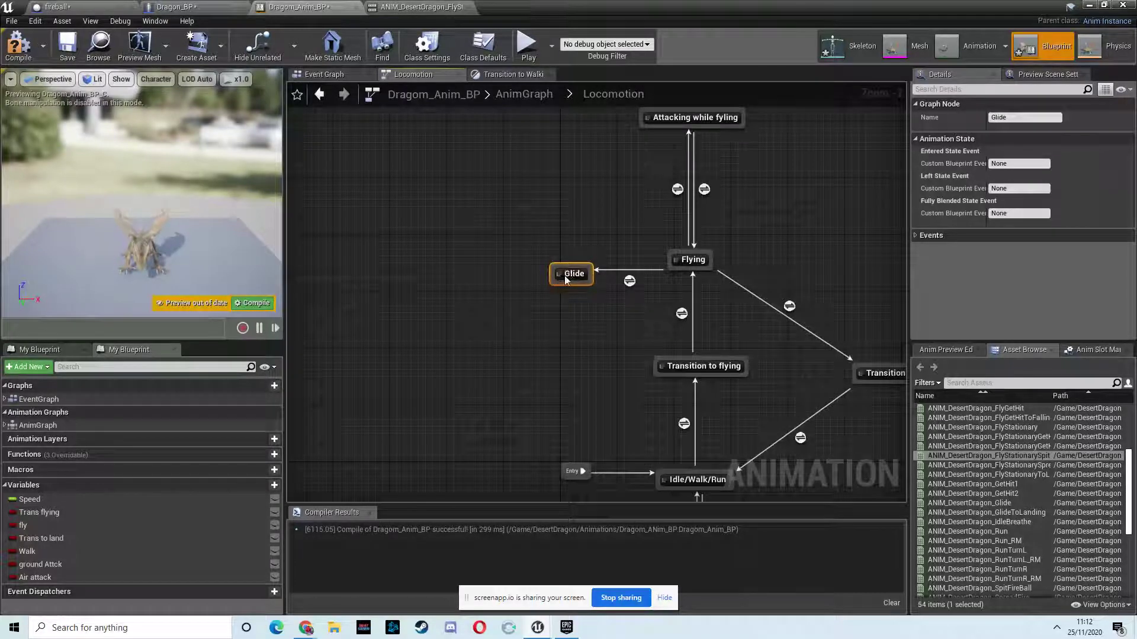
mouse_move(564, 279)
left_mouse_down()
mouse_move(512, 251)
mouse_move(682, 259)
left_mouse_up()
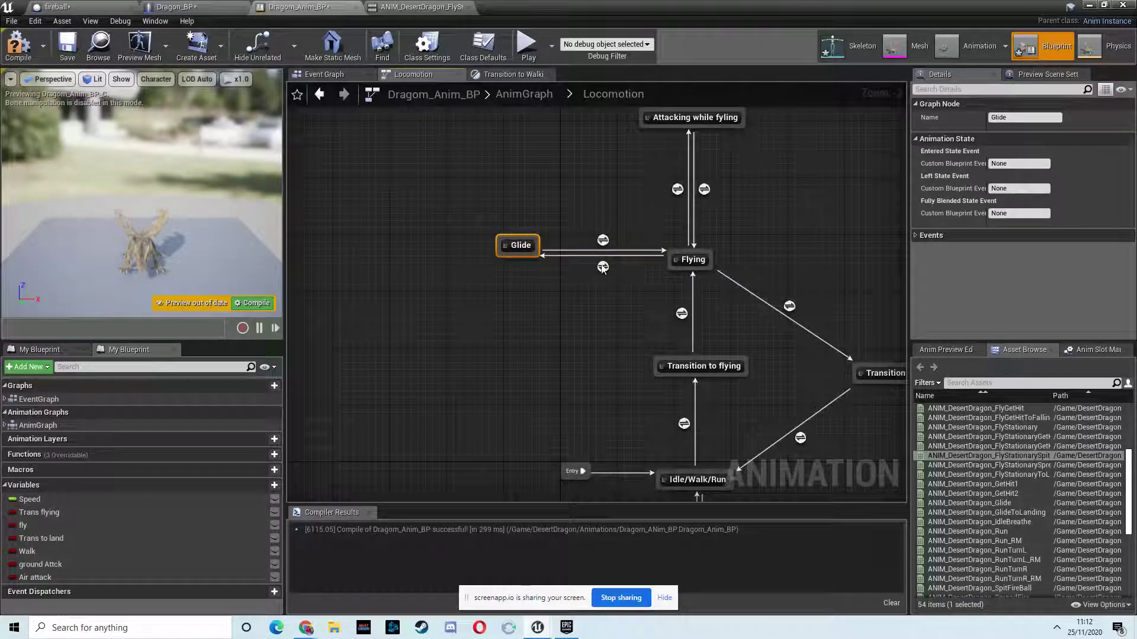
Close the fireball tab and add Get Glide and Get Boost nodes from the As Dragon BP cast
left_click(324, 74)
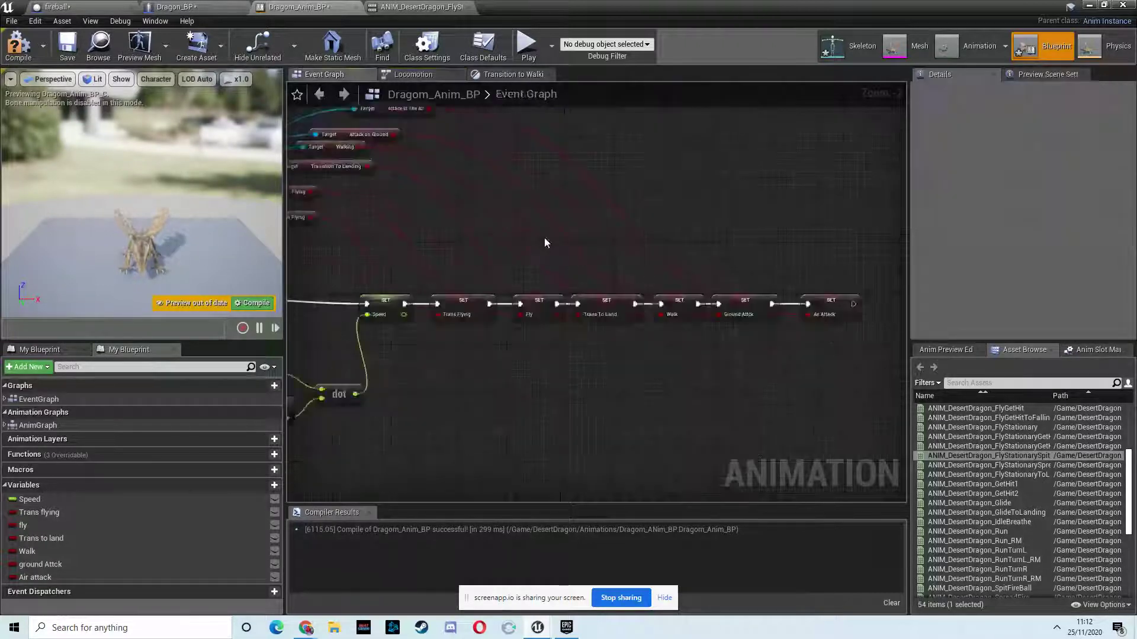
left_click(132, 7)
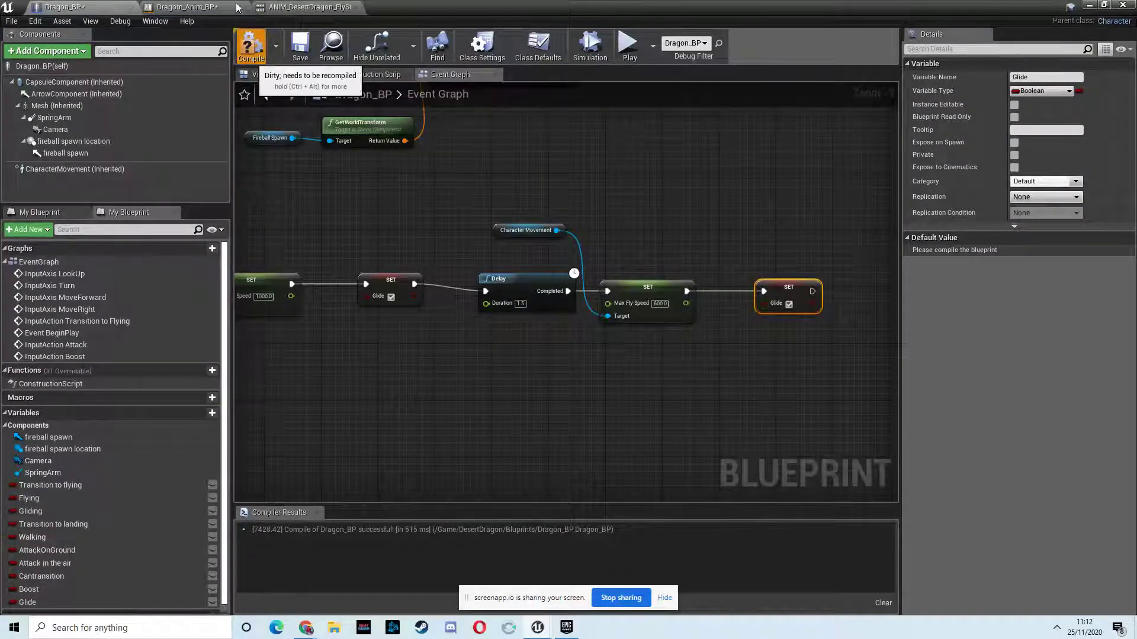
left_click(204, 8)
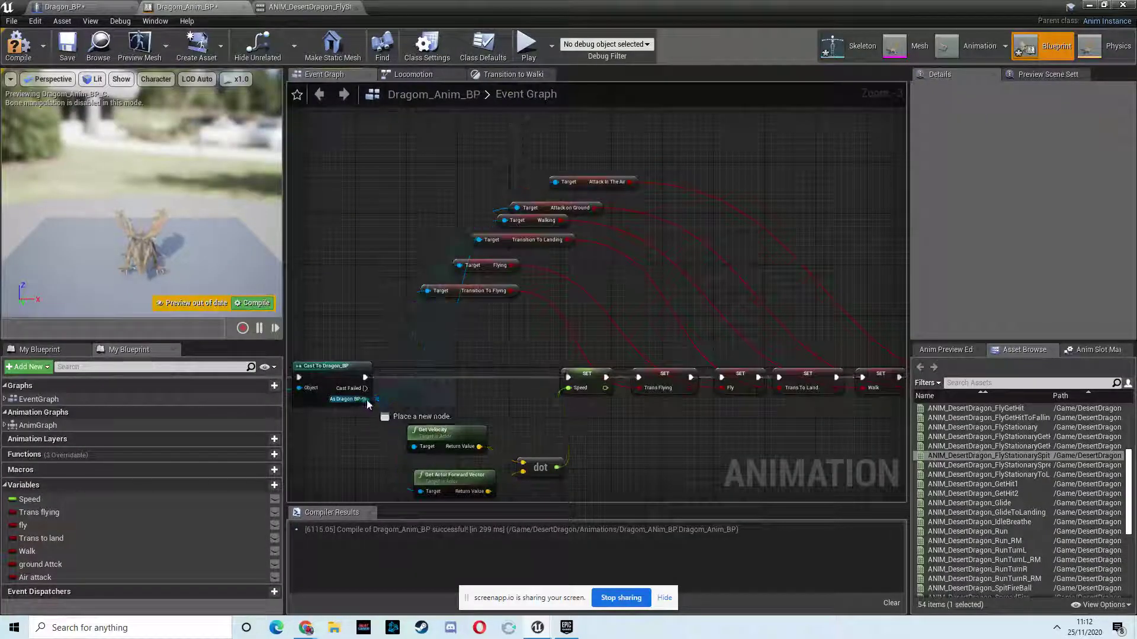
left_click_drag(364, 399, 577, 151)
type("get")
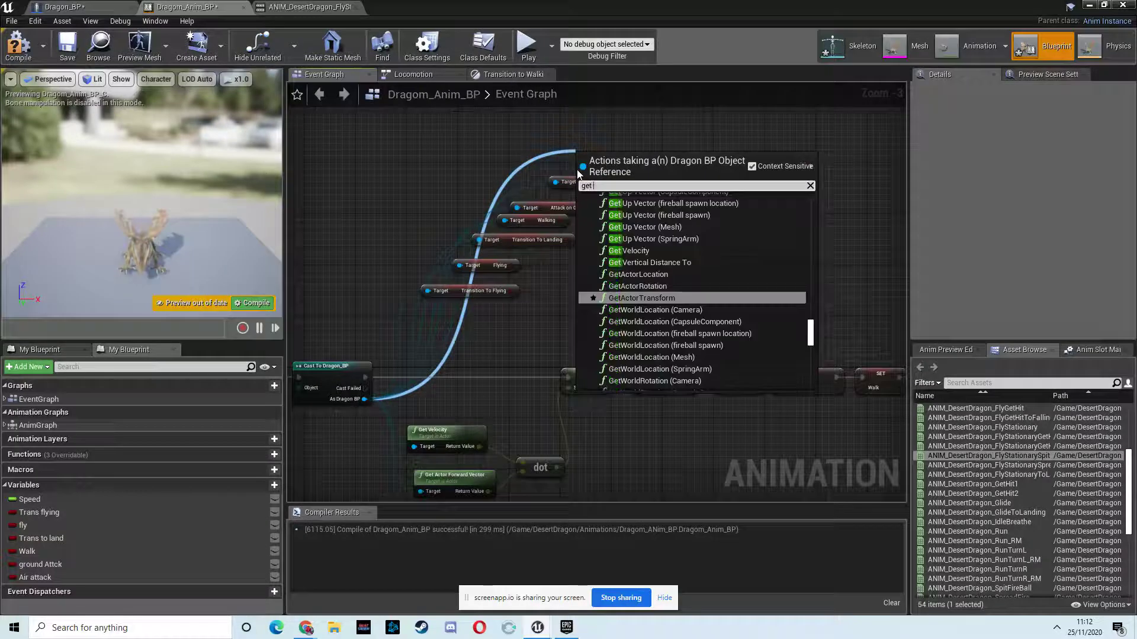
type(" glide")
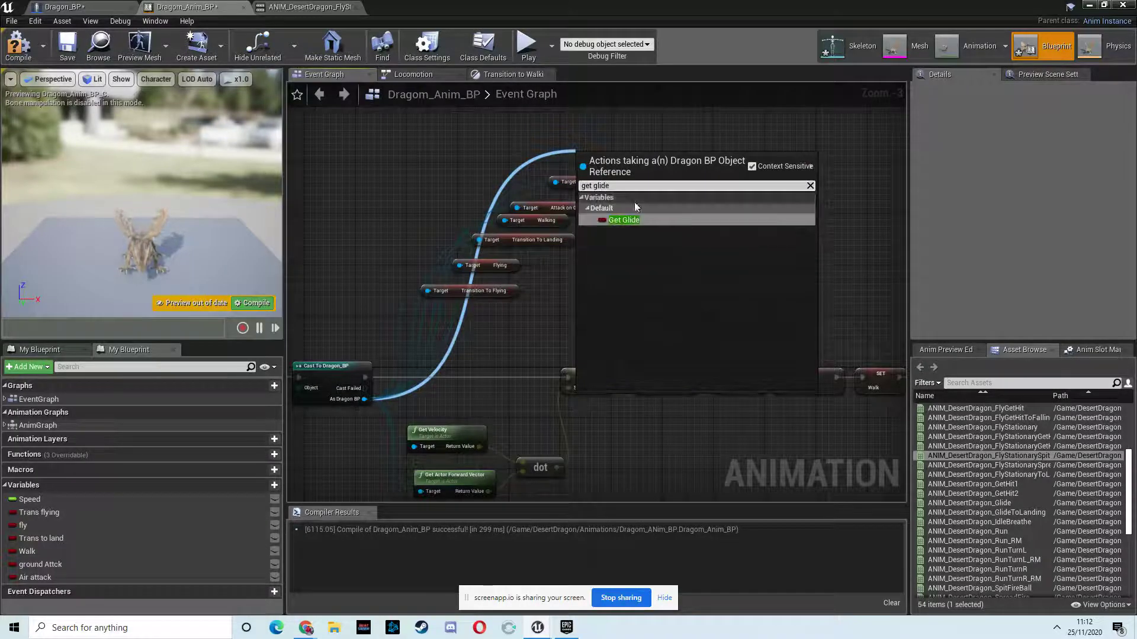
left_click(628, 219)
left_click(113, 9)
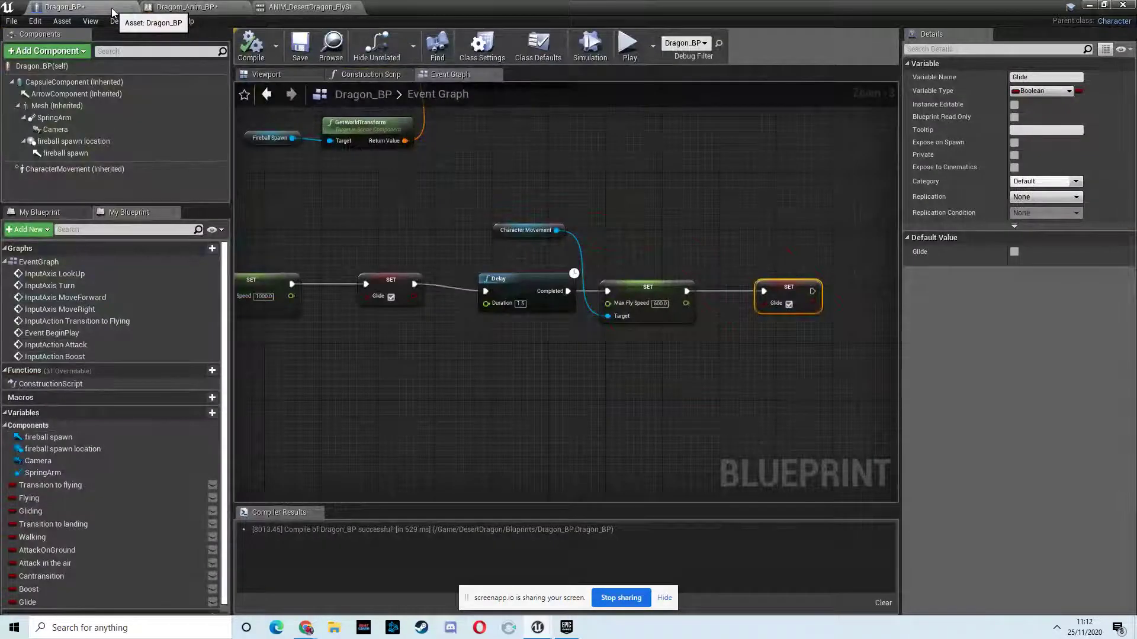
left_click(182, 7)
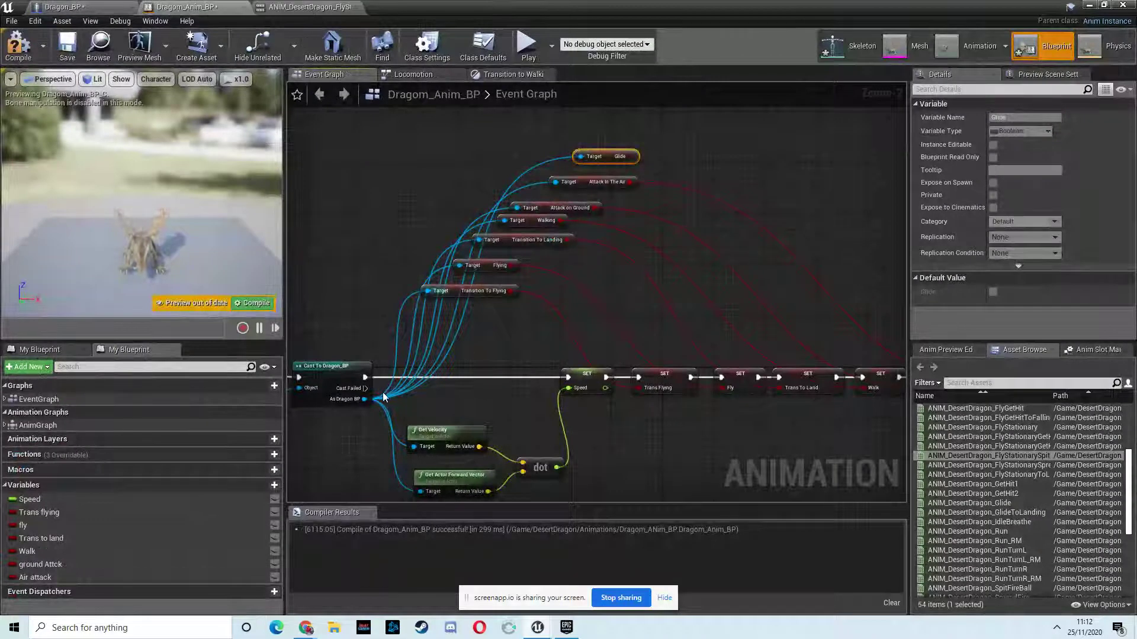
left_click_drag(364, 399, 622, 144)
type("get")
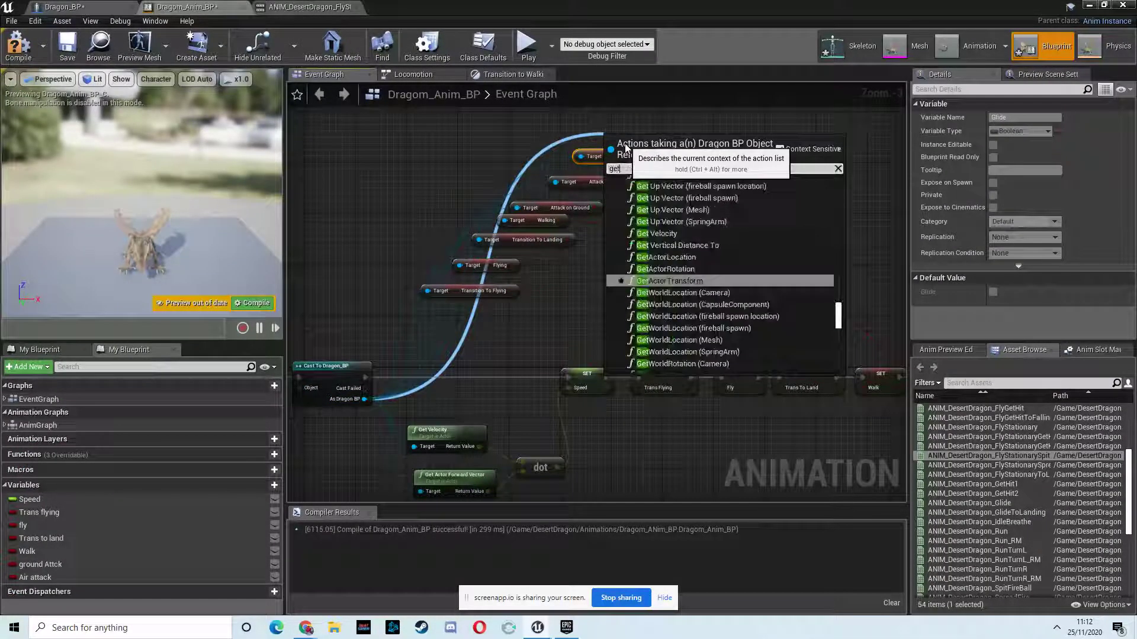
type(" bb")
key("BackSpace")
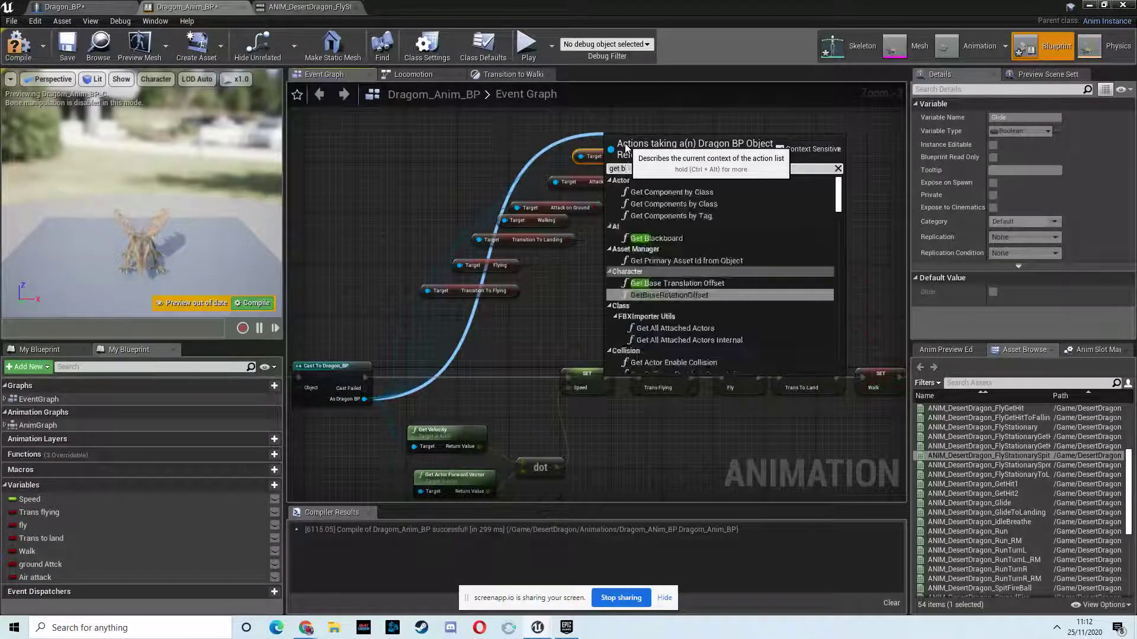
type("oost")
left_click(676, 200)
Promote the Glide value to a new variable named glid
right_click_drag(677, 200, 614, 194)
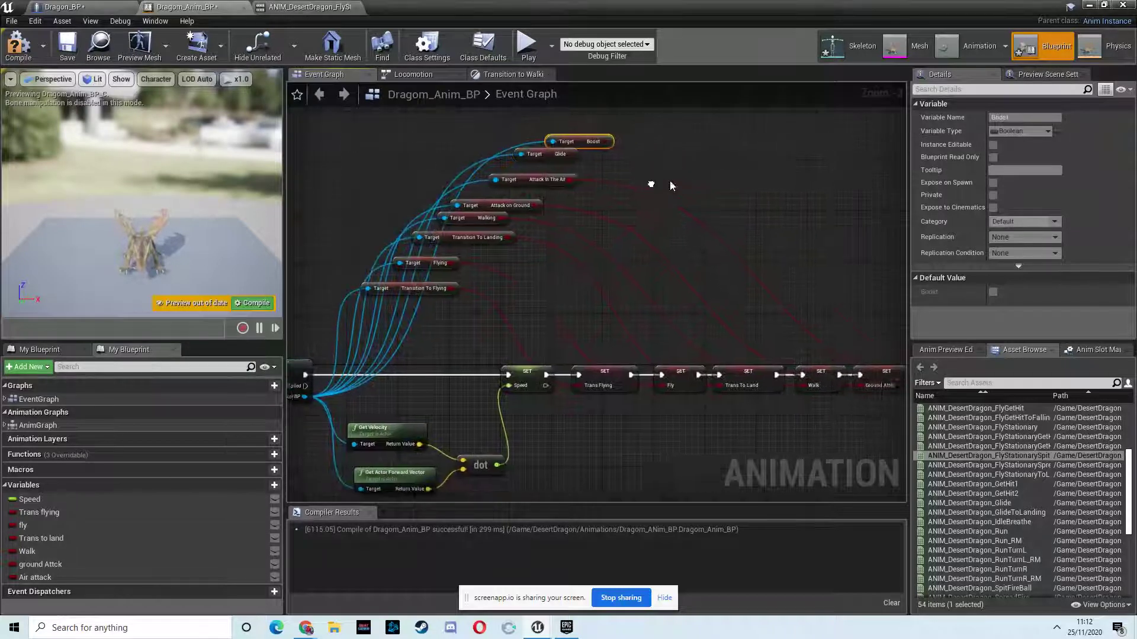
left_click_drag(570, 150, 675, 188)
left_click(782, 224)
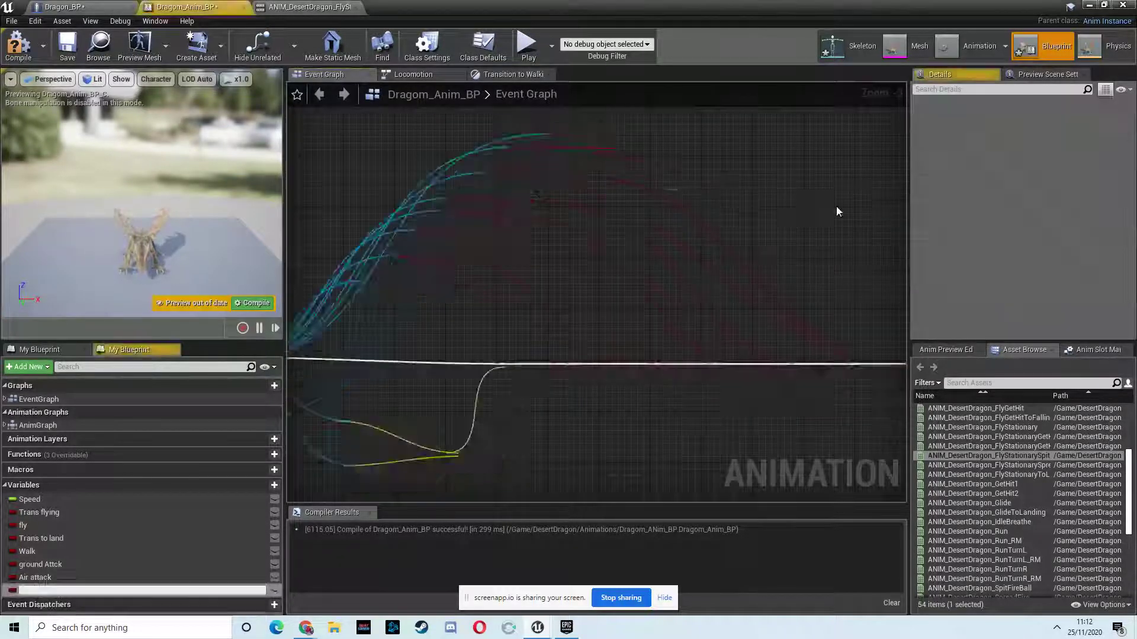
left_click(1021, 117)
type("glid")
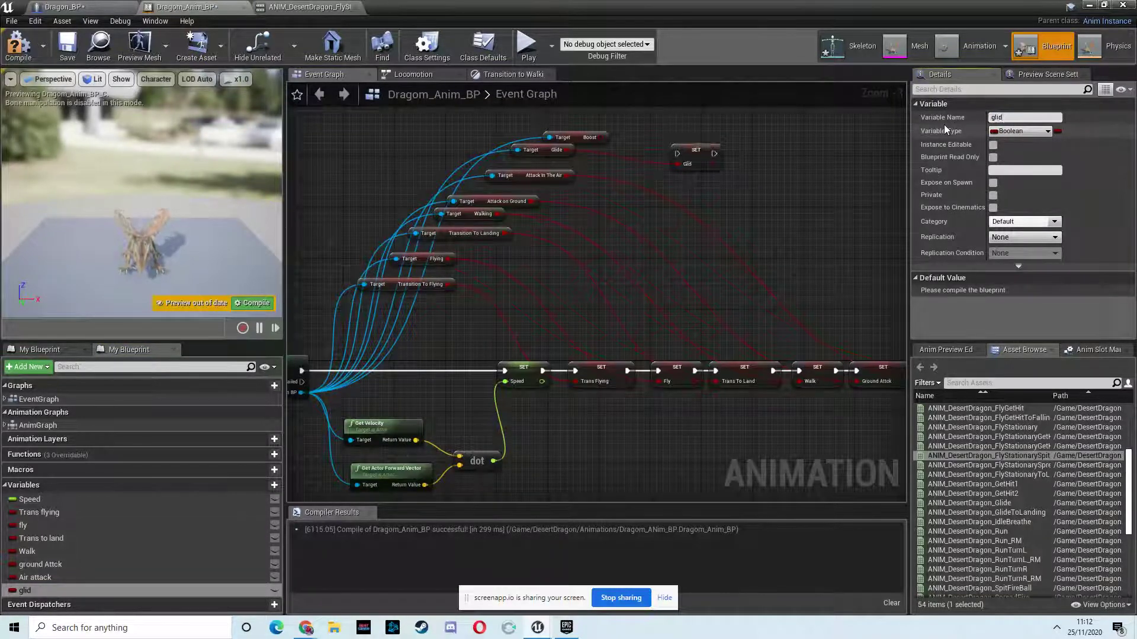
Promote Boost to a Speedup variable and chain both SET nodes at the update chain's end
left_click_drag(603, 137, 653, 128)
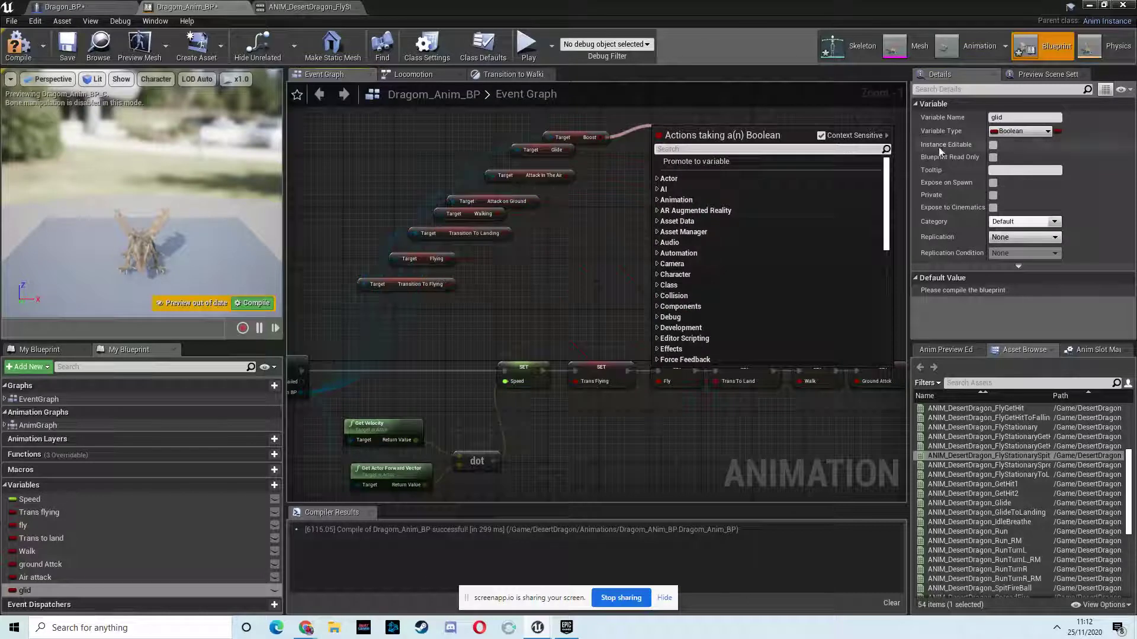
left_click(800, 161)
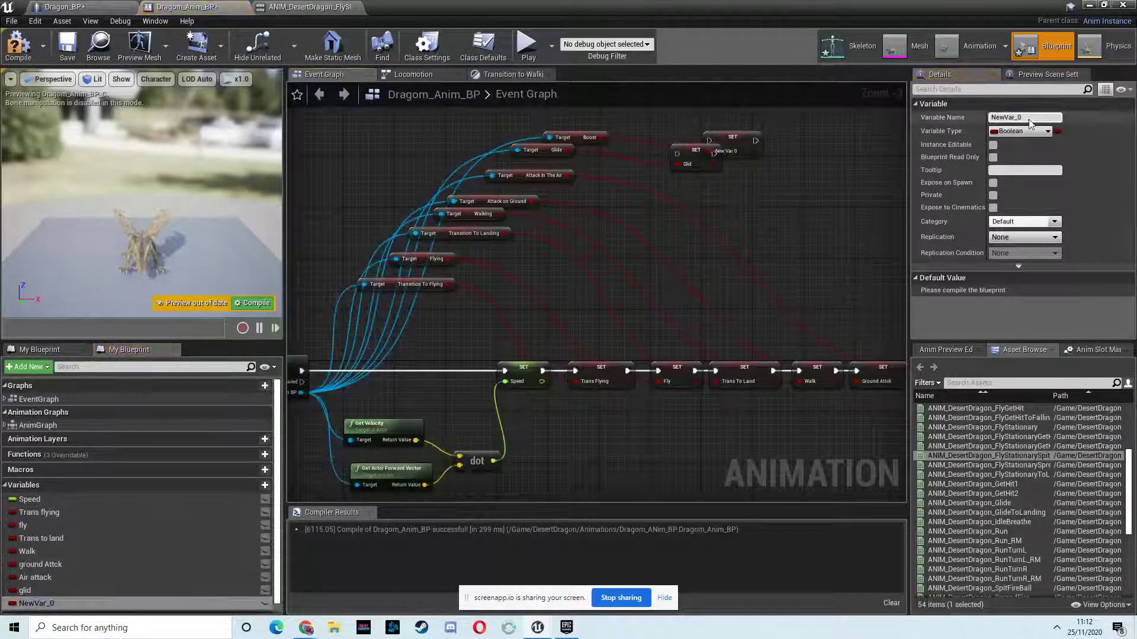
type("Speedup")
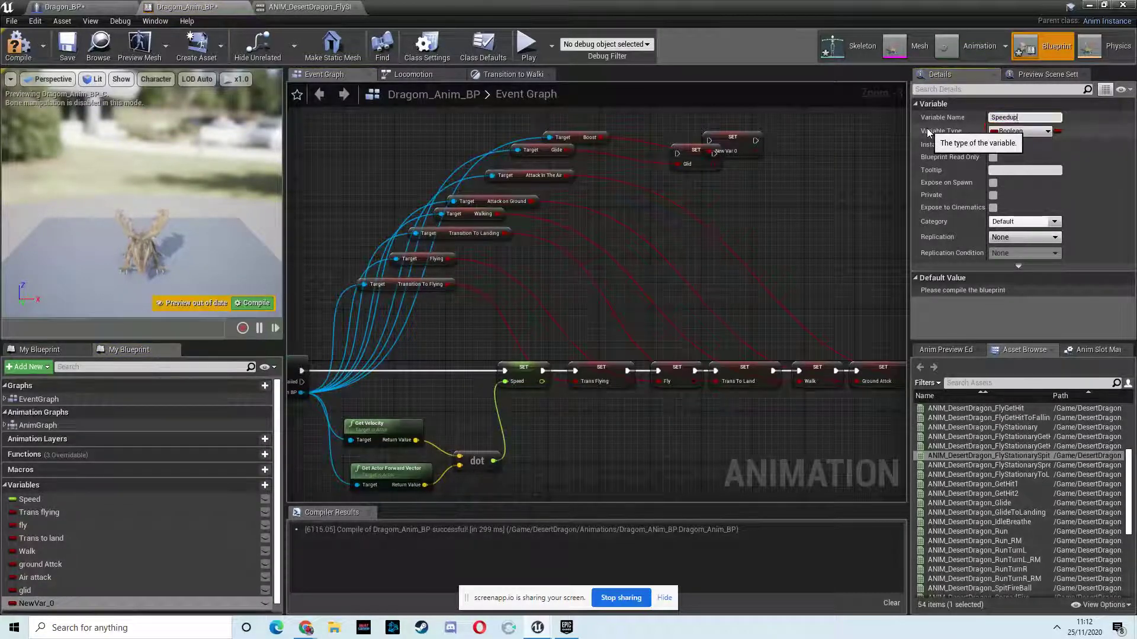
key("Return")
right_click_drag(707, 166, 506, 188)
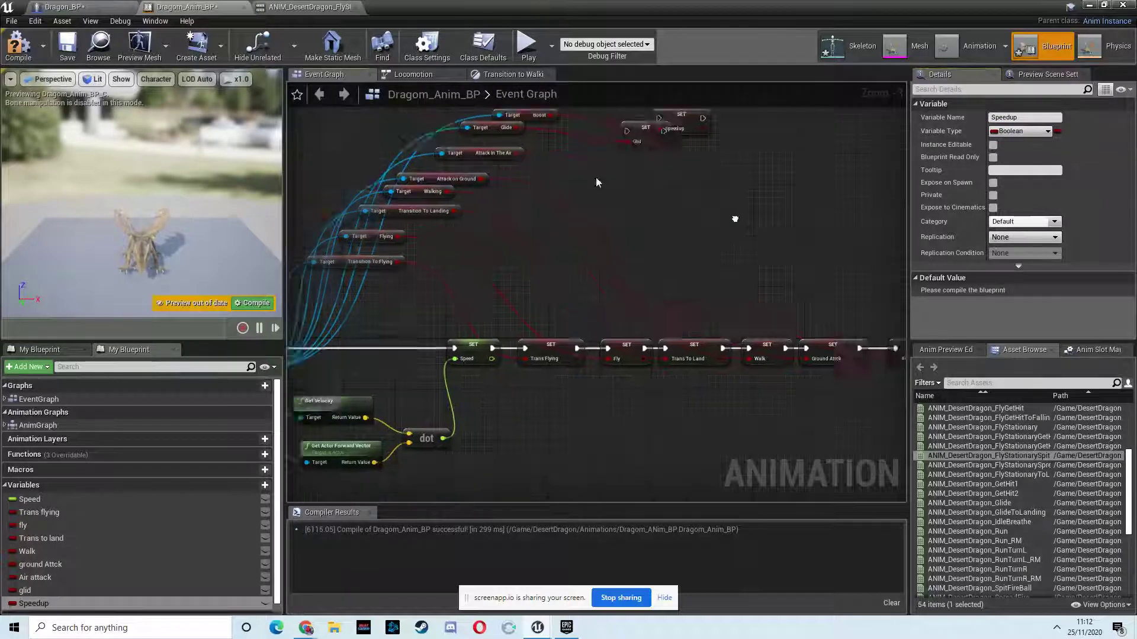
left_click_drag(506, 188, 839, 408)
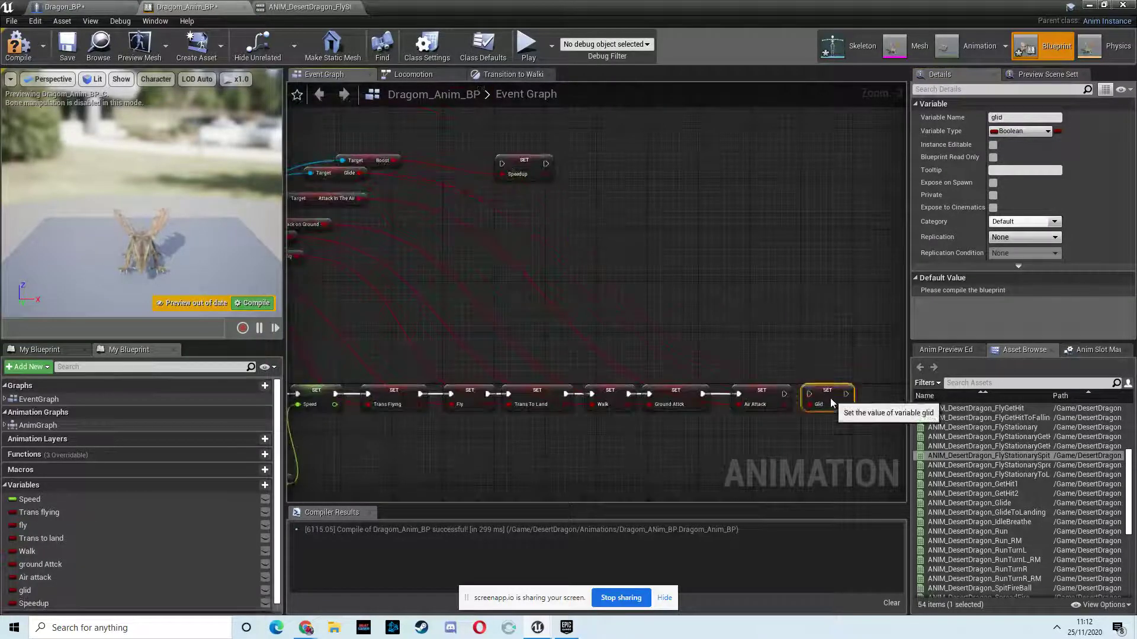
mouse_move(531, 167)
left_mouse_down()
mouse_move(839, 366)
mouse_move(854, 401)
left_mouse_up()
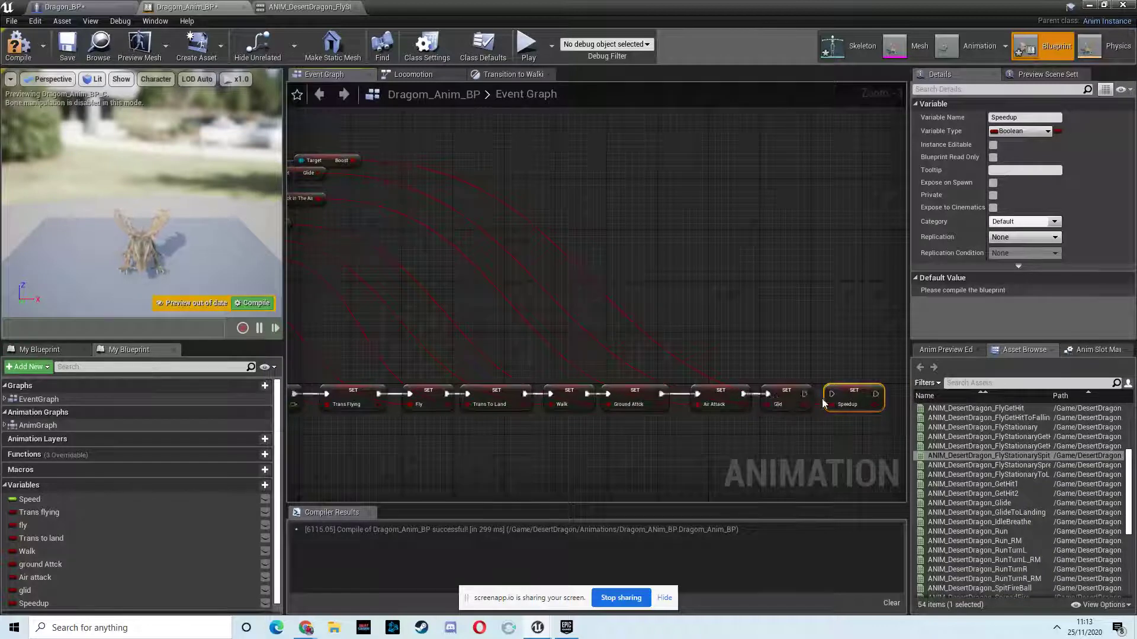
left_click_drag(804, 394, 830, 394)
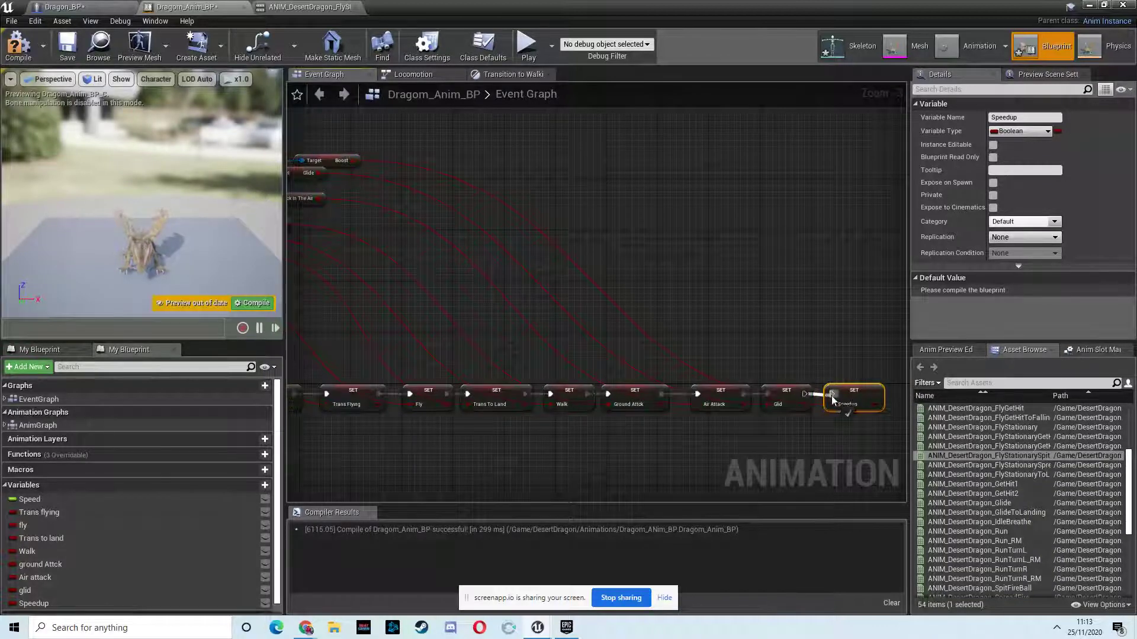
left_click(416, 75)
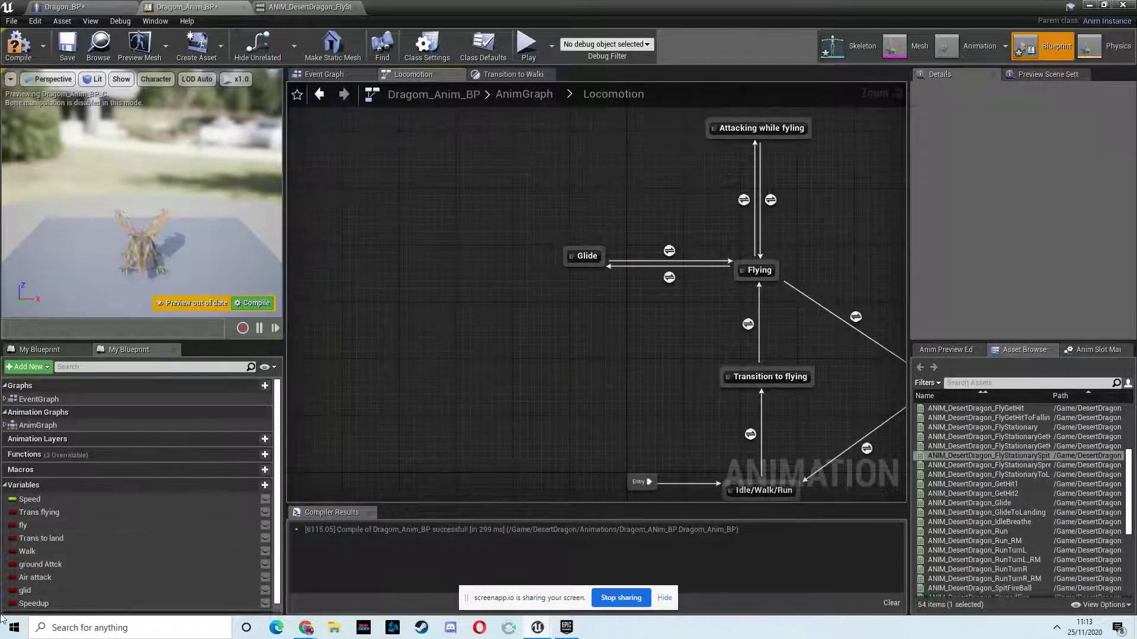
Wire a glid getter through an Equal Boolean node into the Glide to Flying rule's result
mouse_move(27, 591)
left_mouse_down()
mouse_move(82, 537)
mouse_move(37, 596)
left_mouse_up()
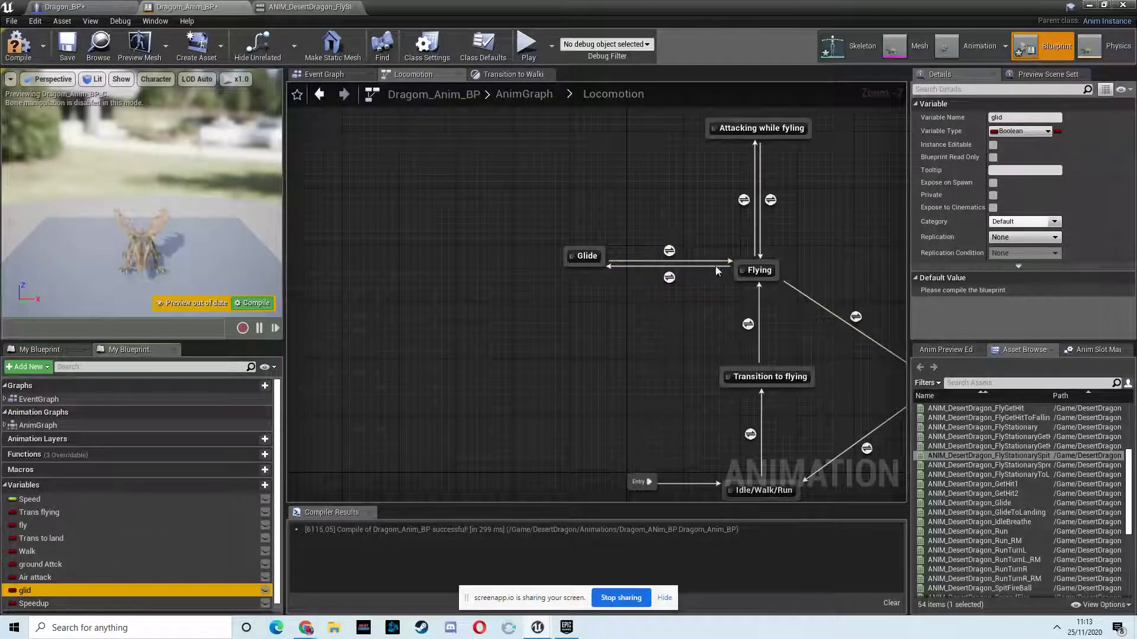
double_click(668, 252)
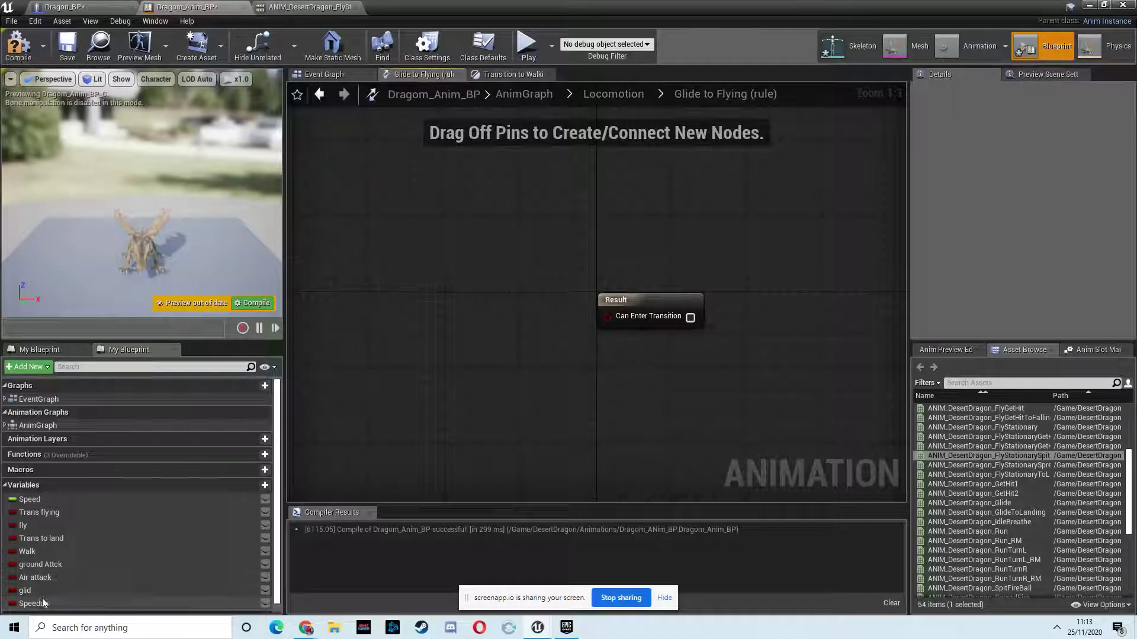
left_click_drag(26, 590, 471, 350)
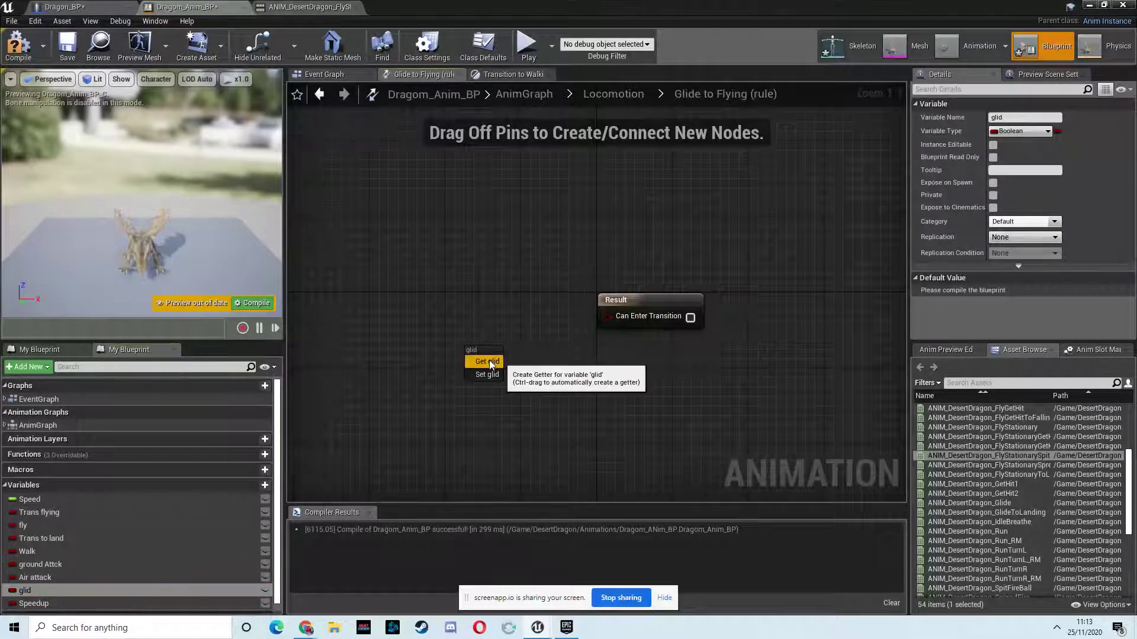
left_click(490, 364)
left_click_drag(538, 359, 559, 331)
type("eq")
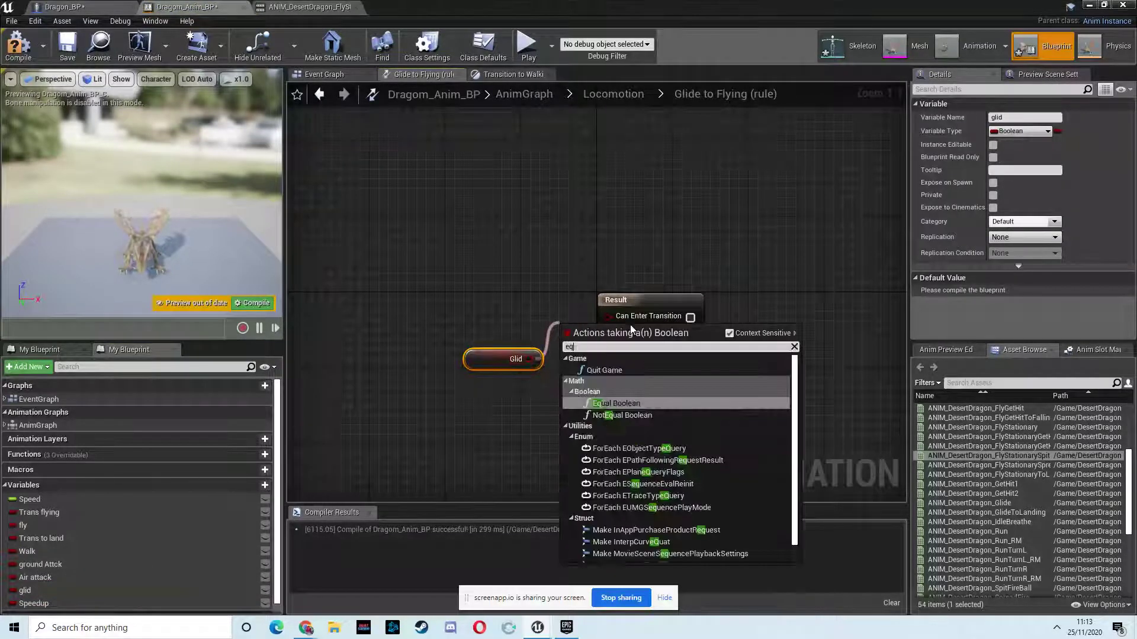
left_click(628, 403)
left_click_drag(665, 314, 731, 315)
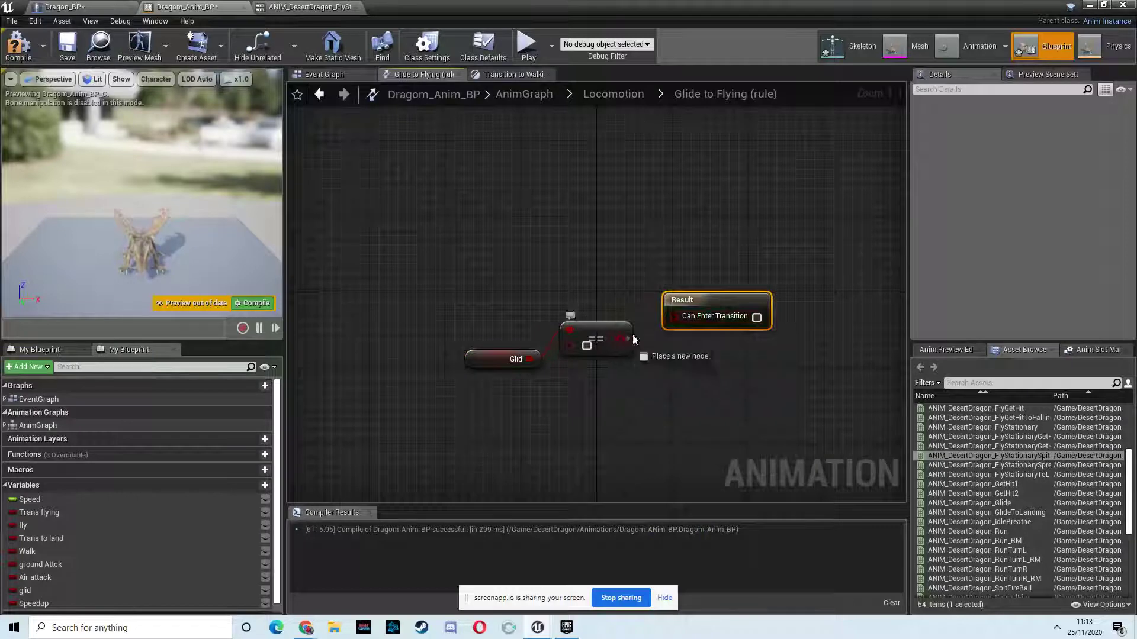
left_click_drag(633, 339, 755, 317)
Review Dragon_BP's boost nodes, then tick the comparison so glid must equal true
left_click(76, 6)
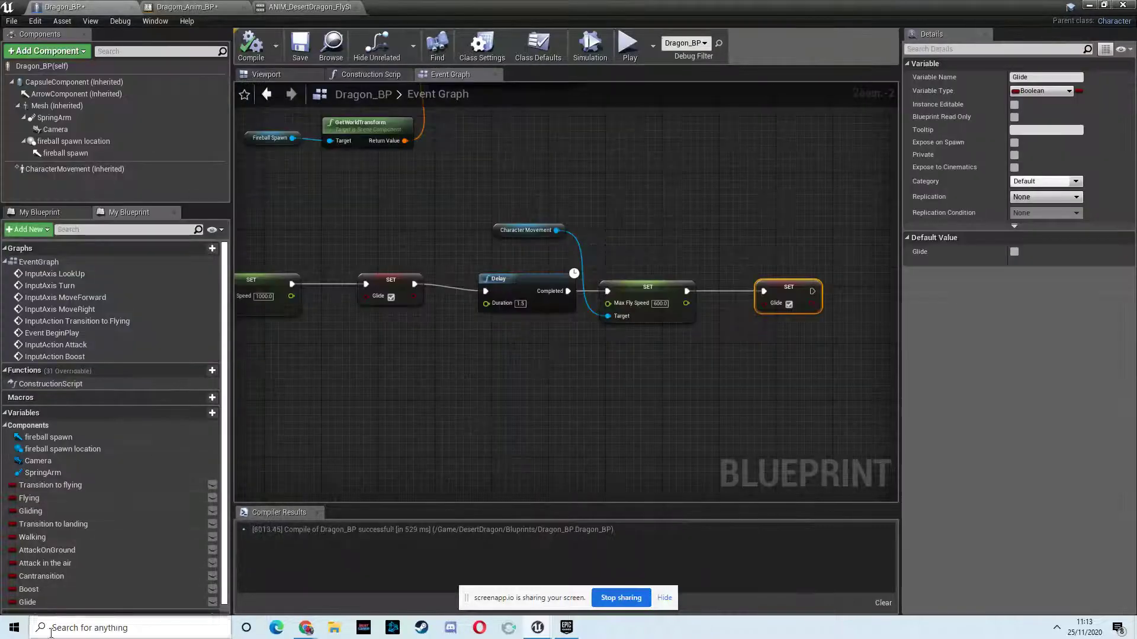
mouse_move(267, 374)
right_mouse_down()
mouse_move(604, 344)
mouse_move(579, 345)
right_mouse_up()
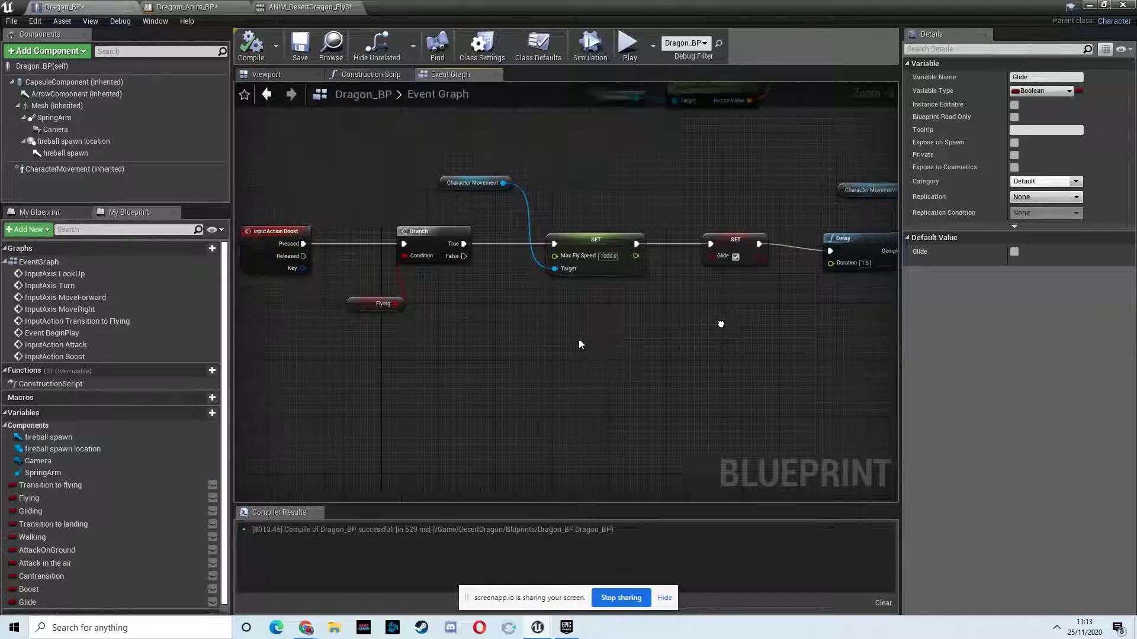
right_click_drag(721, 325, 670, 327)
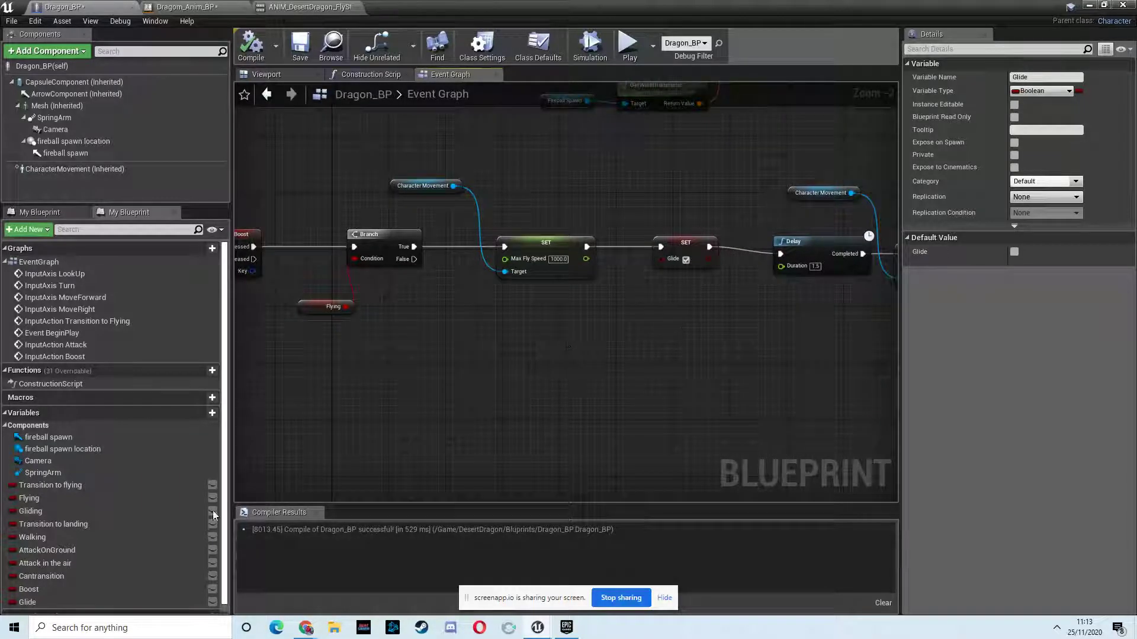
left_click(39, 589)
mouse_move(556, 393)
right_mouse_down()
mouse_move(609, 401)
mouse_move(563, 412)
right_mouse_up()
left_click(204, 7)
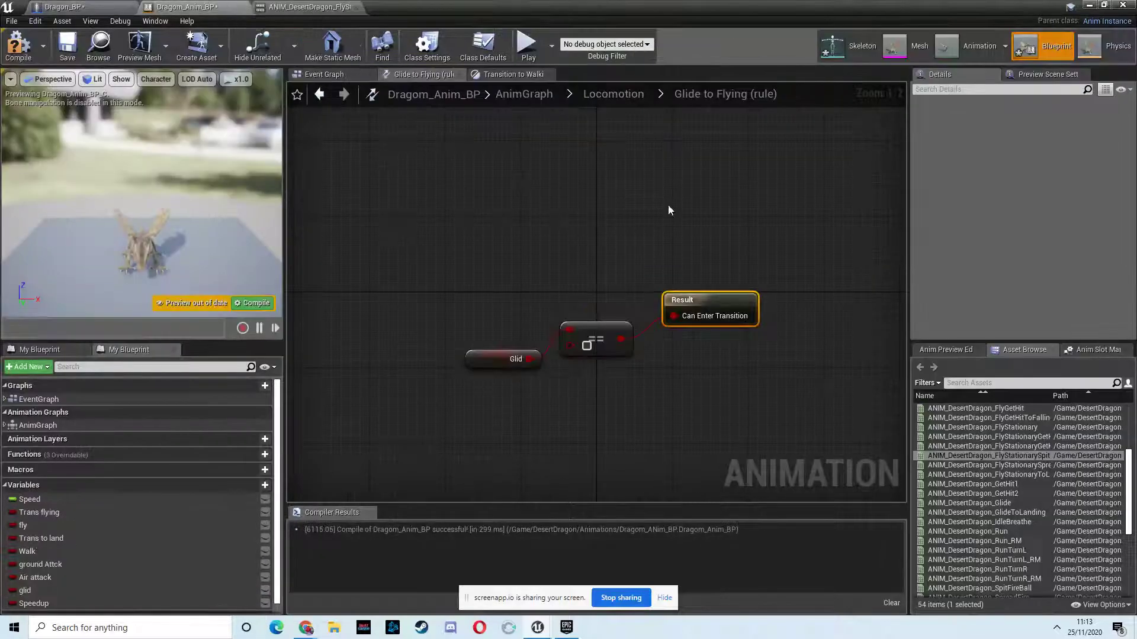
left_click(587, 346)
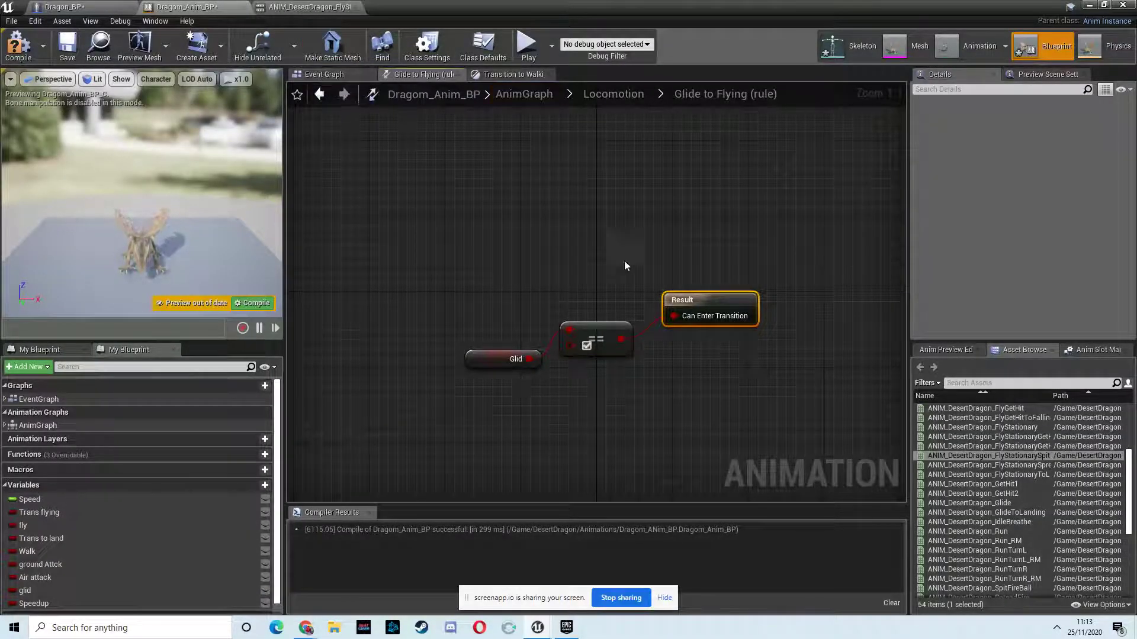
left_click(635, 96)
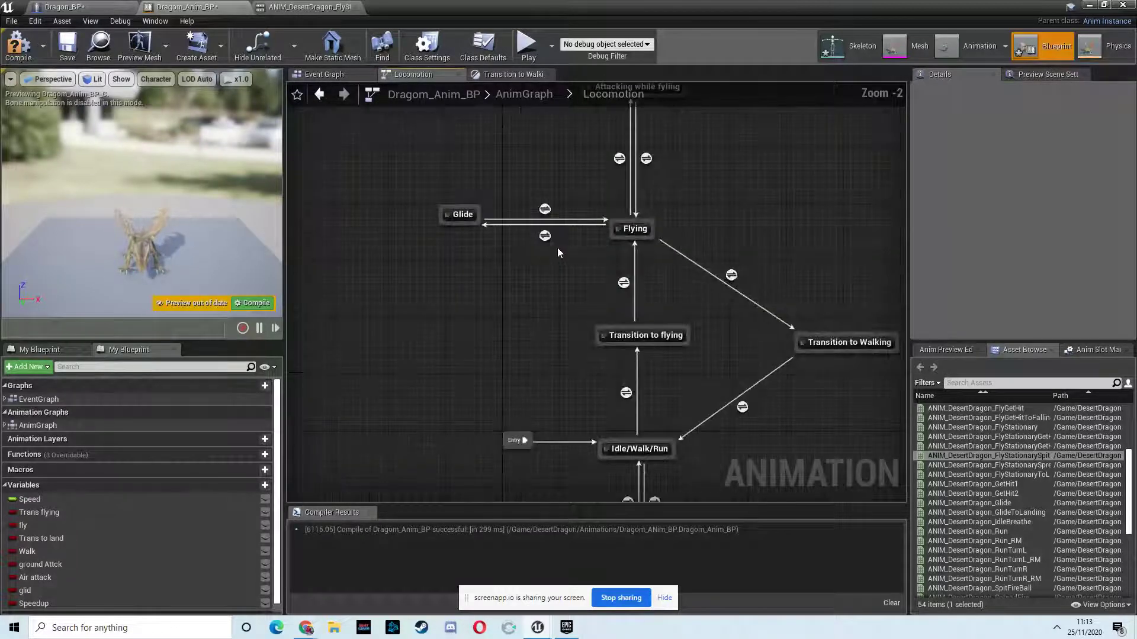
Reopen the Glide to Flying rule twice, returning to Locomotion each time
double_click(544, 213)
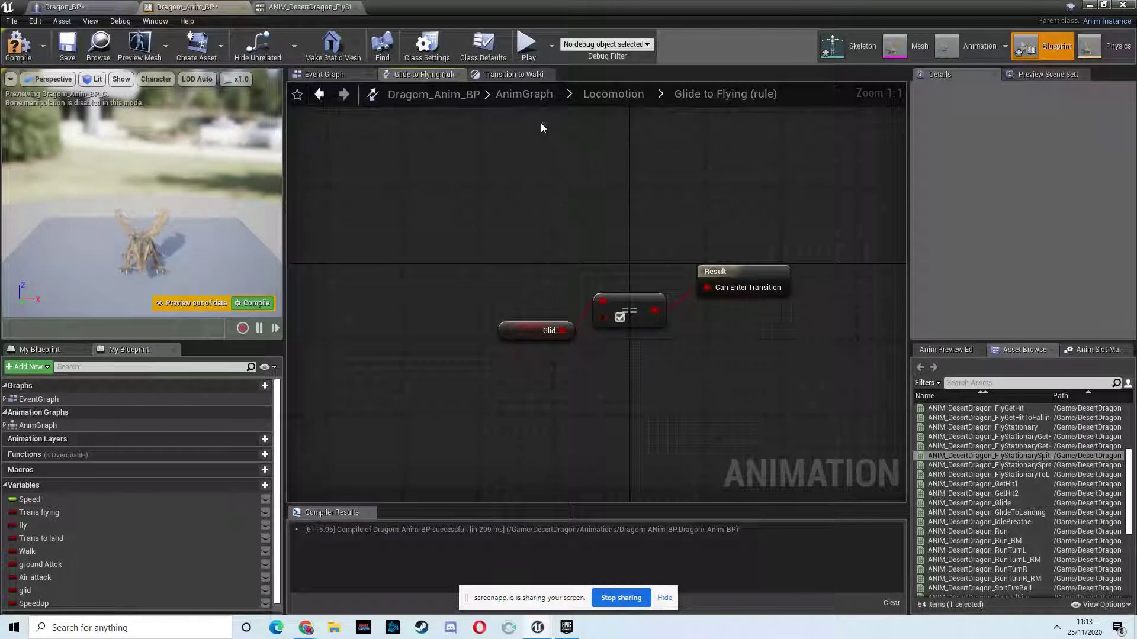
left_click(626, 97)
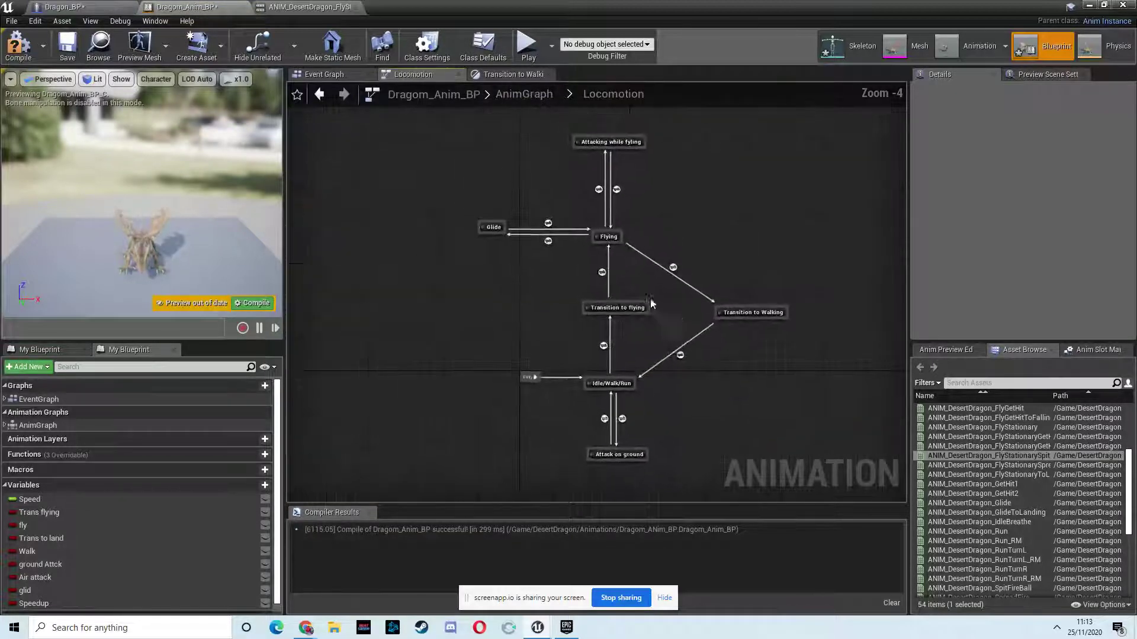
double_click(549, 229)
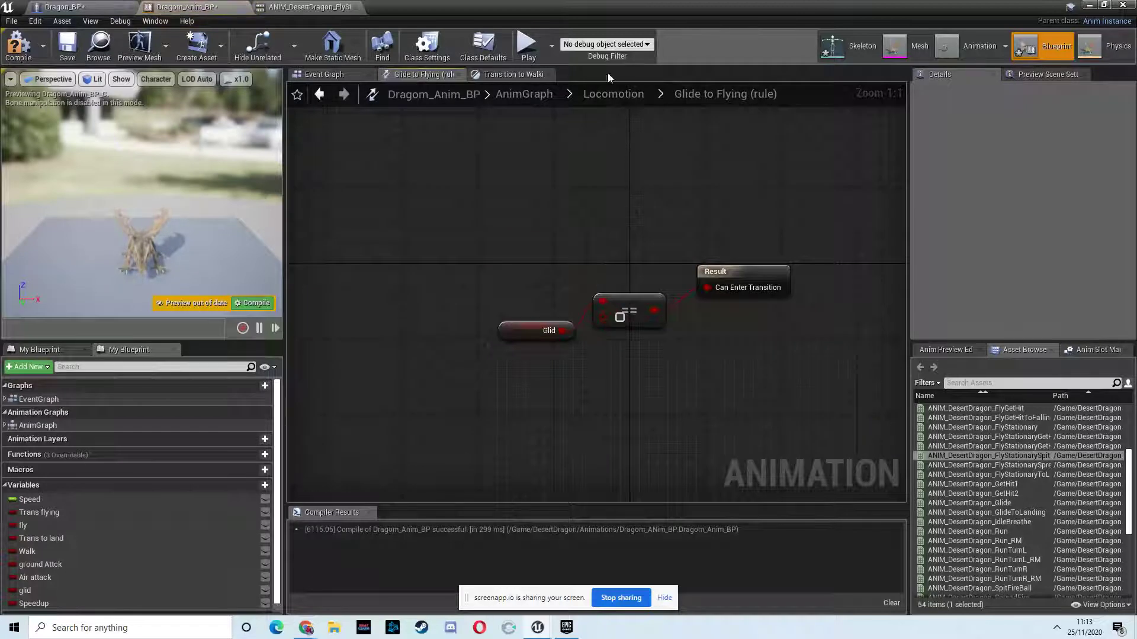
left_click(613, 94)
In the Flying to Glide rule, feed a glid getter into an Equal Boolean node
double_click(550, 244)
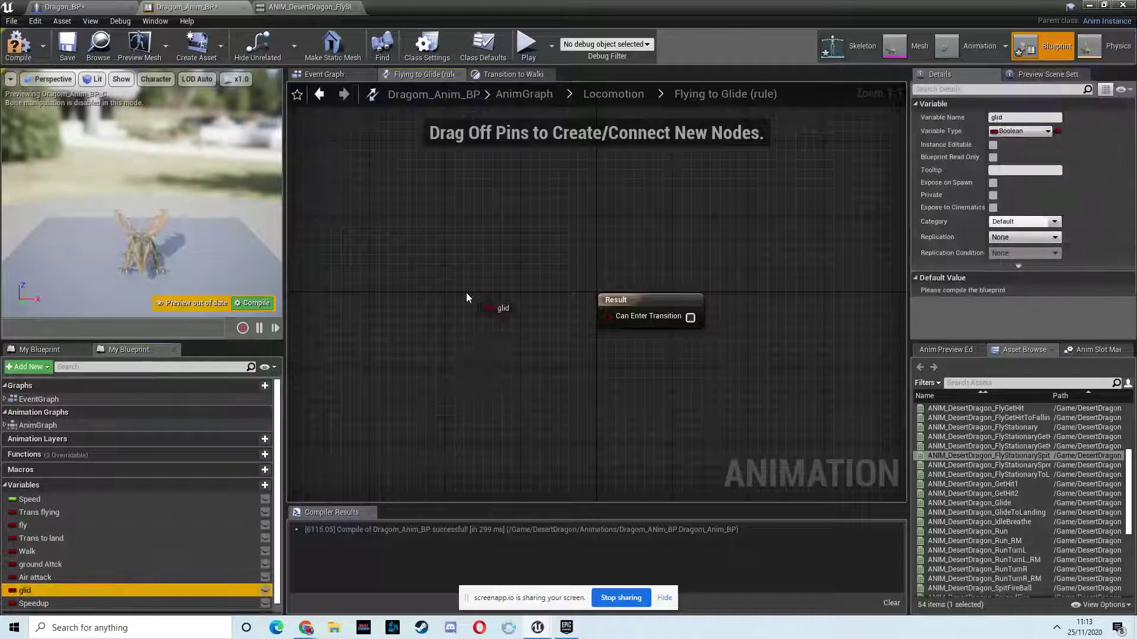
left_click_drag(152, 556, 469, 299)
left_click(493, 308)
left_click_drag(562, 282, 564, 276)
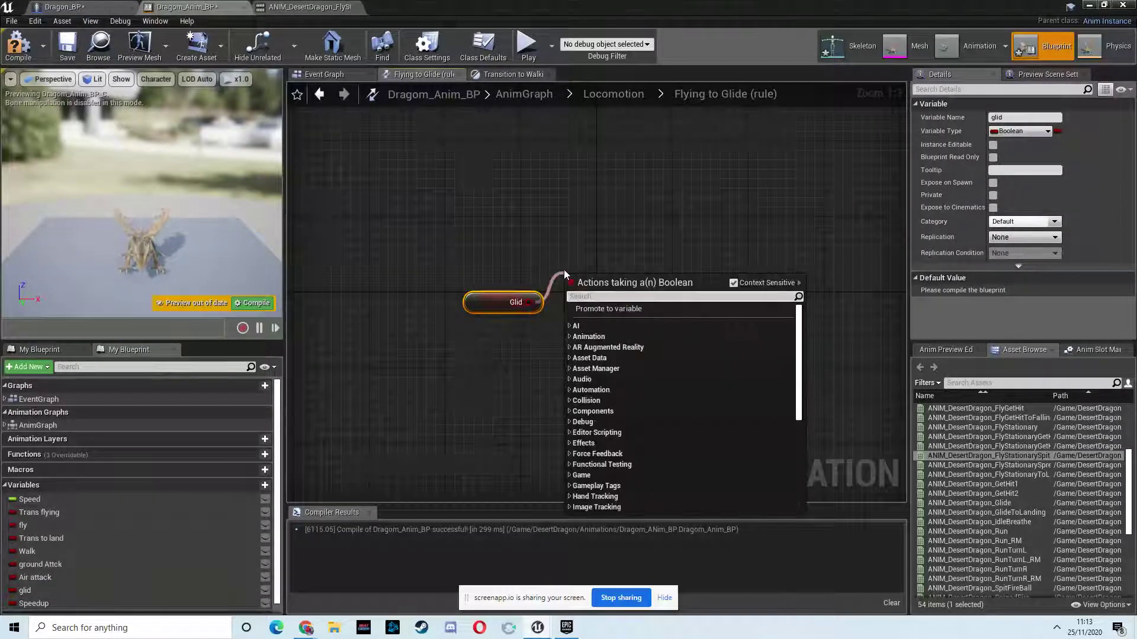
type("==")
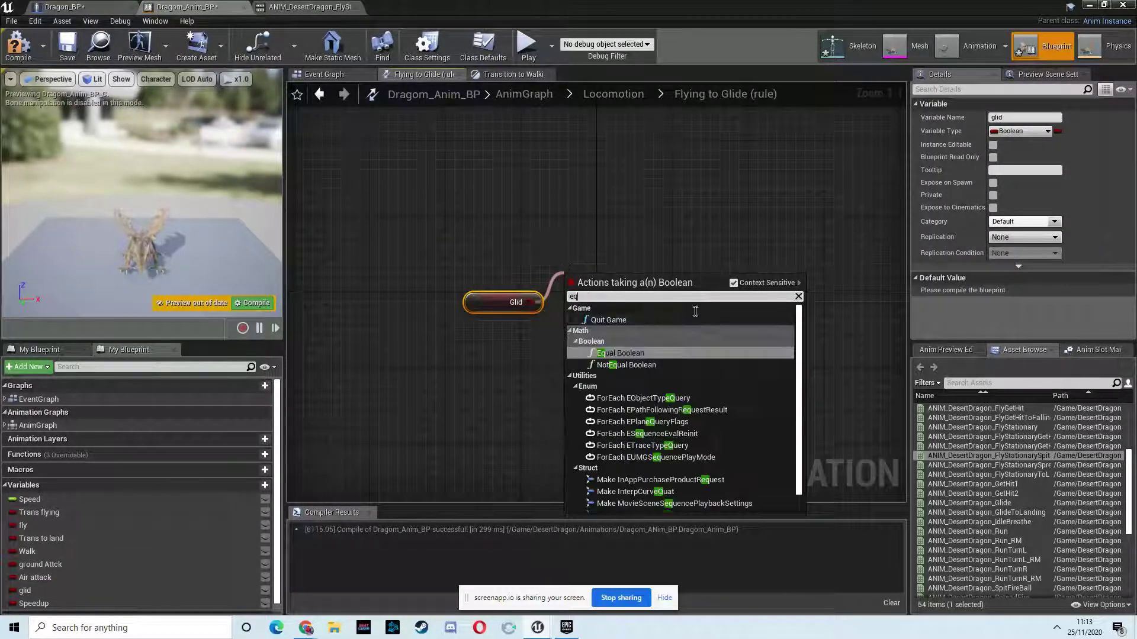
left_click(635, 352)
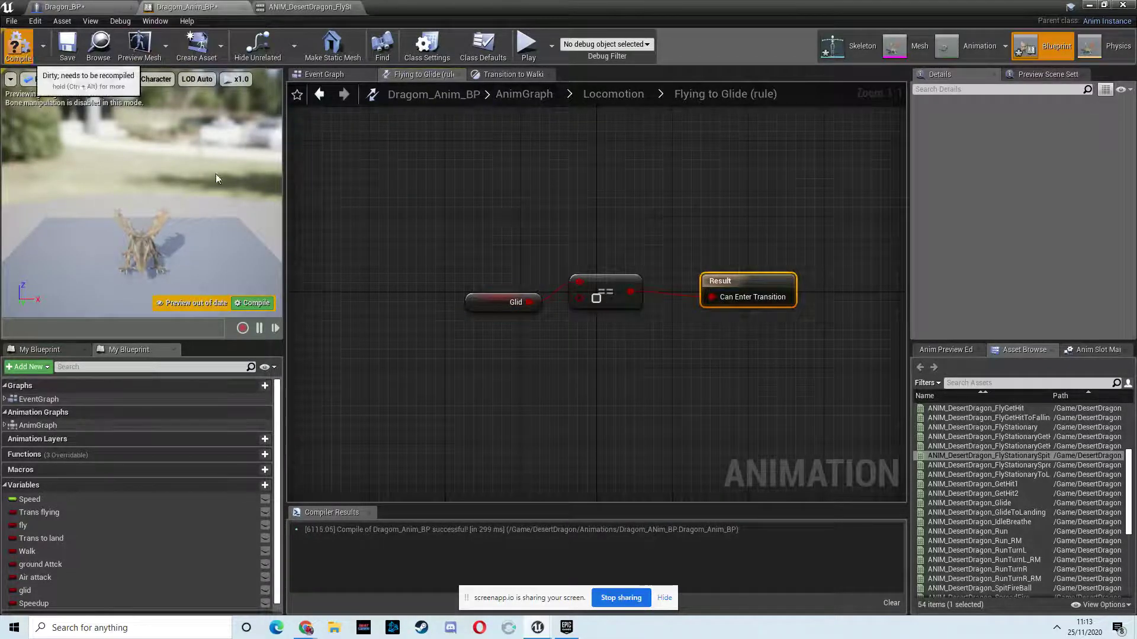
Play the level, take off with Space, and end the session with Escape
left_click(1088, 6)
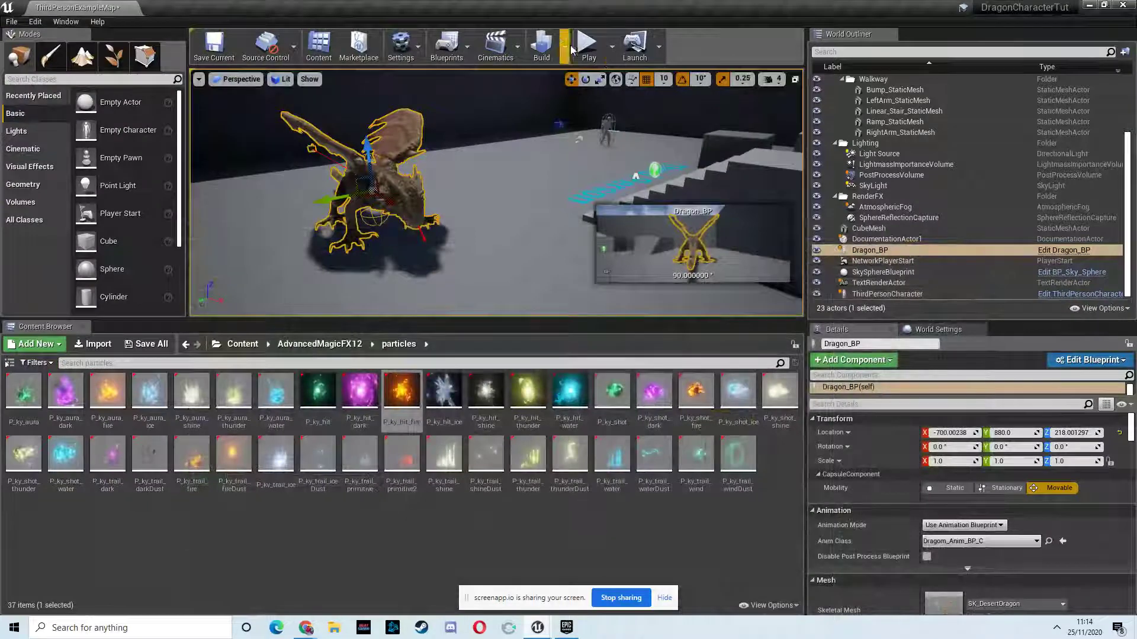
left_click(587, 51)
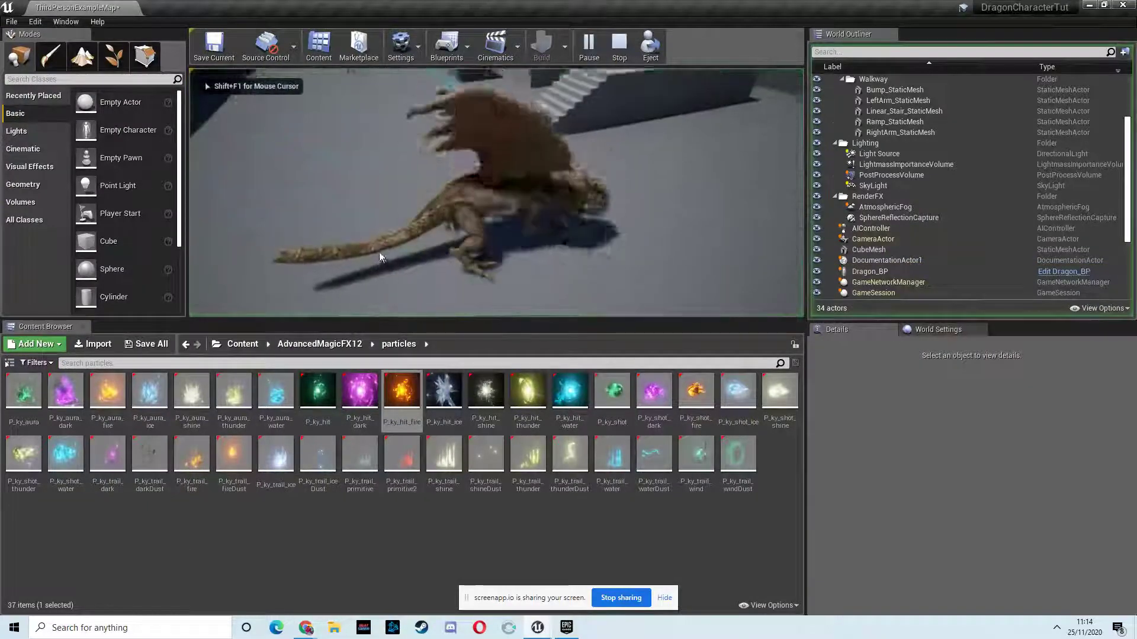
key("space")
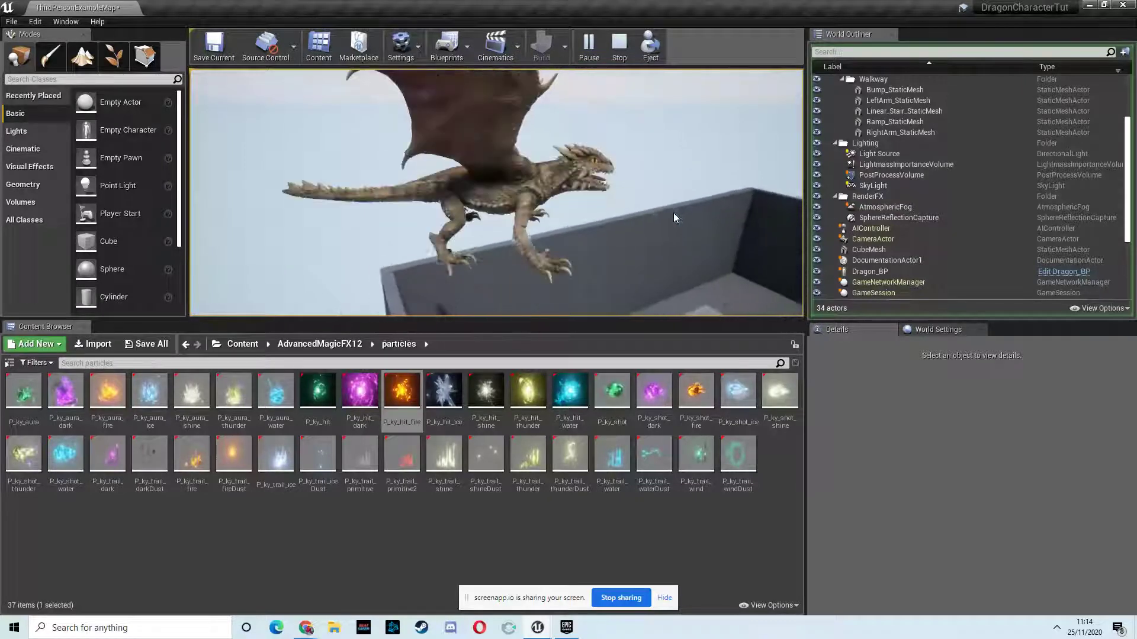
key("Escape")
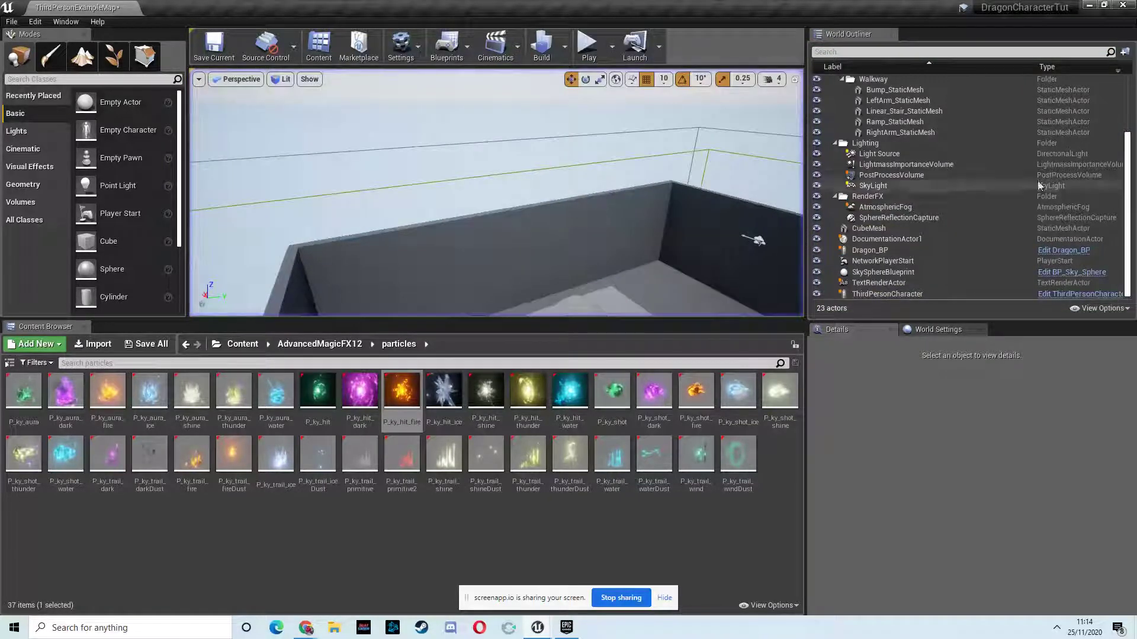
Select the dragon in the level and switch to its animation blueprint editor
right_click_drag(536, 307, 499, 193)
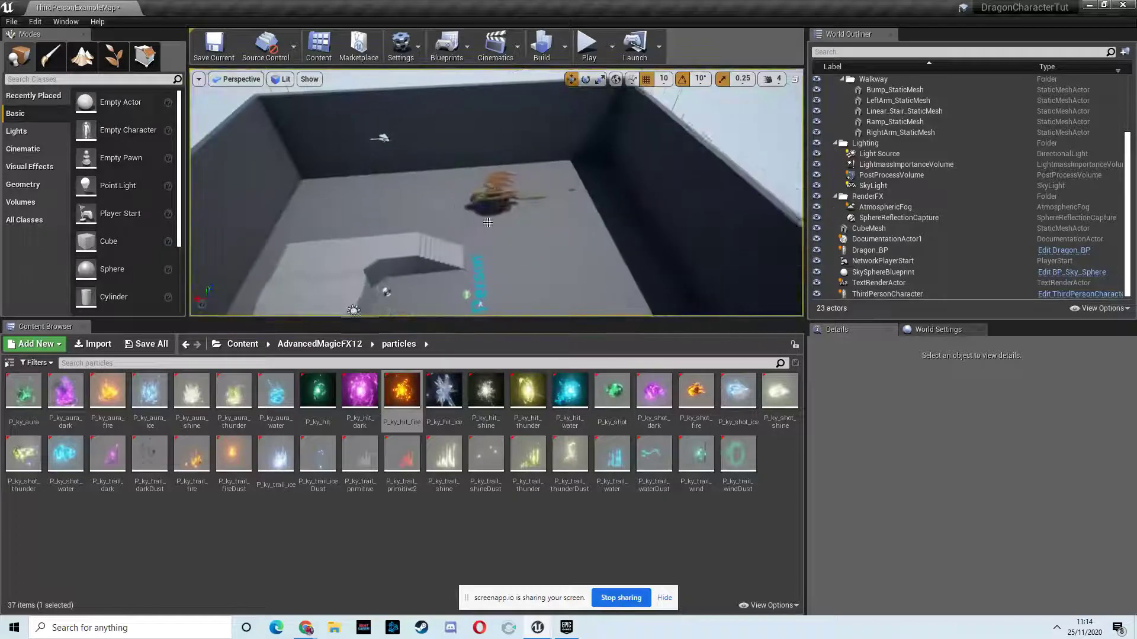
left_click(499, 194)
left_click(1077, 250)
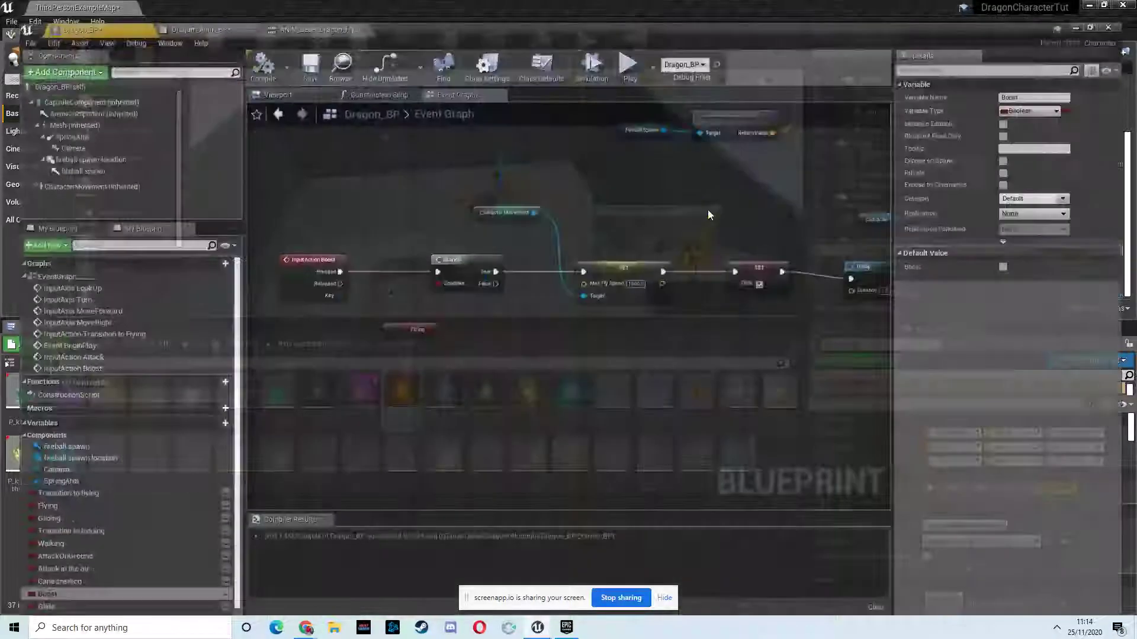
left_click(198, 8)
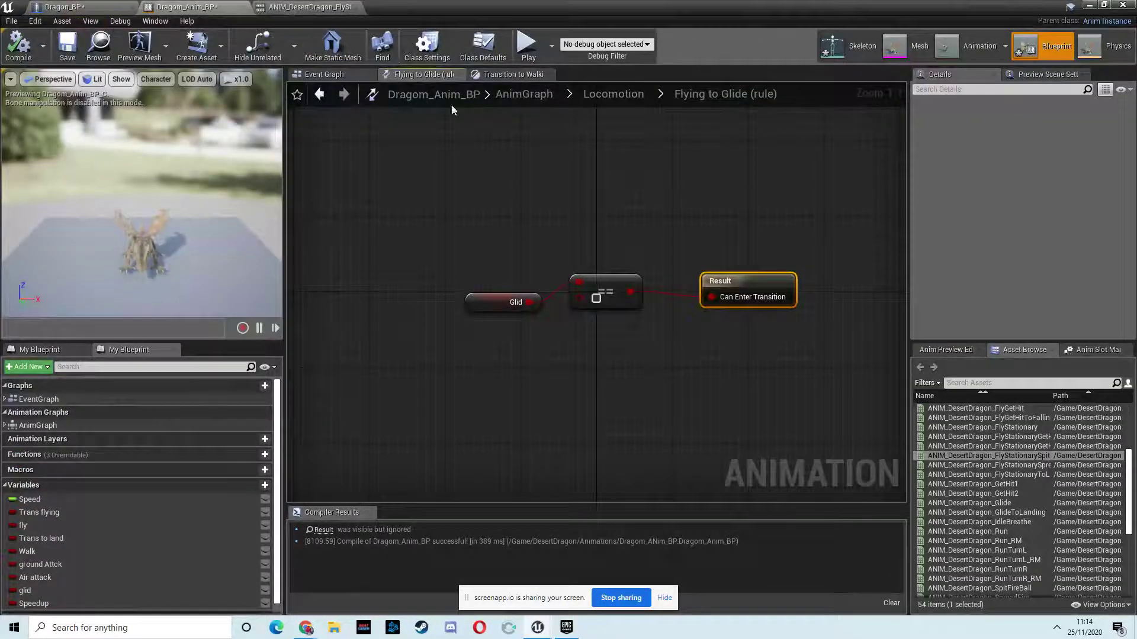
Set the Glide state's output pose to ANIM_DesertDragon_Glide and recompile with F7
left_click(611, 95)
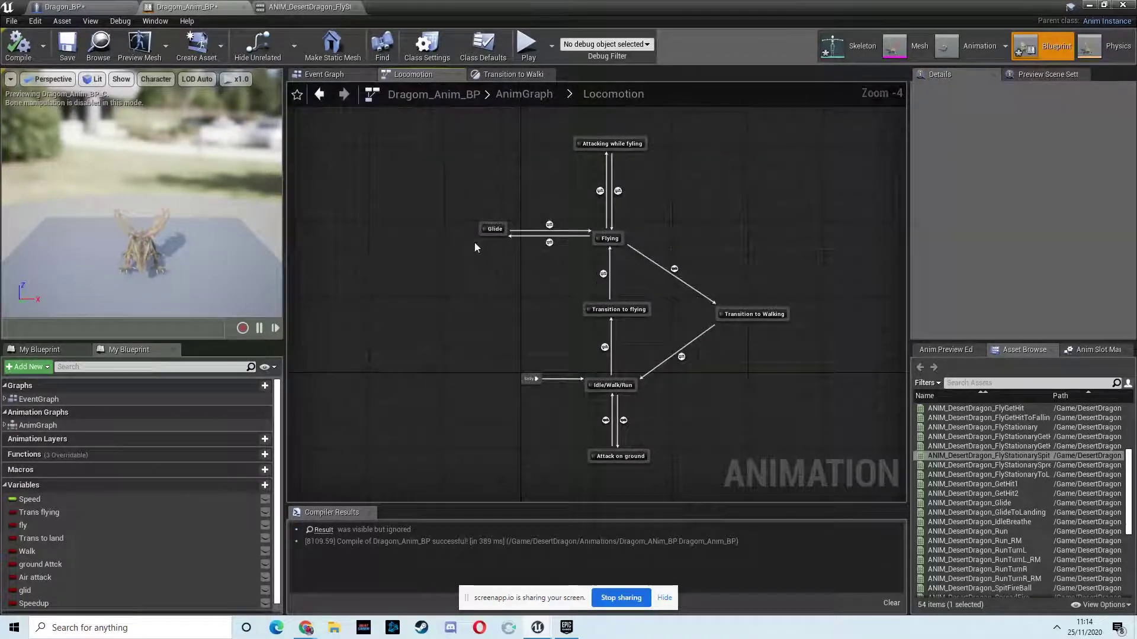
double_click(495, 231)
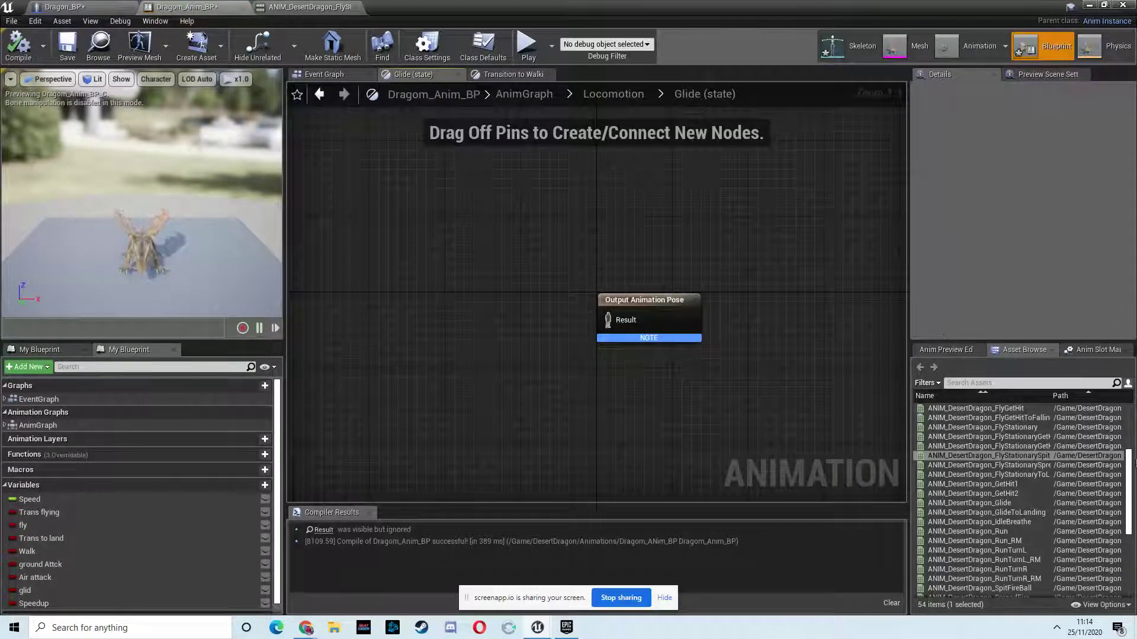
left_click_drag(1132, 477, 1131, 453)
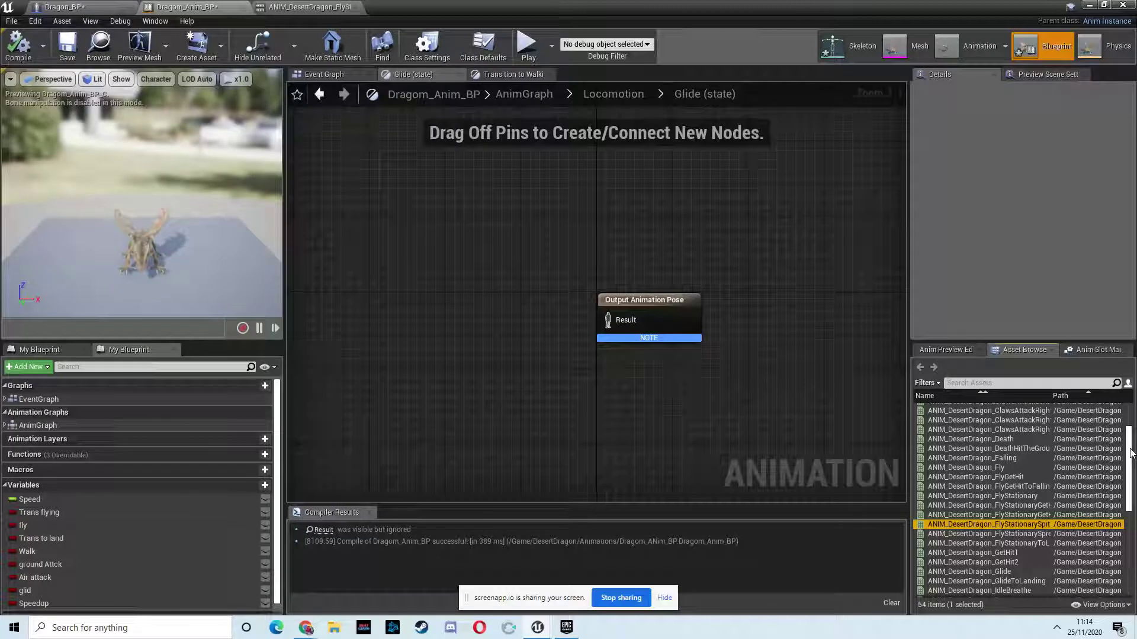
mouse_move(1130, 453)
left_mouse_down()
mouse_move(1131, 431)
mouse_move(1133, 465)
left_mouse_up()
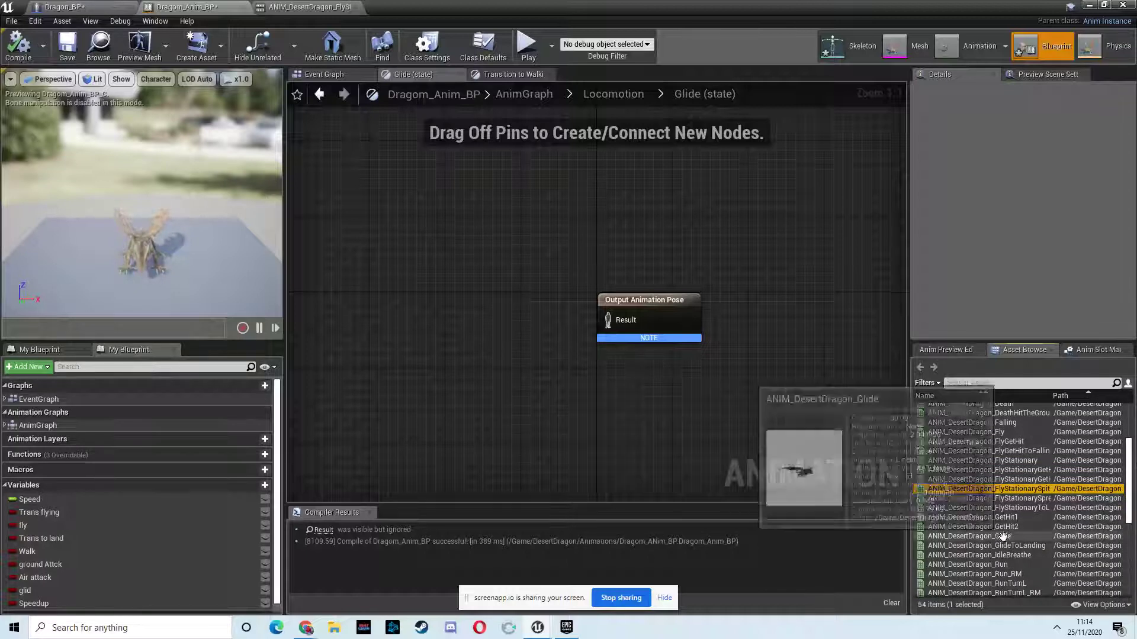
left_click_drag(1000, 531, 365, 295)
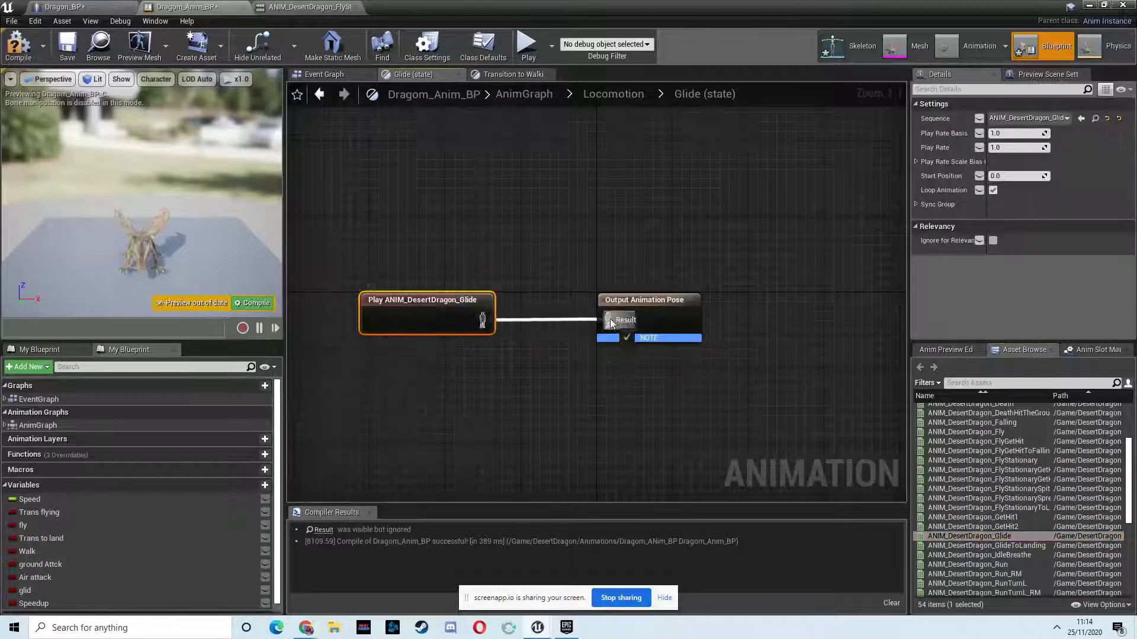
key("F7")
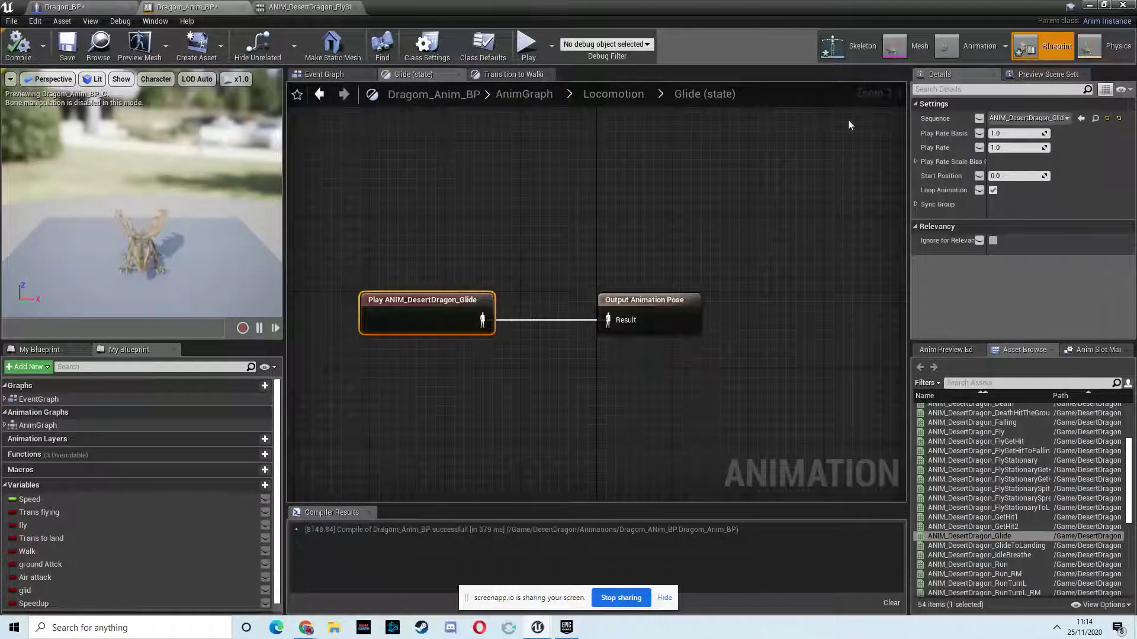
left_click(1090, 8)
left_click(585, 50)
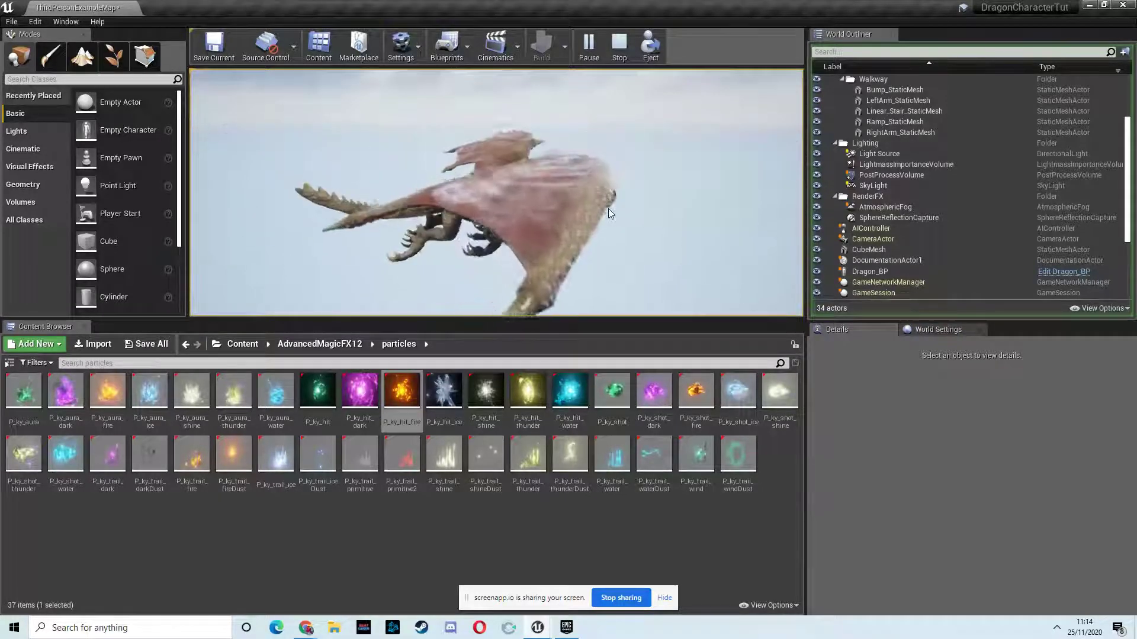
key("Escape")
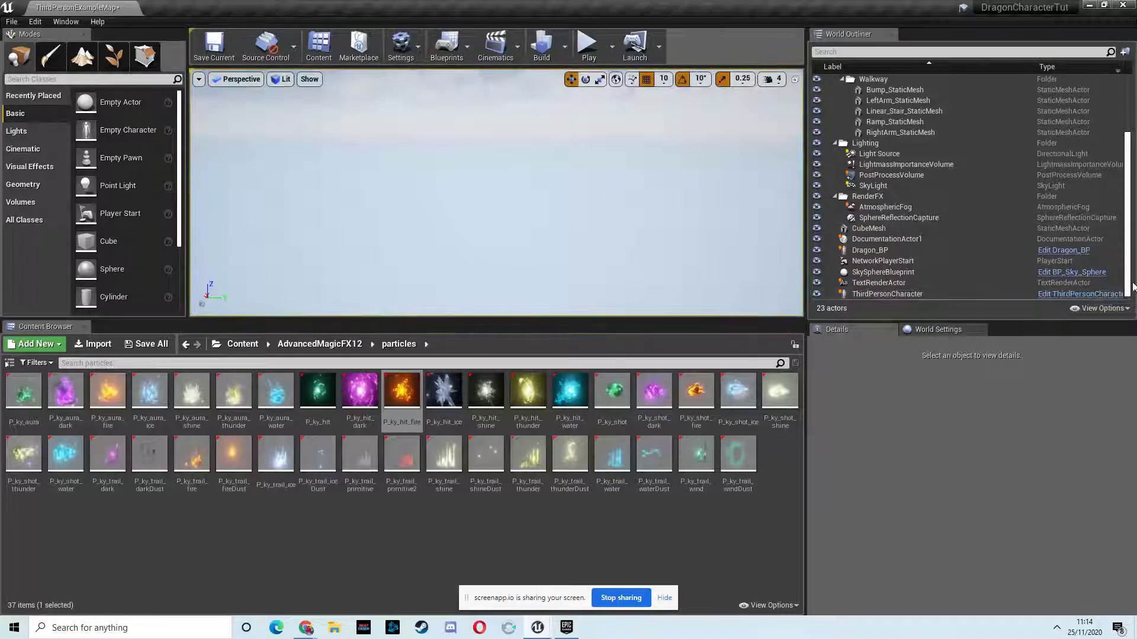
left_click(1110, 294)
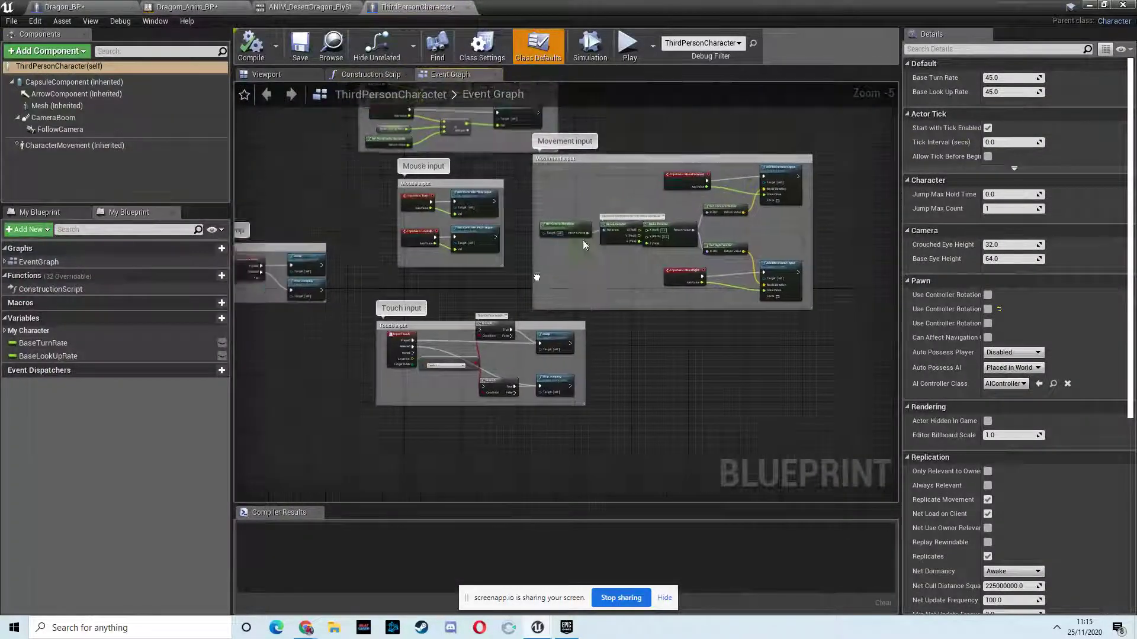
Close the extra blueprint editor and pan Dragon_BP's Event Graph to the Delay and Glide reset nodes
left_click(468, 7)
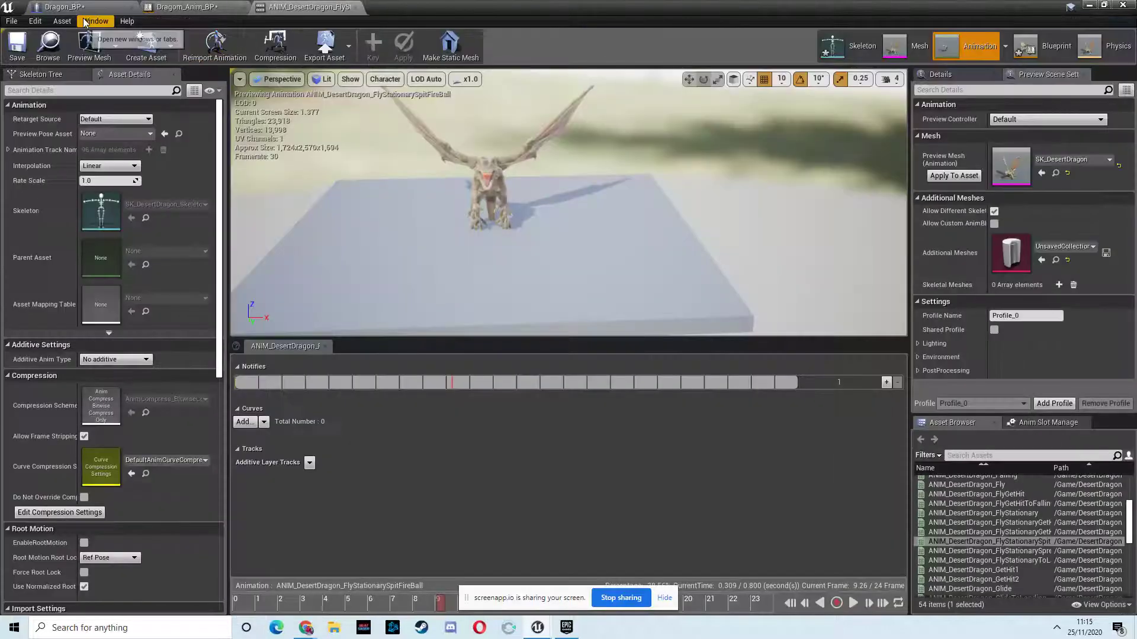
left_click(87, 9)
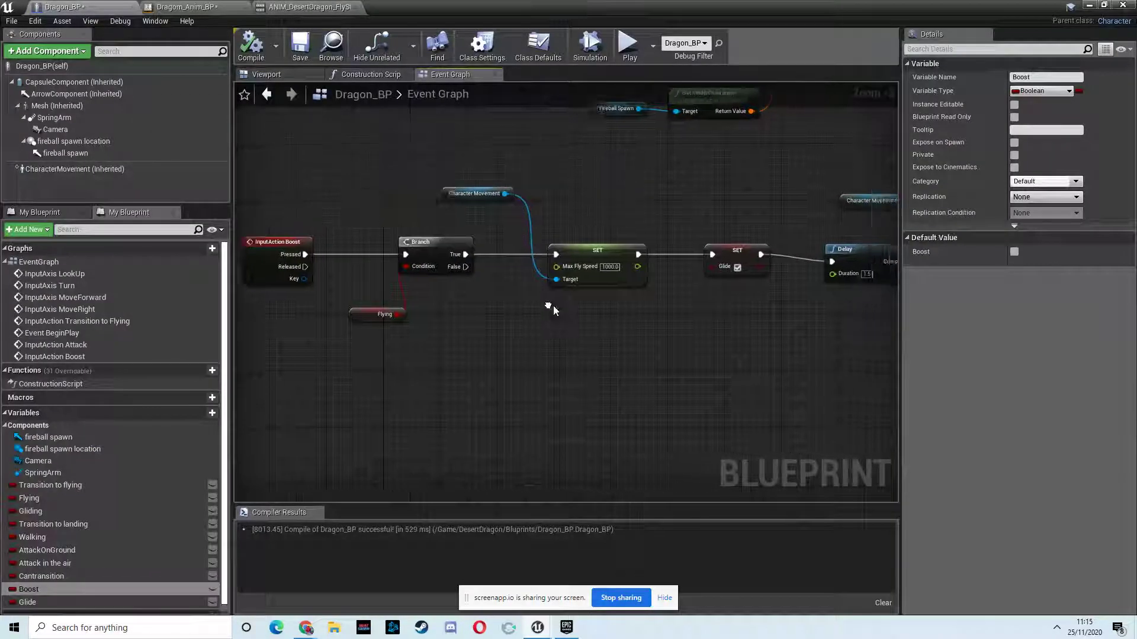
right_click_drag(574, 309, 339, 314)
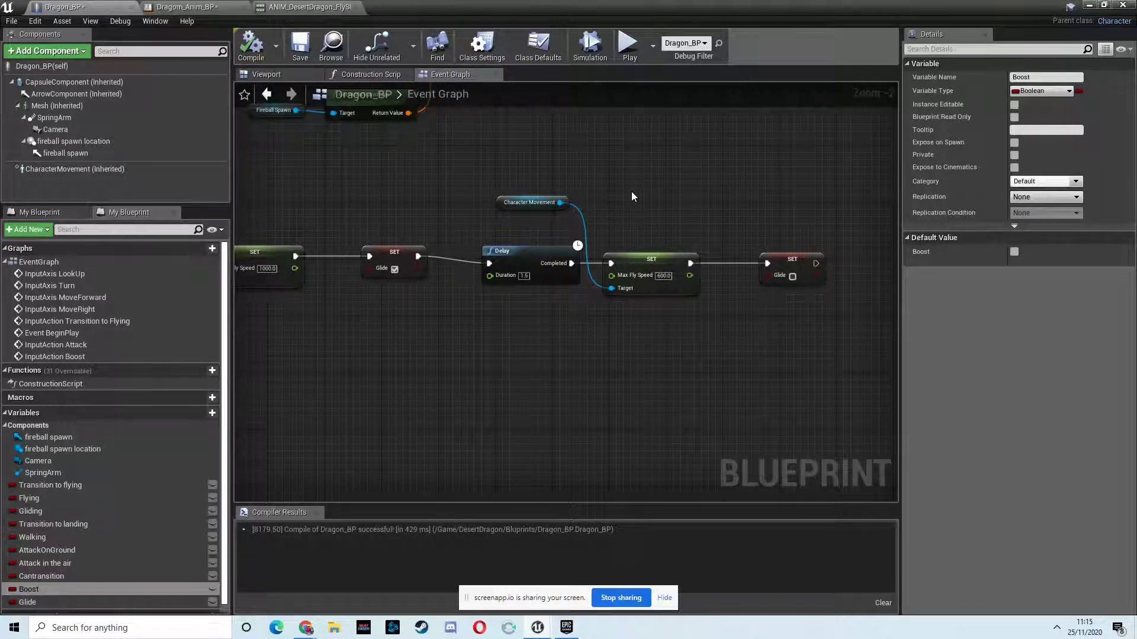
Play the level, fly the dragon up with Space and forward with W, then stop with Esc
left_click(1088, 7)
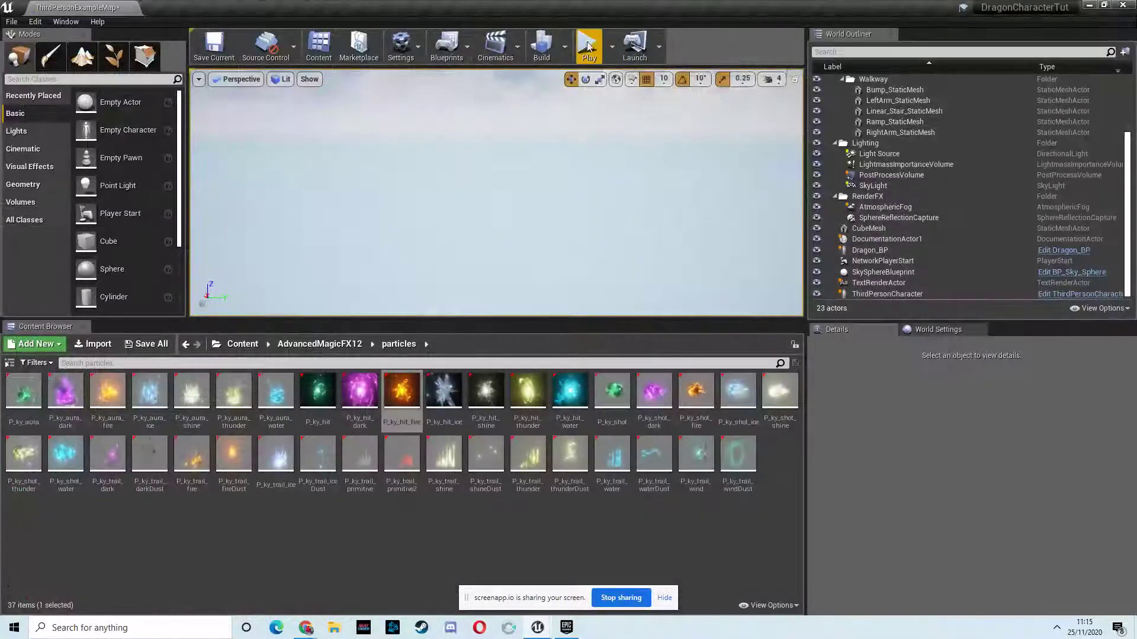
left_click(589, 44)
key("space")
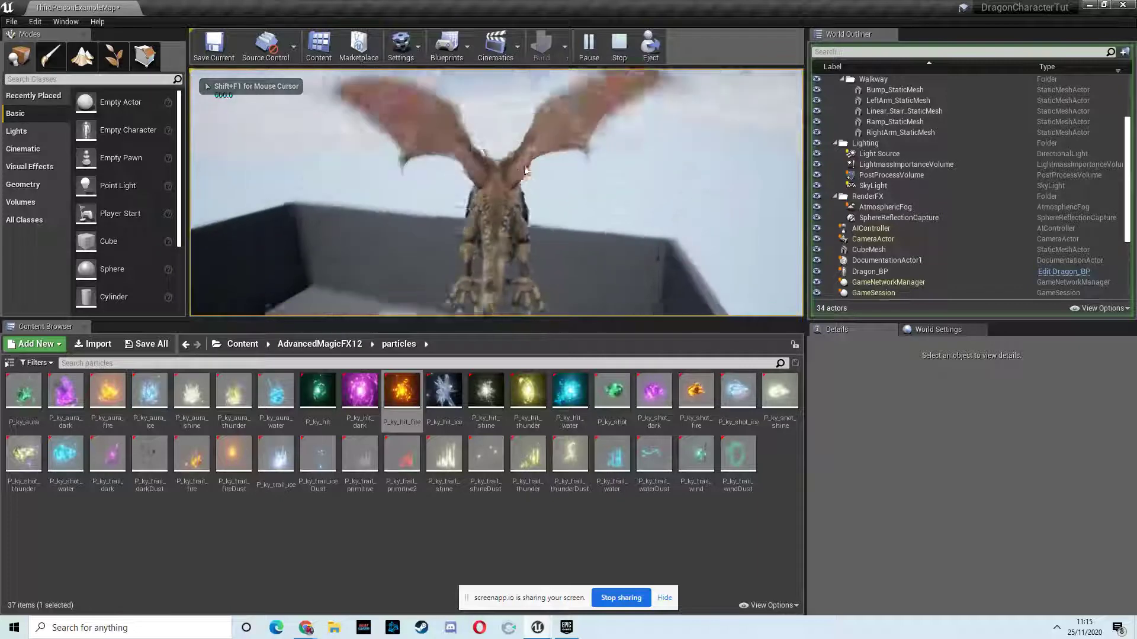
key("space")
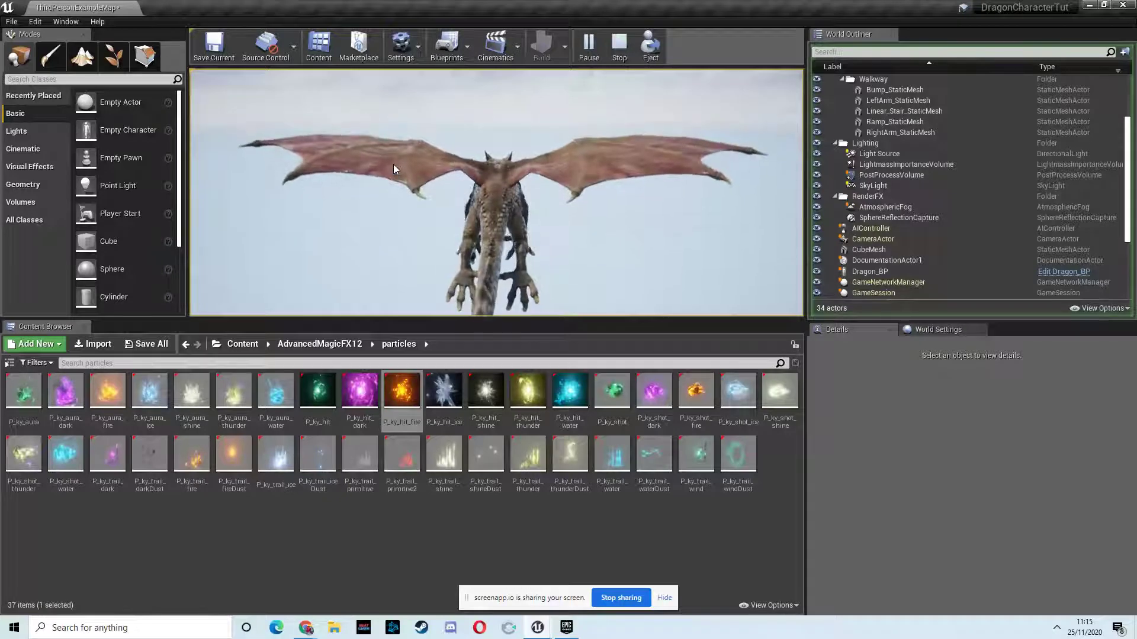
key("w")
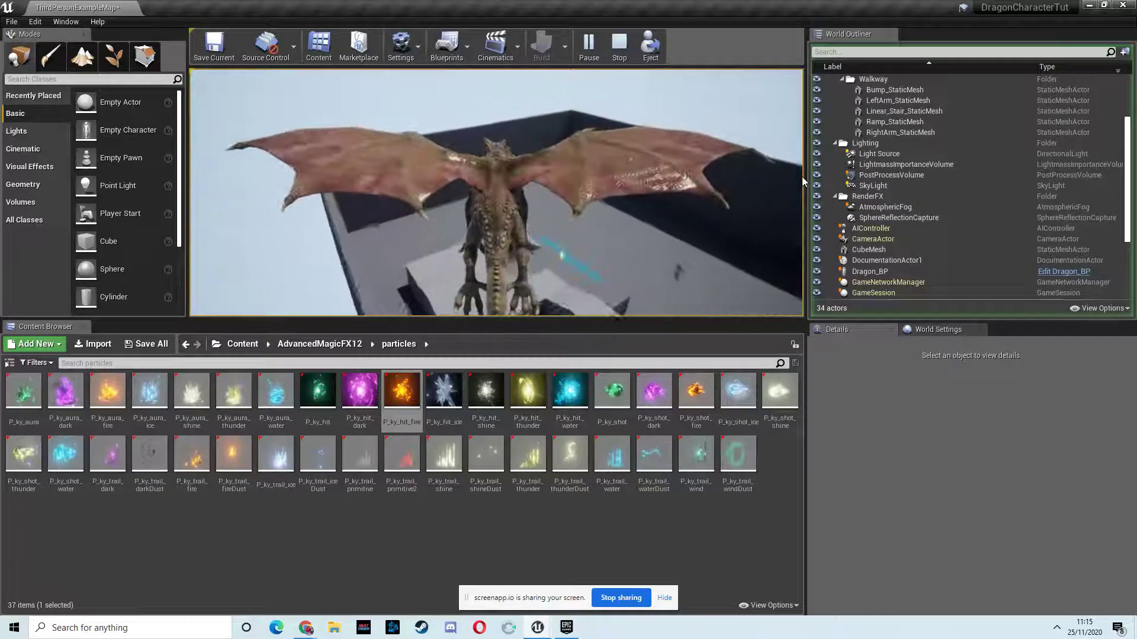
key("Escape")
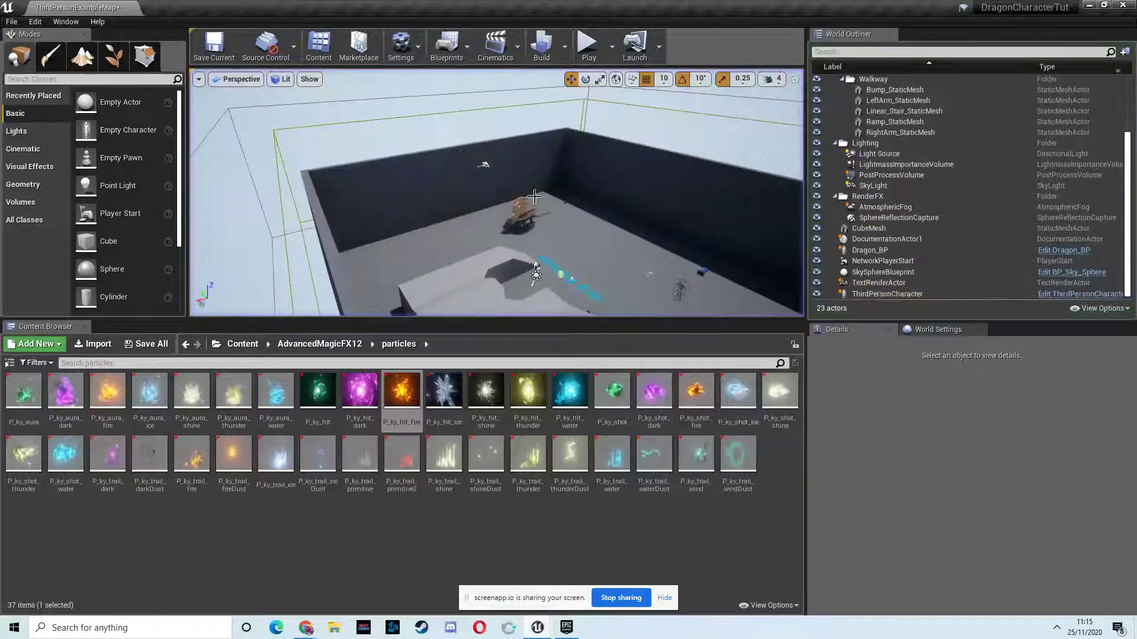
Open the selected dragon's Dragon_BP and move the Max Fly Speed reset node upward
left_click(521, 222)
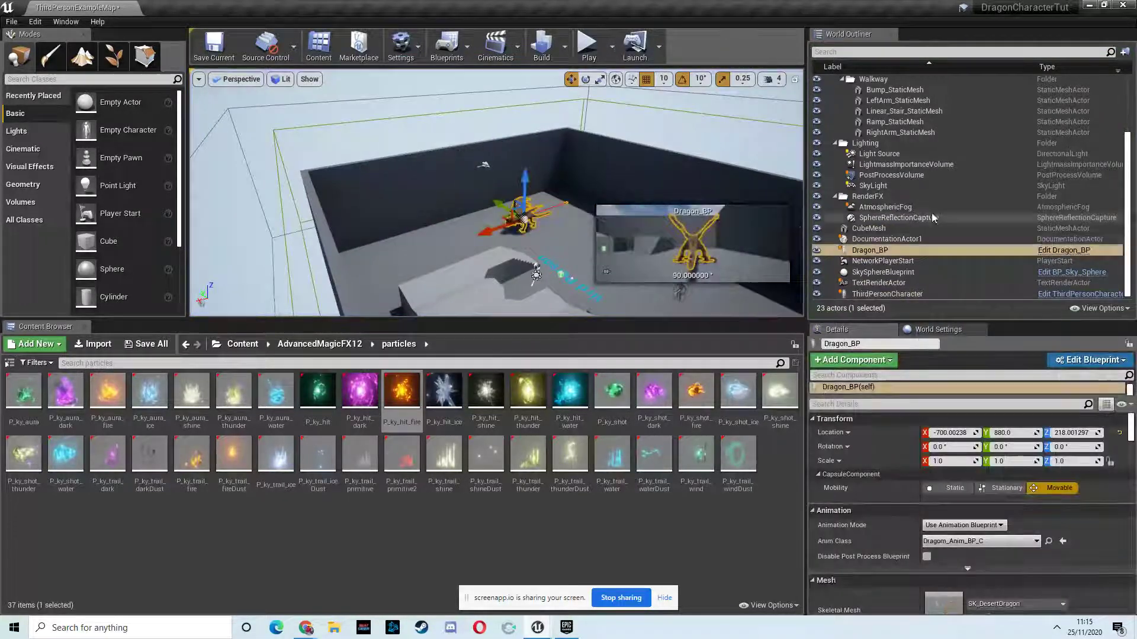
left_click(1057, 252)
right_click_drag(662, 224, 676, 222)
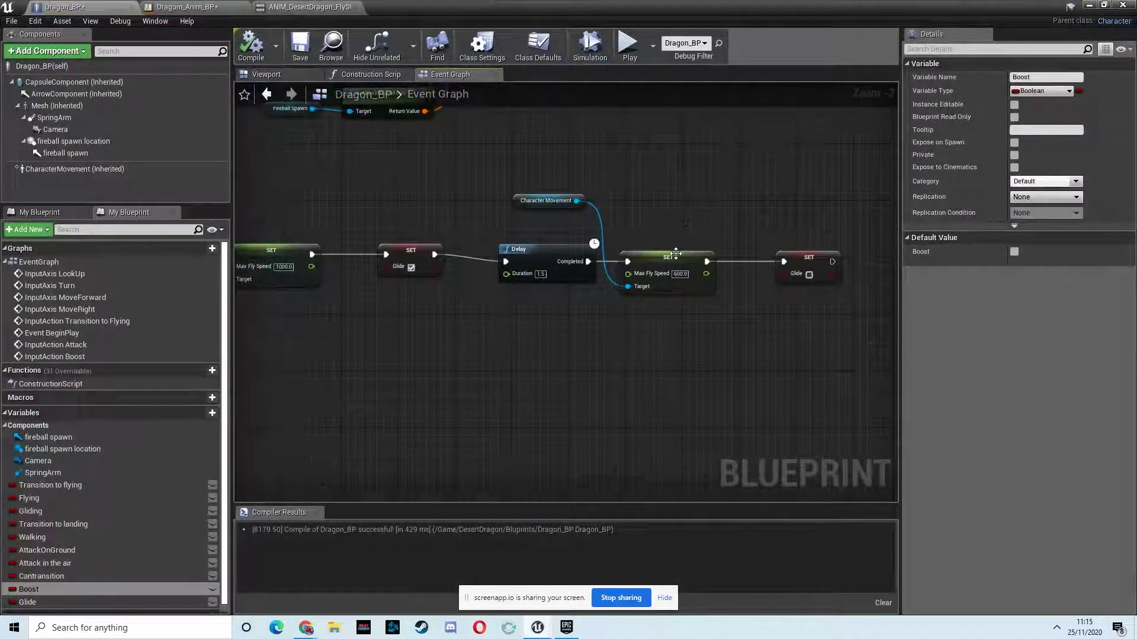
left_click_drag(676, 255, 685, 209)
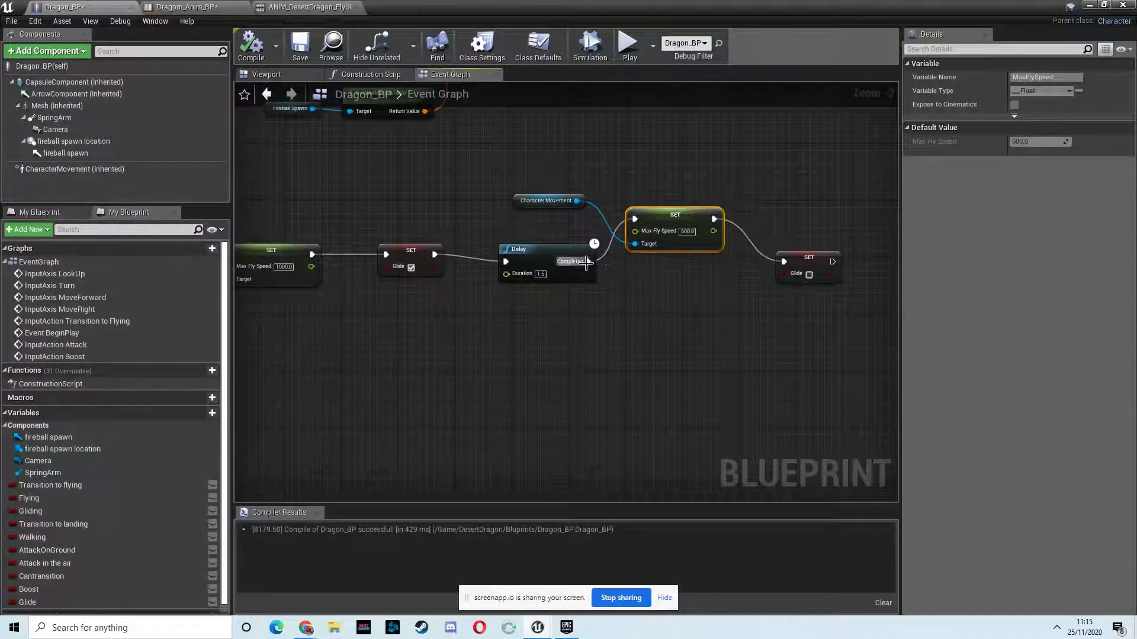
Cancel a node search from Delay Completed, put the Max Fly Speed node back, and compile
left_click_drag(648, 283, 650, 285)
type("set")
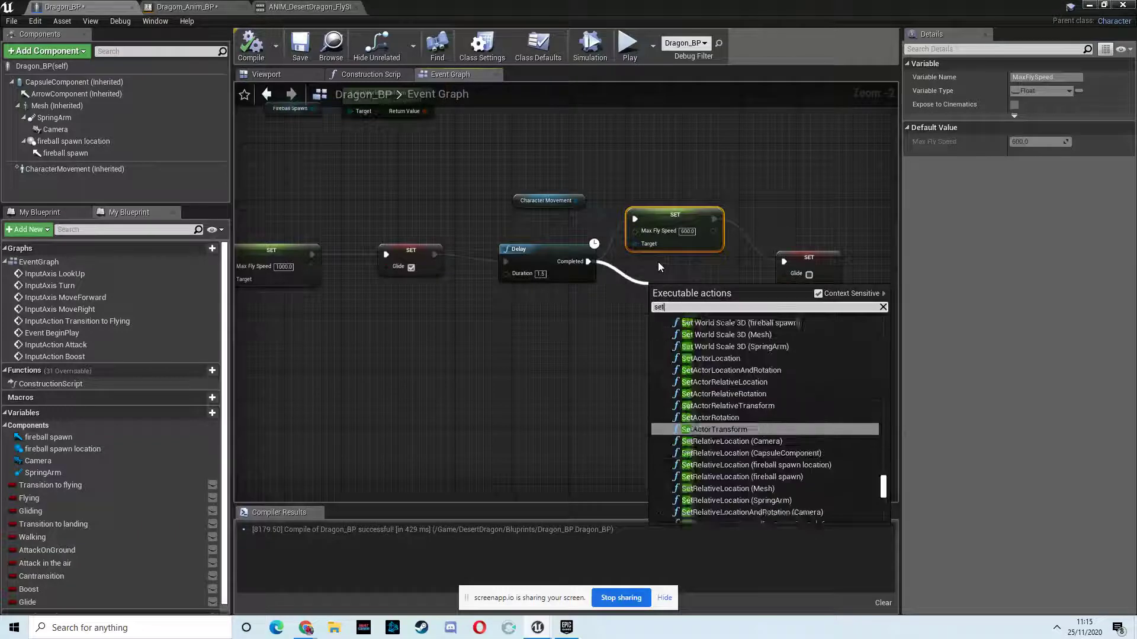
type(" fly")
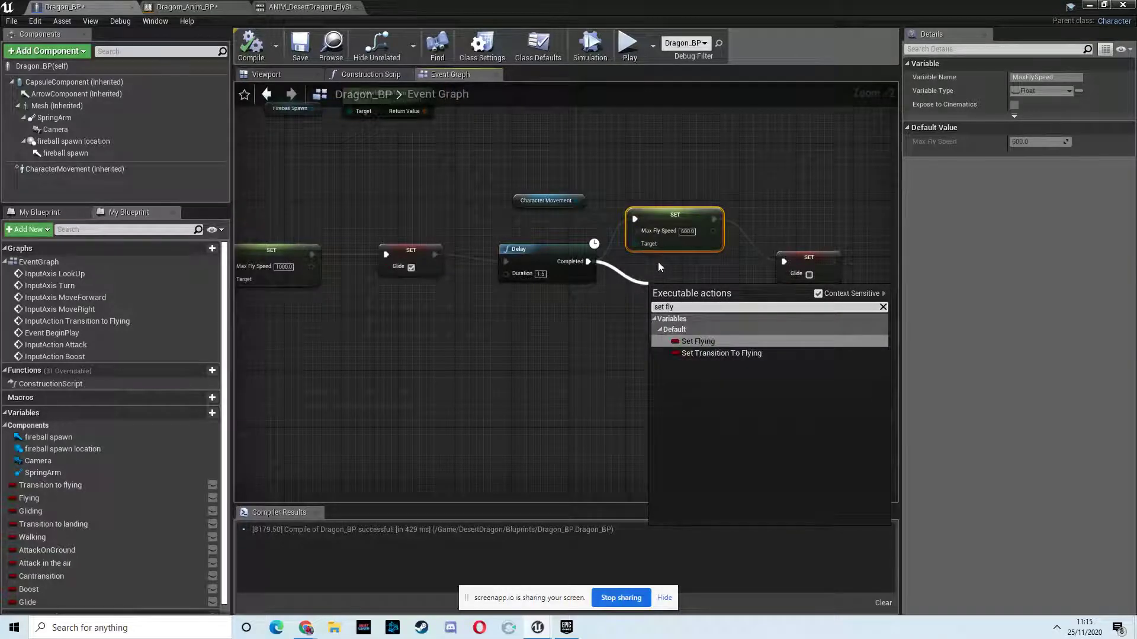
type(" speed")
left_click(651, 272)
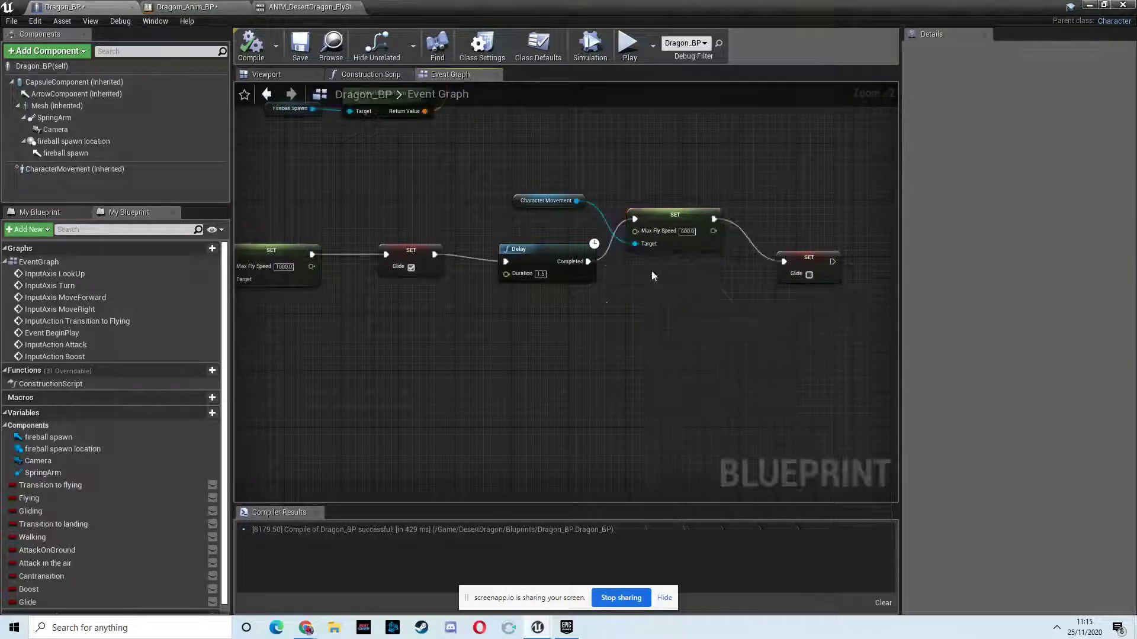
left_click_drag(684, 218, 691, 247)
scroll(693, 243, "down", 1)
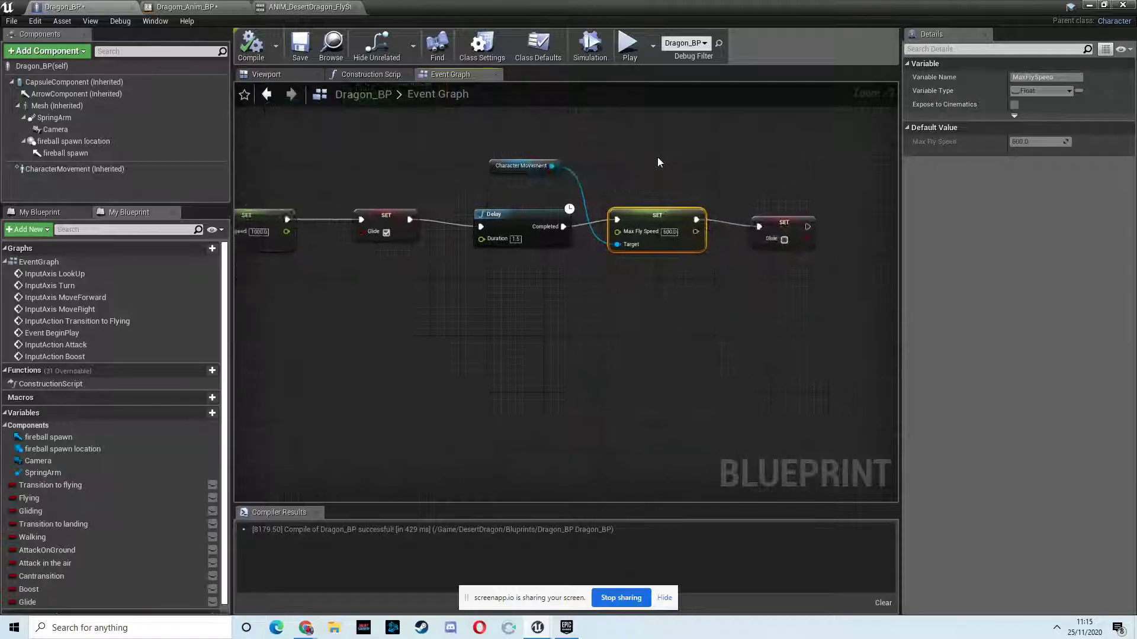
scroll(636, 213, "down", 1)
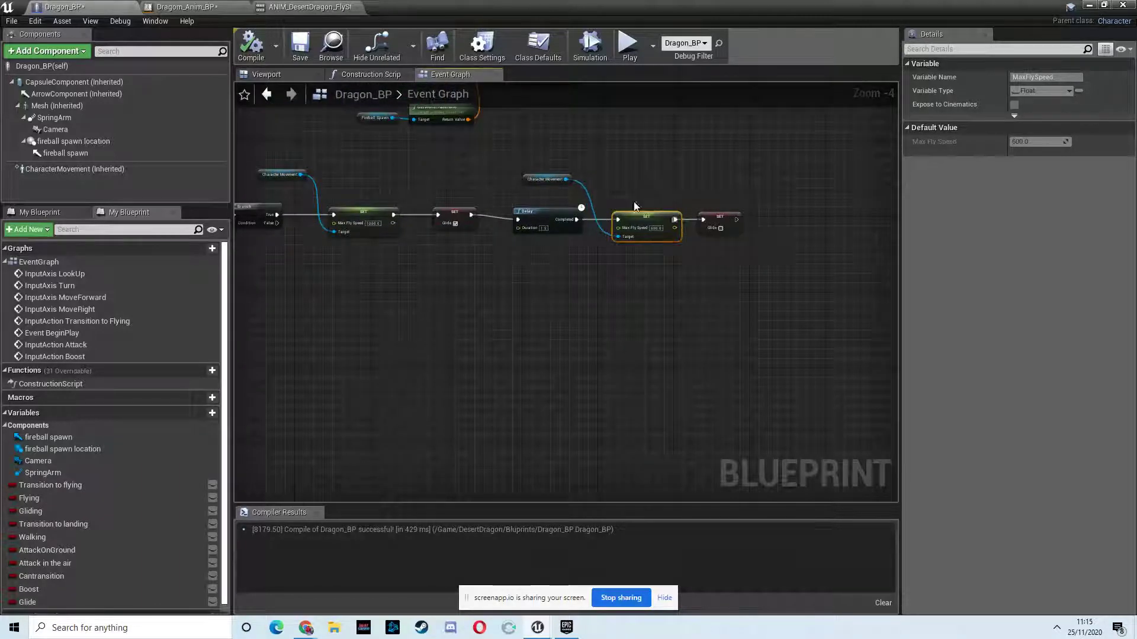
mouse_move(634, 207)
right_mouse_down()
mouse_move(627, 191)
mouse_move(706, 197)
right_mouse_up()
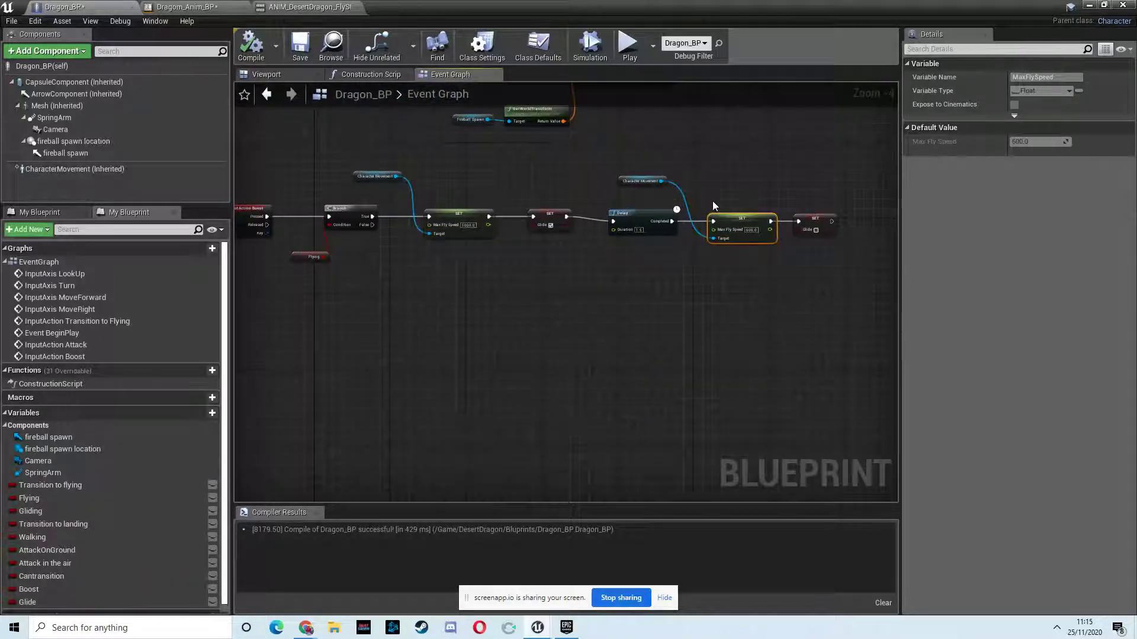
key("F7")
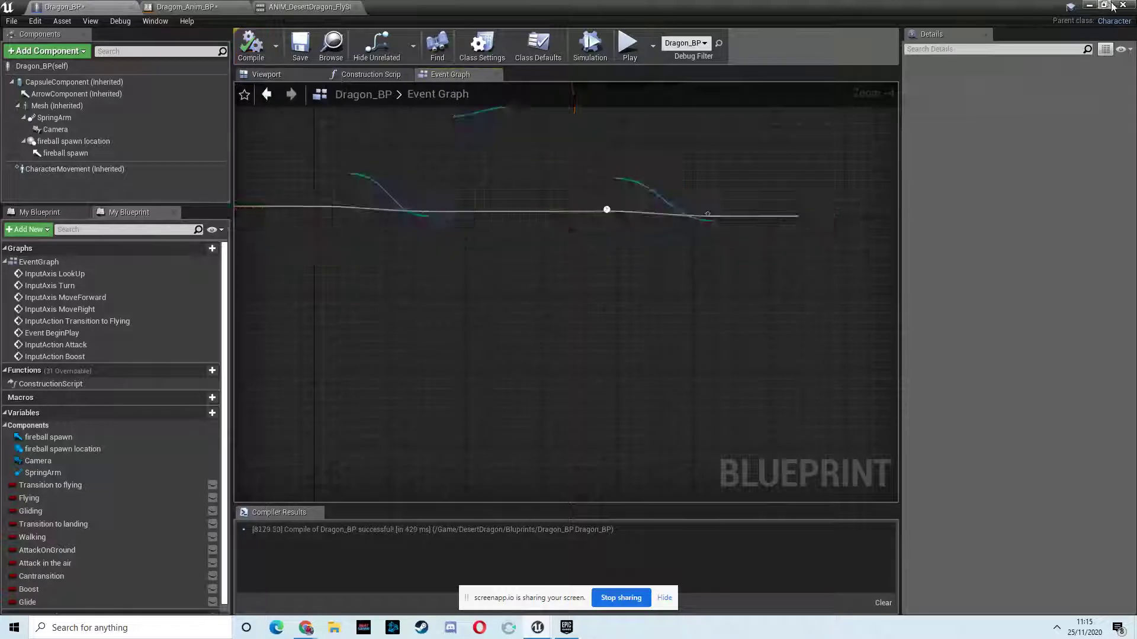
right_click_drag(472, 193, 504, 187)
Play-test the dragon's flight, end with Esc, then move the viewport to the dragon and select it
left_click(1087, 8)
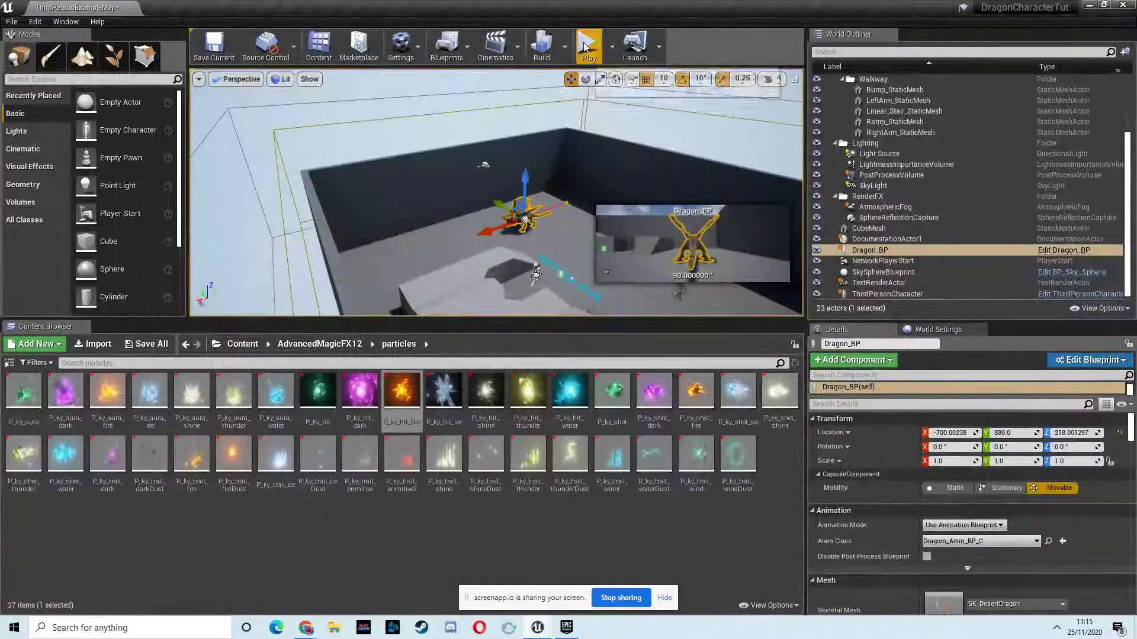
left_click(586, 45)
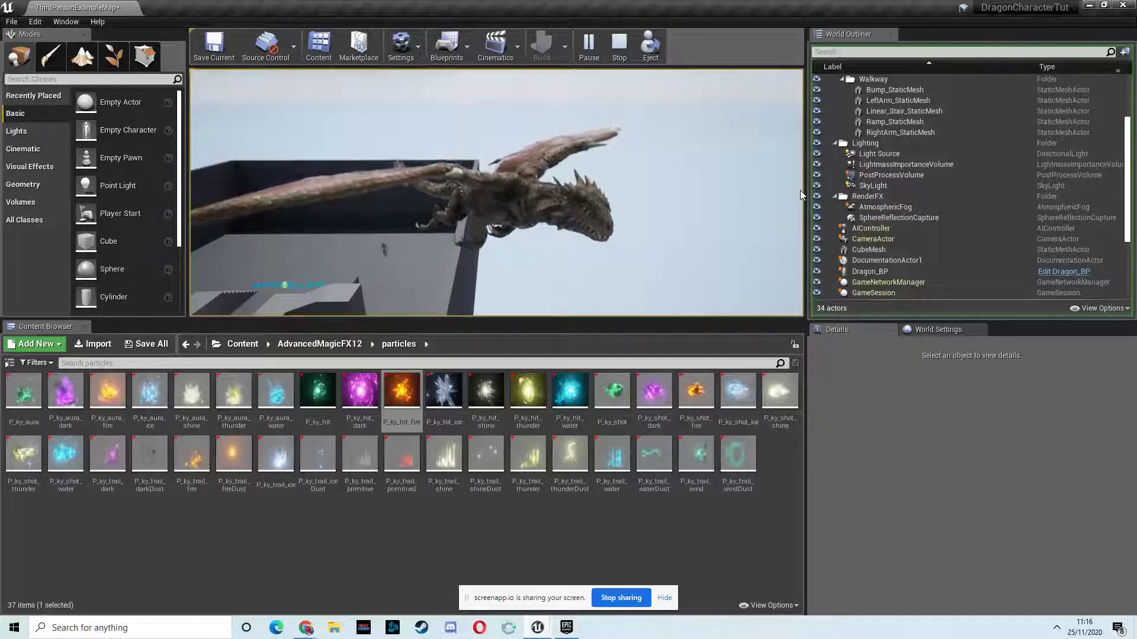
key("Escape")
right_click_drag(563, 194, 468, 207)
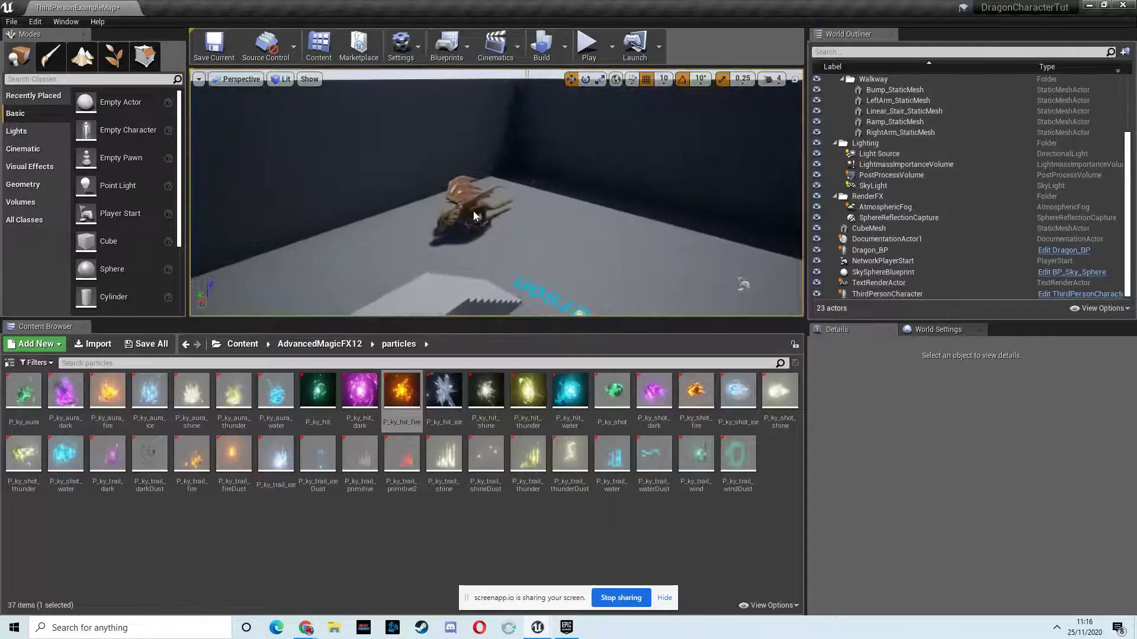
left_click(474, 216)
View Dragon_BP's boost chain from the Boost input event through the Delay and Max Fly Speed nodes
left_click(1062, 250)
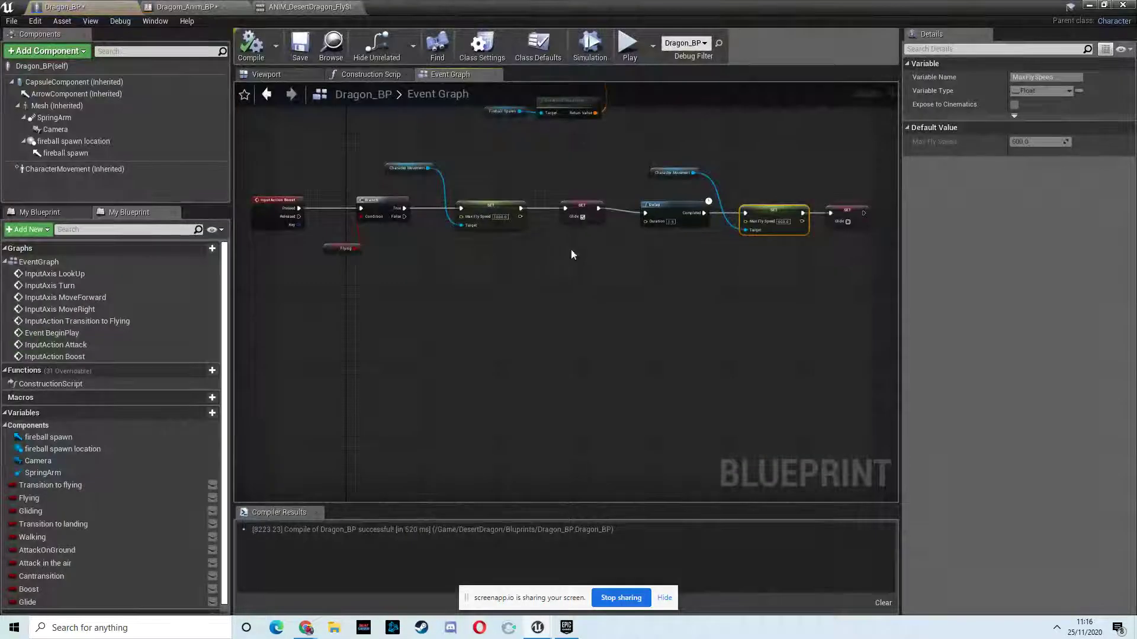
scroll(578, 257, "up", 1)
scroll(598, 269, "up", 1)
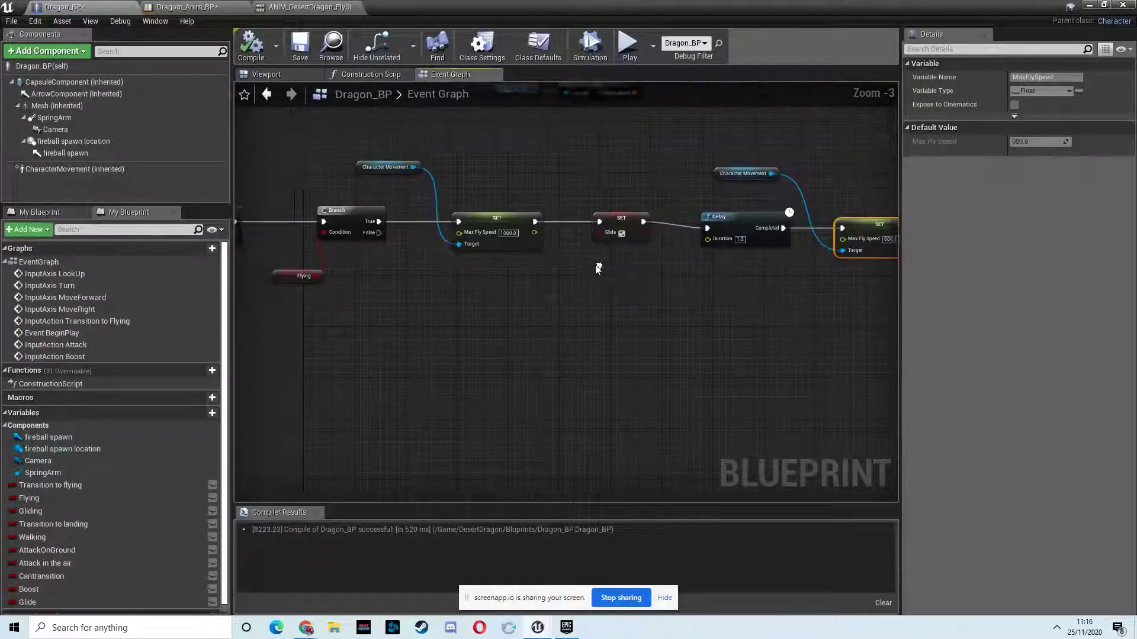
right_click_drag(598, 269, 765, 269)
left_click(342, 222)
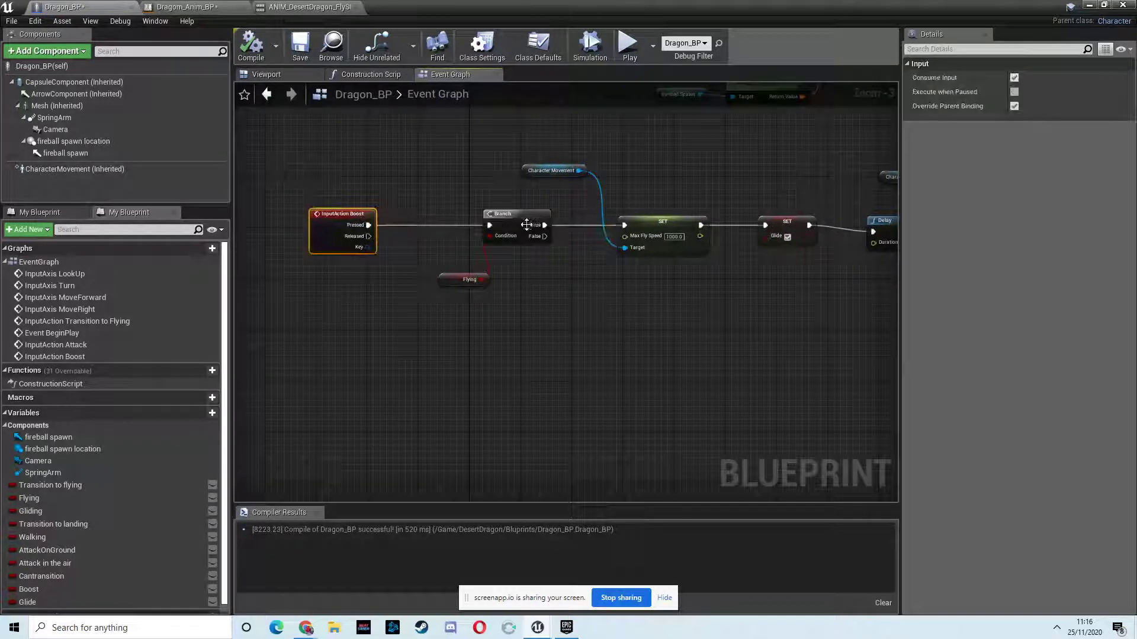
mouse_move(470, 276)
right_mouse_down()
mouse_move(586, 283)
mouse_move(603, 297)
right_mouse_up()
left_click_drag(524, 247, 534, 254)
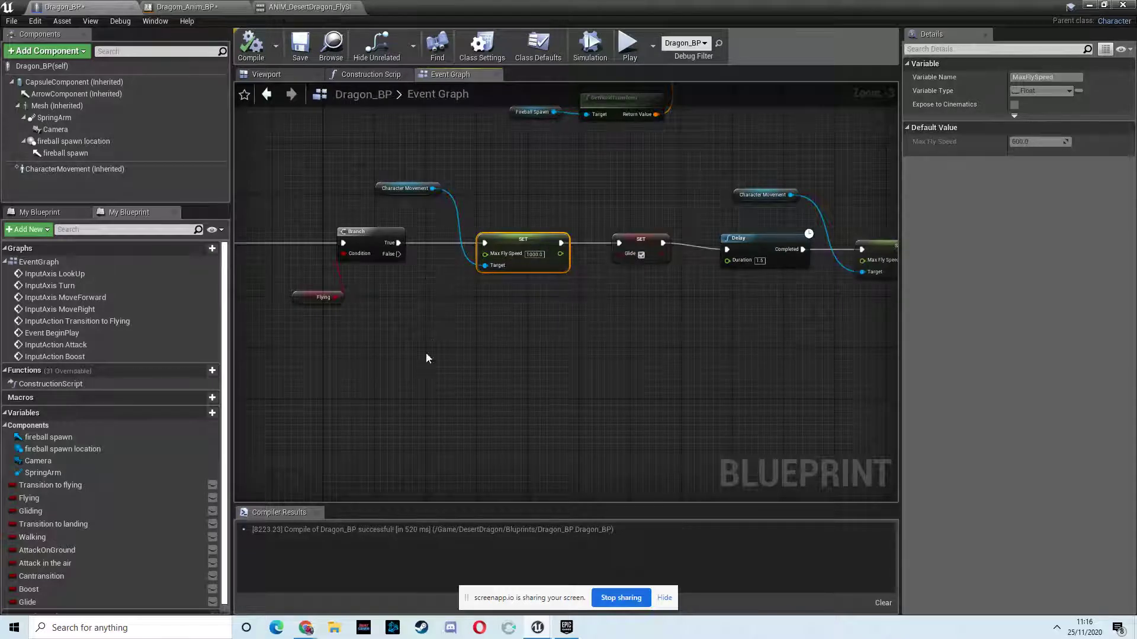
mouse_move(306, 628)
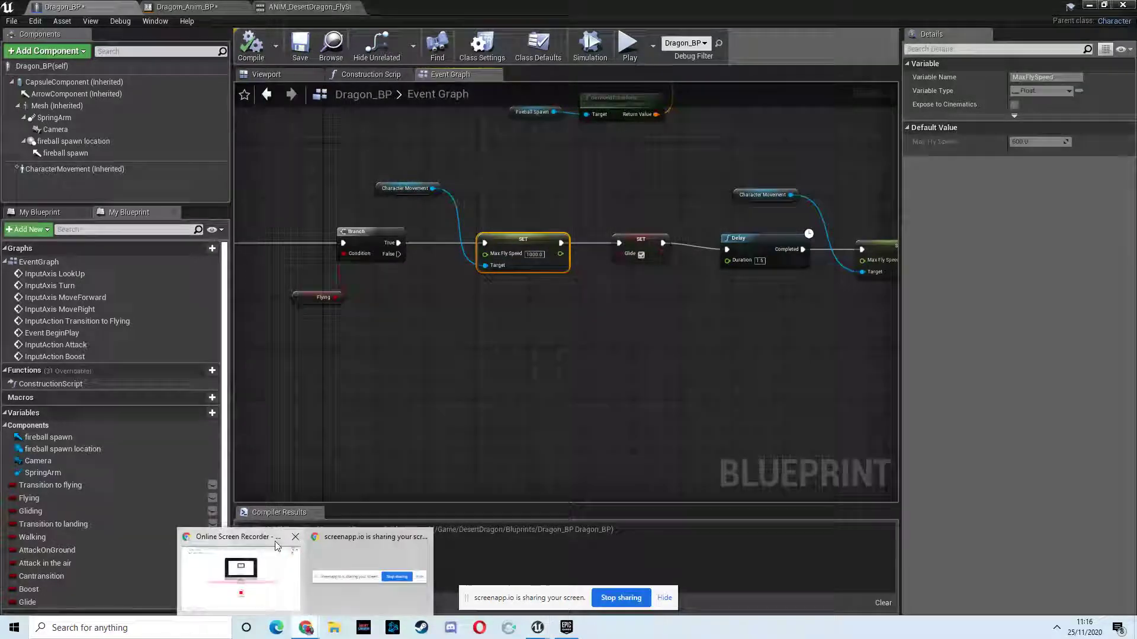
left_click(273, 543)
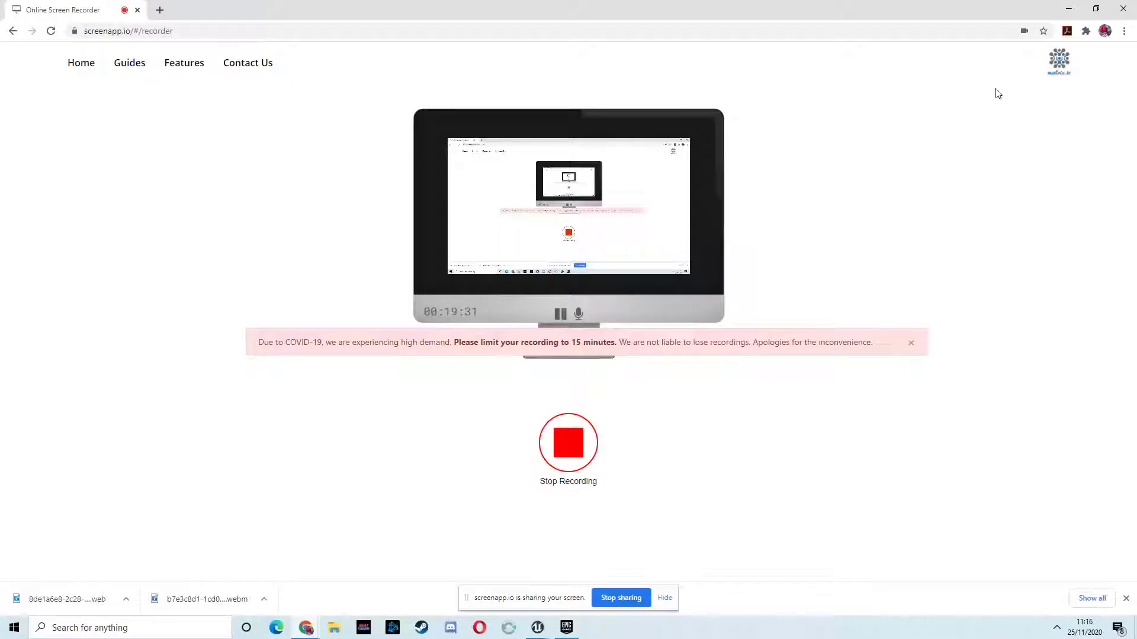
left_click(1068, 10)
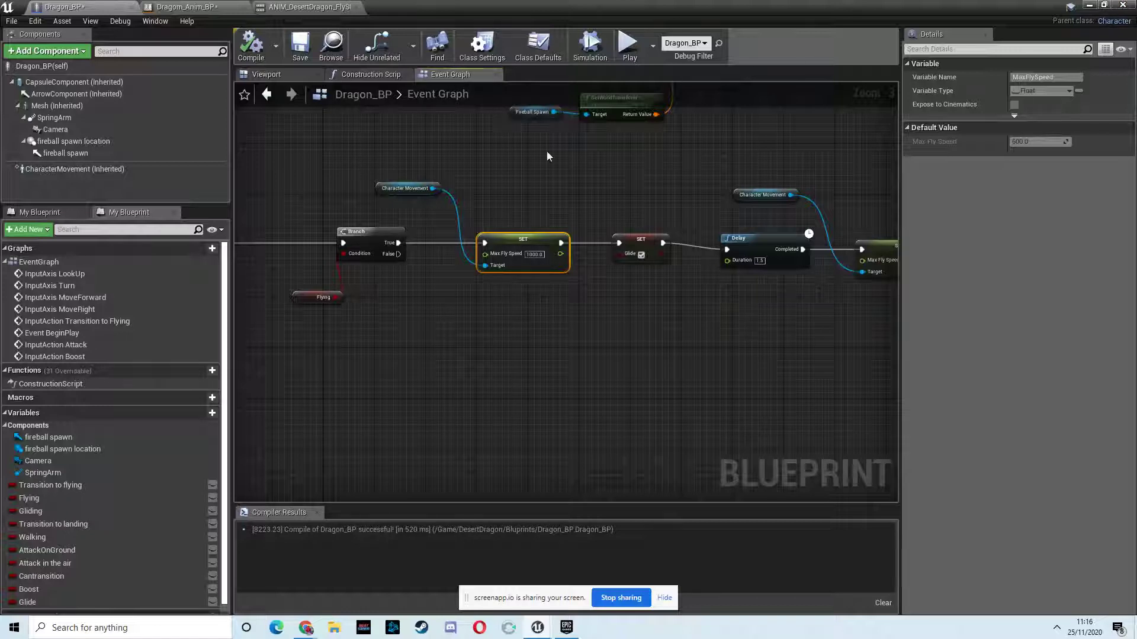
scroll(650, 224, "down", 2)
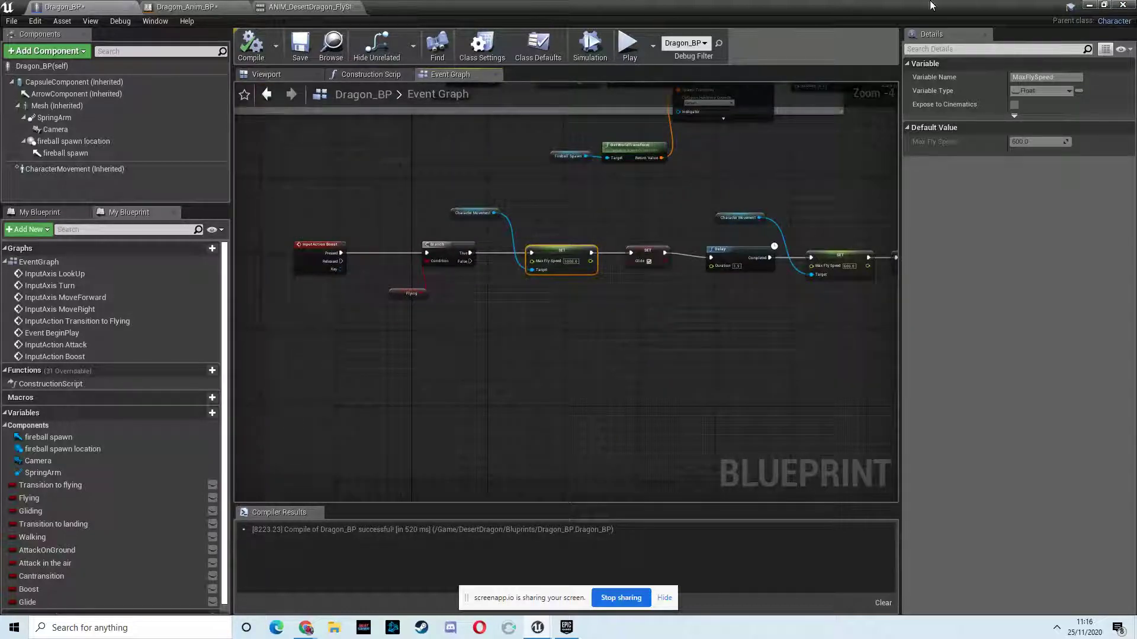